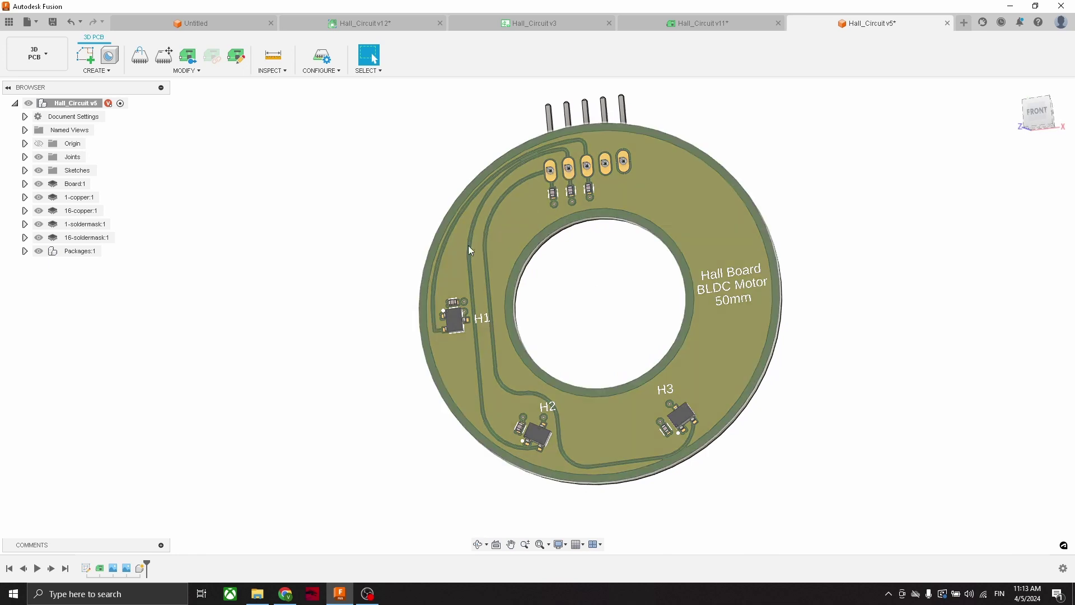
# Examine the finished Hall sensor board from both sides, including the H1–H3 sensors, small chip components, traces and labelled five-pin header
pyautogui.moveTo(458, 318); pyautogui.dragTo(496, 288, button='middle')
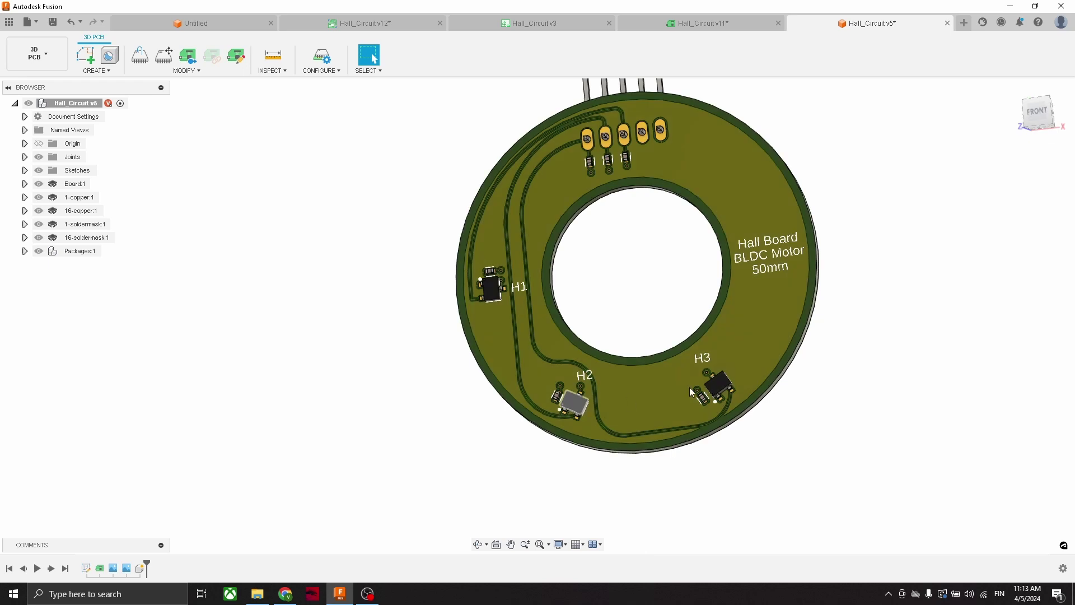
pyautogui.moveTo(690, 388)
pyautogui.keyDown('shift'); pyautogui.mouseDown(button='middle')
pyautogui.moveTo(691, 364)
pyautogui.moveTo(690, 398)
pyautogui.mouseUp(button='middle'); pyautogui.keyUp('shift')
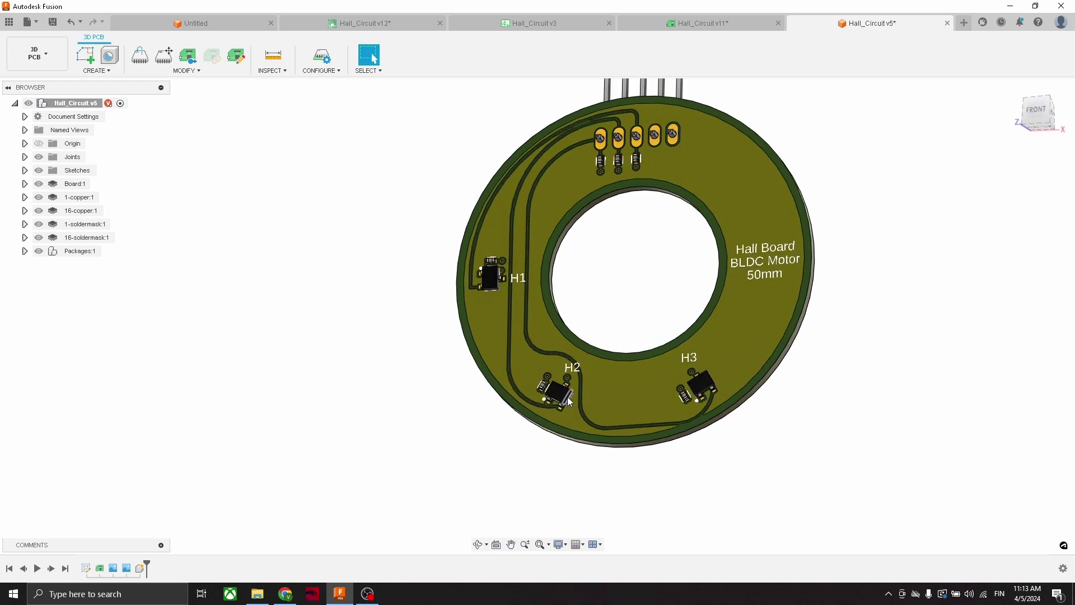
pyautogui.scroll(3, 486, 263)
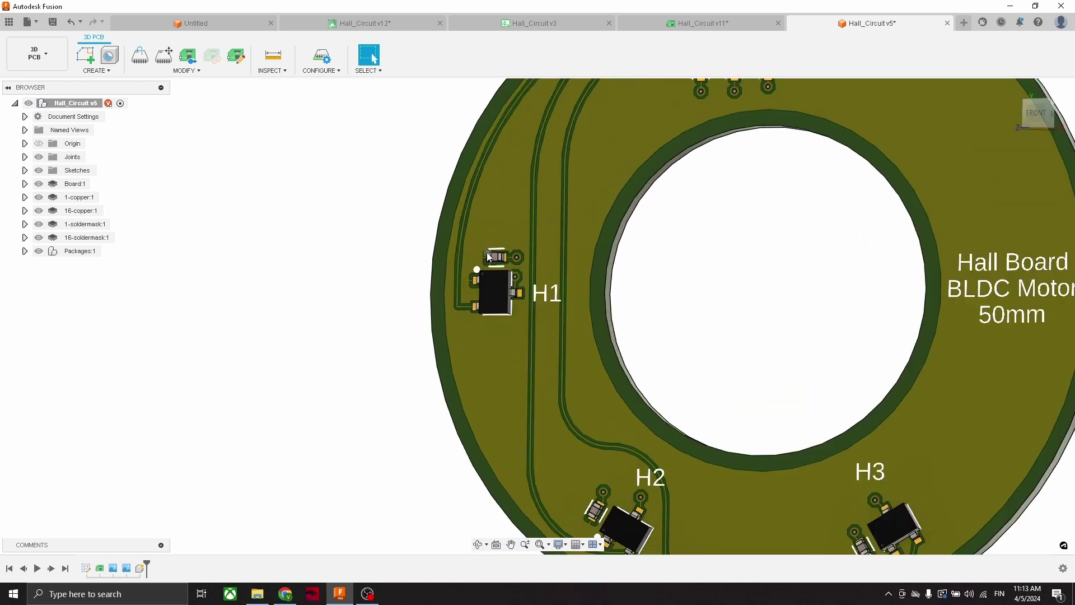
pyautogui.scroll(-5, 515, 264)
pyautogui.moveTo(586, 292); pyautogui.dragTo(548, 258, button='middle')
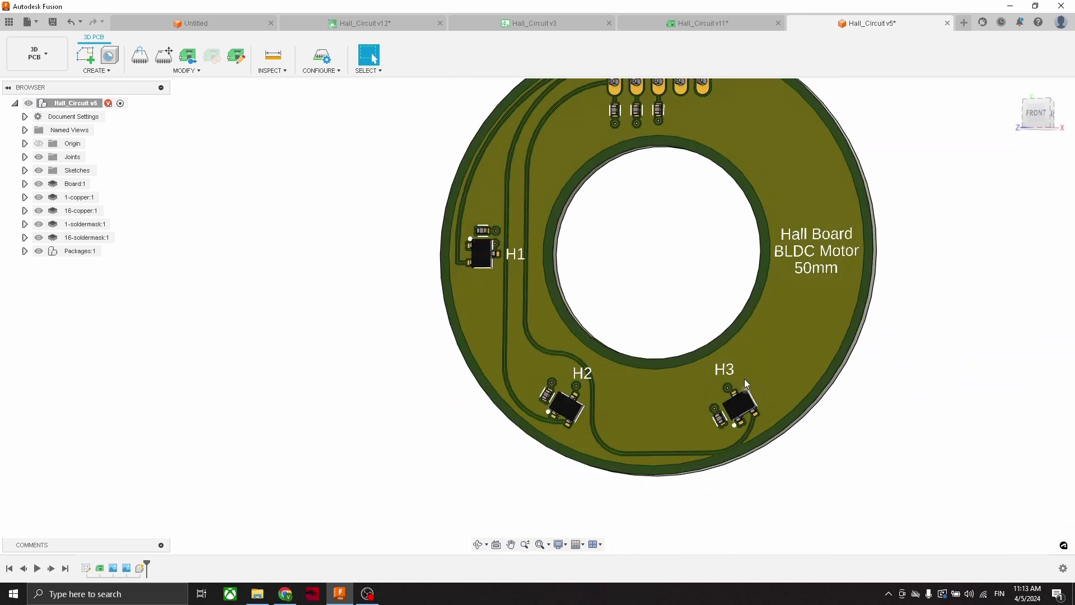
pyautogui.scroll(-1, 744, 378)
pyautogui.scroll(5, 649, 269)
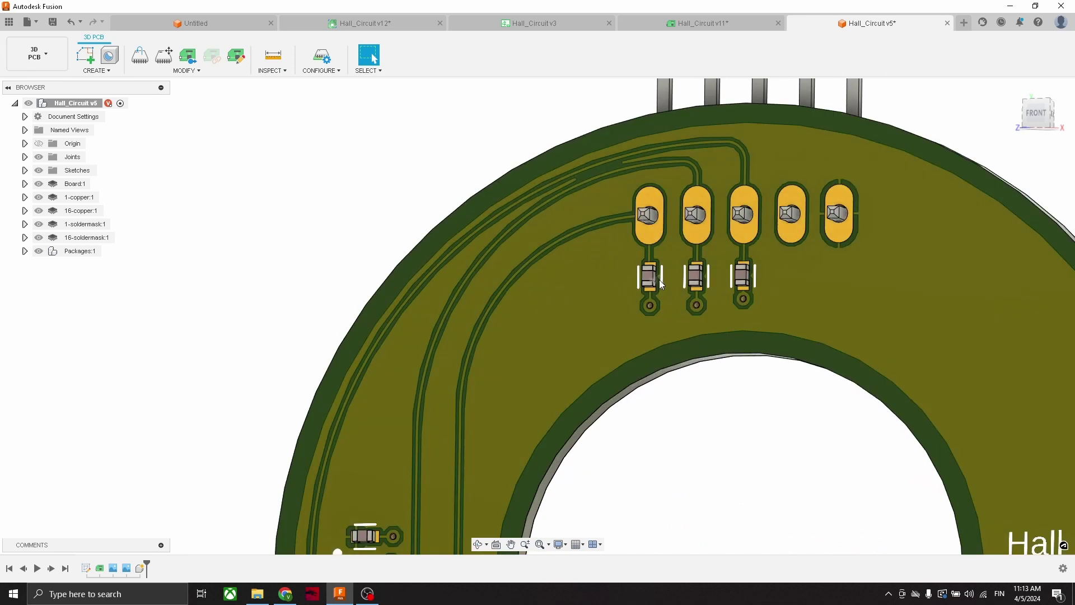
pyautogui.scroll(-6, 707, 279)
pyautogui.keyDown('shift'); pyautogui.moveTo(815, 267); pyautogui.dragTo(829, 289, button='middle'); pyautogui.keyUp('shift')
pyautogui.scroll(2, 739, 271)
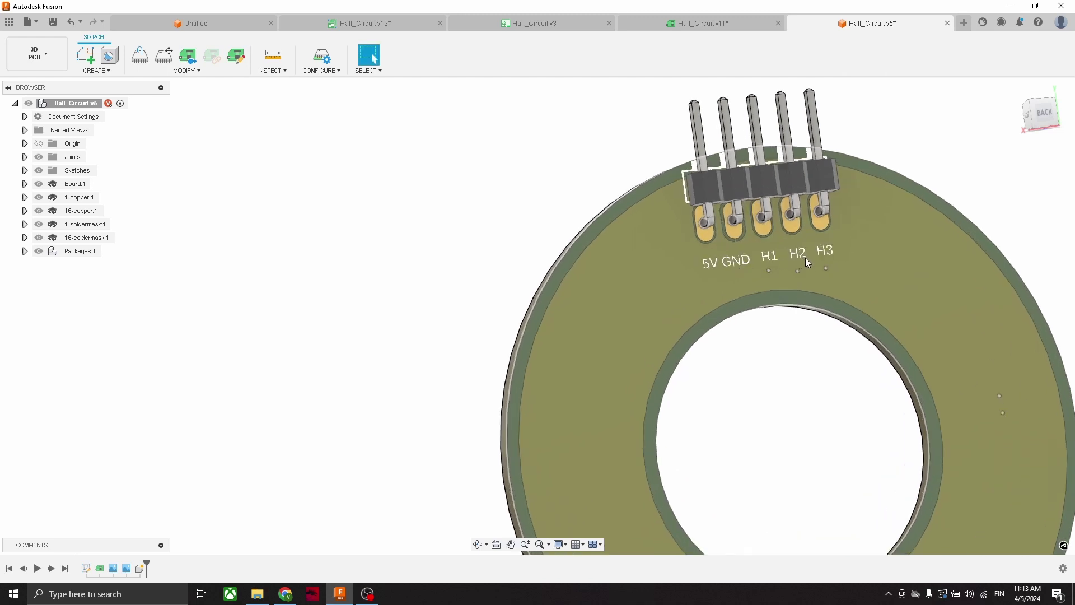
pyautogui.scroll(-3, 832, 257)
pyautogui.keyDown('shift'); pyautogui.moveTo(832, 256); pyautogui.dragTo(732, 195, button='middle'); pyautogui.keyUp('shift')
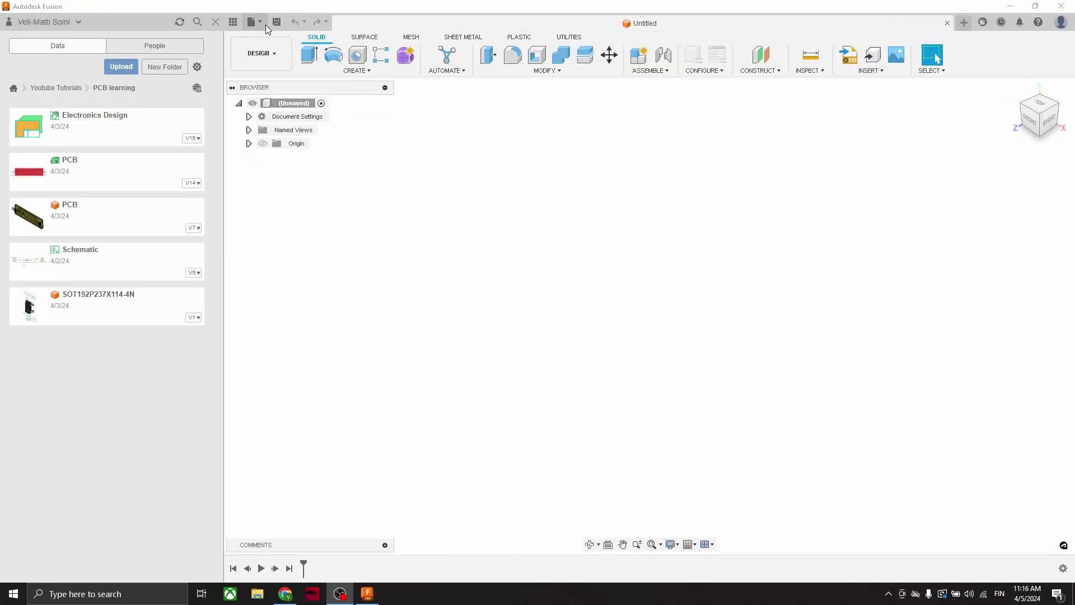
# Create a new electronics design and add a new schematic to it
pyautogui.click(259, 23)
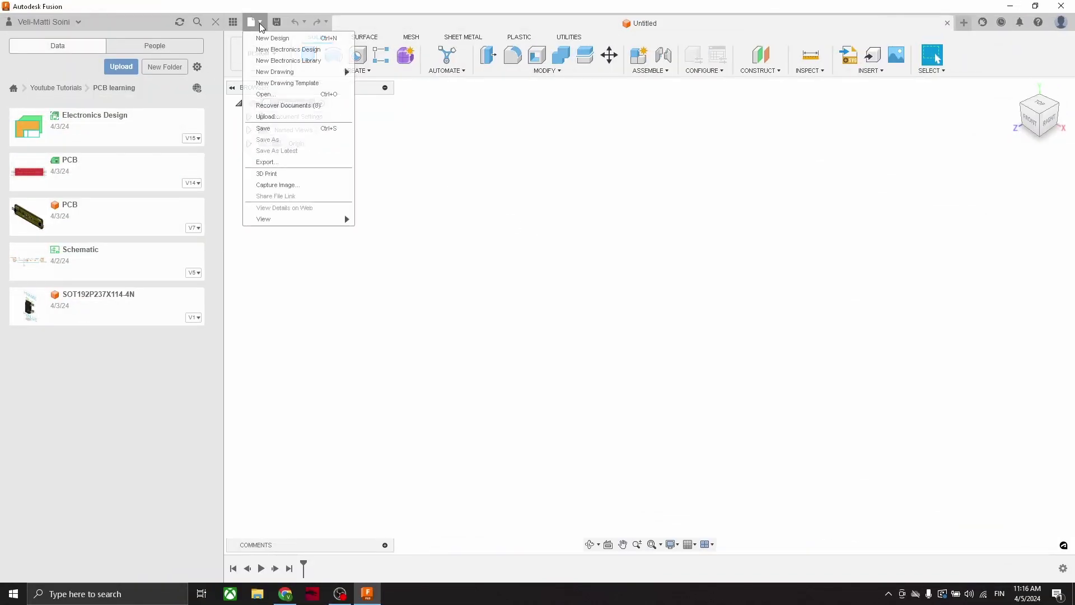
pyautogui.click(287, 50)
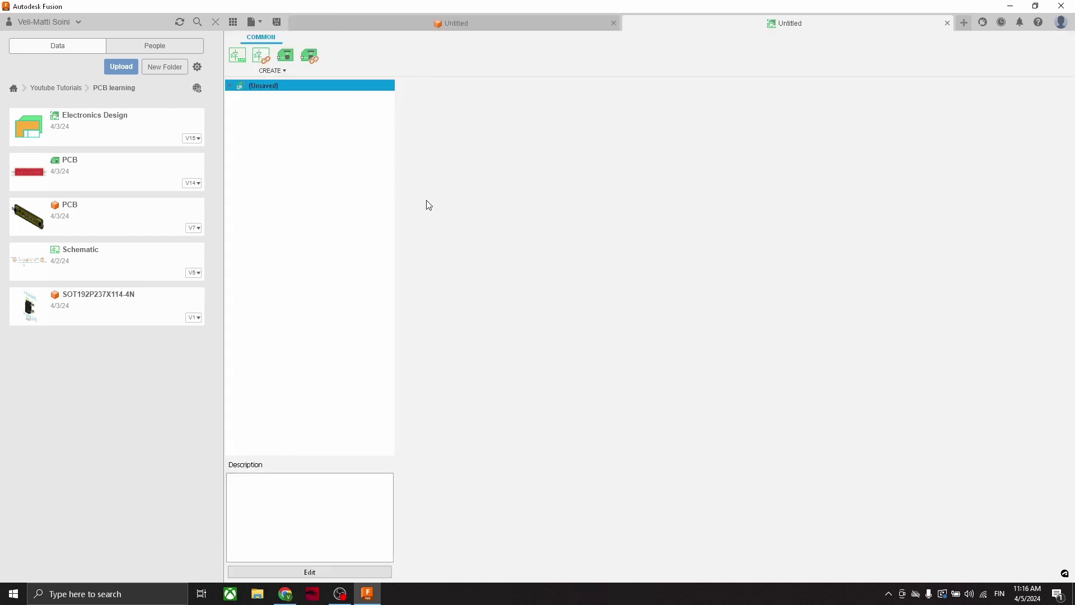
pyautogui.click(259, 25)
pyautogui.click(259, 25)
pyautogui.click(242, 71)
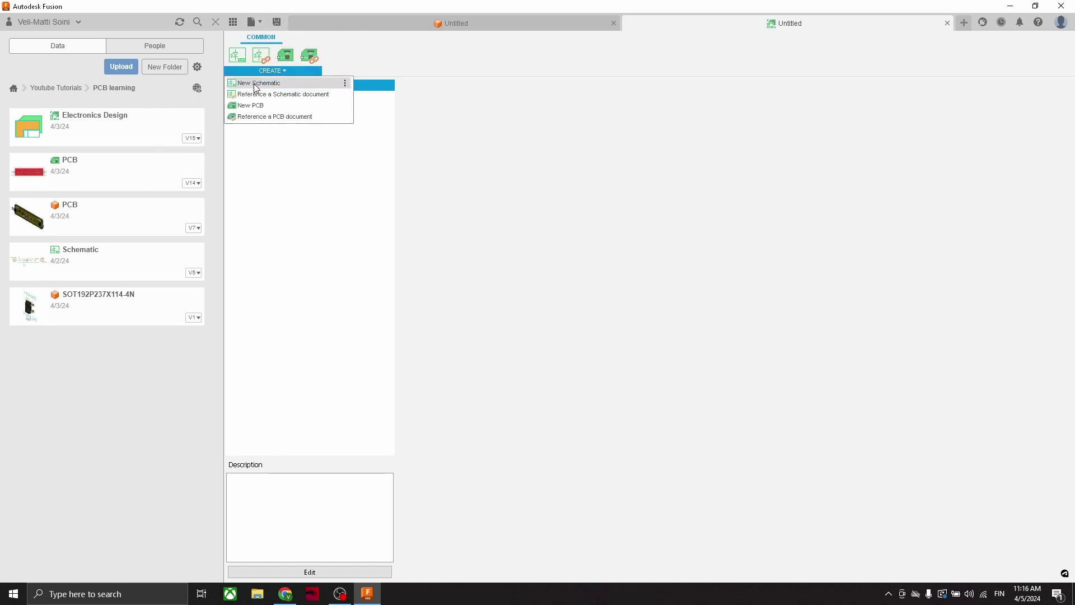
pyautogui.click(257, 84)
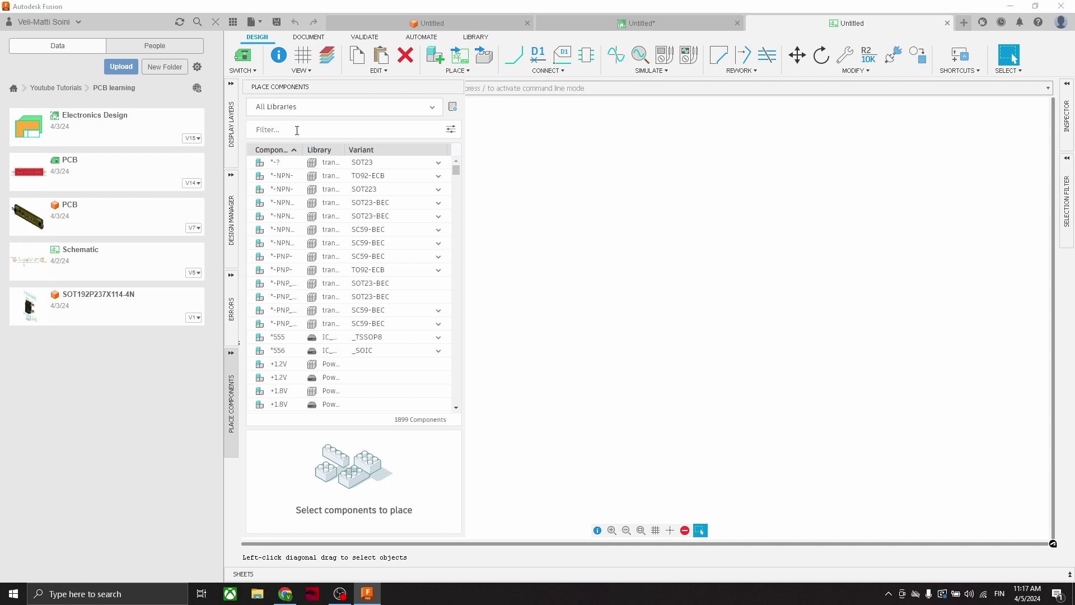
# Find the A1324LLHLT-T Hall effect sensor by filtering for "sensor" and place three of them in a horizontal row on the schematic
pyautogui.write('sensor')
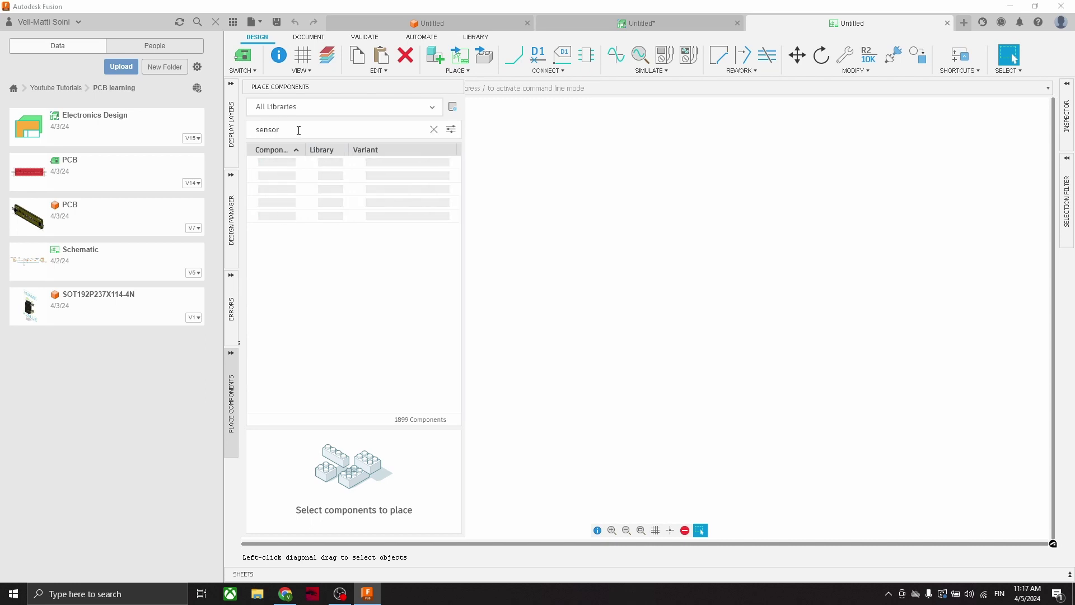
pyautogui.click(275, 162)
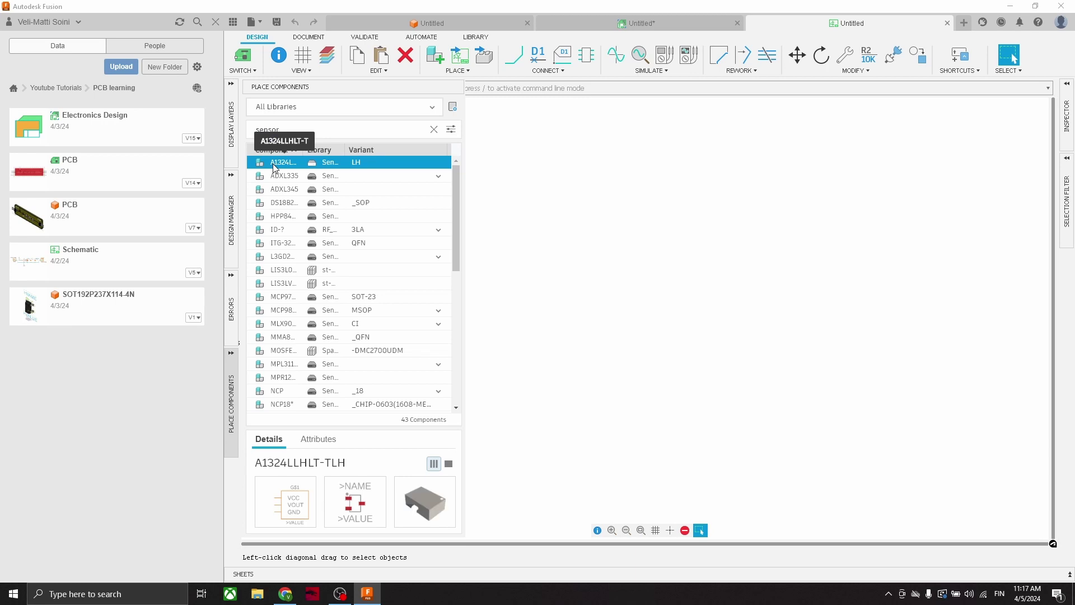
pyautogui.doubleClick(274, 163)
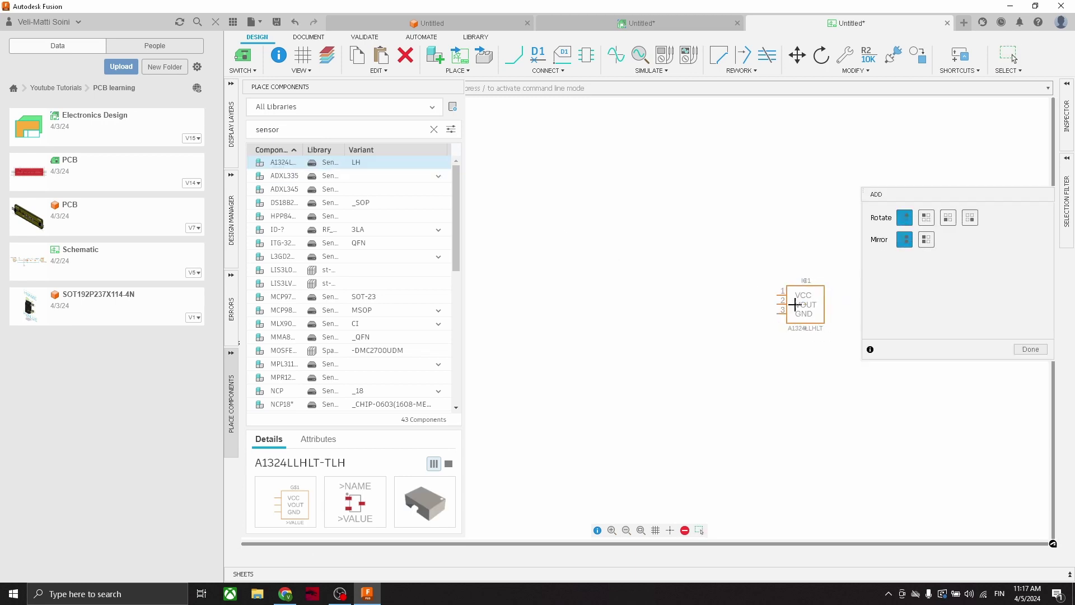
pyautogui.click(679, 266)
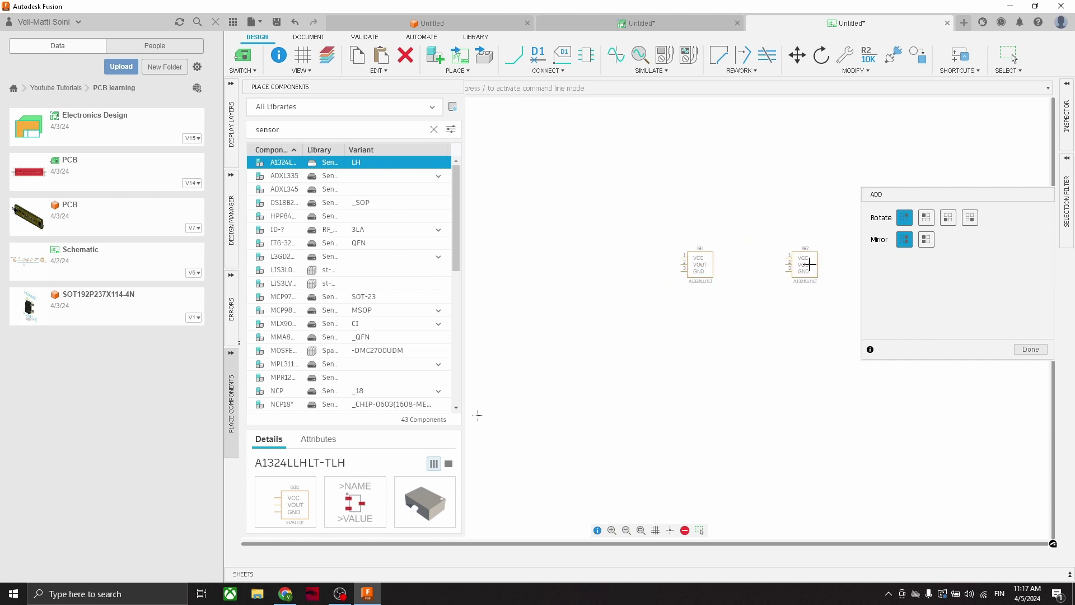
pyautogui.click(813, 266)
pyautogui.scroll(-1, 727, 276)
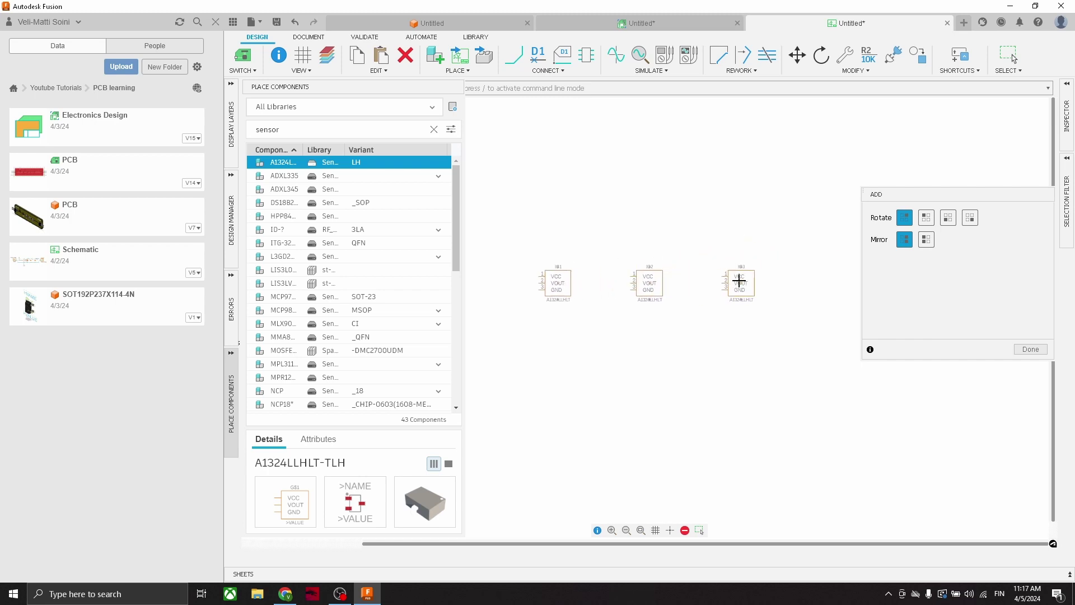
pyautogui.click(731, 282)
pyautogui.press('Escape')
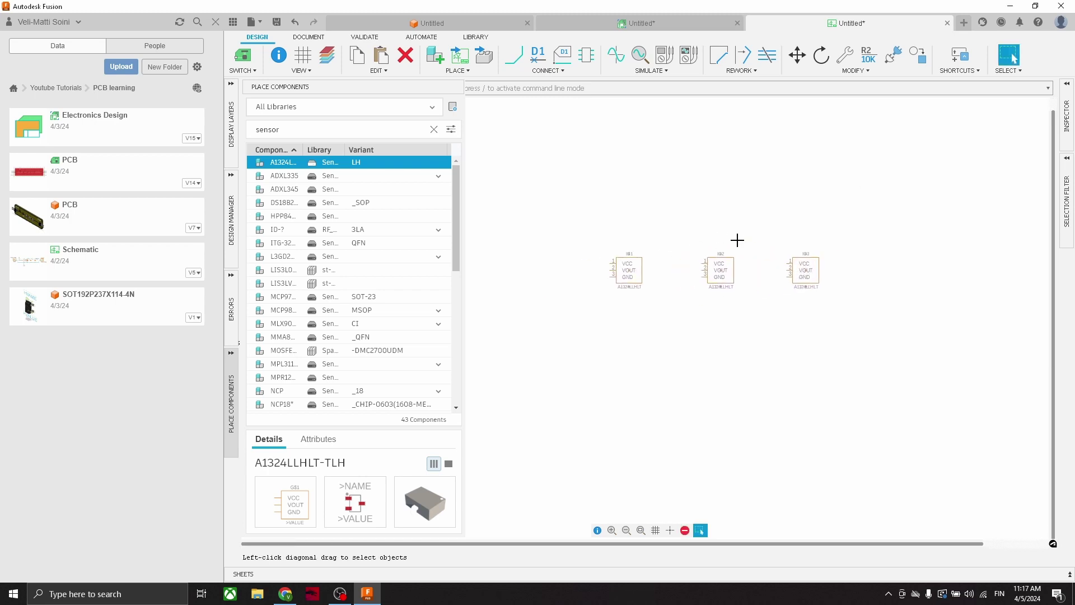
# Rename the three placed sensors H1, H2 and H3 in order from left to right
pyautogui.scroll(1, 598, 273)
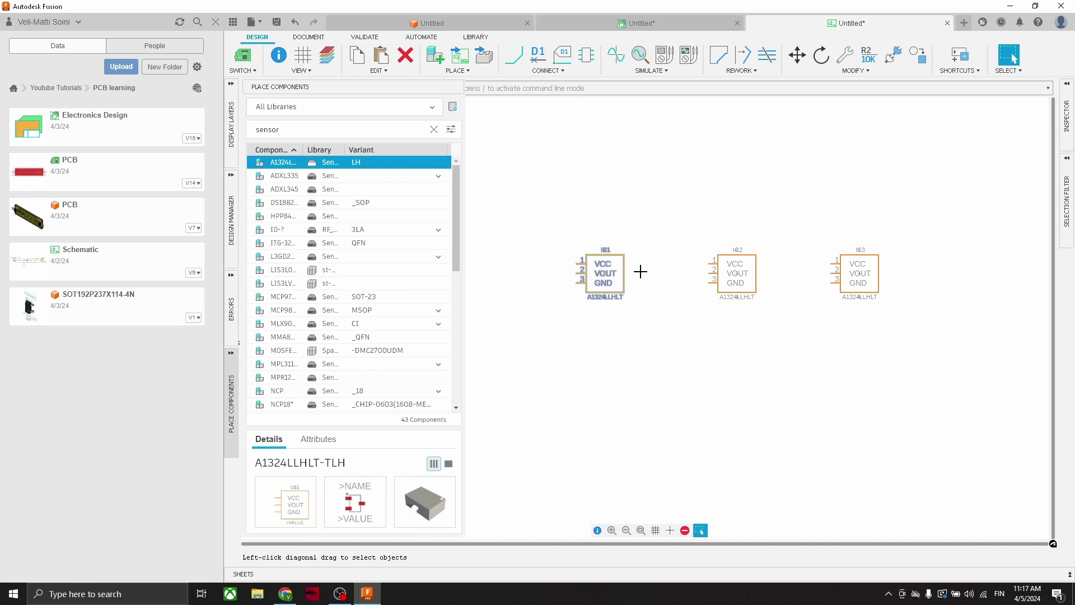
pyautogui.click(1063, 138)
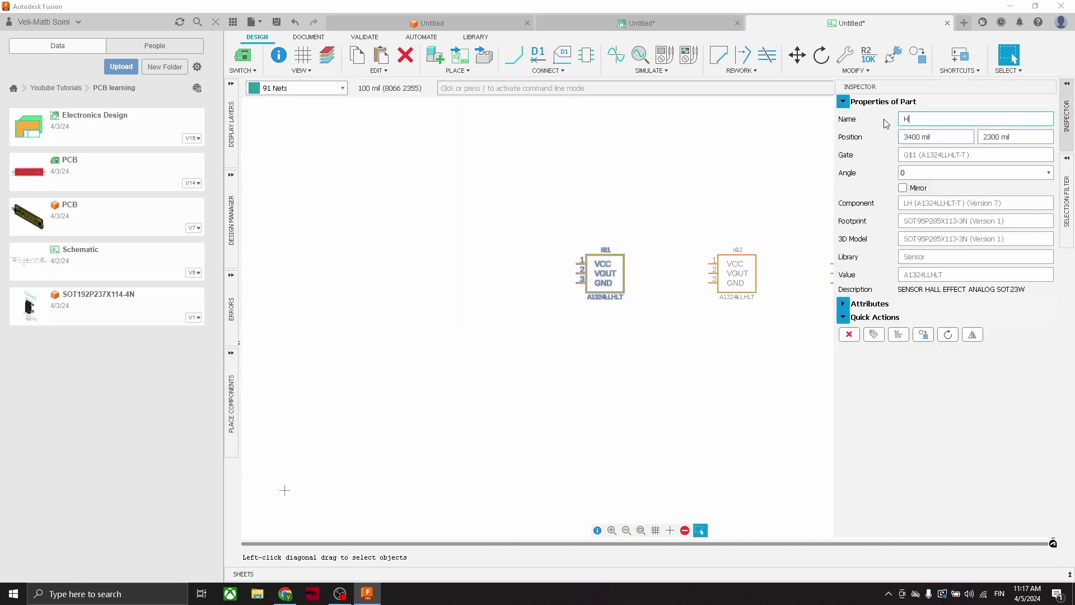
pyautogui.click(737, 274)
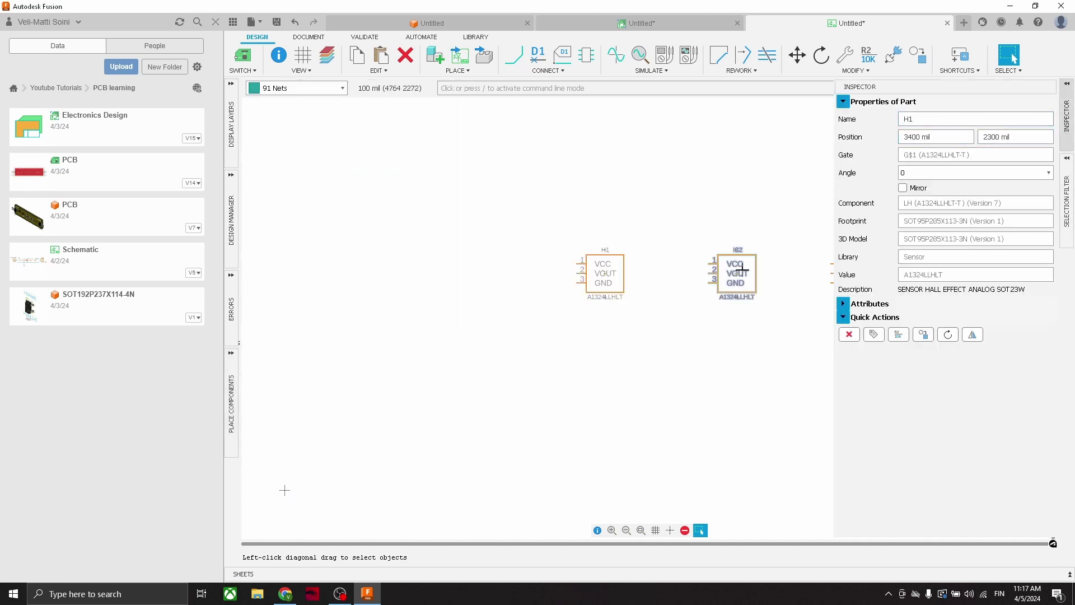
pyautogui.write('H2')
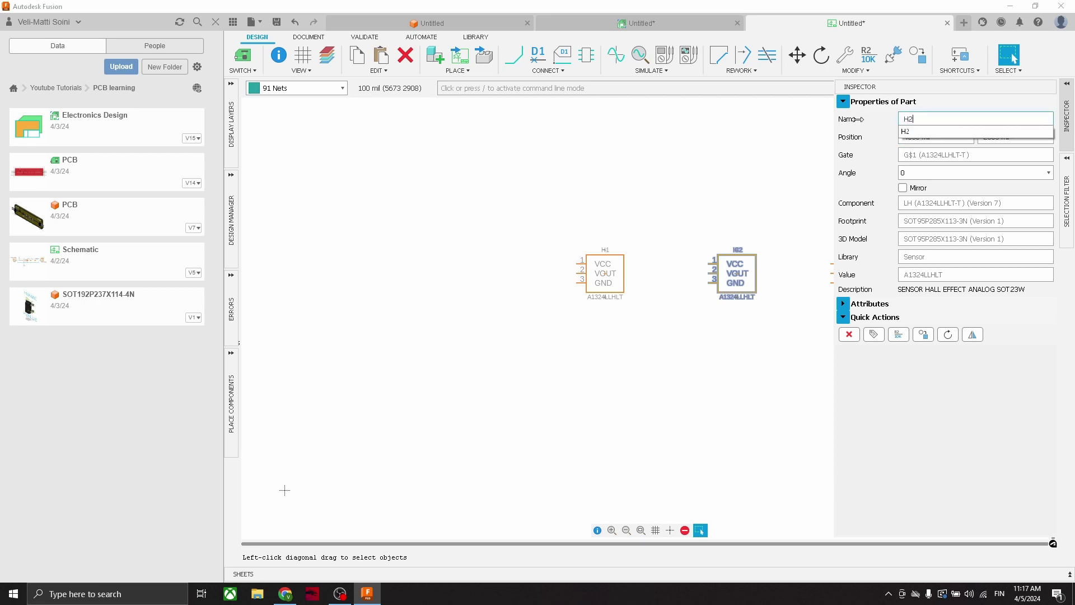
pyautogui.hotkey('ctrl', 'v')
pyautogui.click(652, 263)
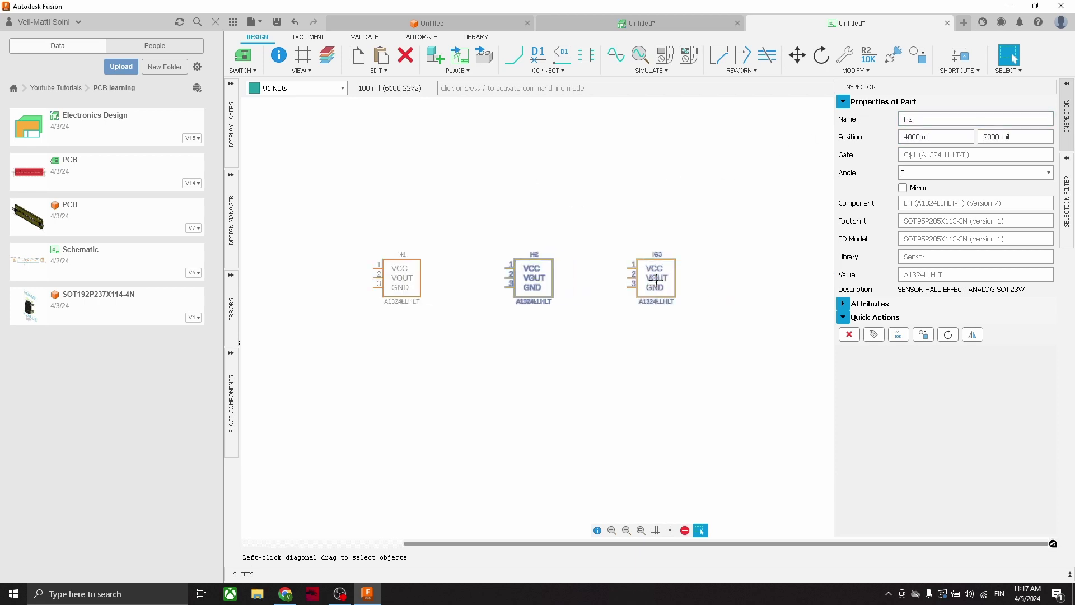
pyautogui.write('H')
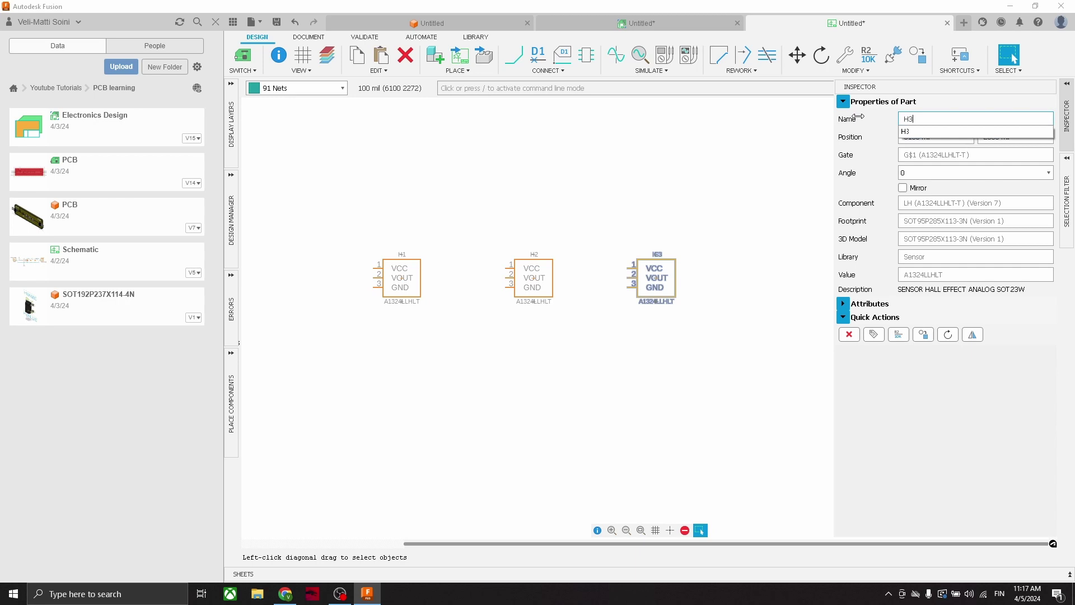
pyautogui.write('3')
pyautogui.press('Return')
# Find the GND symbol by filtering for "gnd" and place it on the GND pin of sensor H1 with the value GND
pyautogui.moveTo(483, 230); pyautogui.dragTo(545, 227, button='middle')
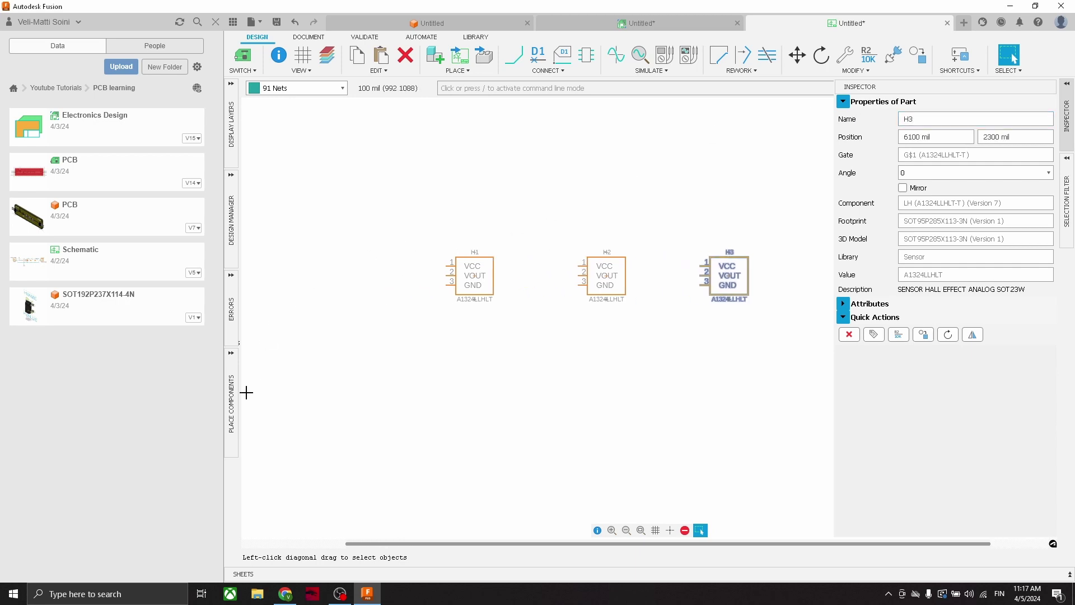
pyautogui.click(231, 403)
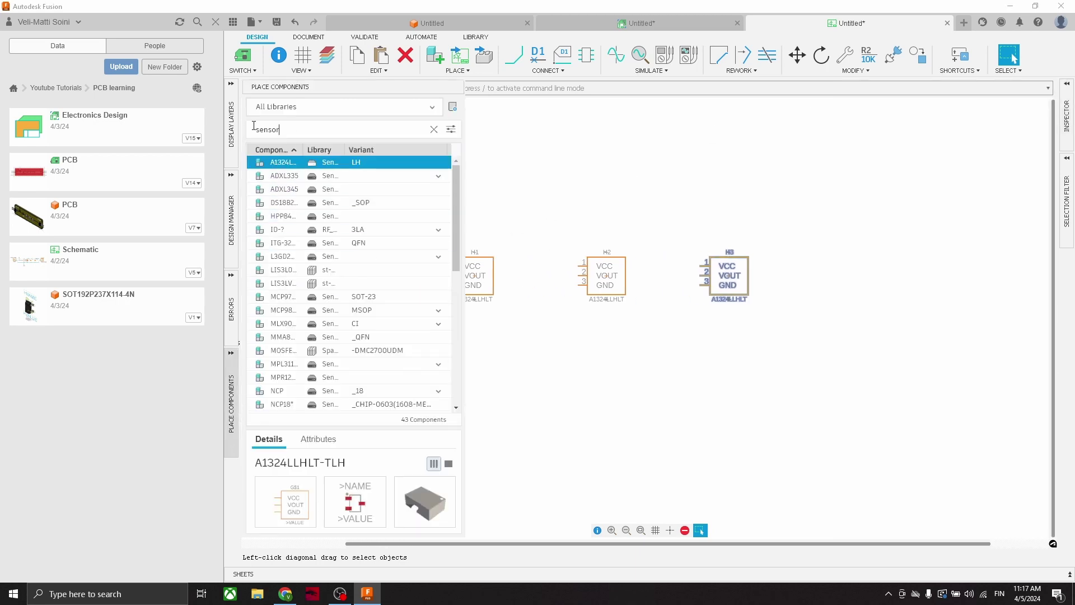
pyautogui.write('gnd')
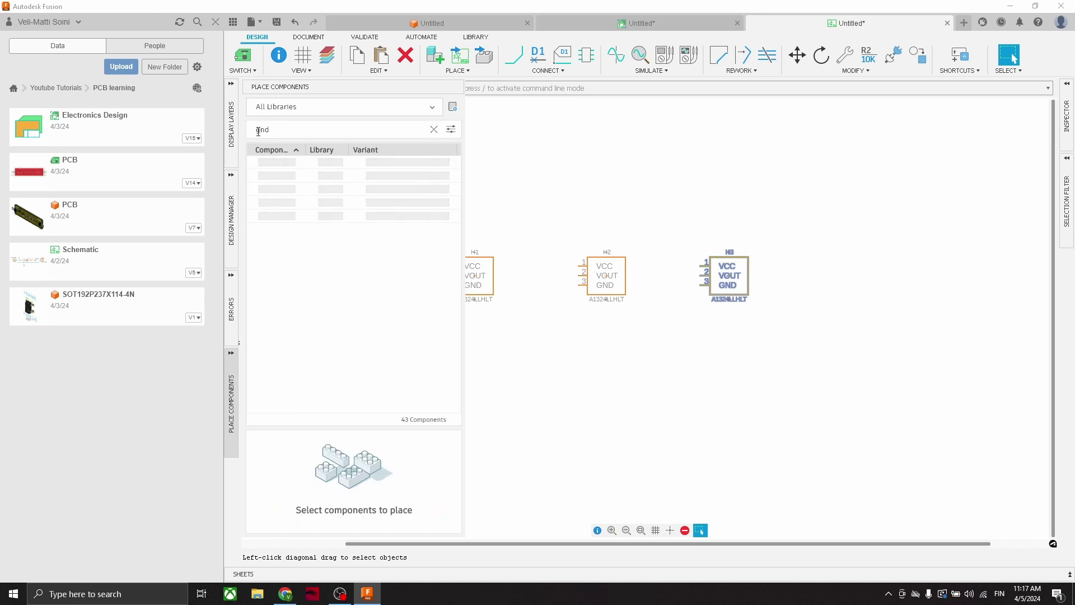
pyautogui.scroll(-2, 295, 263)
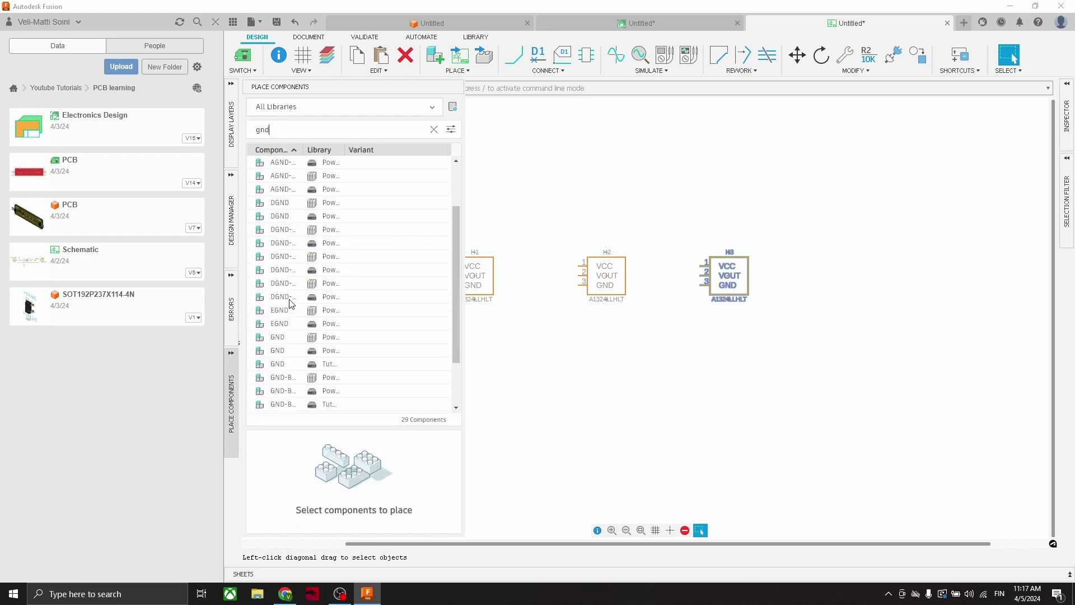
pyautogui.click(282, 337)
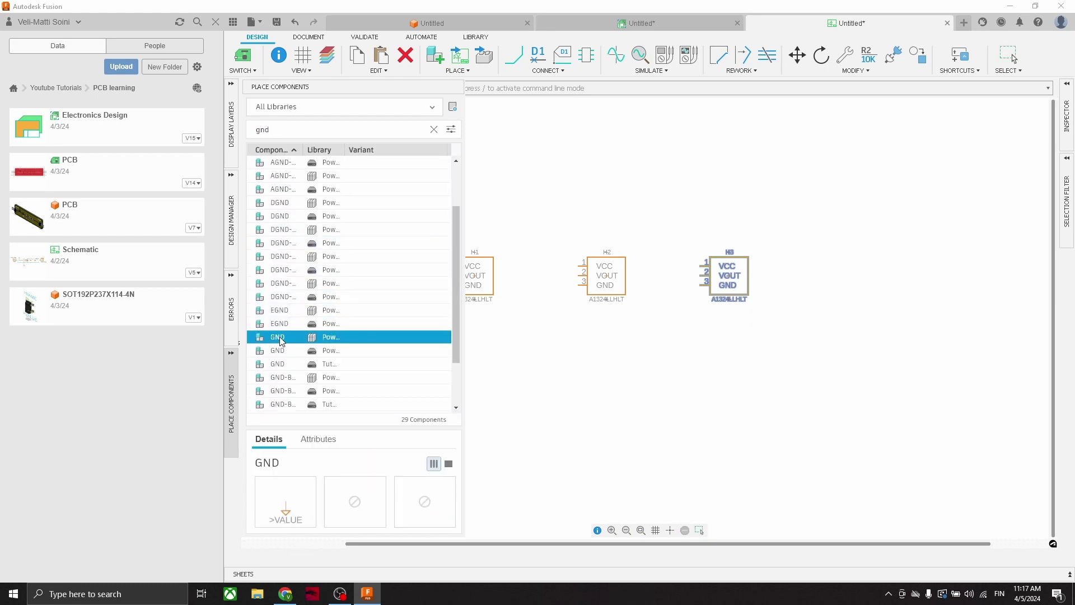
pyautogui.doubleClick(281, 338)
pyautogui.moveTo(535, 355); pyautogui.dragTo(629, 350, button='middle')
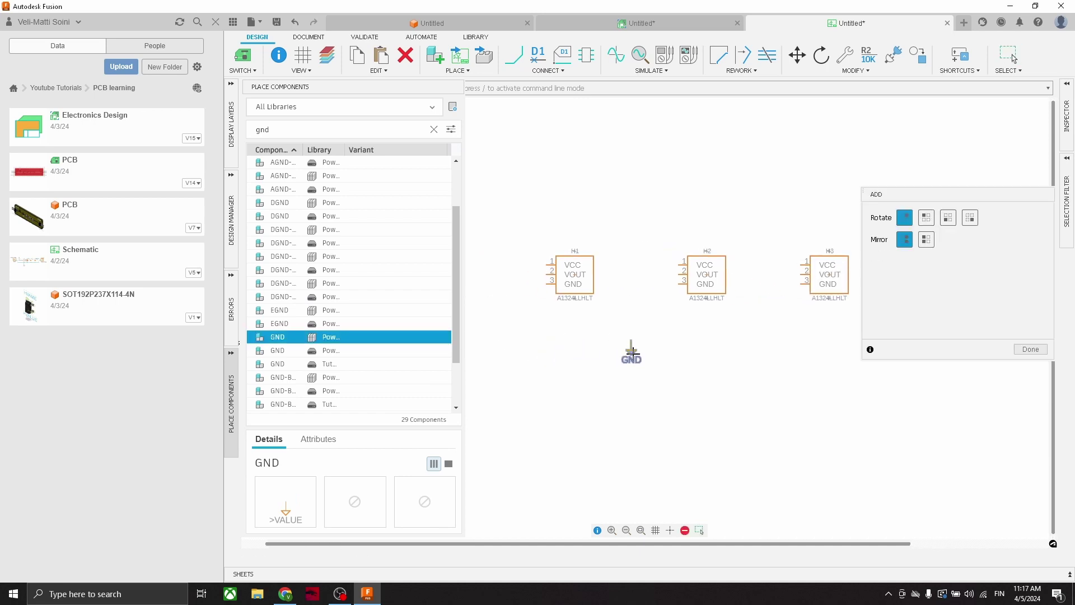
pyautogui.scroll(2, 538, 305)
pyautogui.click(551, 270)
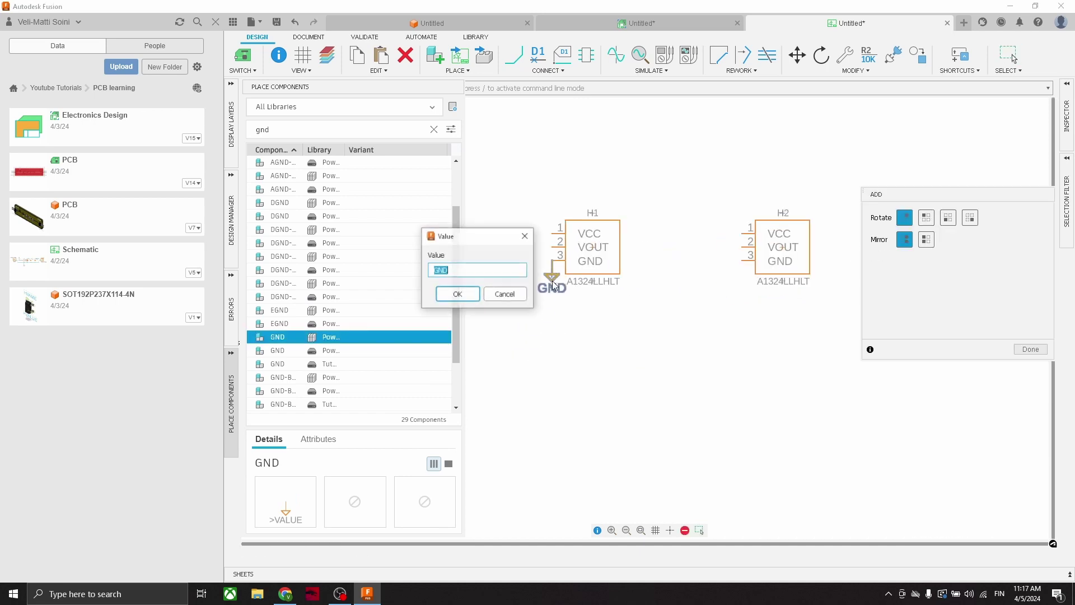
pyautogui.click(472, 297)
# Place further GND symbols on the GND pins of sensors H2 and H3
pyautogui.click(743, 270)
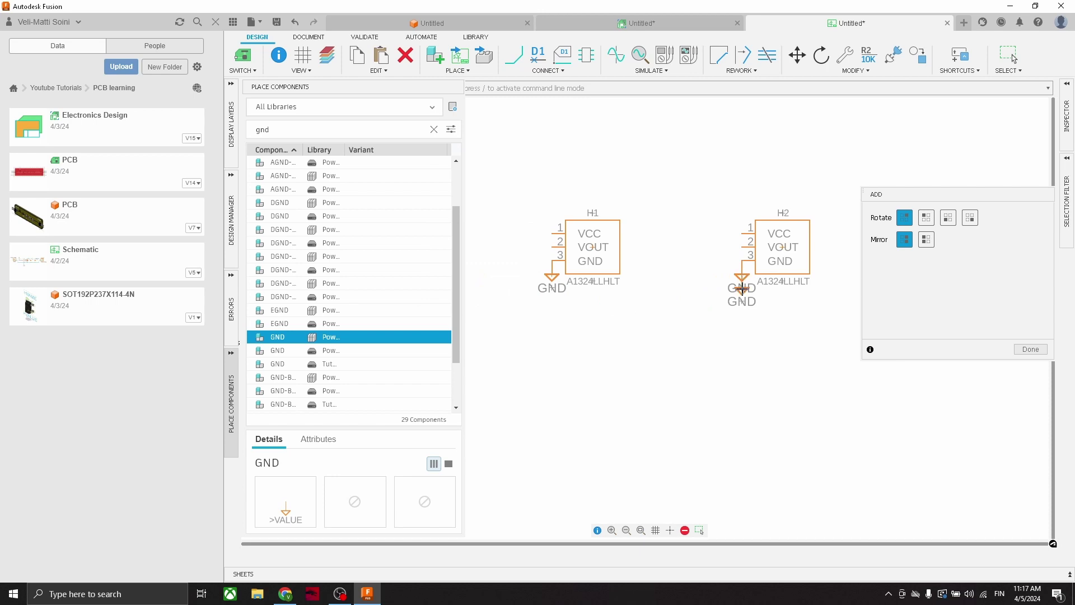
pyautogui.moveTo(750, 319); pyautogui.dragTo(579, 330, button='middle')
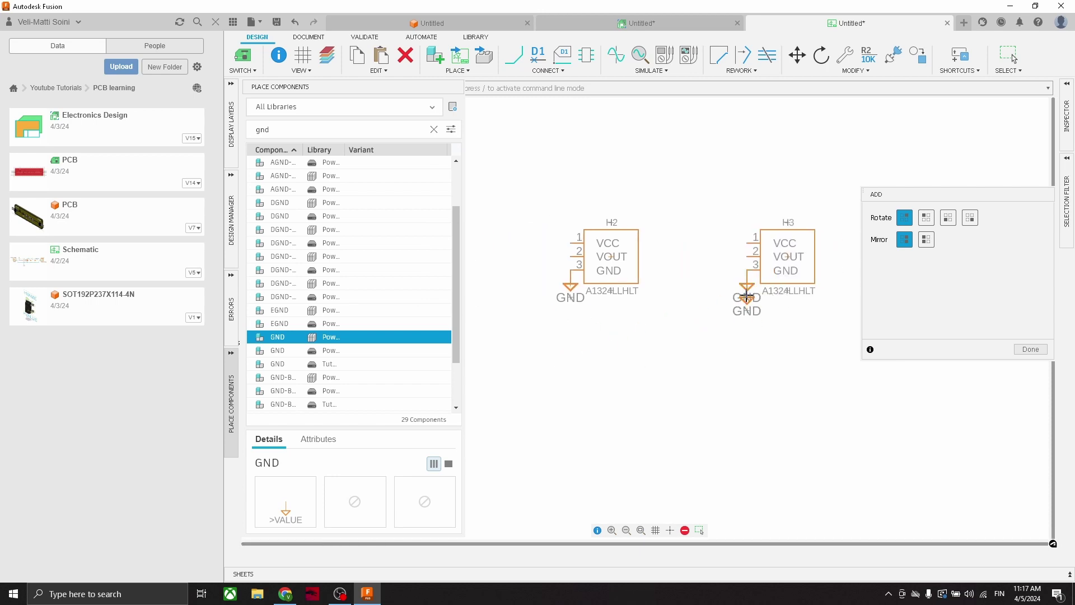
pyautogui.click(746, 295)
pyautogui.press('Escape')
# Move the GND symbols of sensors H3 and H2 down and to the left of their GND pins, keeping them wired
pyautogui.press('m')
pyautogui.click(747, 289)
pyautogui.press('Escape')
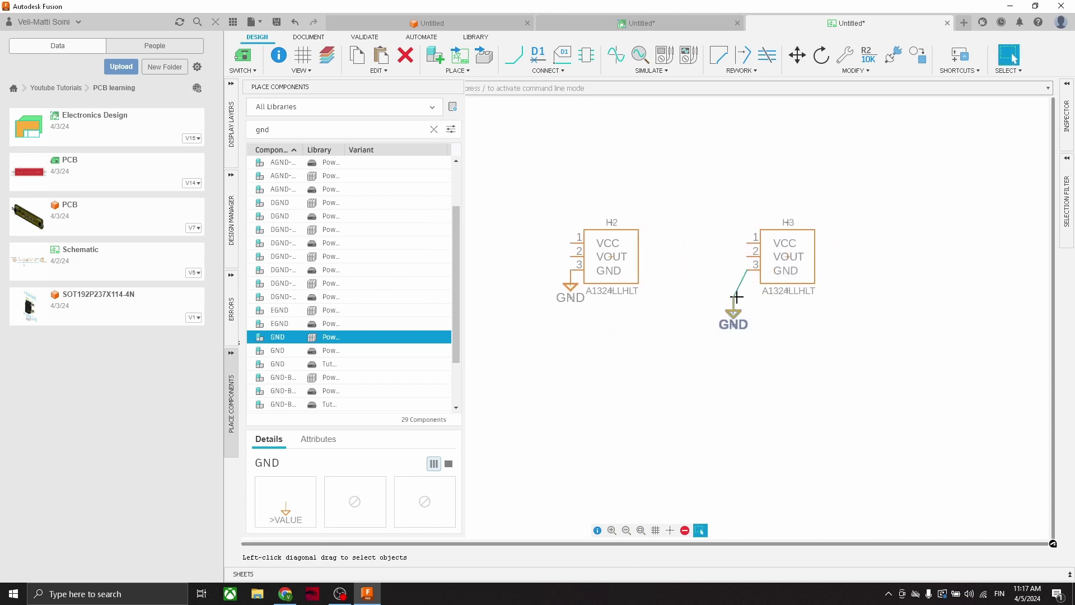
pyautogui.press('m')
pyautogui.press('Escape')
pyautogui.moveTo(683, 311); pyautogui.dragTo(792, 312, button='middle')
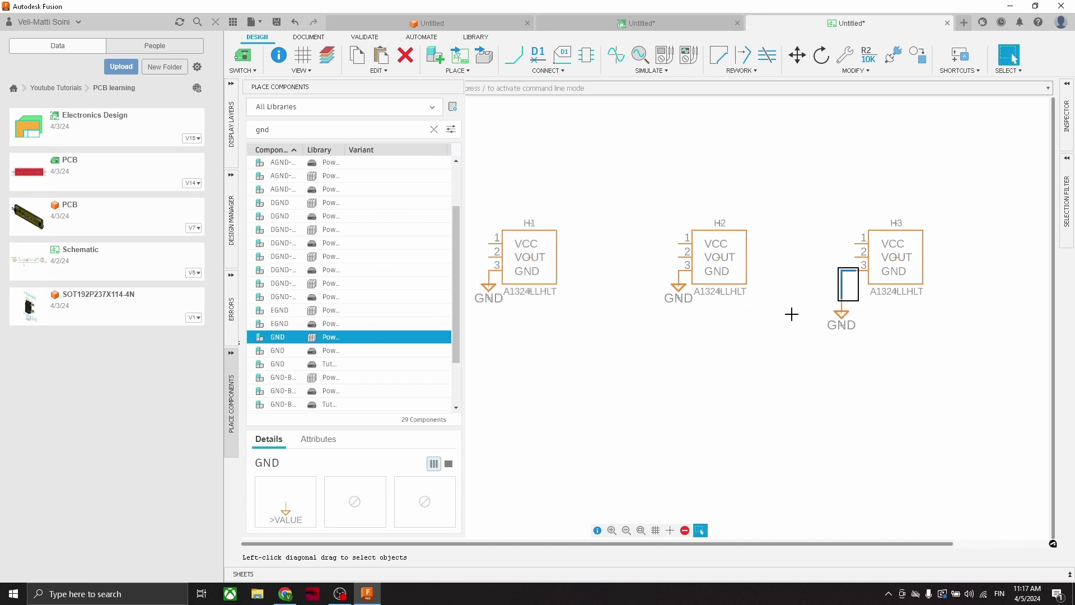
pyautogui.moveTo(678, 288); pyautogui.dragTo(651, 314)
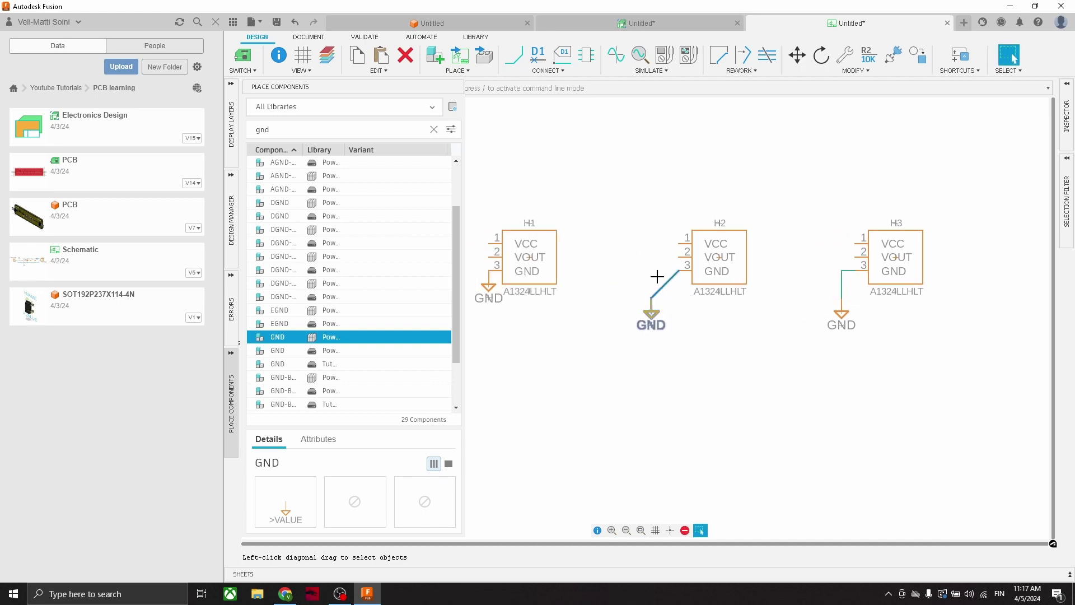
pyautogui.press('m')
pyautogui.press('Escape')
# Move the GND symbol of sensor H1 down and to the left of its GND pin, matching the other two
pyautogui.moveTo(629, 268); pyautogui.dragTo(730, 326, button='middle')
pyautogui.click(637, 308)
pyautogui.press('m')
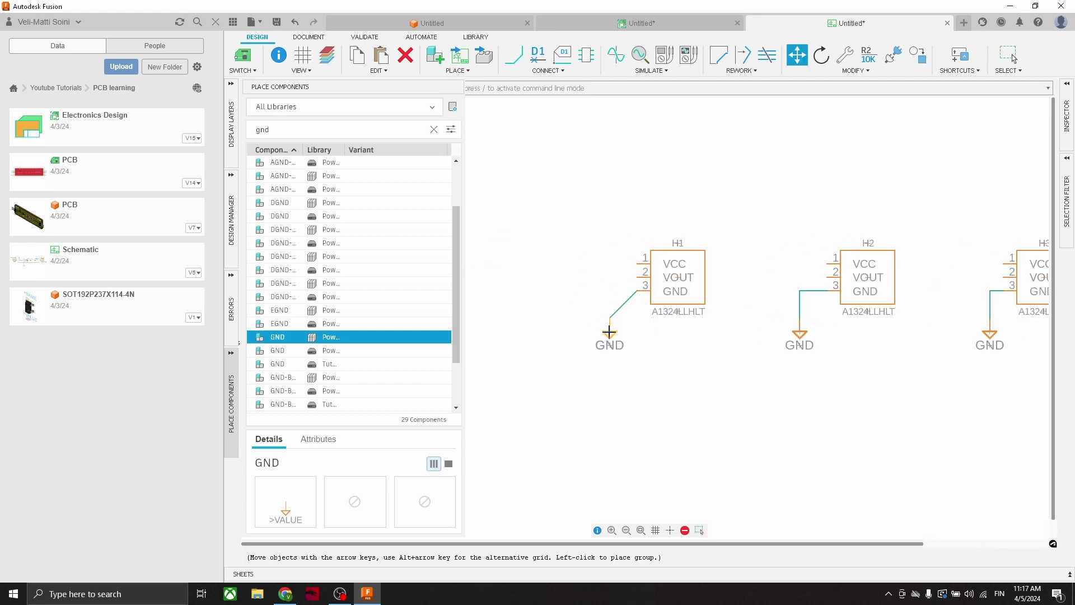
pyautogui.click(609, 332)
pyautogui.press('Escape')
pyautogui.press('m')
pyautogui.press('Escape')
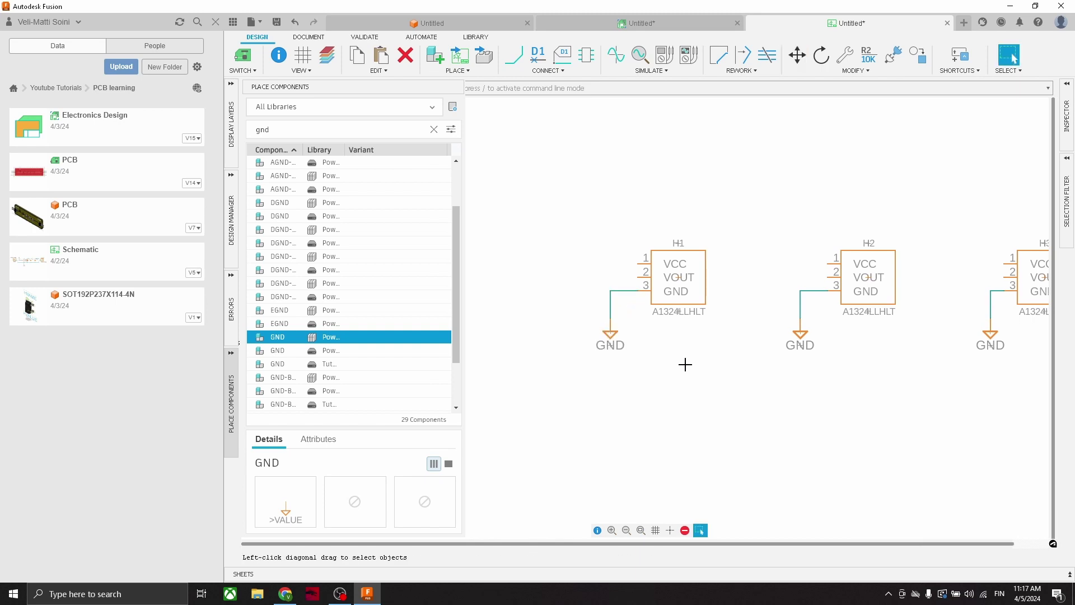
# Find the generic capacitor C by filtering for "capacitor" and choose its CHIP-0402(1005-METRIC) variant
pyautogui.moveTo(684, 364); pyautogui.dragTo(669, 390, button='middle')
pyautogui.write('capactio')
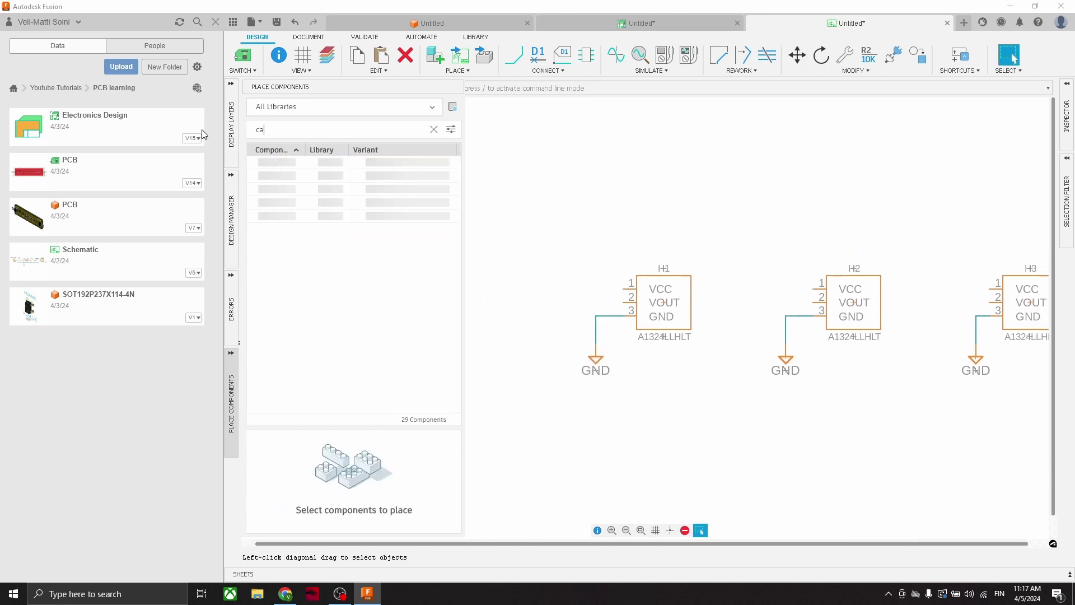
pyautogui.press('BackSpace')
pyautogui.press('BackSpace')
pyautogui.press('BackSpace')
pyautogui.write('itor')
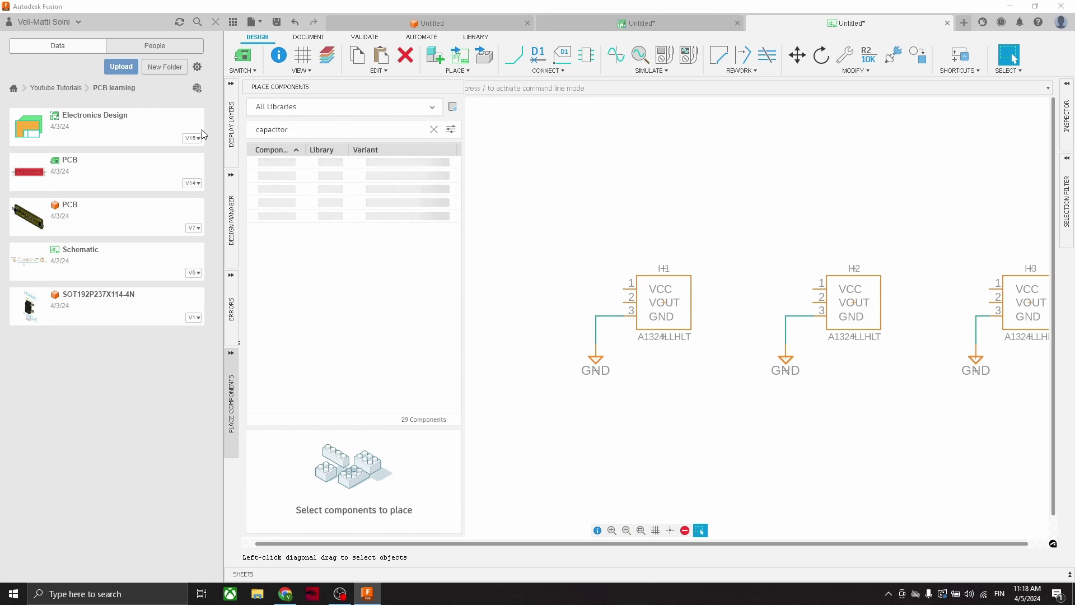
pyautogui.click(274, 164)
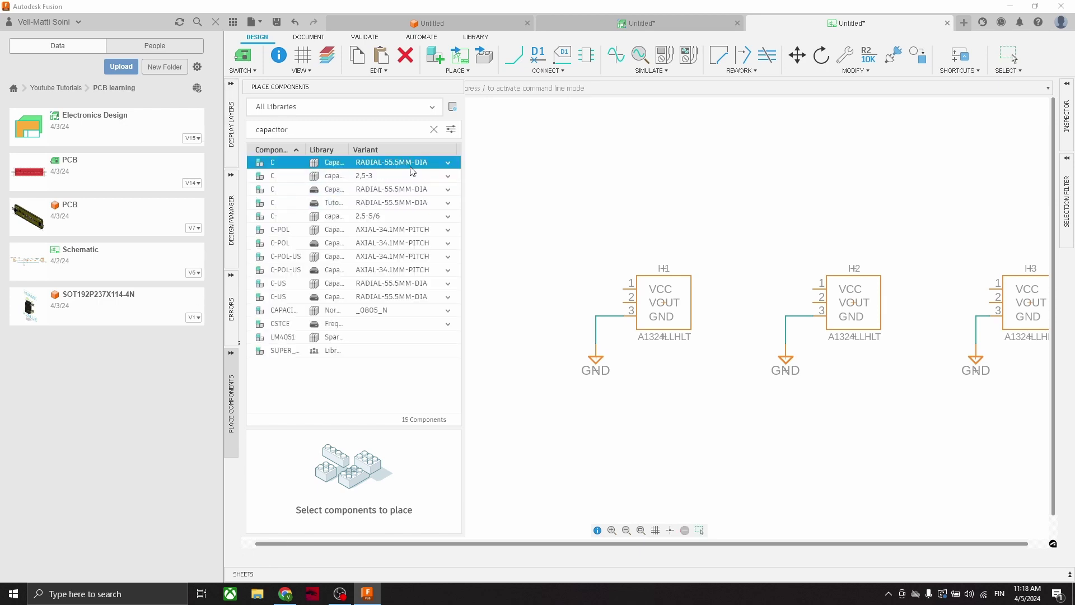
pyautogui.click(446, 163)
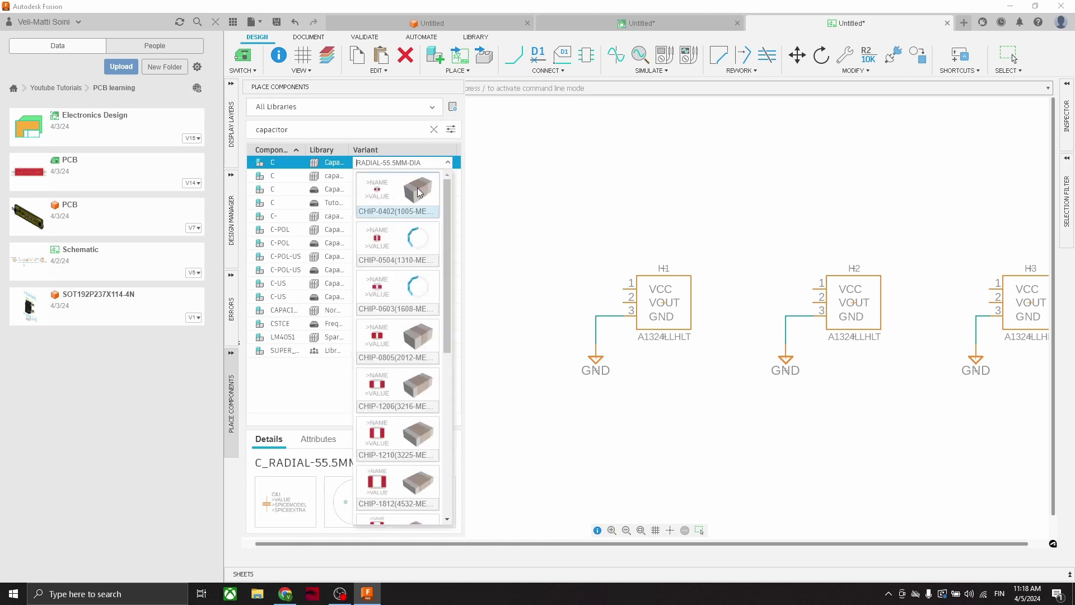
pyautogui.click(398, 193)
# Place three of the 0402 capacitors, one on the ground wire beside each of the sensors H1, H2 and H3
pyautogui.moveTo(272, 163); pyautogui.dragTo(595, 291)
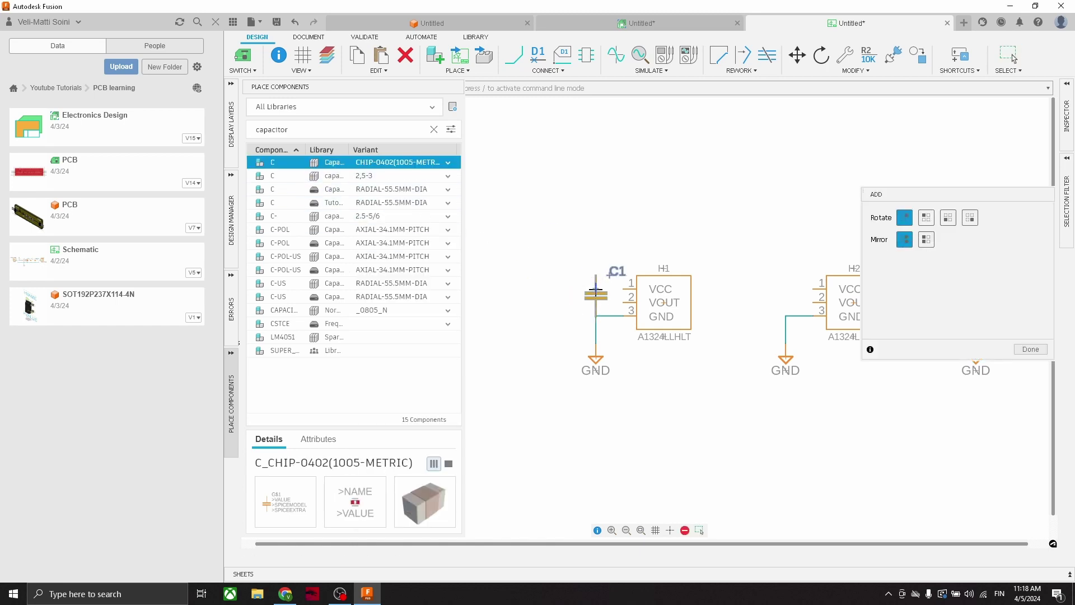
pyautogui.click(596, 291)
pyautogui.click(785, 292)
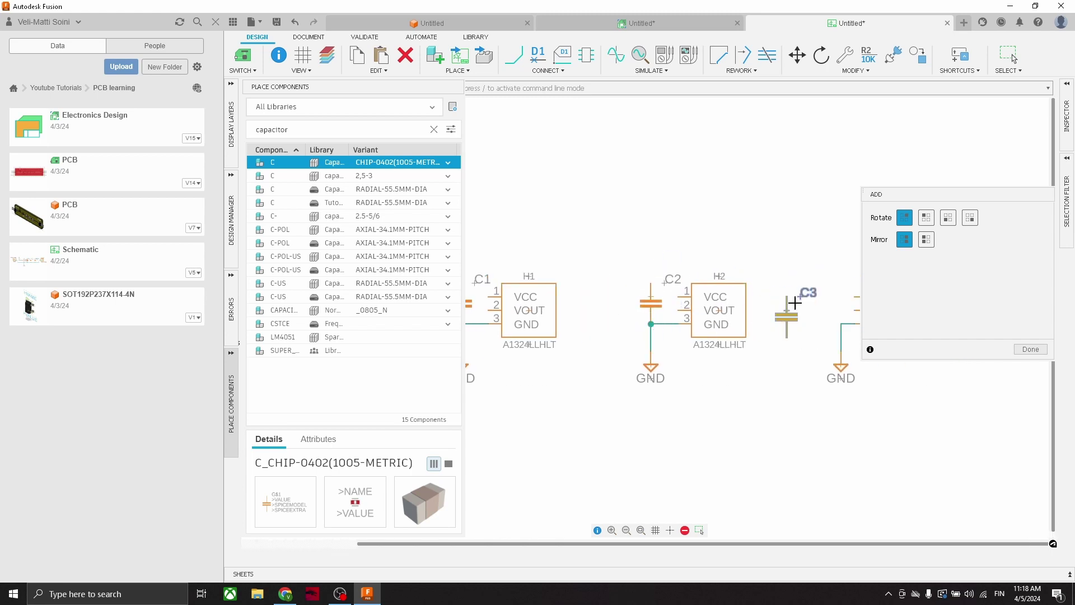
pyautogui.scroll(-2, 794, 302)
pyautogui.click(760, 302)
pyautogui.press('Escape')
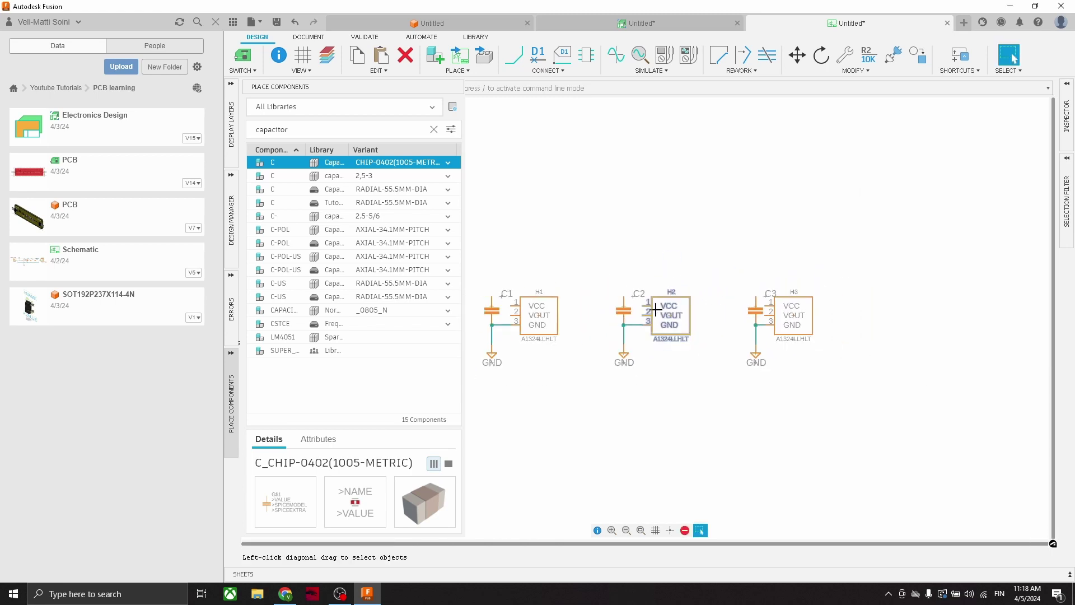
# Set the value of capacitor C1 to 100n
pyautogui.scroll(-1, 656, 309)
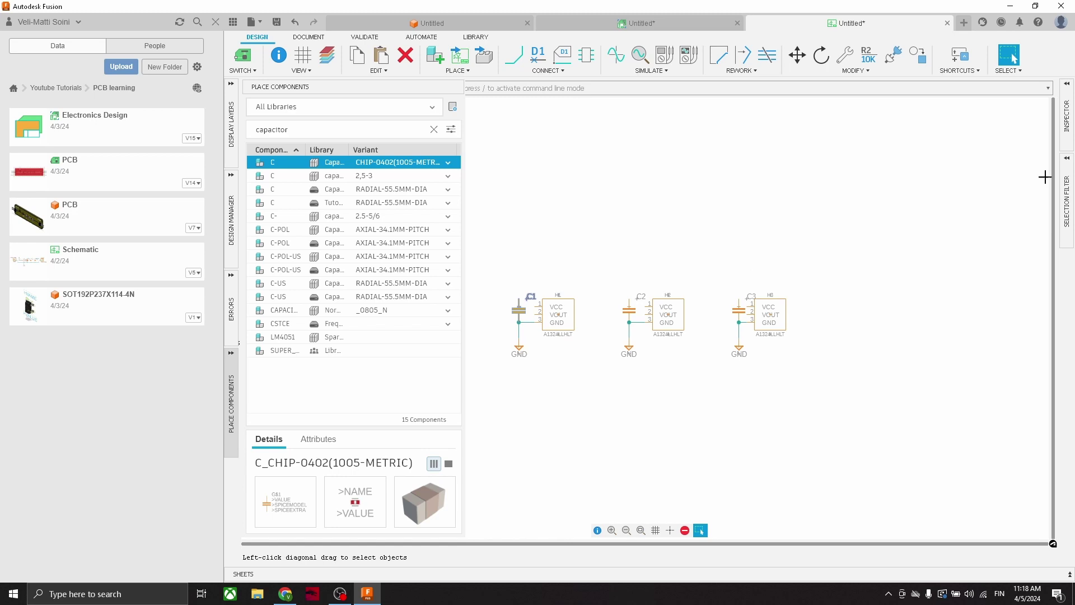
pyautogui.click(1067, 115)
pyautogui.click(934, 274)
pyautogui.write('100n')
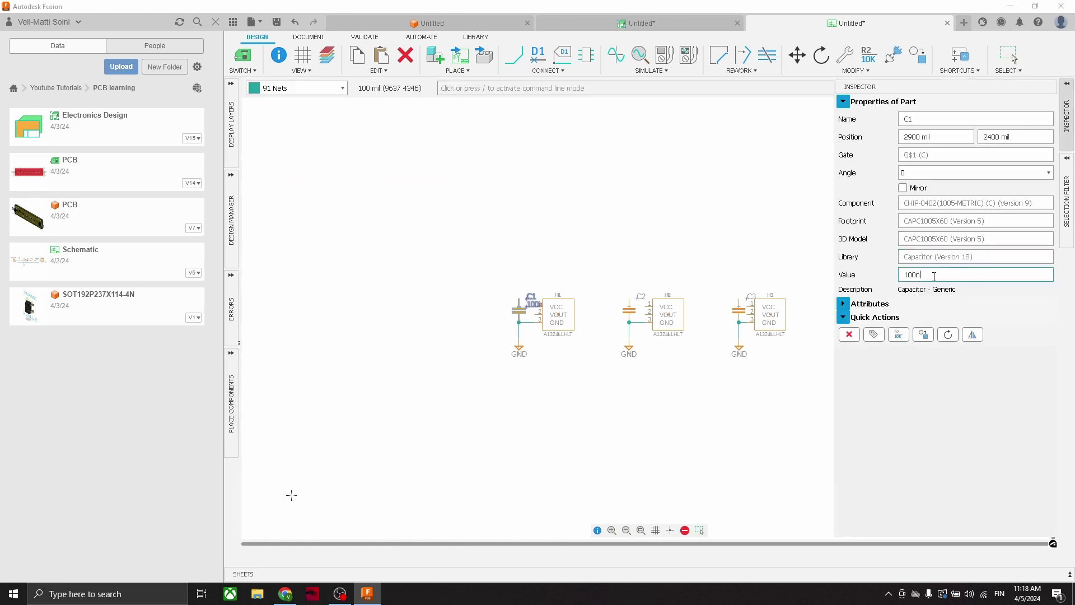
# Set the values of capacitors C2 and C3 to 100n
pyautogui.scroll(2, 668, 303)
pyautogui.click(598, 317)
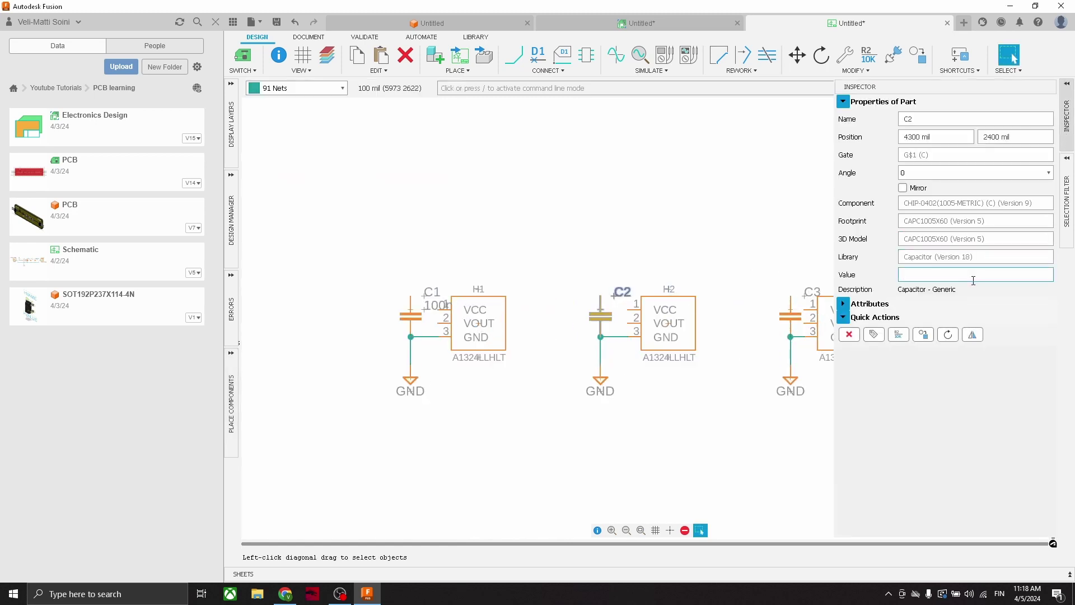
pyautogui.click(944, 274)
pyautogui.write('100n')
pyautogui.press('Return')
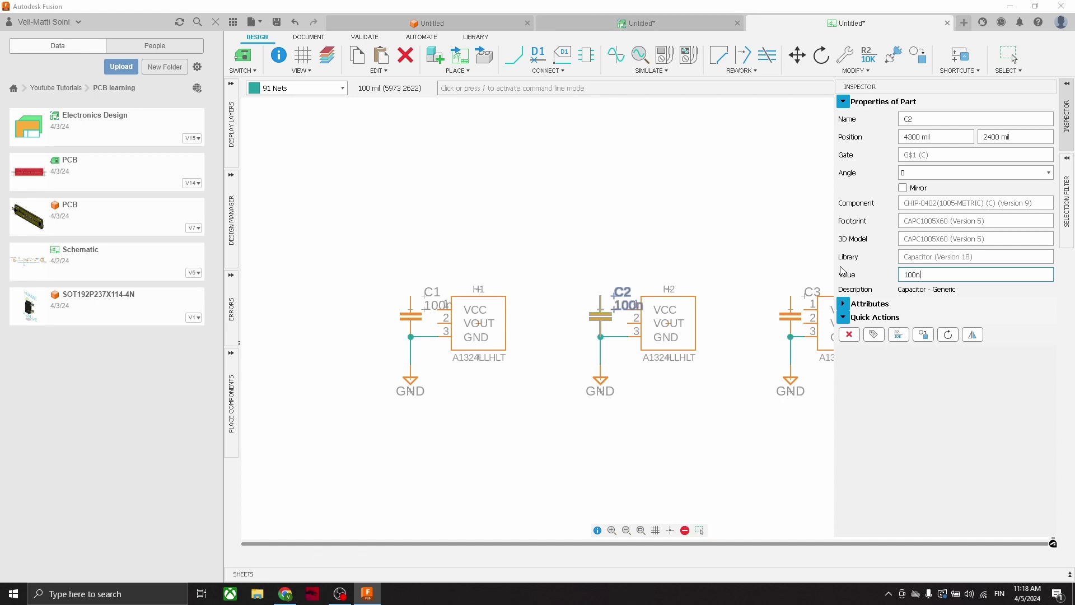
pyautogui.moveTo(744, 278); pyautogui.dragTo(682, 281, button='middle')
pyautogui.click(729, 318)
pyautogui.click(920, 275)
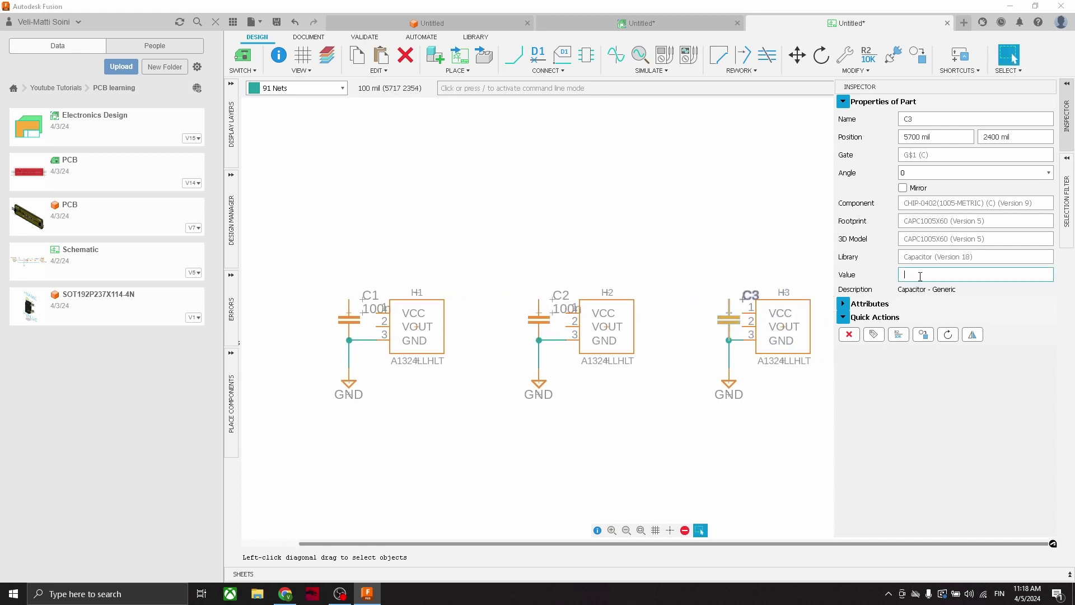
pyautogui.write('100n')
pyautogui.press('Return')
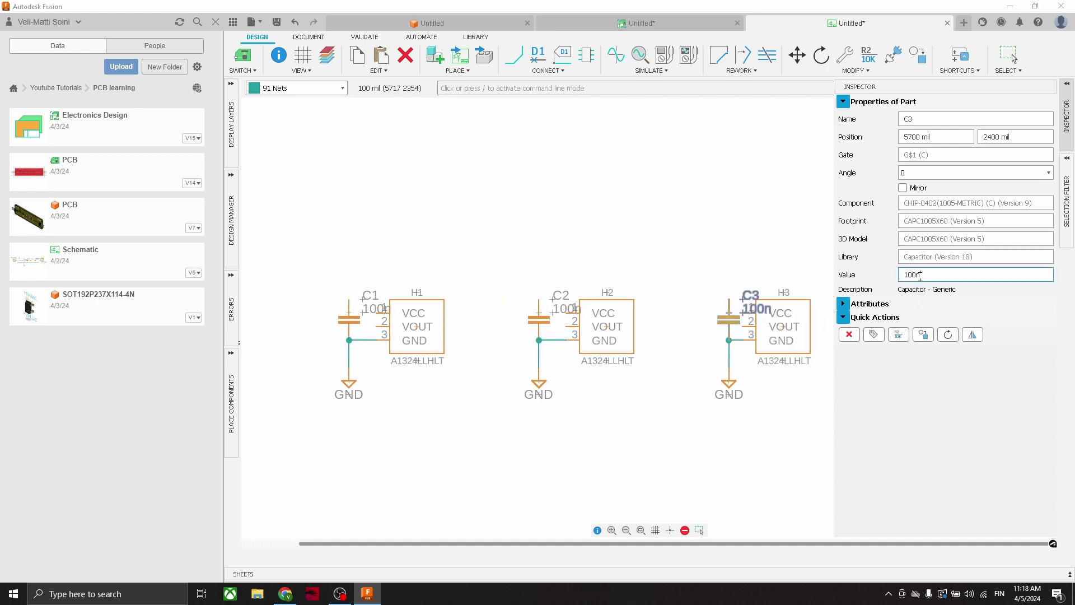
# Move capacitor C3 left to 5600 mil and align its GND symbol directly below it
pyautogui.click(713, 261)
pyautogui.moveTo(726, 320); pyautogui.dragTo(715, 320)
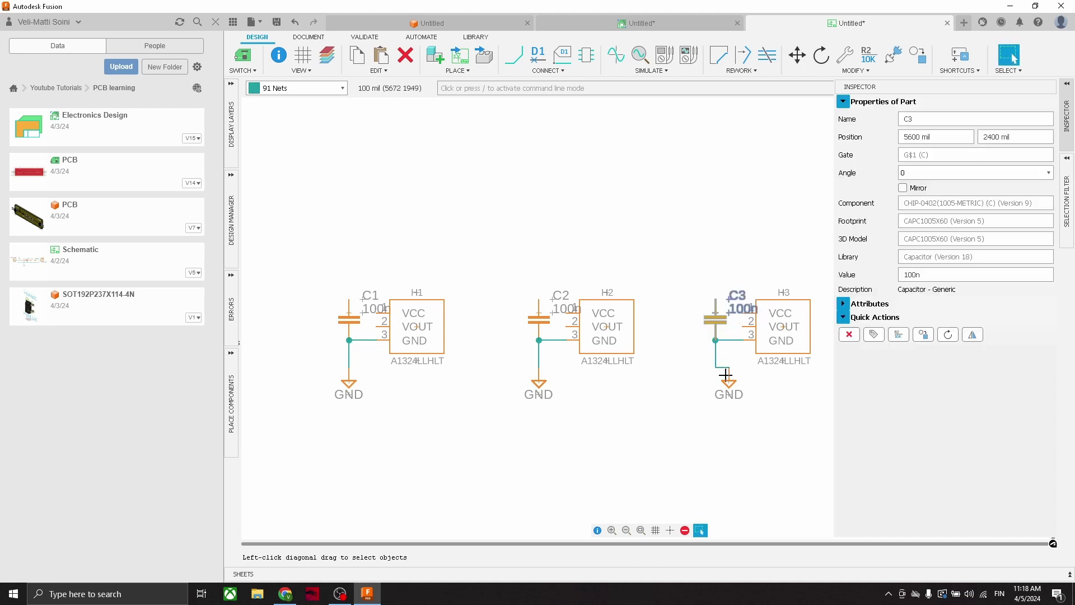
pyautogui.moveTo(729, 385); pyautogui.dragTo(715, 385)
pyautogui.click(713, 260)
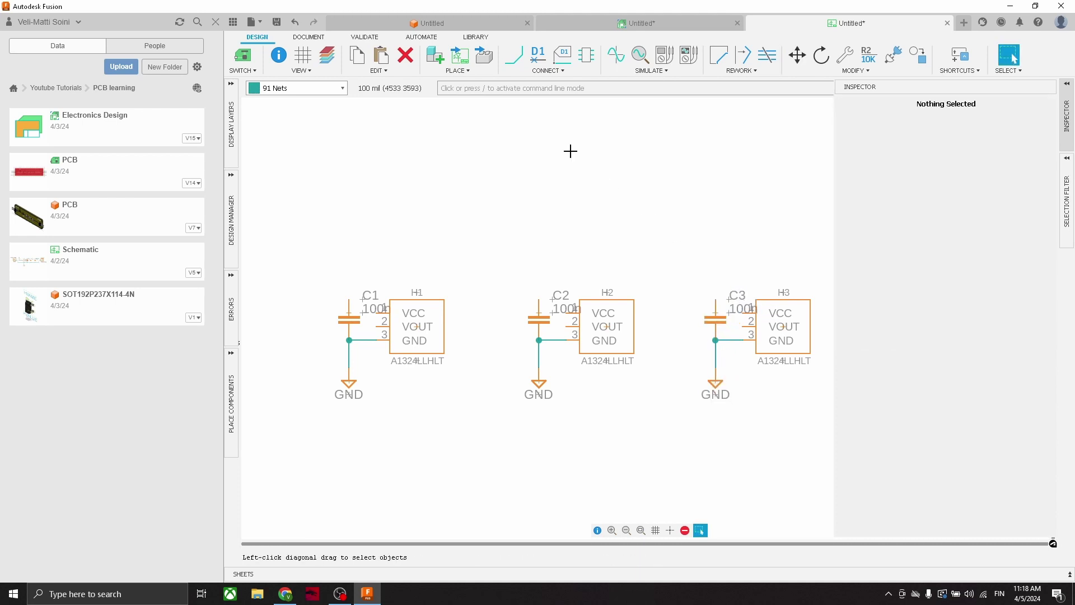
# Draw nets connecting the VCC pins of H1, H2 and H3 to the upper pins of C1, C2 and C3
pyautogui.click(514, 55)
pyautogui.moveTo(365, 291); pyautogui.dragTo(415, 308, button='middle')
pyautogui.scroll(2, 415, 309)
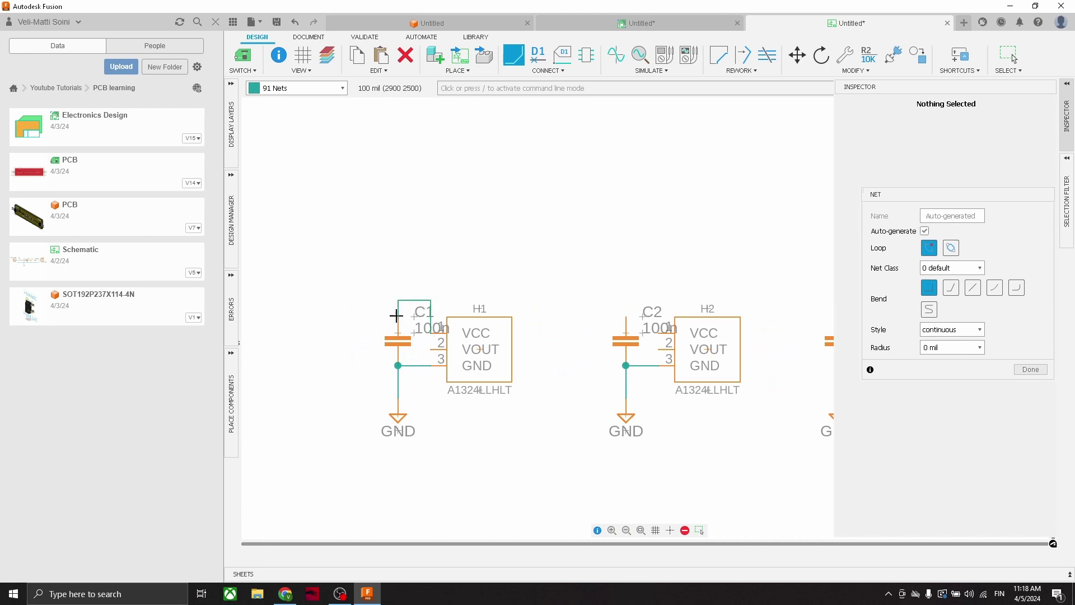
pyautogui.scroll(1, 646, 310)
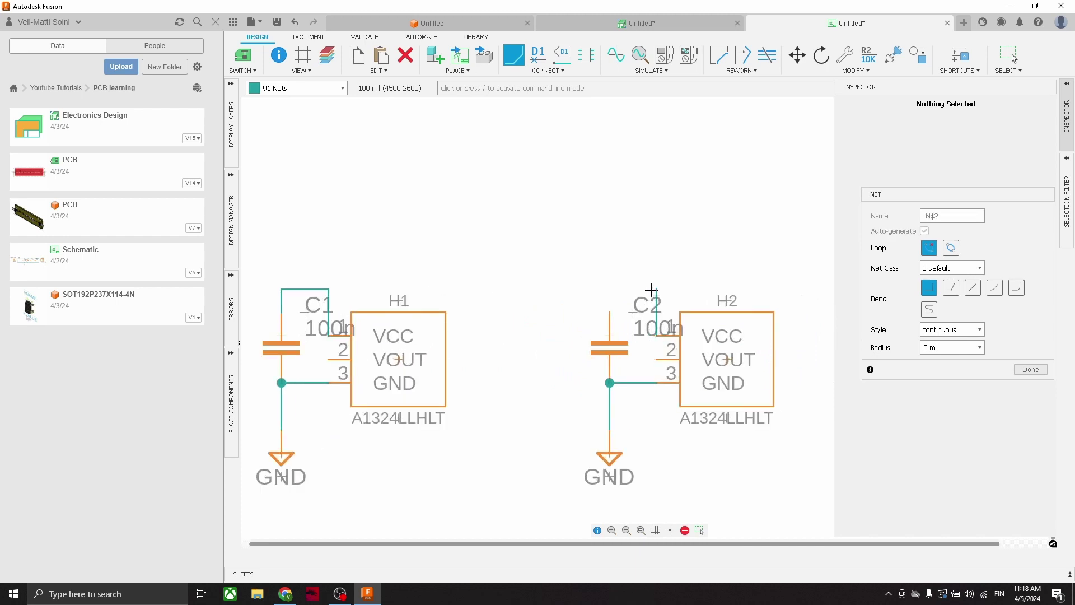
pyautogui.scroll(-2, 700, 274)
pyautogui.moveTo(700, 275); pyautogui.dragTo(626, 300, button='middle')
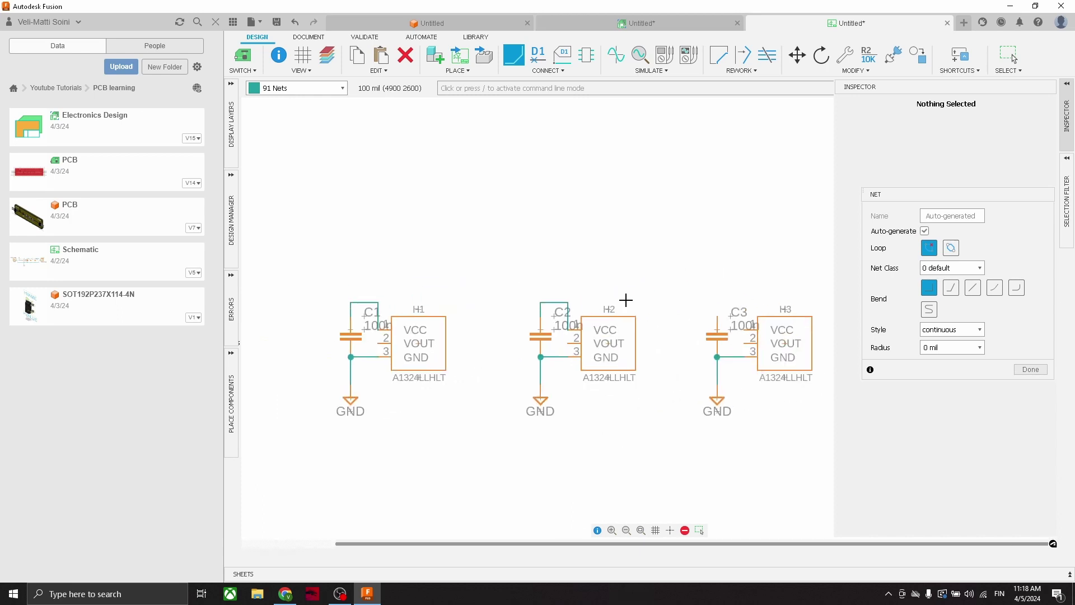
pyautogui.scroll(2, 723, 289)
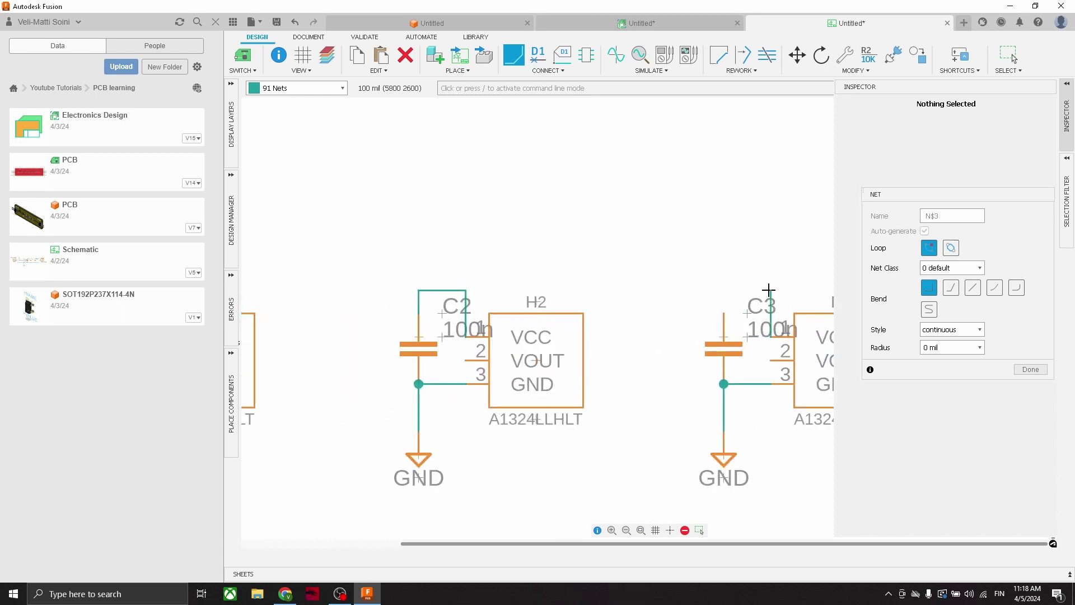
pyautogui.scroll(-2, 722, 306)
# Move capacitor C3 left to 5400 mil and C2 to 4100 mil, aligning each GND symbol directly below its capacitor
pyautogui.press('m')
pyautogui.click(720, 331)
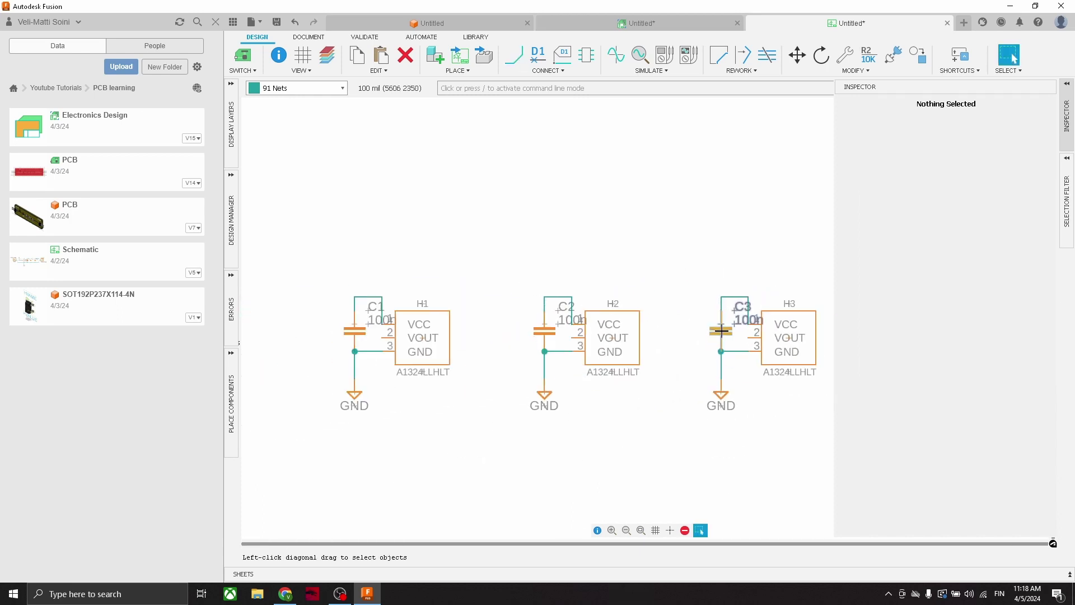
pyautogui.click(688, 329)
pyautogui.press('Escape')
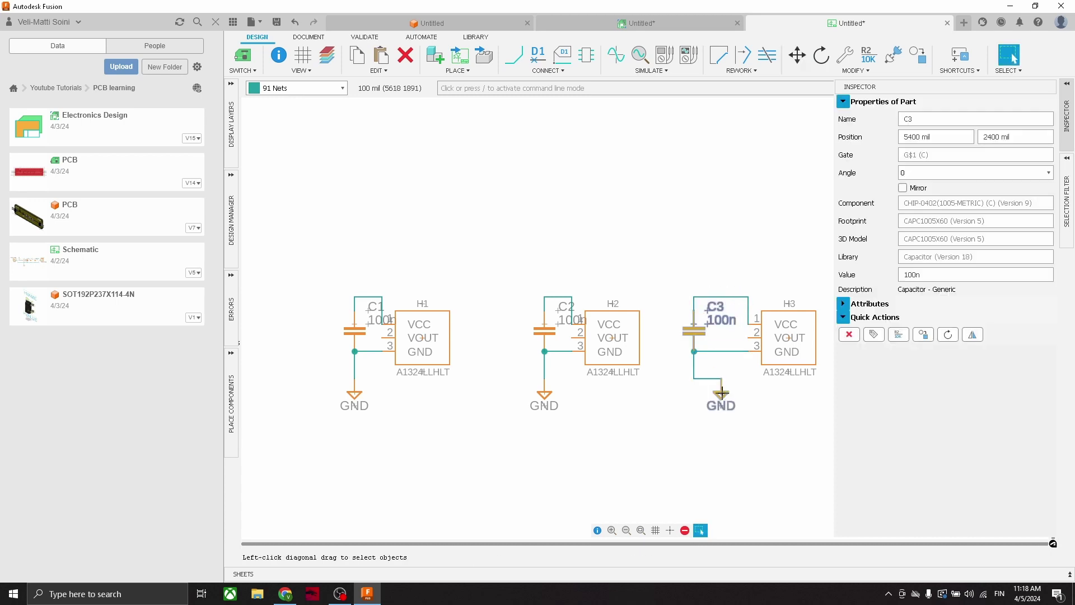
pyautogui.moveTo(721, 392); pyautogui.dragTo(694, 392)
pyautogui.moveTo(532, 328)
pyautogui.mouseDown()
pyautogui.moveTo(506, 329)
pyautogui.moveTo(516, 329)
pyautogui.mouseUp()
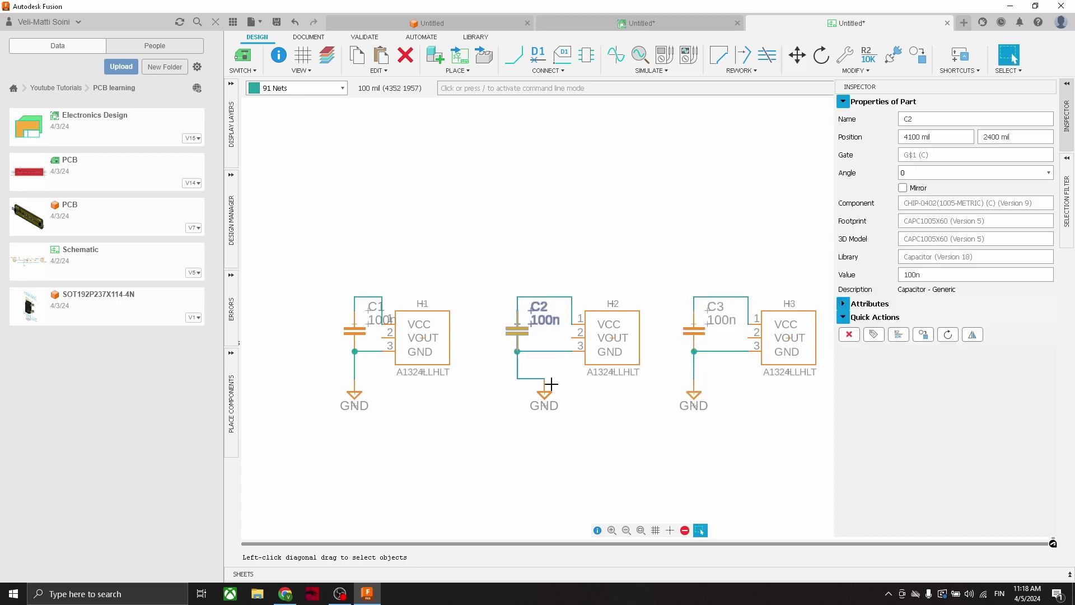
pyautogui.moveTo(551, 384); pyautogui.dragTo(530, 391)
# Move capacitor C1 left to 2700 mil and align its GND symbol directly below it
pyautogui.moveTo(344, 329); pyautogui.dragTo(332, 332)
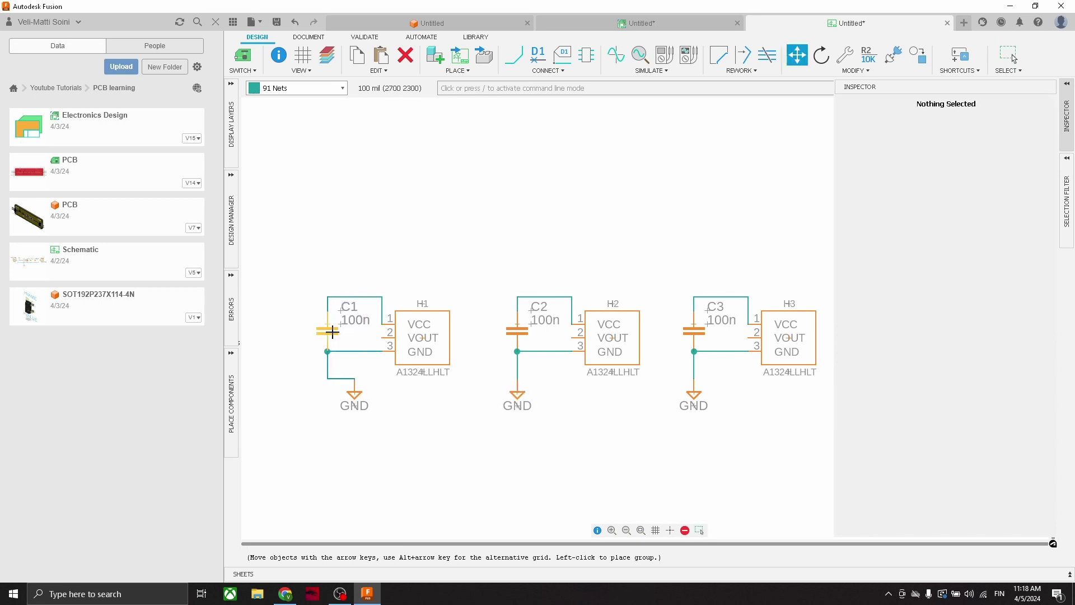
pyautogui.click(332, 332)
pyautogui.press('Escape')
pyautogui.click(355, 395)
pyautogui.moveTo(354, 395); pyautogui.dragTo(328, 395)
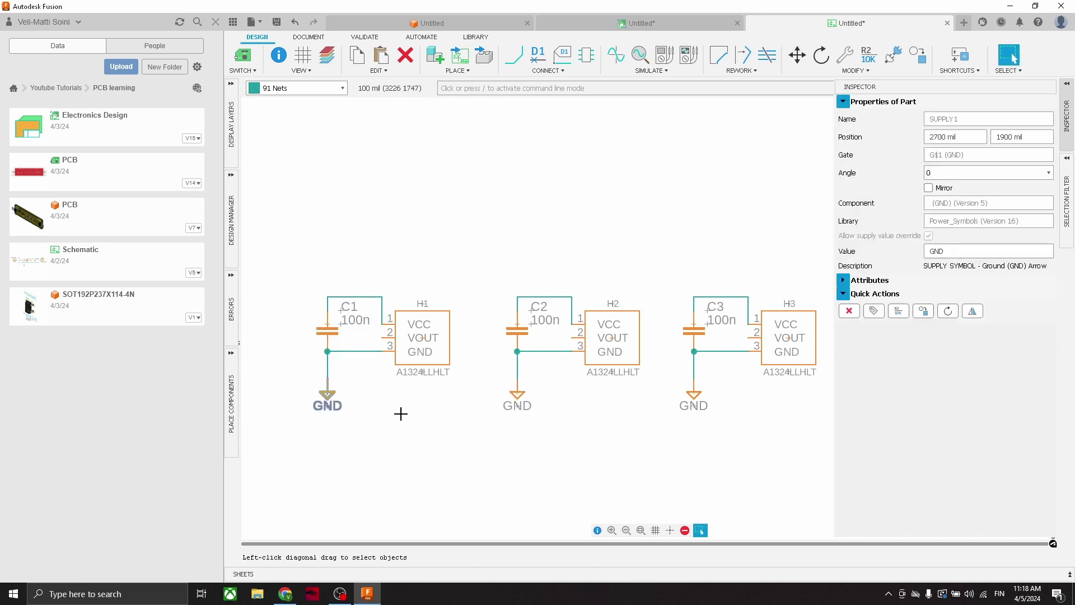
pyautogui.click(401, 413)
# Place a VCC supply symbol on the net above C1 and rename that net segment to VCC
pyautogui.scroll(-2, 400, 413)
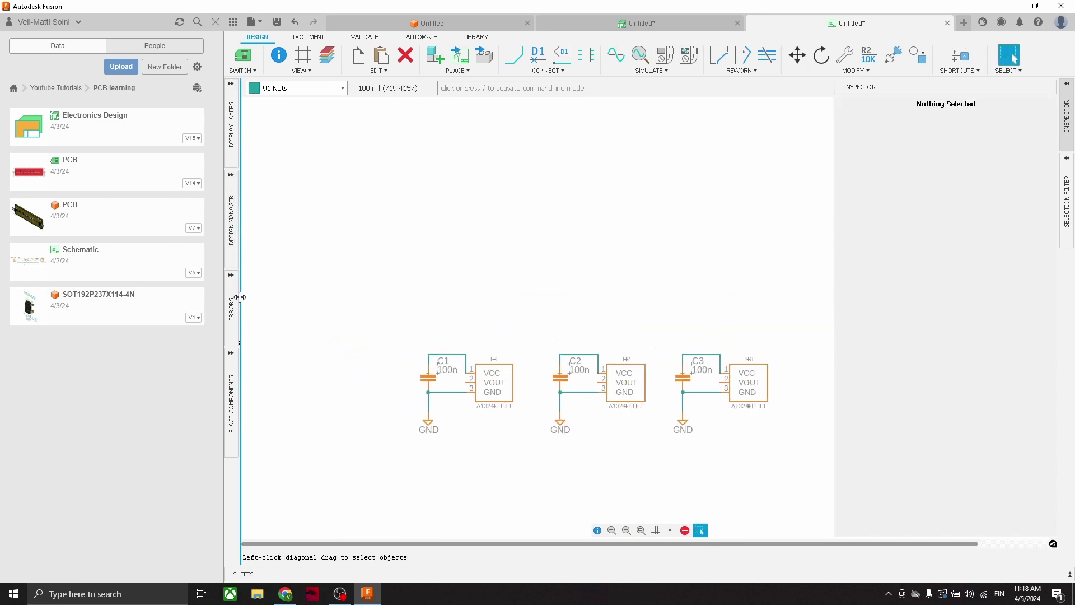
pyautogui.click(231, 386)
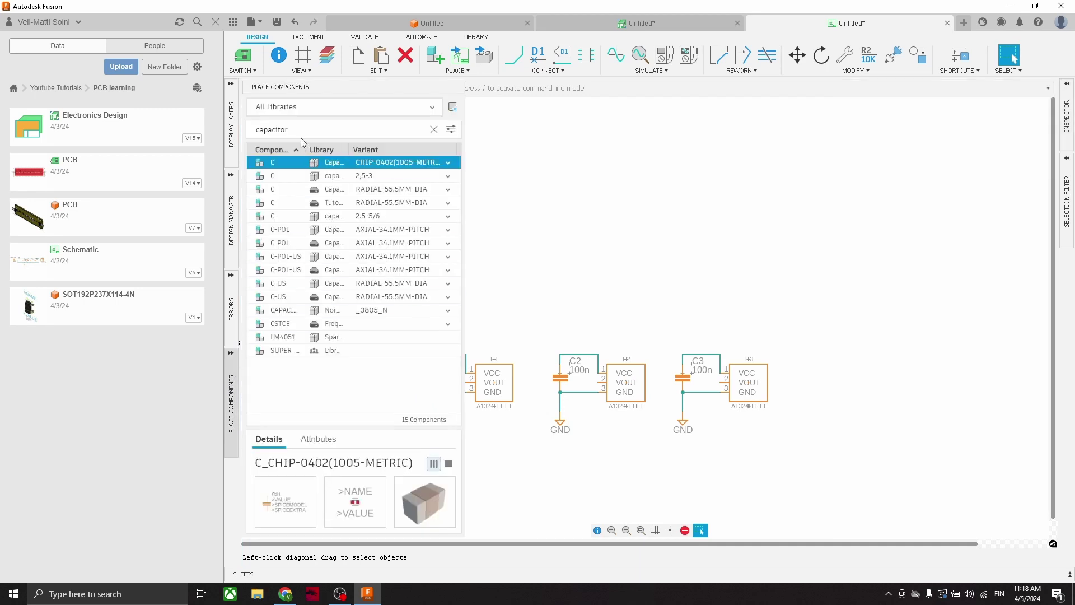
pyautogui.write('vcc')
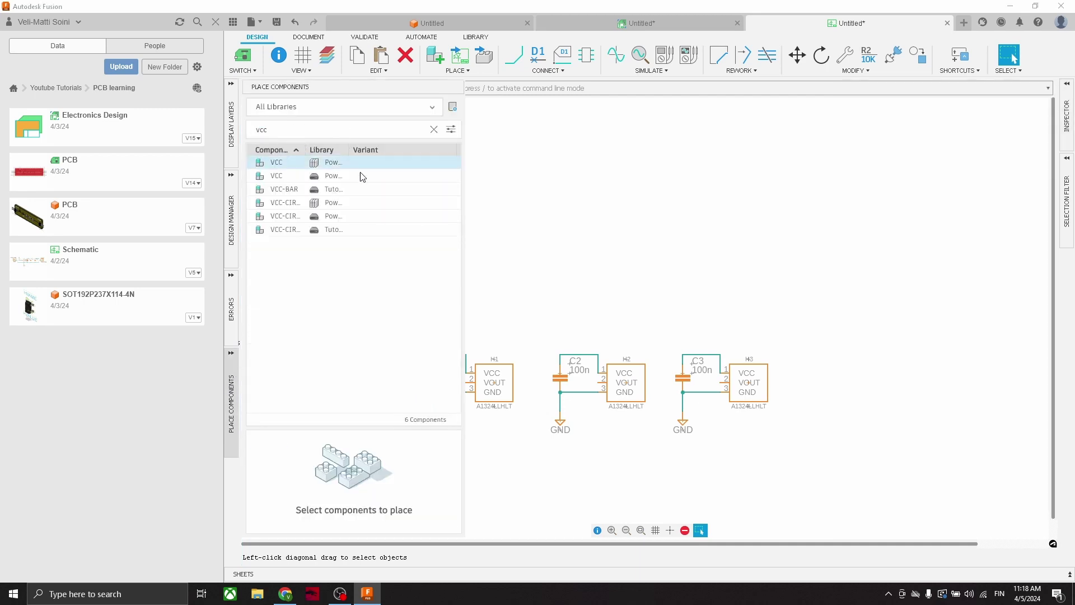
pyautogui.click(276, 164)
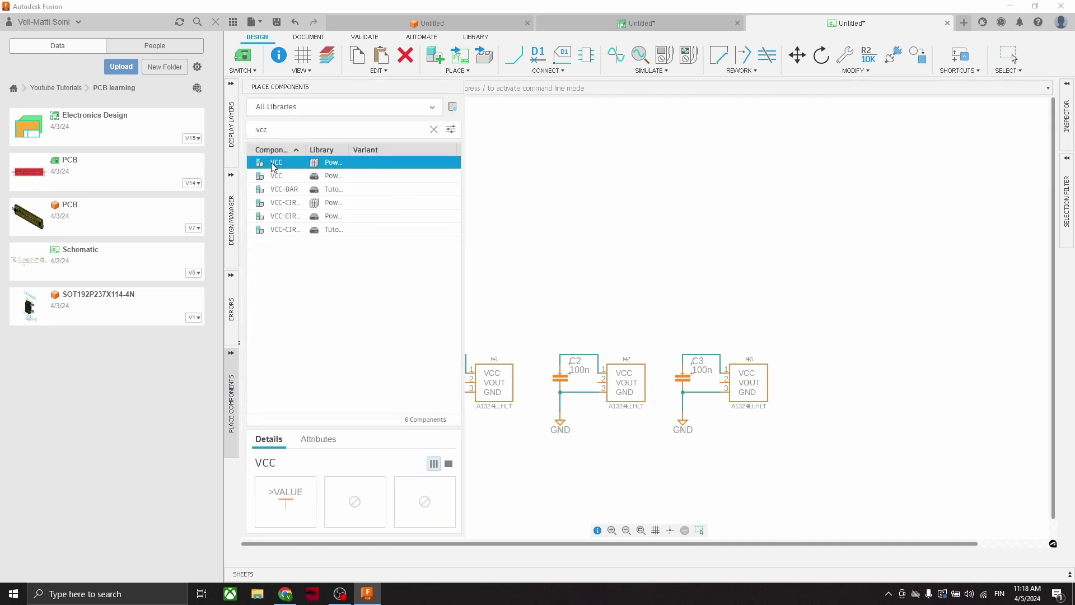
pyautogui.scroll(2, 527, 350)
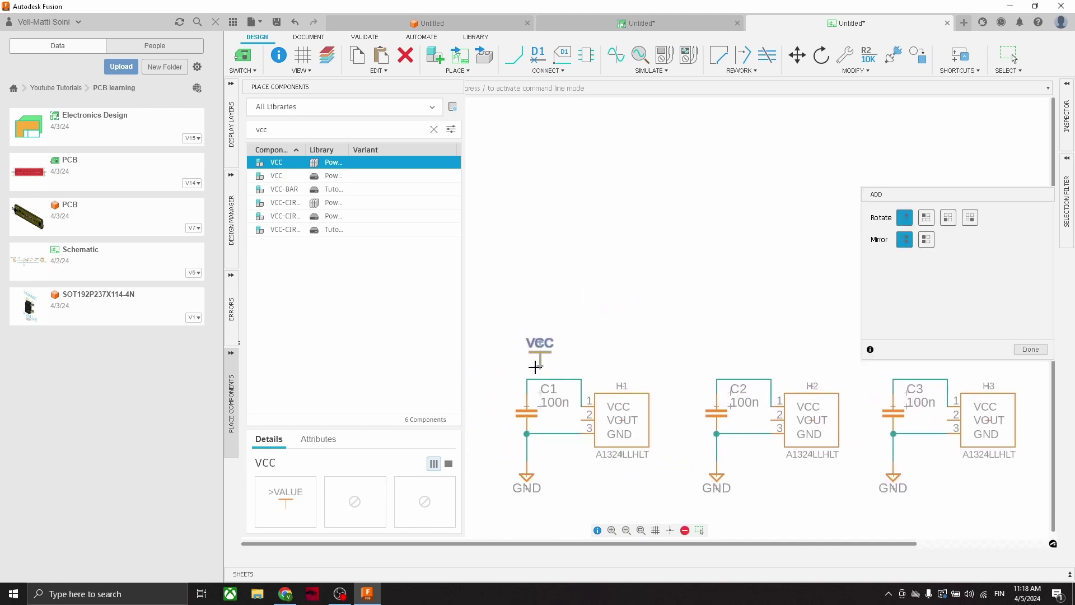
pyautogui.click(525, 379)
pyautogui.click(578, 401)
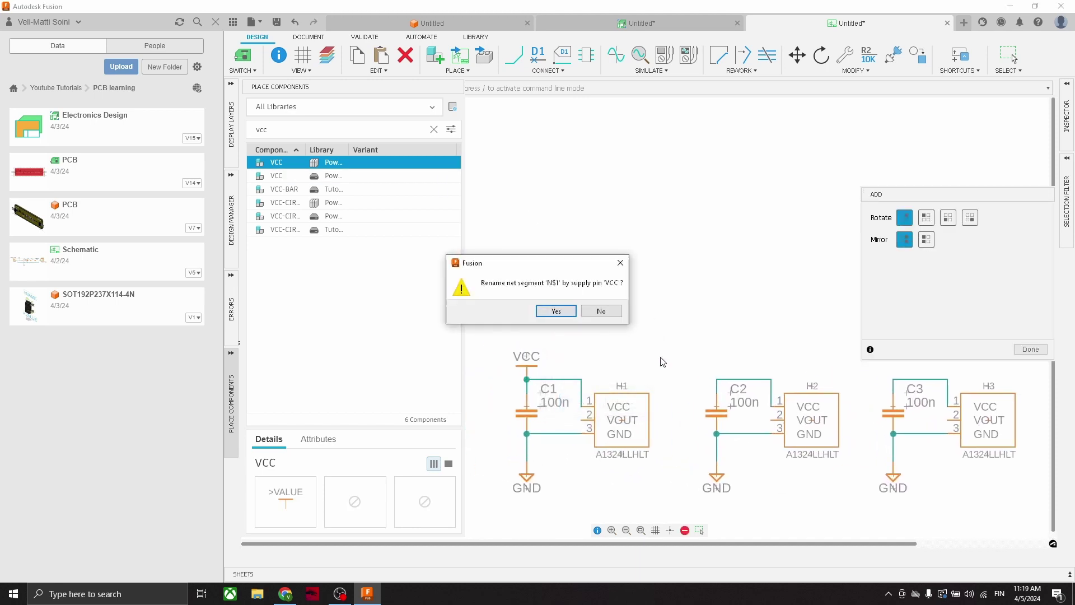
pyautogui.click(564, 312)
# Place VCC supply symbols on the nets above C2 and C3, renaming both net segments to VCC
pyautogui.click(716, 380)
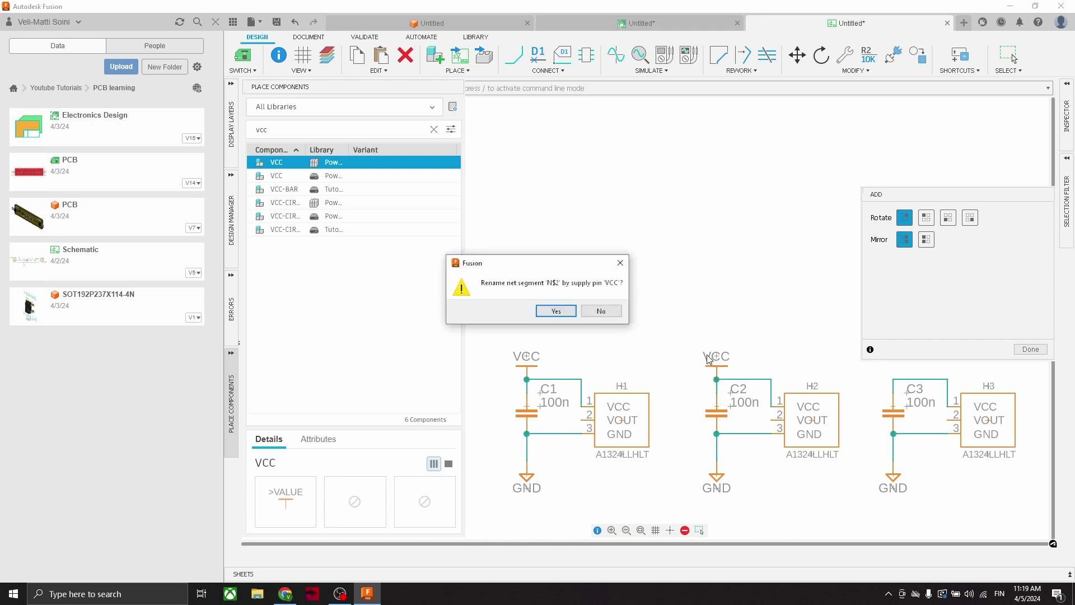
pyautogui.click(547, 316)
pyautogui.moveTo(710, 297); pyautogui.dragTo(509, 314, button='middle')
pyautogui.click(693, 380)
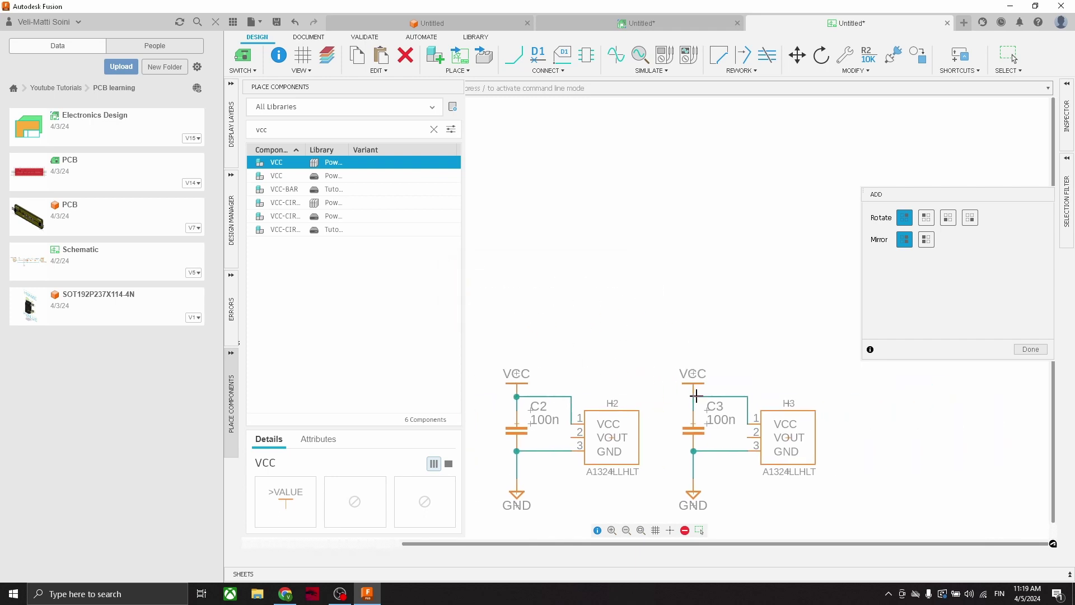
pyautogui.click(556, 310)
pyautogui.scroll(-3, 671, 352)
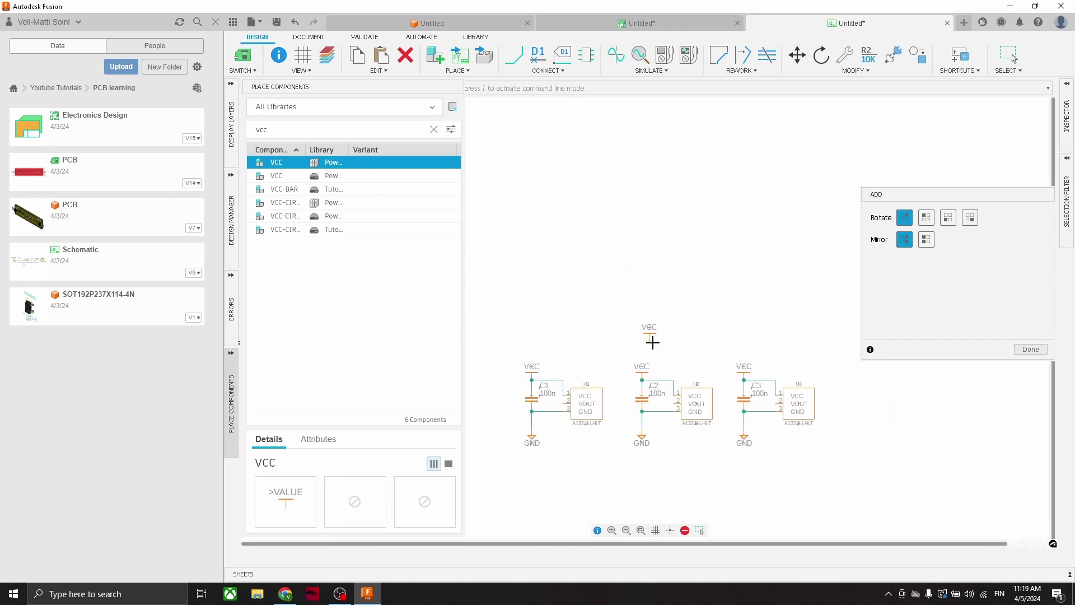
pyautogui.press('Escape')
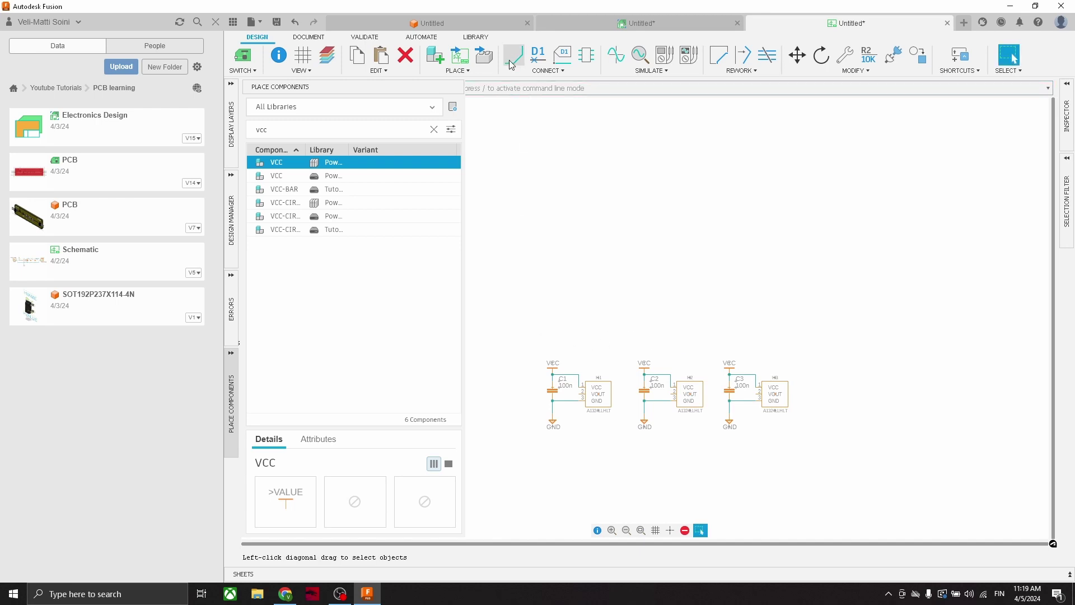
# Draw a net from the VOUT pin of each sensor H1, H2 and H3, ending straight up above the VCC symbols
pyautogui.click(513, 54)
pyautogui.scroll(3, 586, 394)
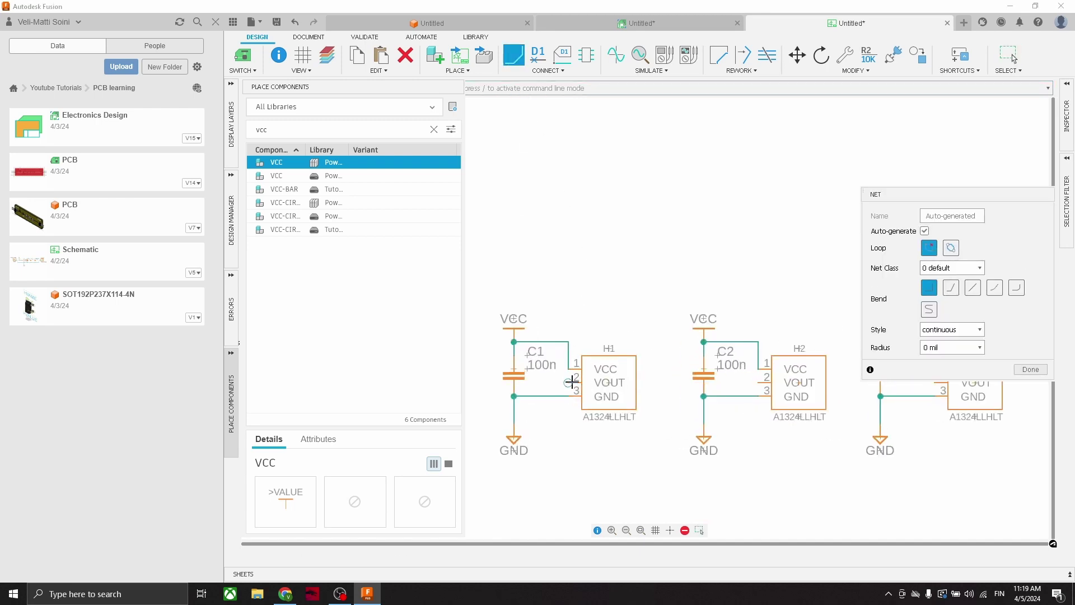
pyautogui.click(571, 381)
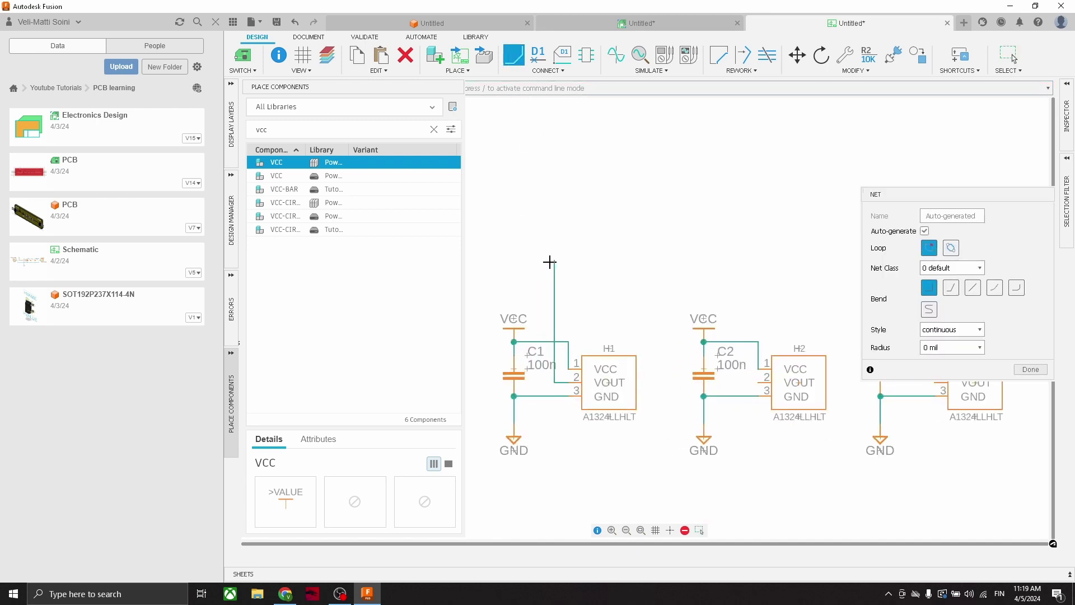
pyautogui.scroll(-1, 557, 257)
pyautogui.doubleClick(558, 262)
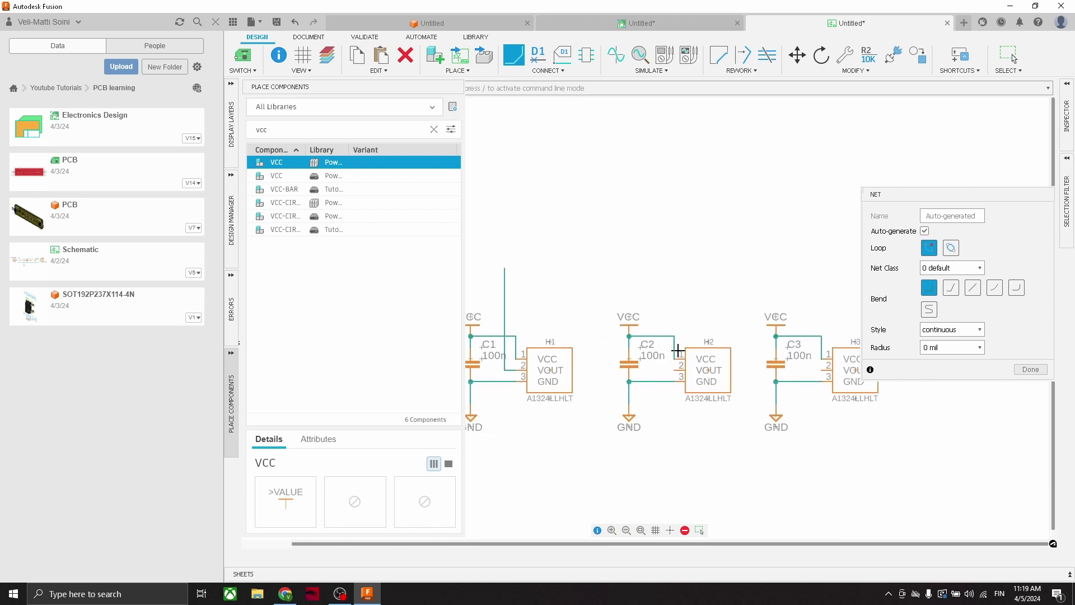
pyautogui.click(674, 372)
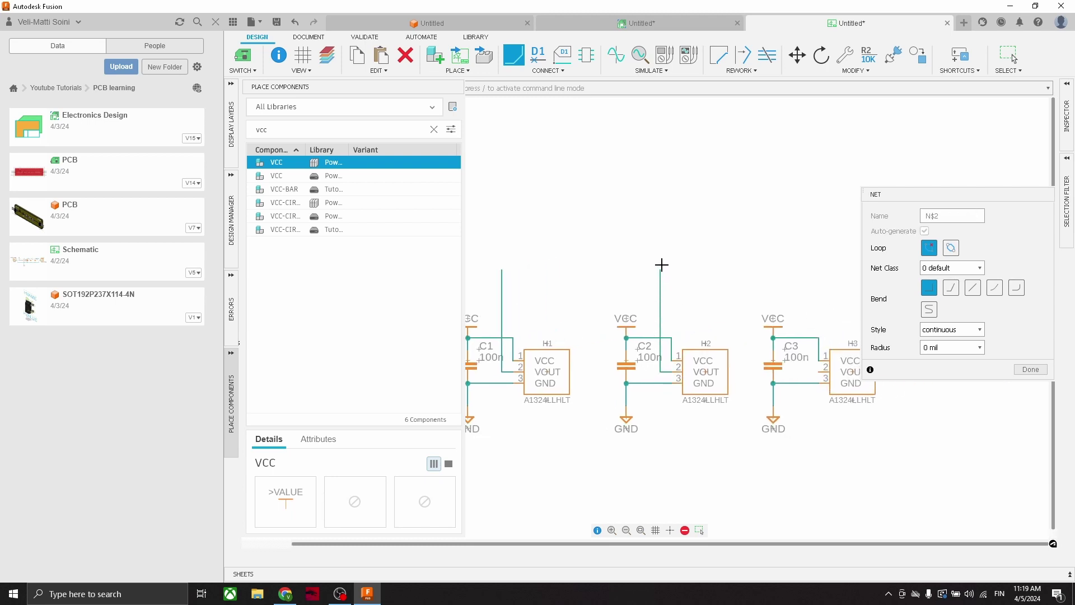
pyautogui.click(817, 370)
pyautogui.doubleClick(806, 267)
pyautogui.scroll(-2, 789, 271)
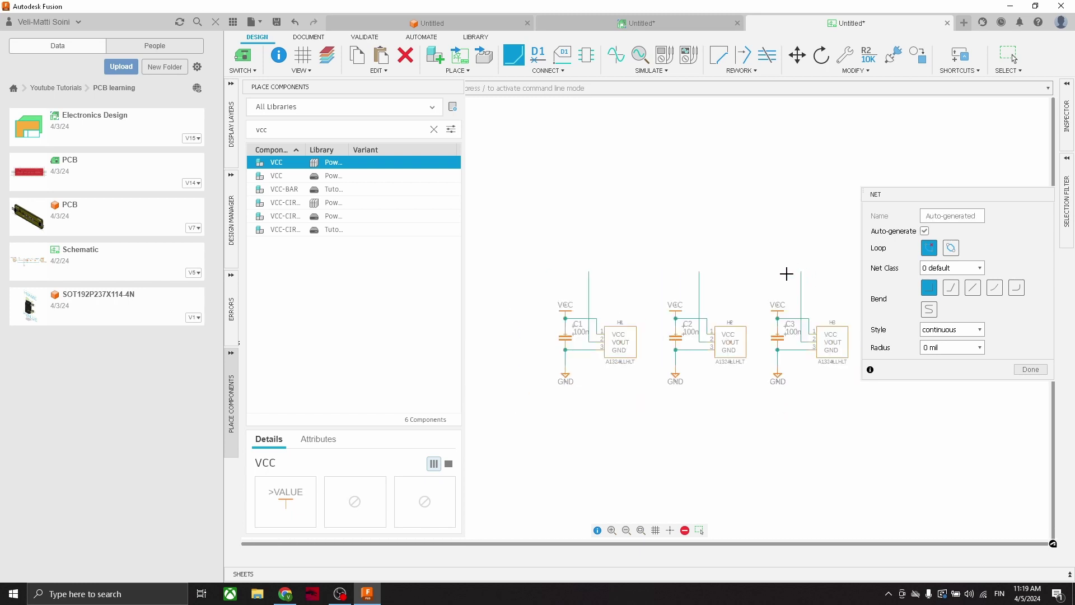
pyautogui.press('Escape')
# Name the VOUT net of sensor H1 as H1 and place its label at the net's upper end
pyautogui.moveTo(554, 276); pyautogui.dragTo(588, 279, button='middle')
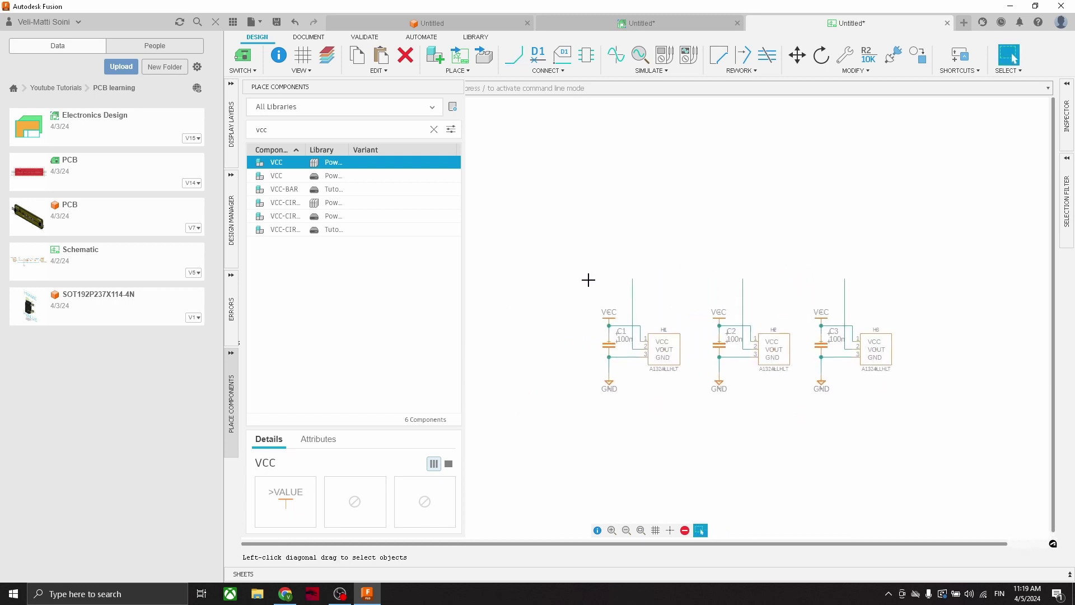
pyautogui.click(534, 73)
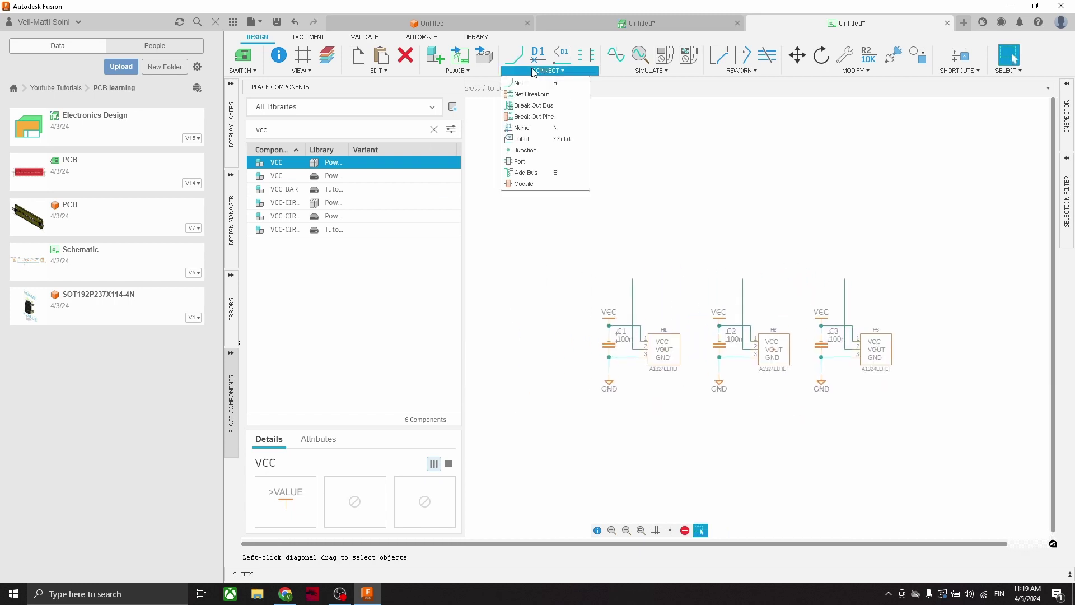
pyautogui.click(524, 129)
pyautogui.scroll(2, 632, 282)
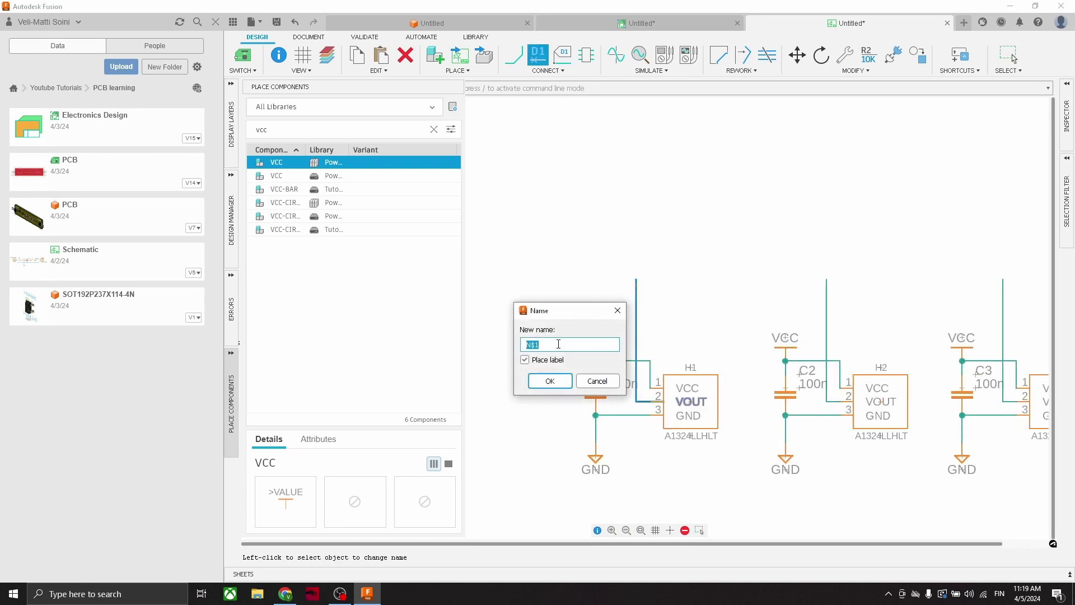
pyautogui.write('1')
pyautogui.click(550, 381)
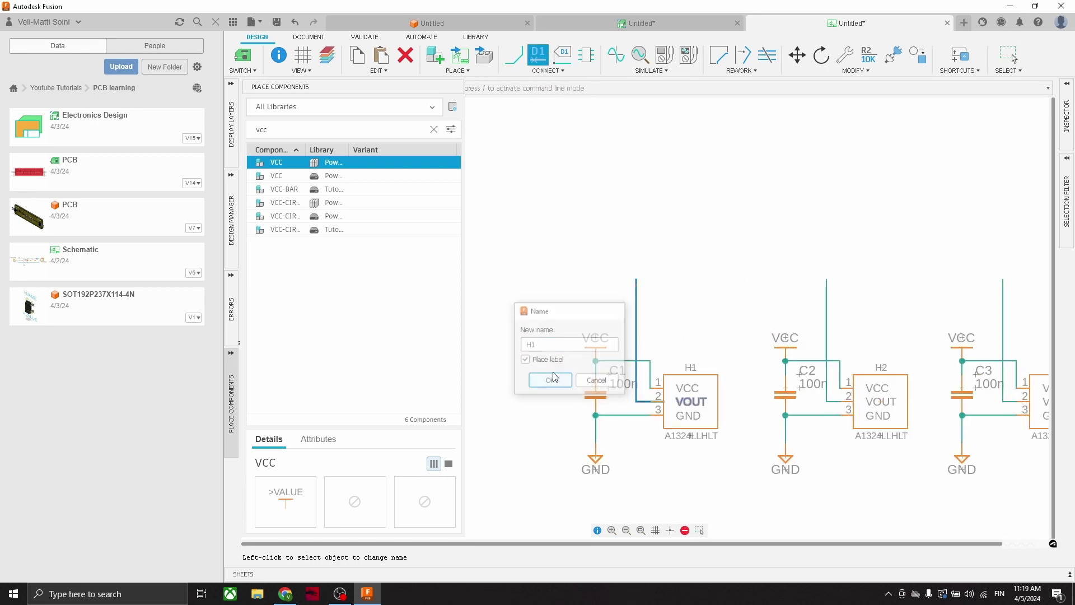
pyautogui.click(634, 271)
# Name the VOUT net of sensor H2 as H2 and place its label at the net's upper end
pyautogui.click(827, 282)
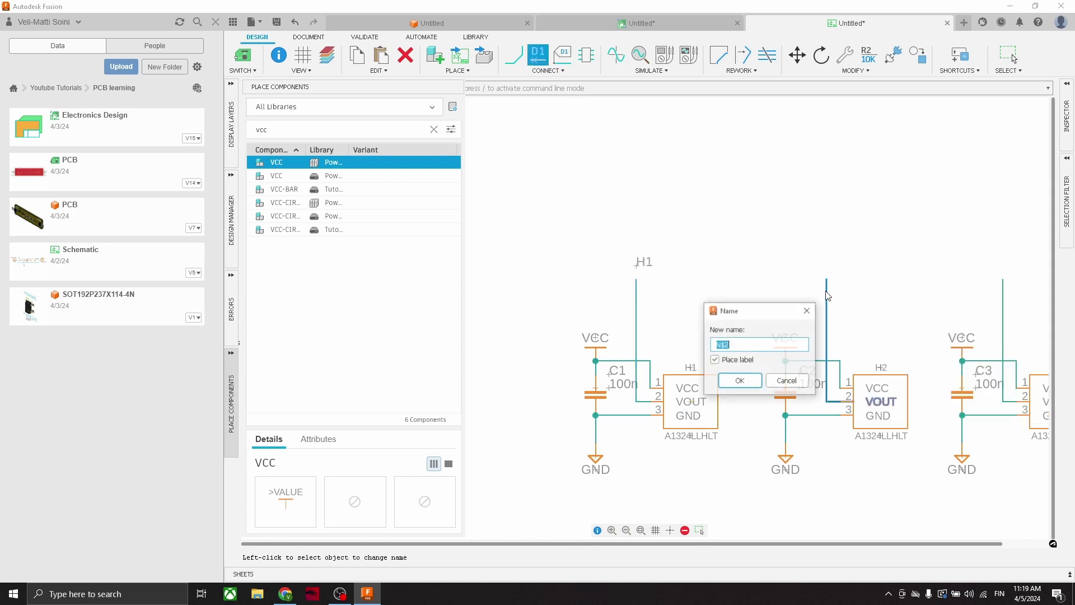
pyautogui.write('H2')
pyautogui.click(740, 381)
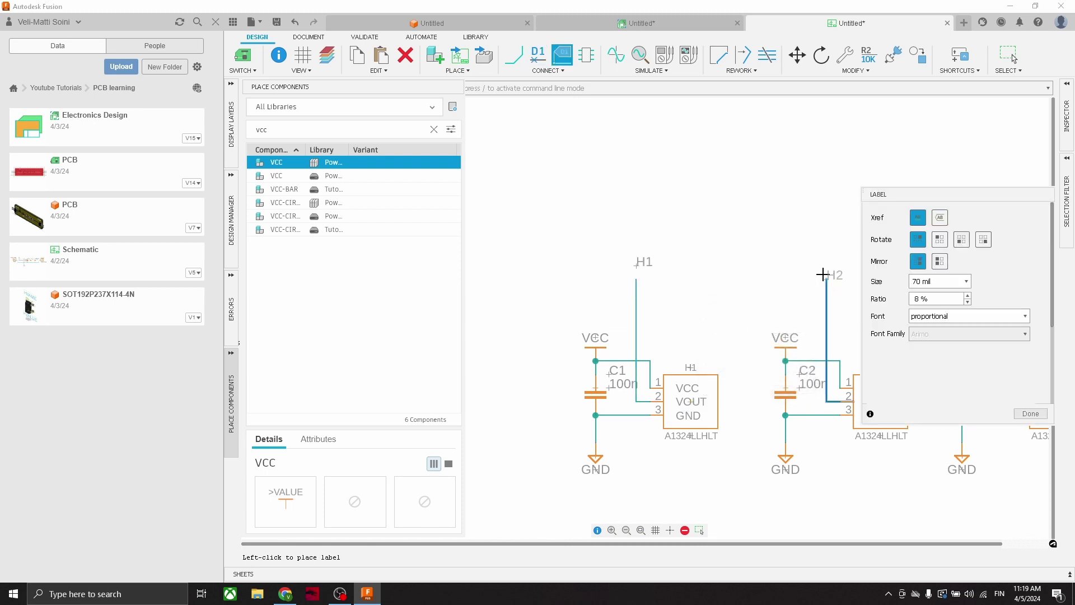
pyautogui.click(825, 276)
# Name the VOUT net of sensor H3 as H3 and place its label at the net's upper end
pyautogui.moveTo(826, 276); pyautogui.dragTo(665, 332, button='middle')
pyautogui.click(791, 334)
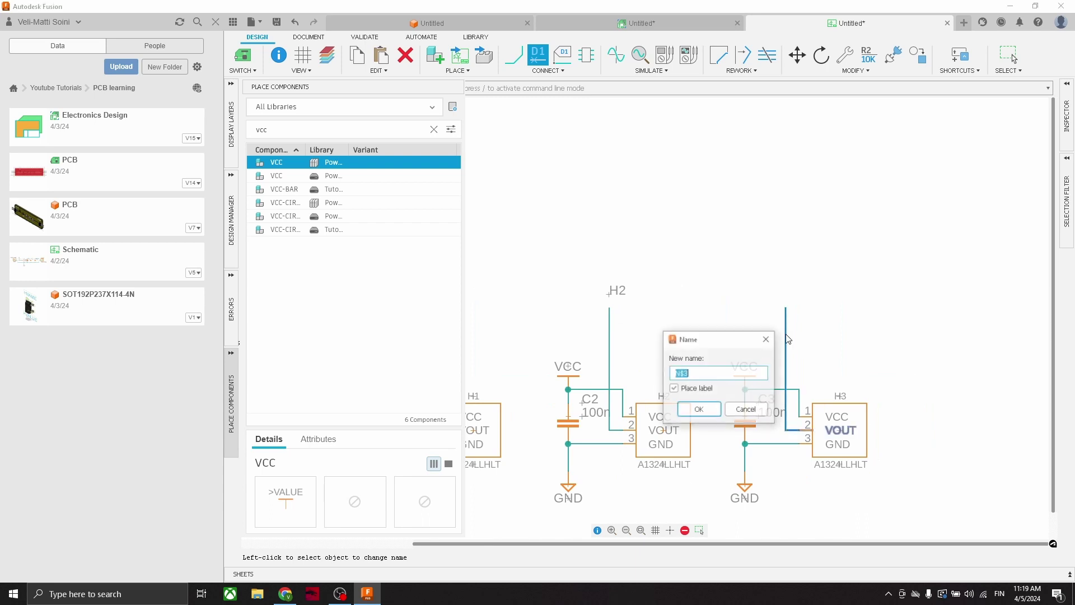
pyautogui.write('H3')
pyautogui.click(696, 408)
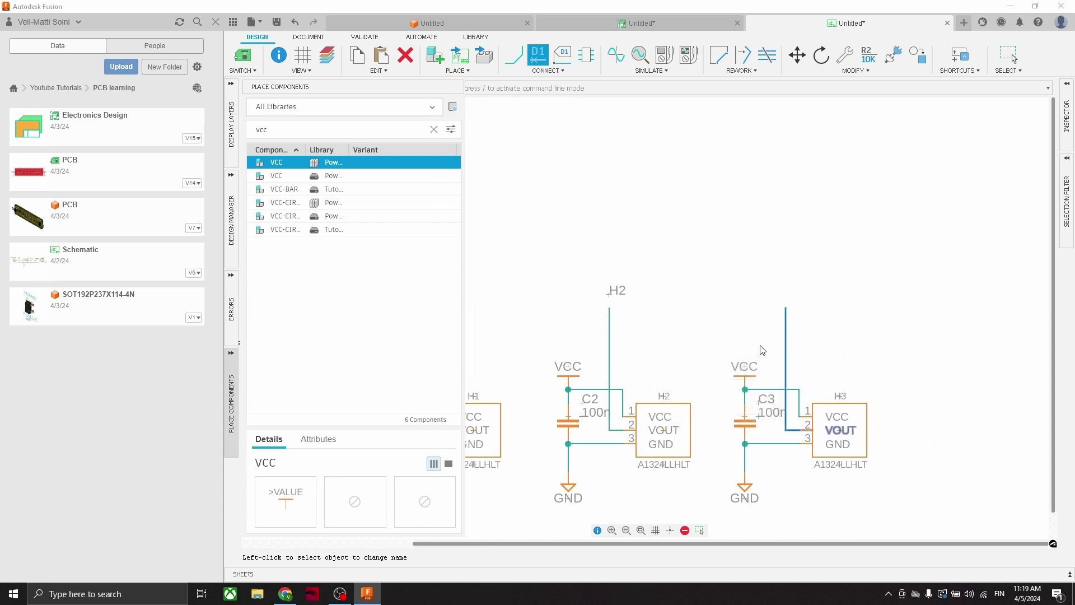
pyautogui.click(787, 291)
pyautogui.scroll(-3, 715, 302)
pyautogui.scroll(1, 773, 318)
pyautogui.scroll(2, 773, 318)
pyautogui.press('Escape')
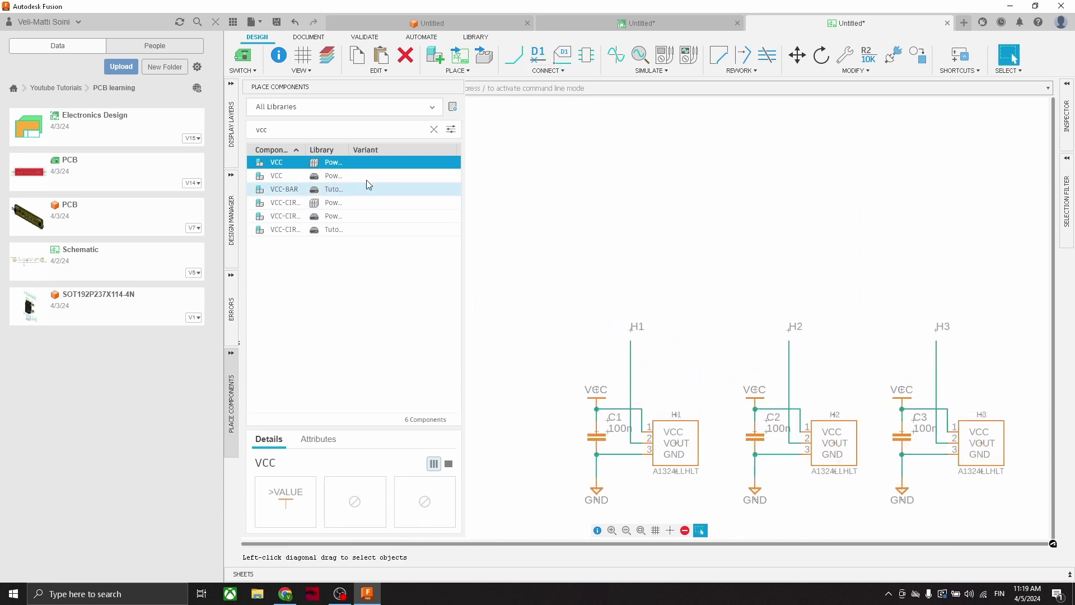
# Search all libraries for "connector" and choose the PINHD-1X5 pin header in the /90 variant
pyautogui.doubleClick(275, 129)
pyautogui.write('connec')
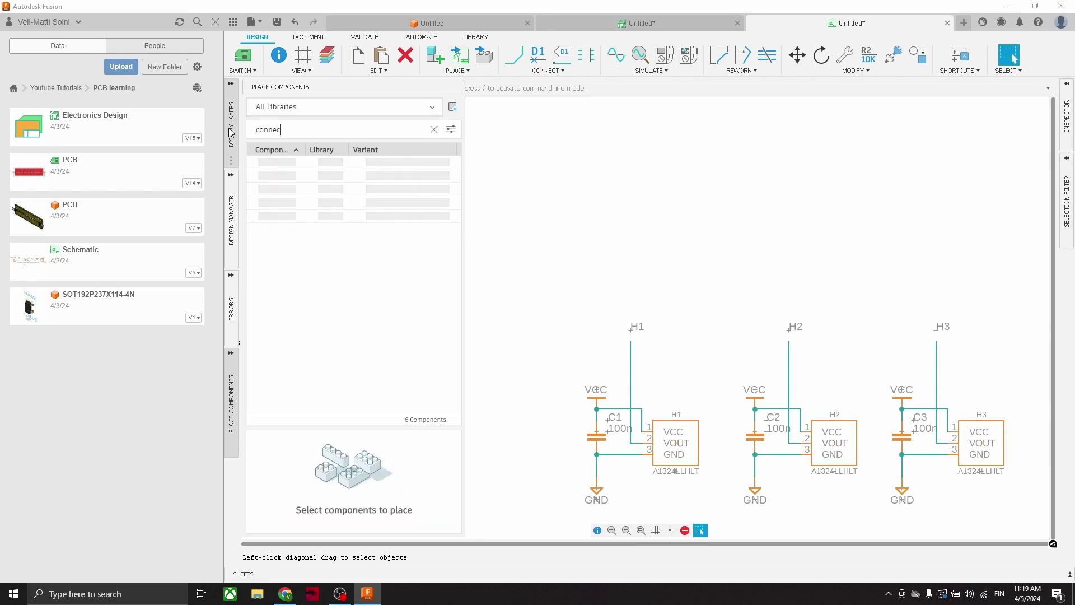
pyautogui.write('tor')
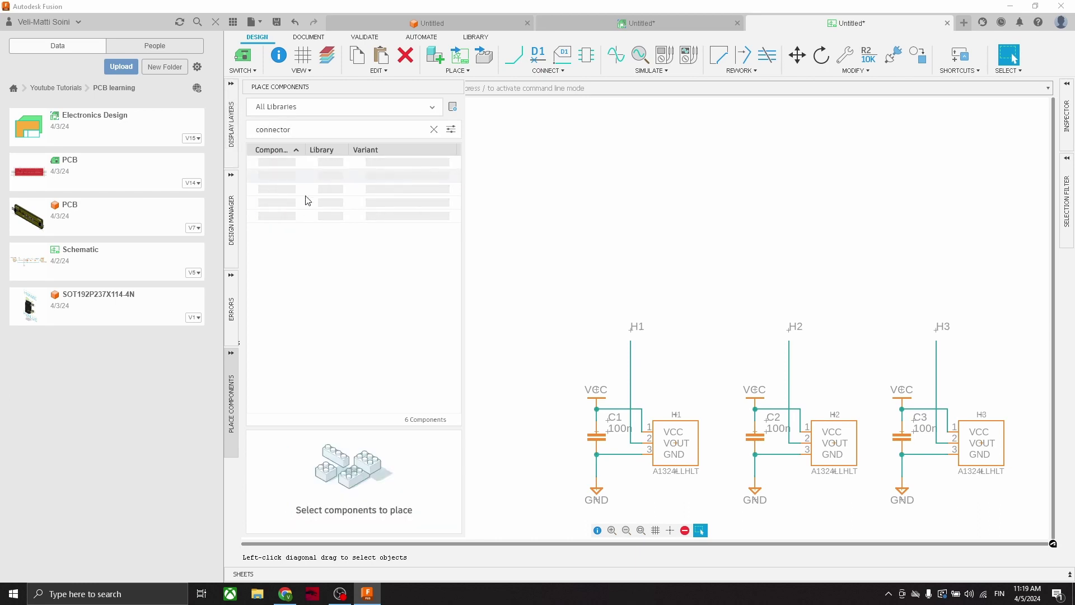
pyautogui.scroll(-10, 286, 290)
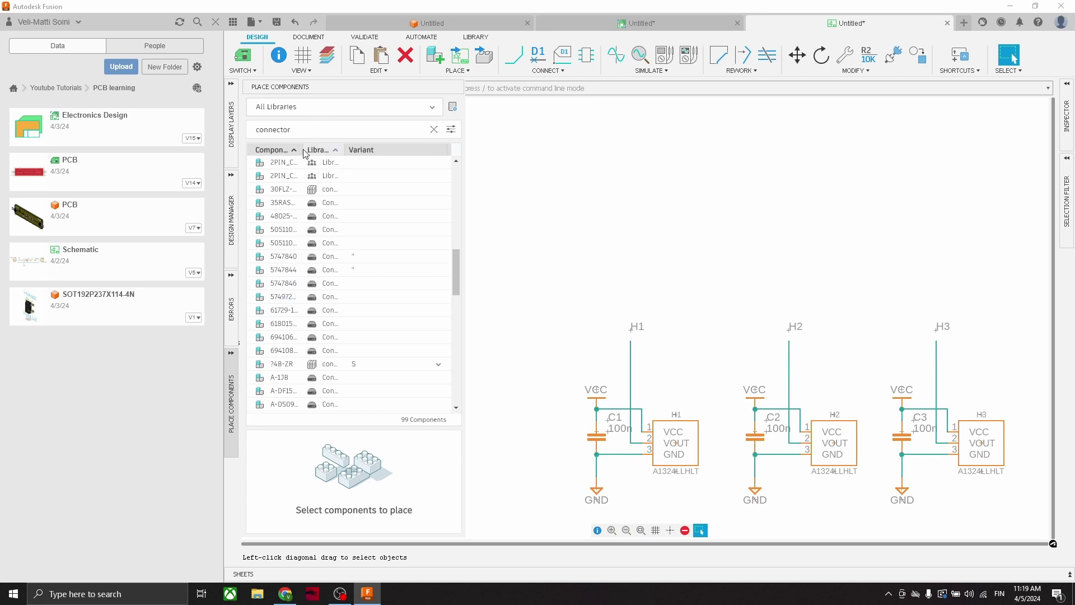
pyautogui.scroll(-6, 316, 265)
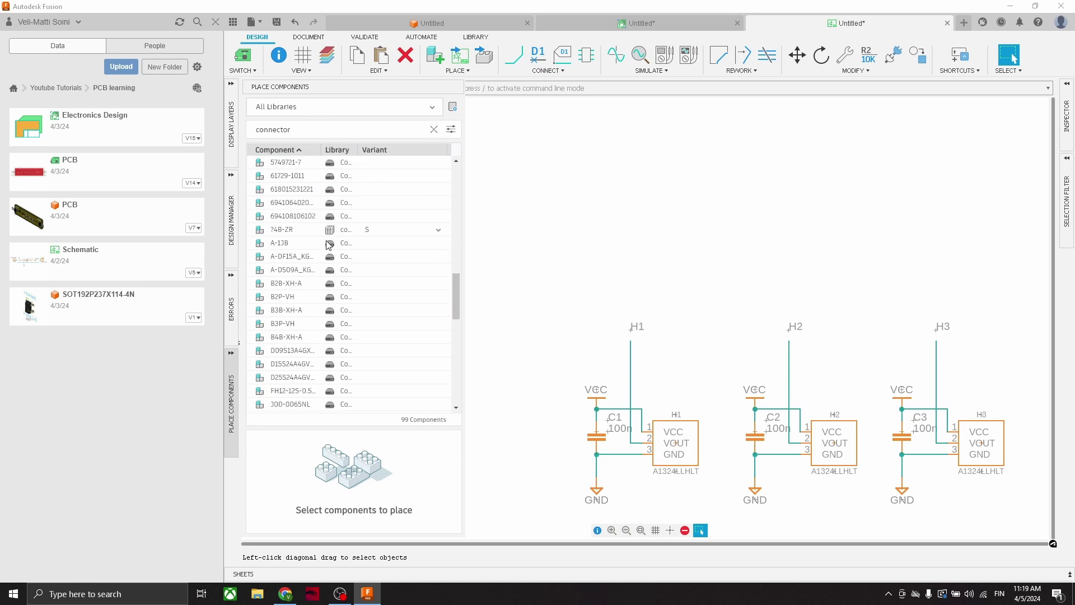
pyautogui.scroll(-3, 315, 265)
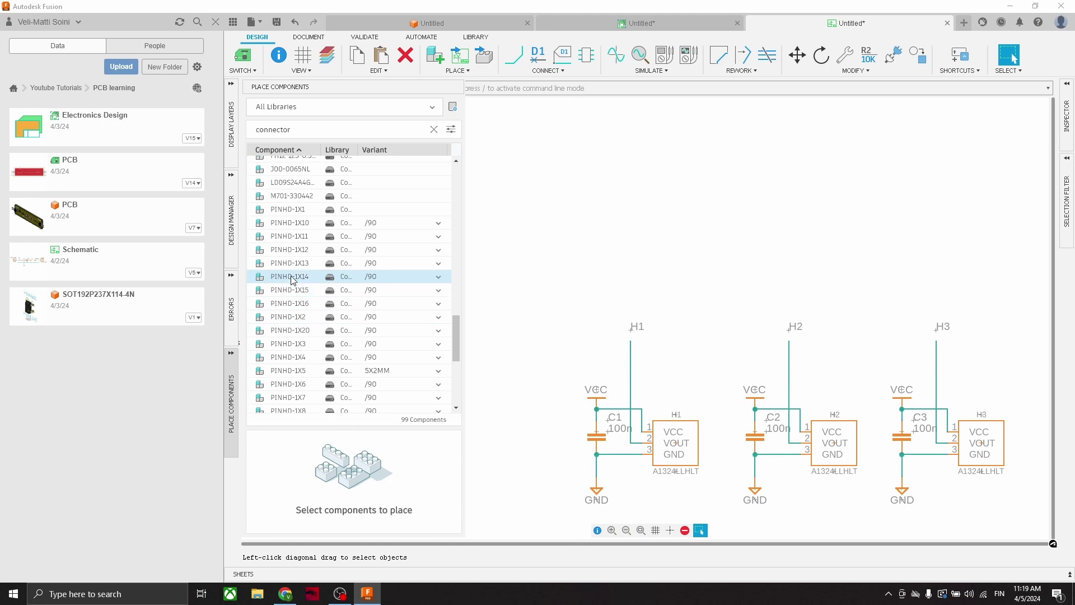
pyautogui.click(288, 372)
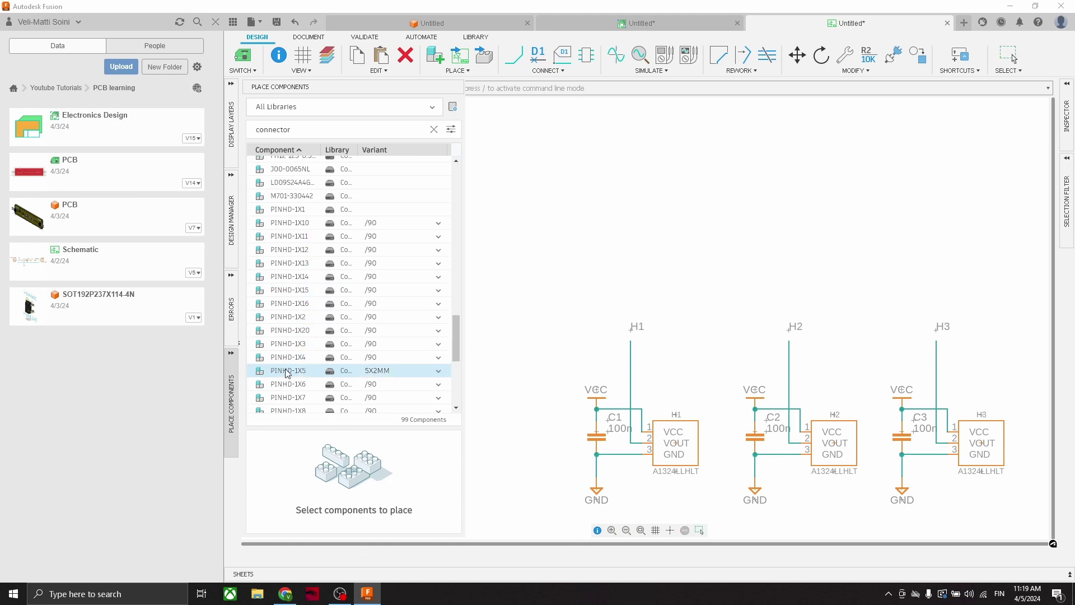
pyautogui.scroll(-2, 391, 314)
pyautogui.click(438, 304)
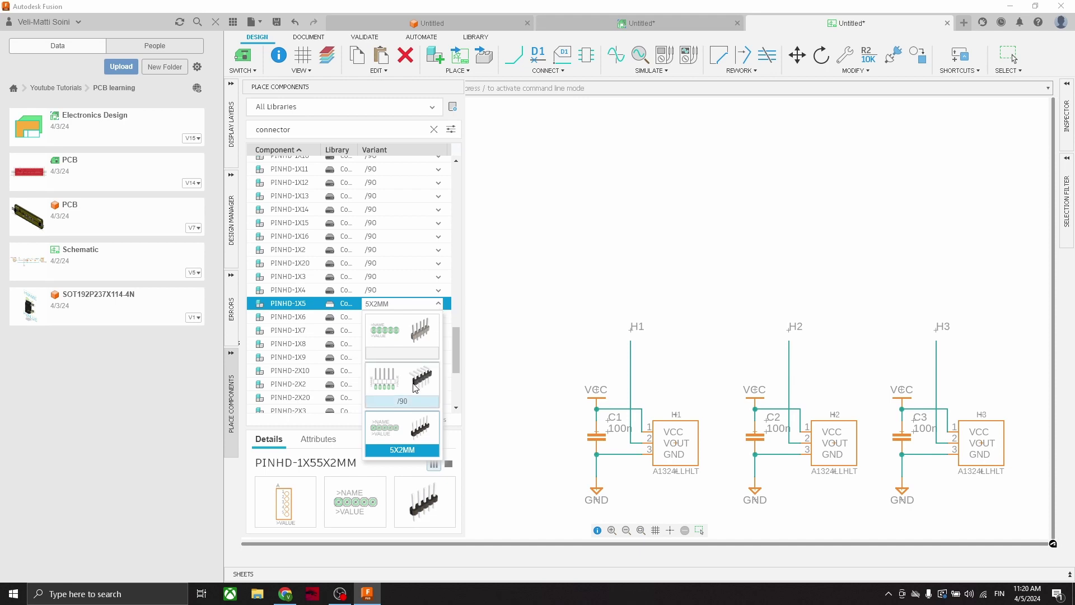
pyautogui.click(416, 386)
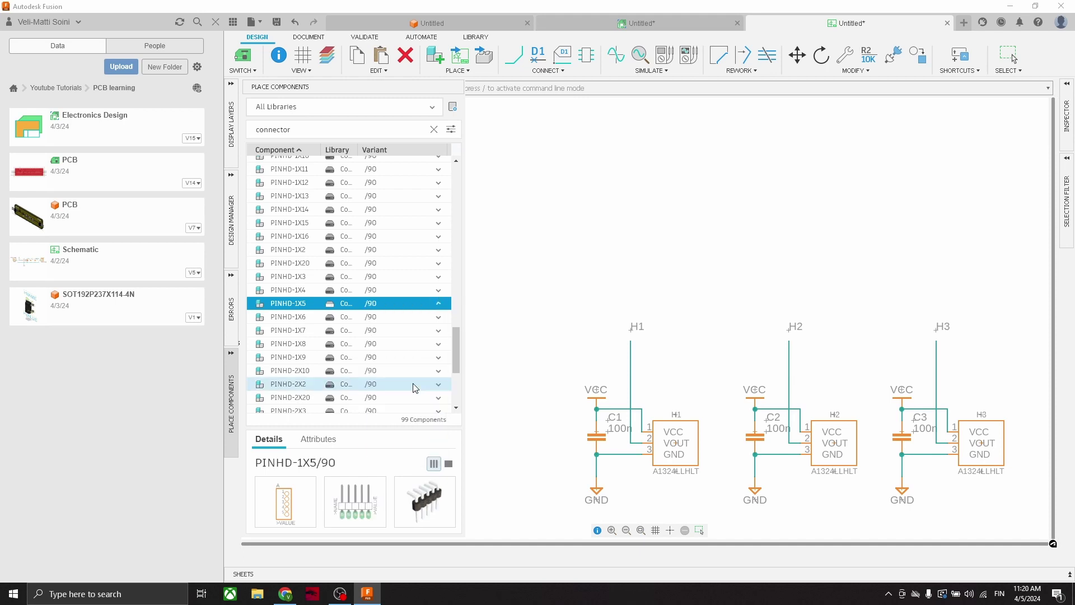
# Place the PINHD-1X5/90 header, mirrored, in the empty area above the H1 sensor circuit
pyautogui.click(290, 307)
pyautogui.scroll(2, 620, 217)
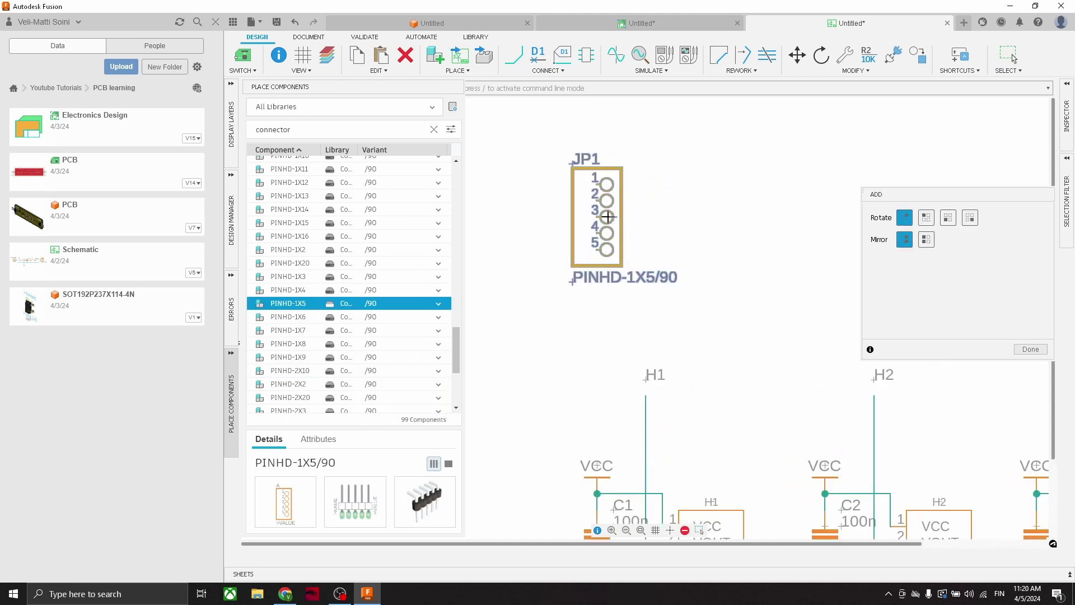
pyautogui.click(925, 241)
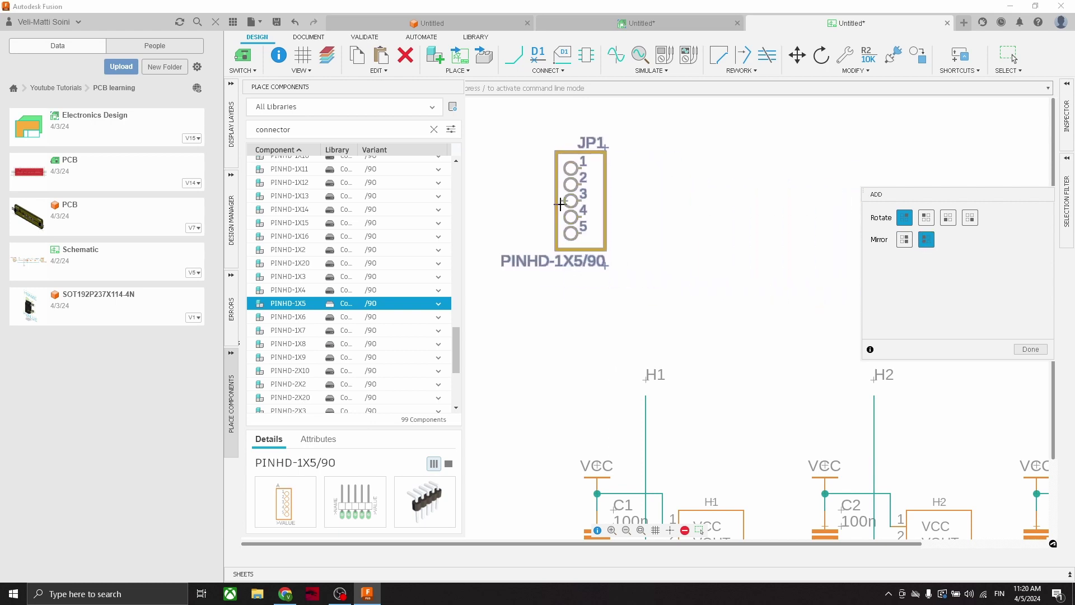
pyautogui.click(588, 214)
pyautogui.scroll(-3, 599, 221)
pyautogui.scroll(2, 645, 238)
pyautogui.press('Escape')
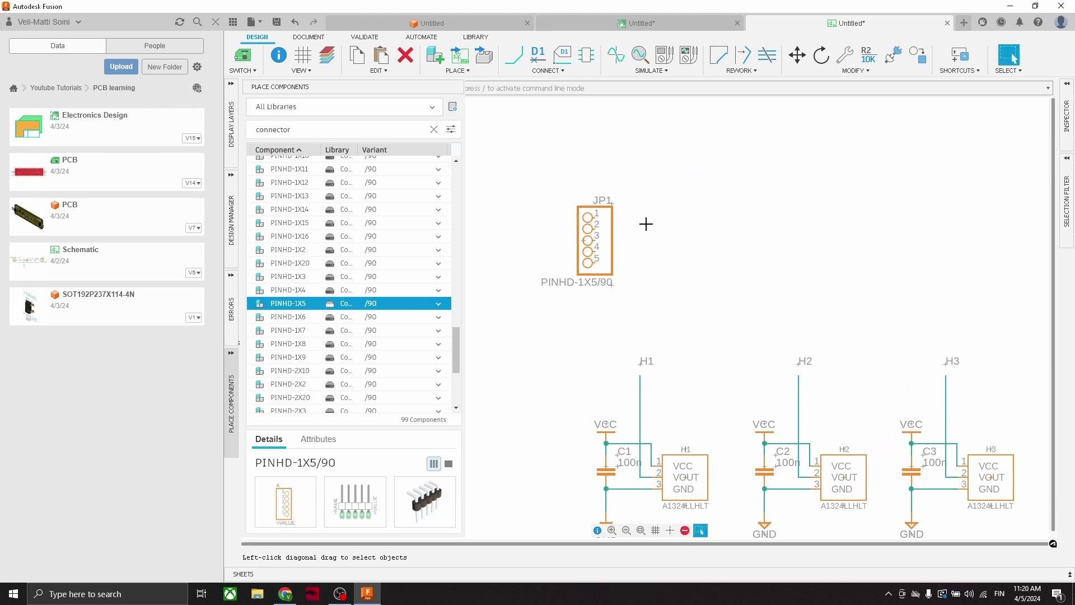
# Draw five short parallel horizontal nets of equal length outward from pins 1 to 5 of header JP1
pyautogui.scroll(4, 644, 224)
pyautogui.scroll(-2, 567, 255)
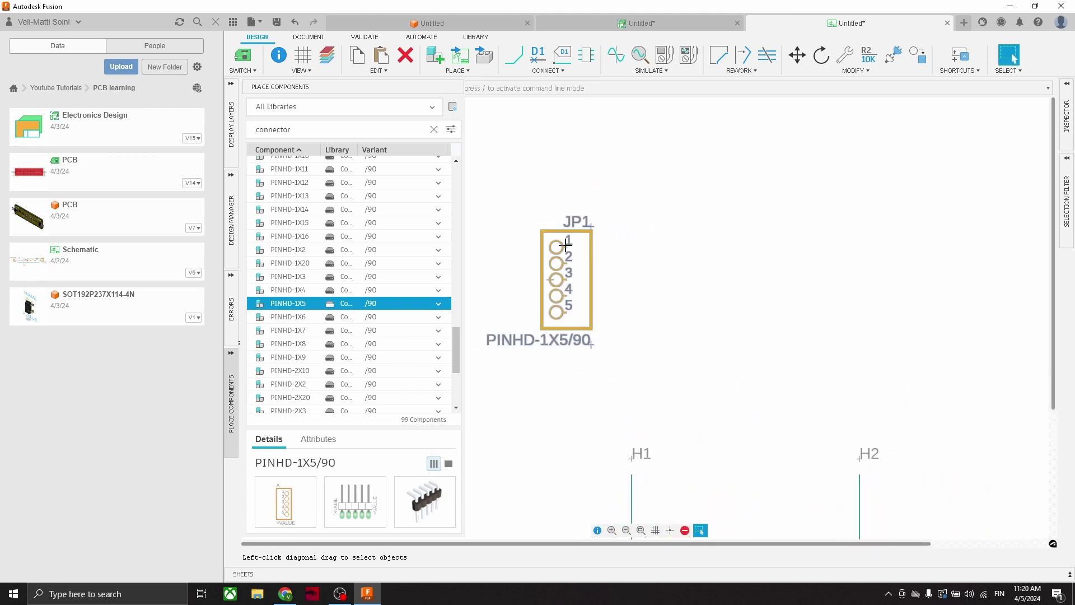
pyautogui.click(512, 57)
pyautogui.scroll(3, 588, 280)
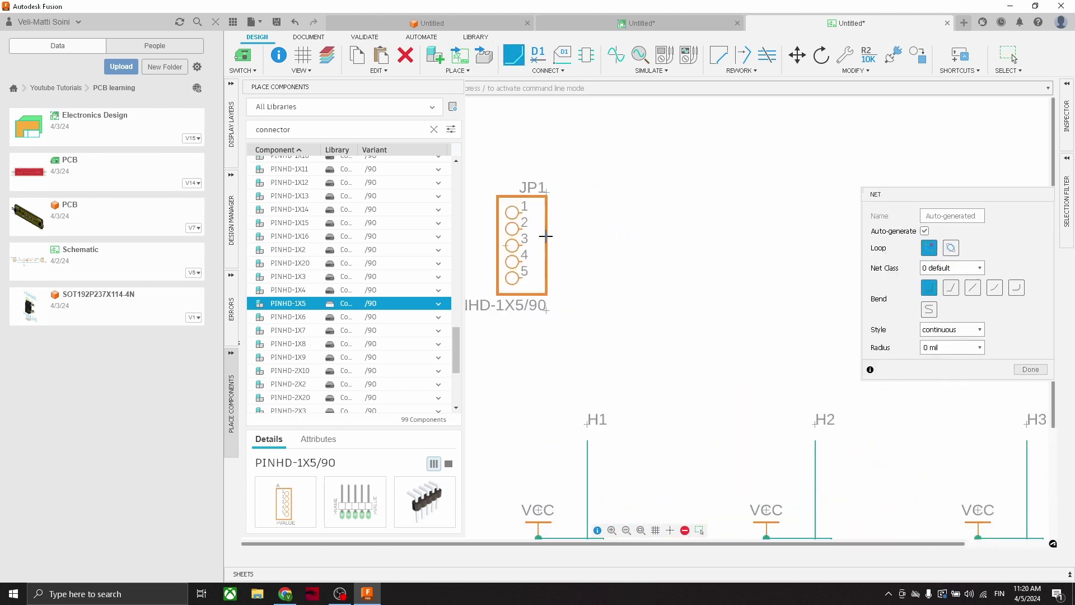
pyautogui.scroll(-4, 554, 258)
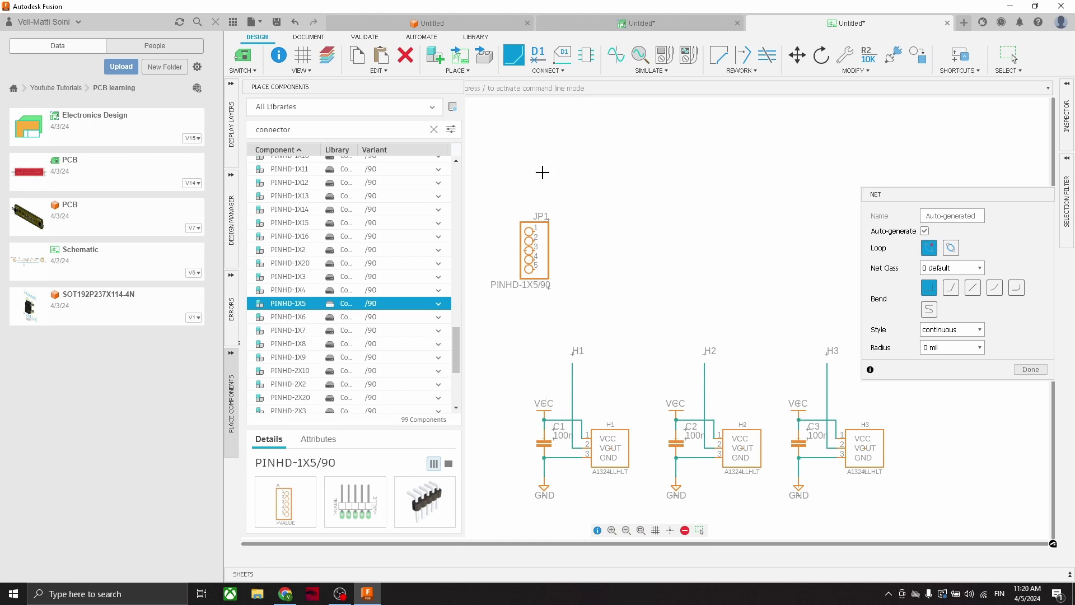
pyautogui.scroll(3, 542, 172)
pyautogui.click(532, 270)
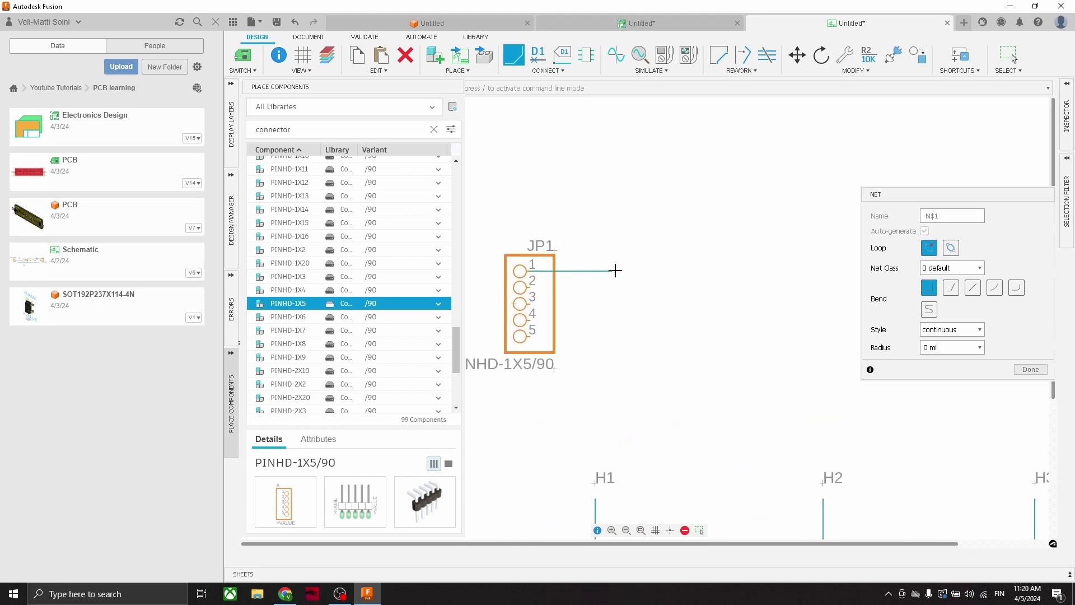
pyautogui.doubleClick(616, 270)
pyautogui.click(536, 286)
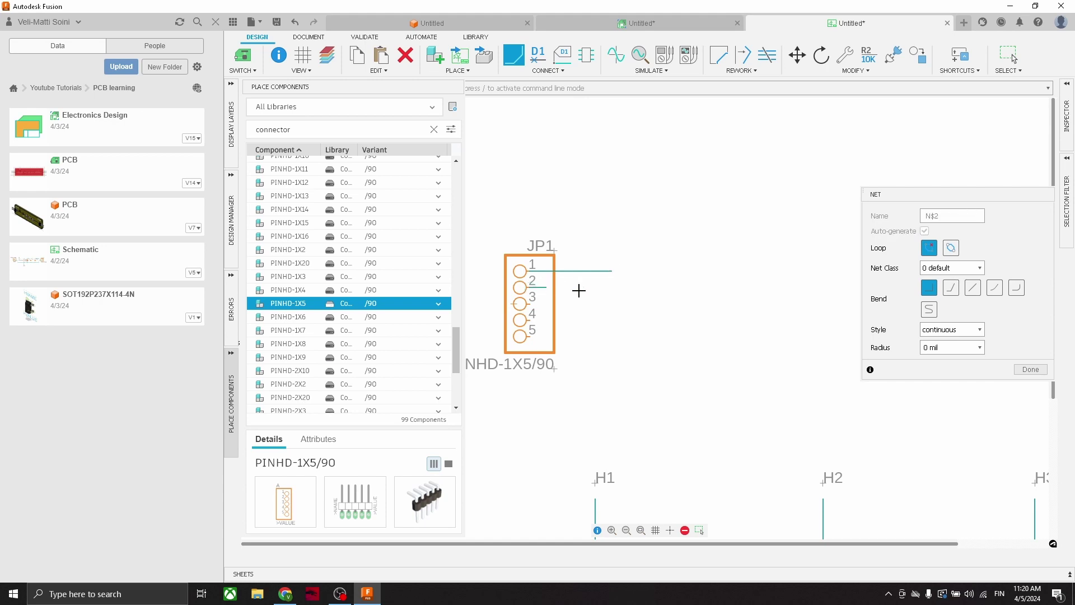
pyautogui.doubleClick(610, 288)
pyautogui.click(528, 304)
pyautogui.doubleClick(610, 303)
pyautogui.click(536, 319)
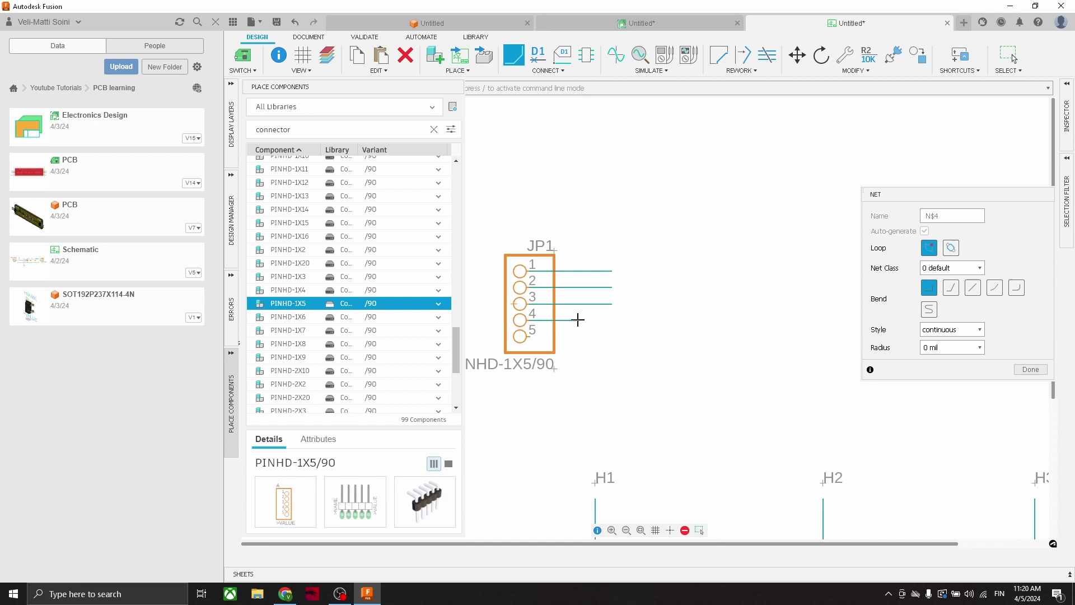
pyautogui.doubleClick(609, 318)
pyautogui.click(529, 336)
pyautogui.doubleClick(608, 335)
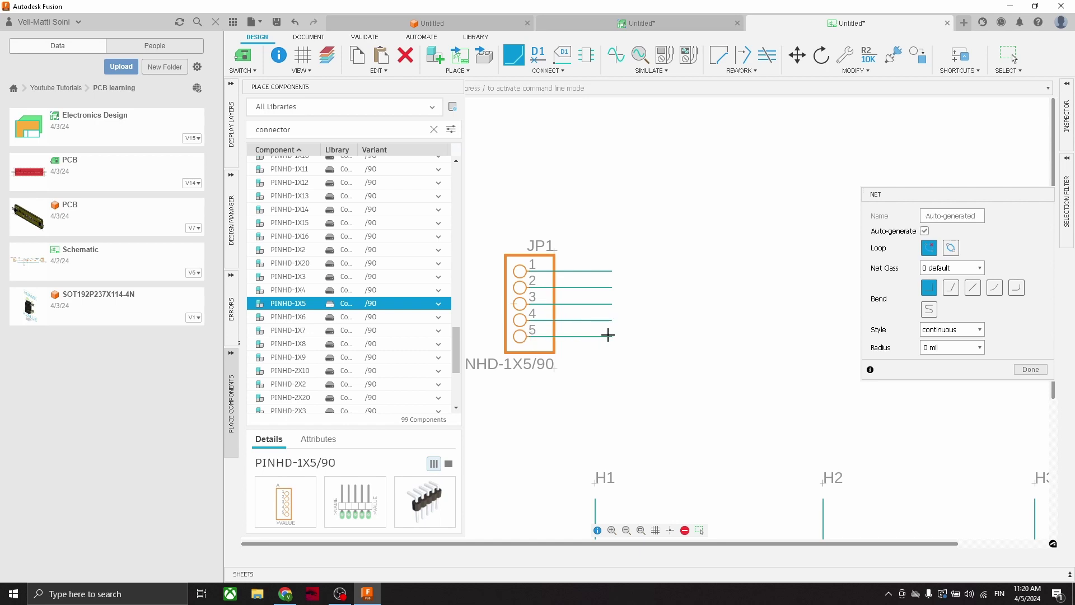
pyautogui.press('Escape')
# Name the net on JP1 pin 1 VCC, joining it to the existing VCC net, and place its label on the wire
pyautogui.scroll(-1, 658, 291)
pyautogui.moveTo(684, 398); pyautogui.dragTo(707, 309, button='middle')
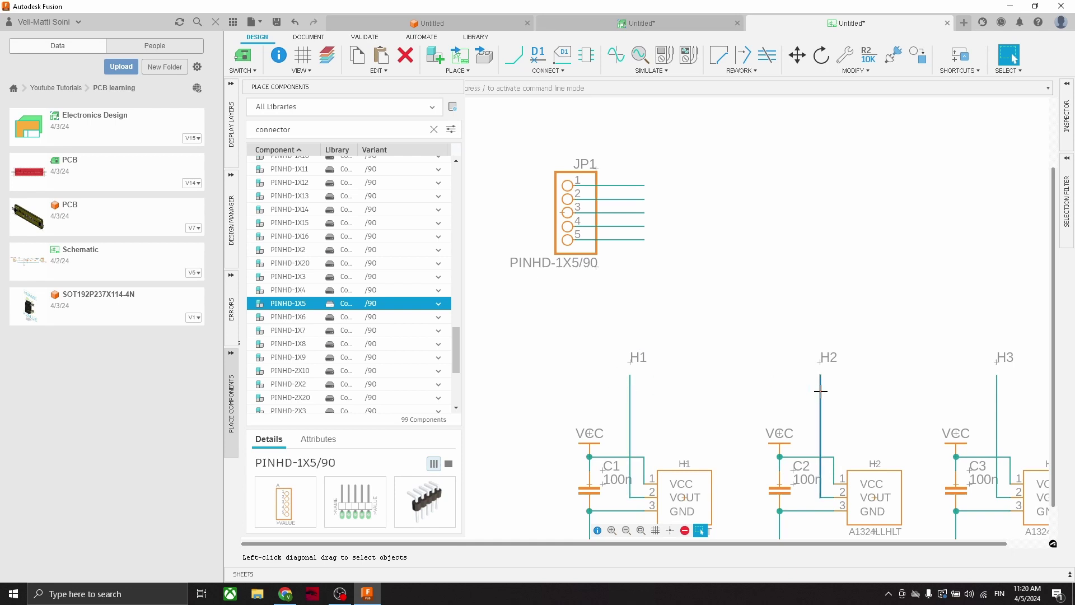
pyautogui.click(549, 70)
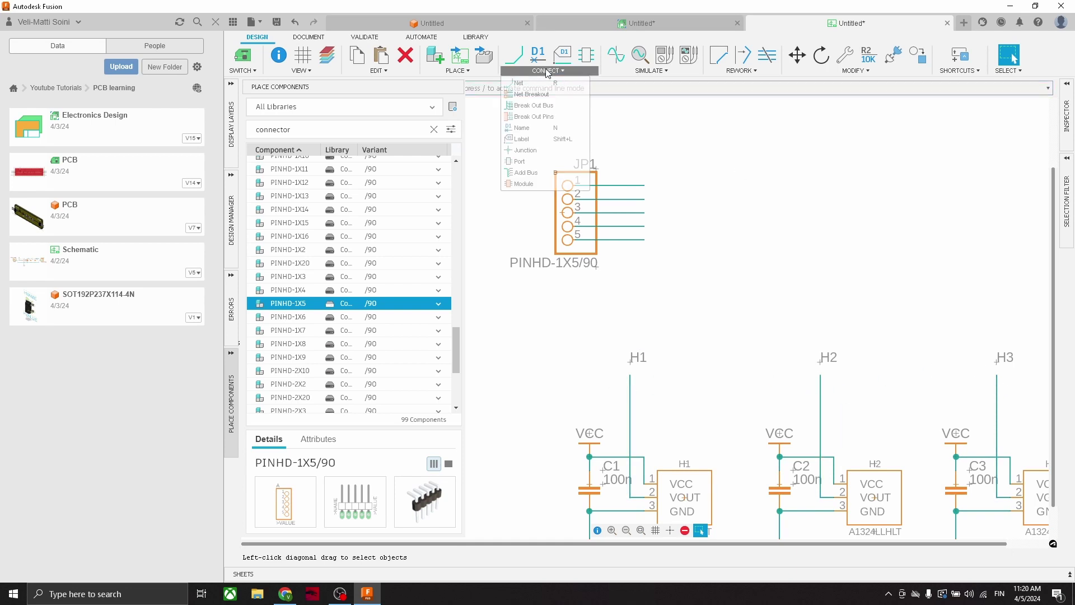
pyautogui.click(524, 127)
pyautogui.click(639, 184)
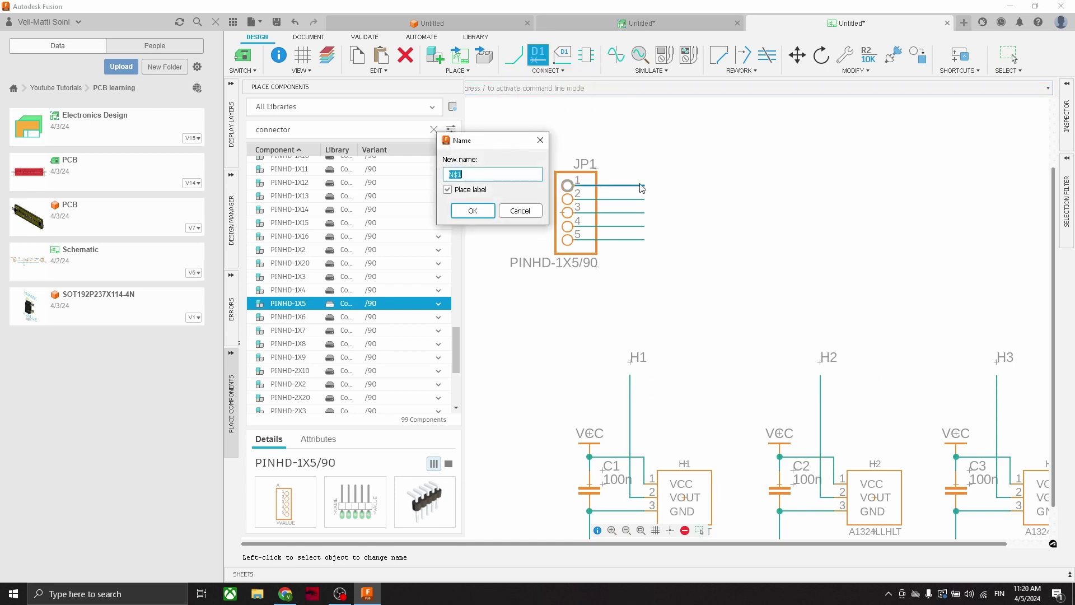
pyautogui.write('VCC')
pyautogui.click(475, 210)
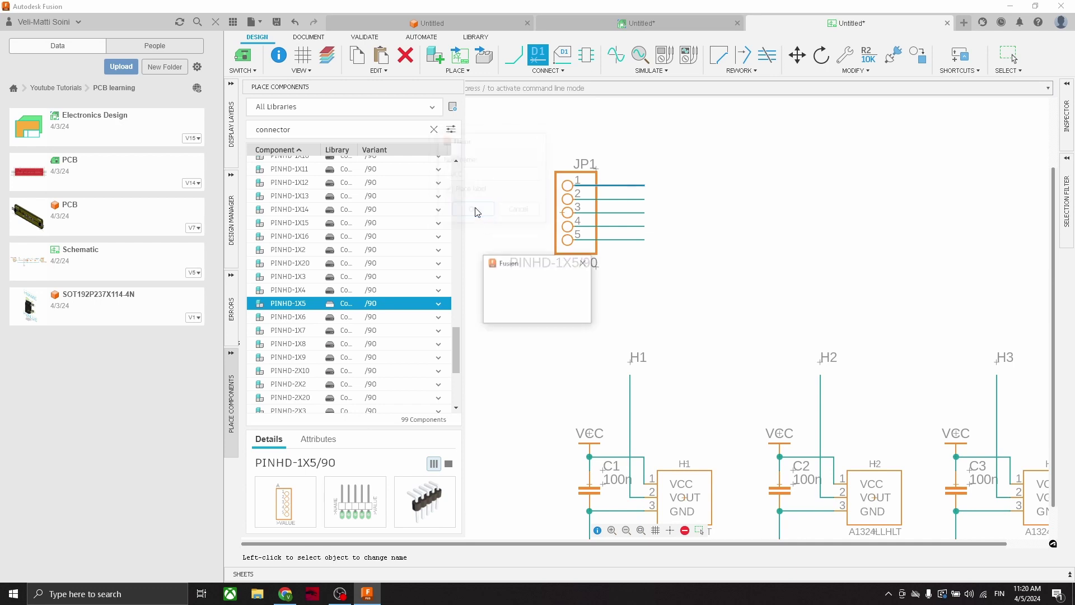
pyautogui.click(518, 312)
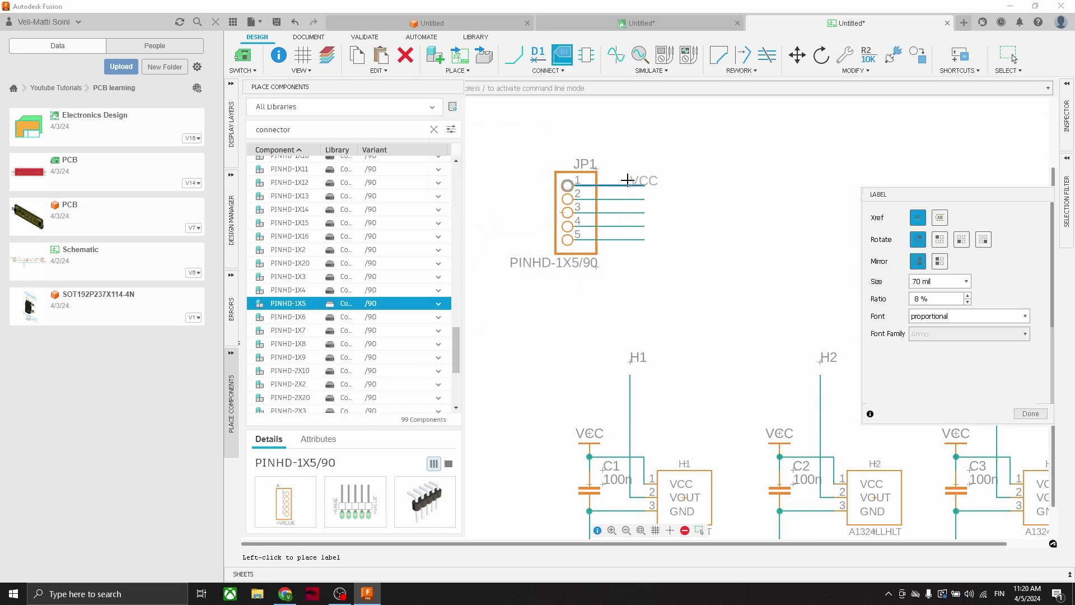
pyautogui.click(625, 180)
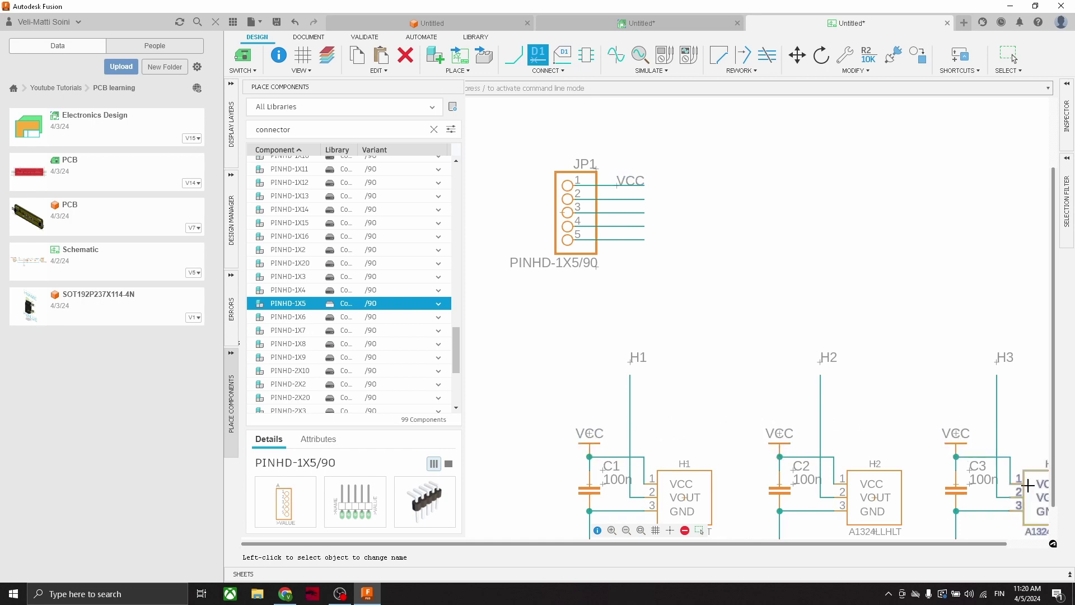
# Name the net on JP1 pin 2 GND, joining it to the existing GND net, and place its label on the wire
pyautogui.scroll(1, 770, 267)
pyautogui.click(589, 188)
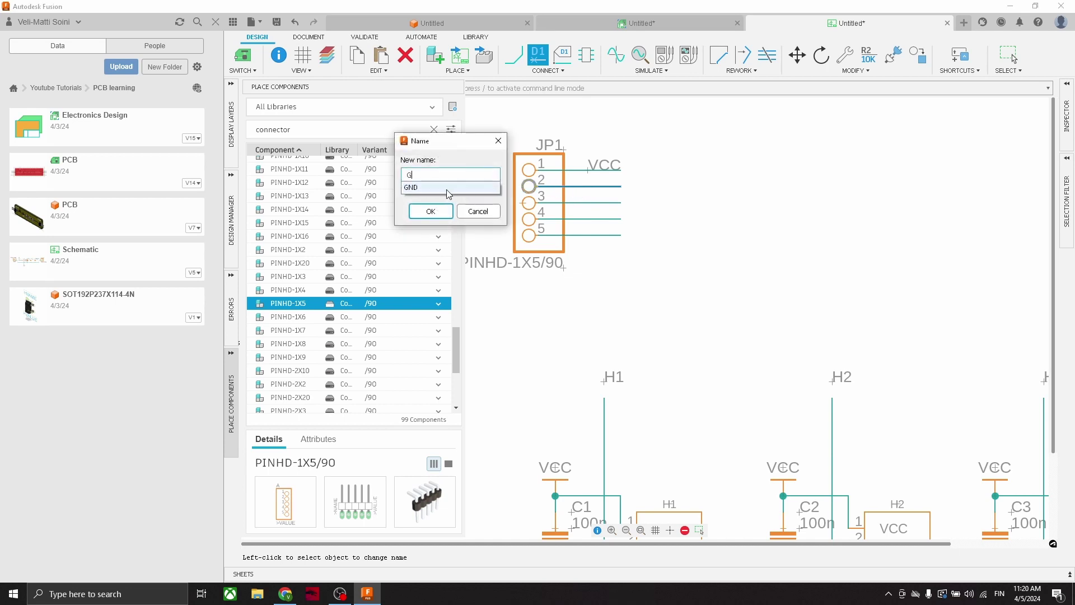
pyautogui.write('GND')
pyautogui.click(431, 187)
pyautogui.click(430, 211)
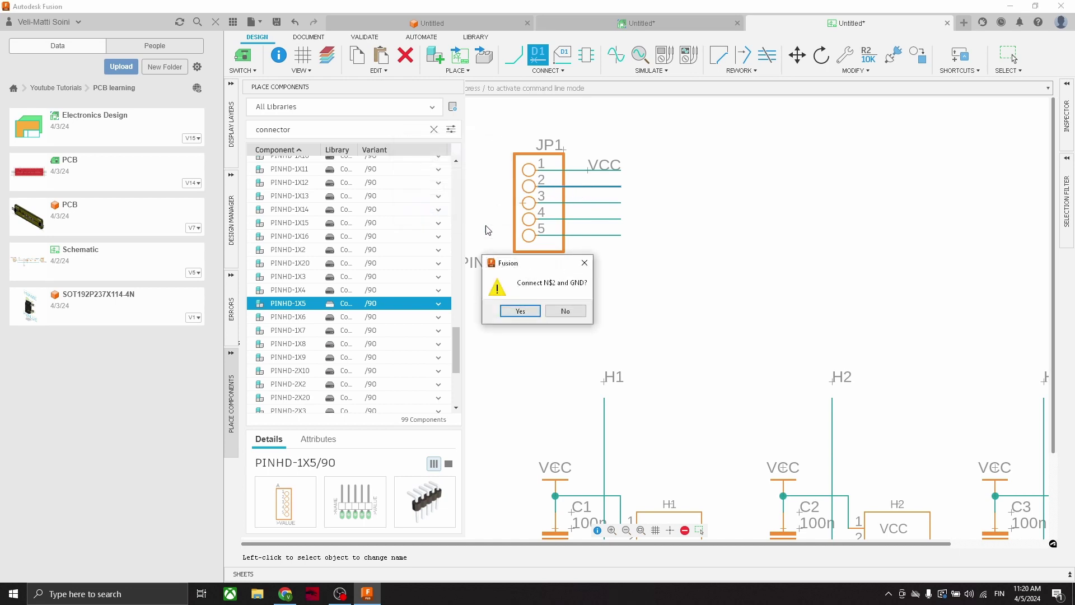
pyautogui.click(518, 313)
pyautogui.click(588, 186)
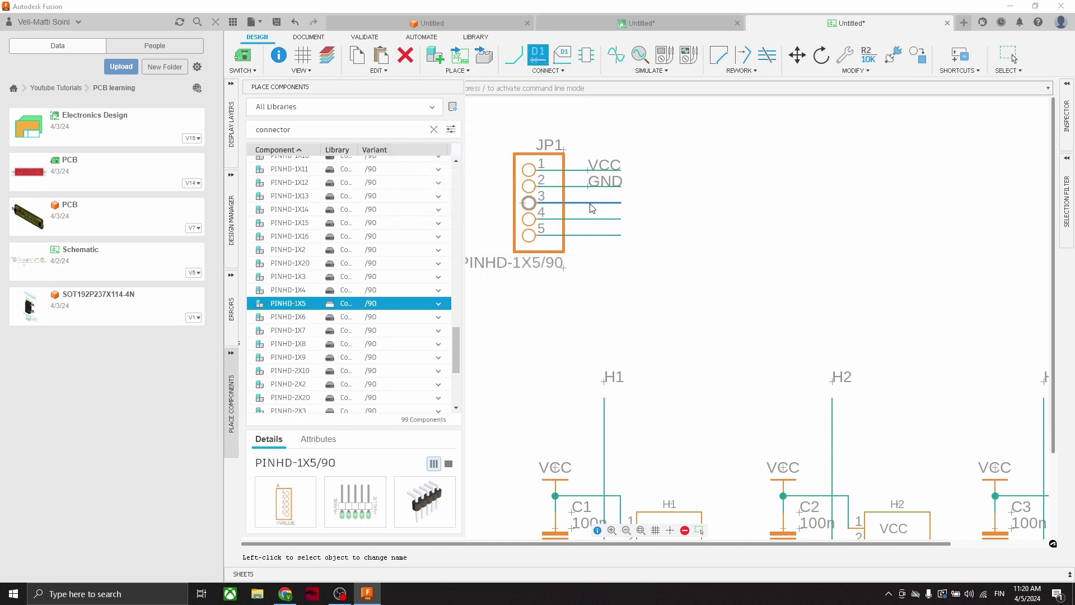
# Name the net on JP1 pin 3 H1, joining it to the existing H1 net, and place its label on the wire
pyautogui.click(540, 202)
pyautogui.write('H')
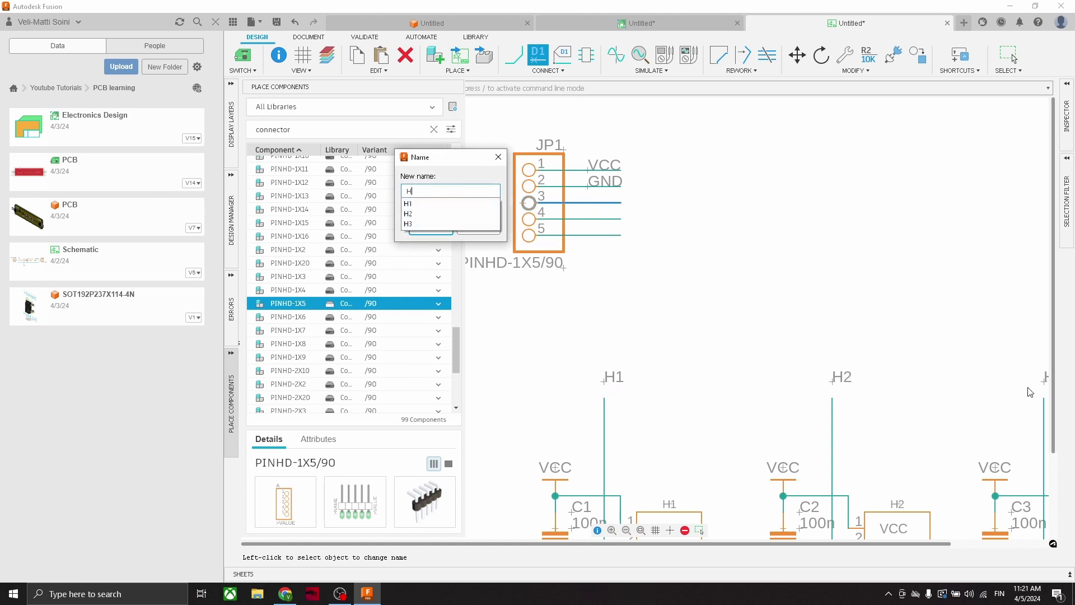
pyautogui.click(415, 223)
pyautogui.click(430, 230)
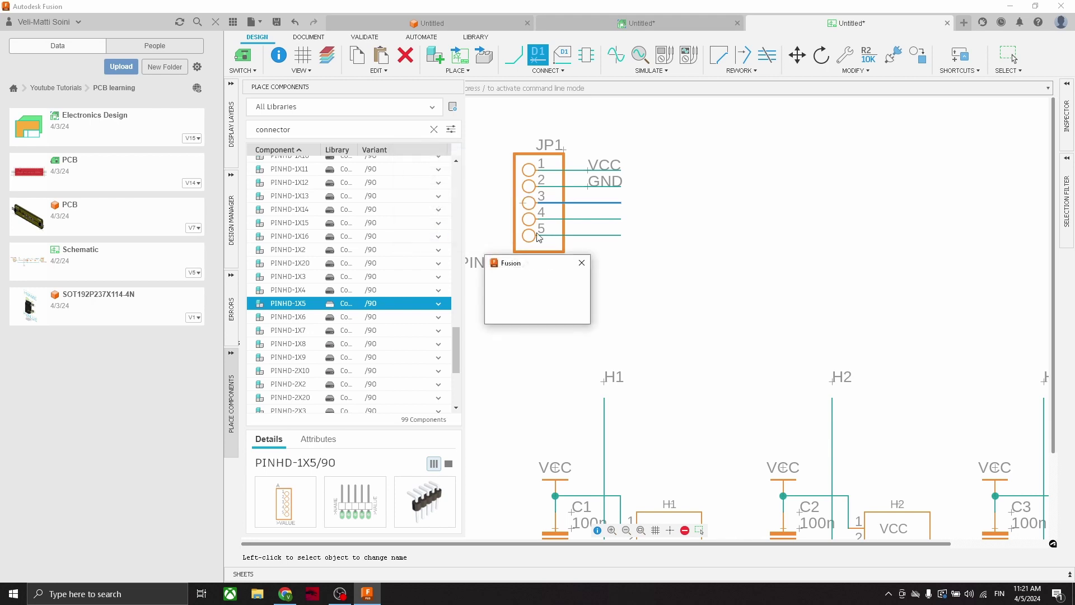
pyautogui.click(512, 310)
pyautogui.click(603, 204)
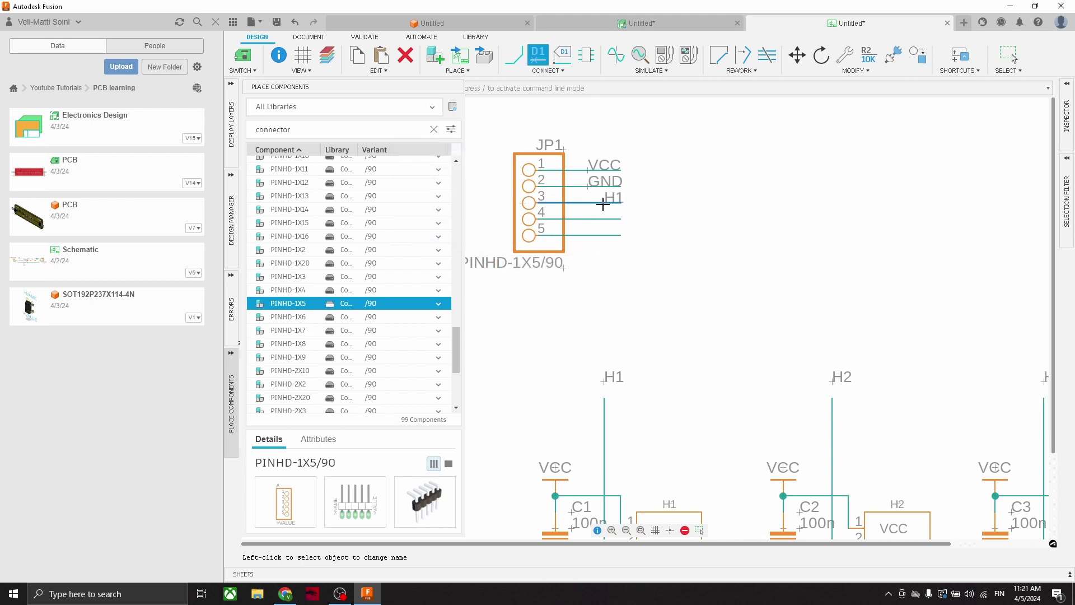
# Name the net on JP1 pin 4 H2, joining it to the existing H2 net, and place its label on the wire
pyautogui.click(603, 219)
pyautogui.write('H')
pyautogui.click(440, 227)
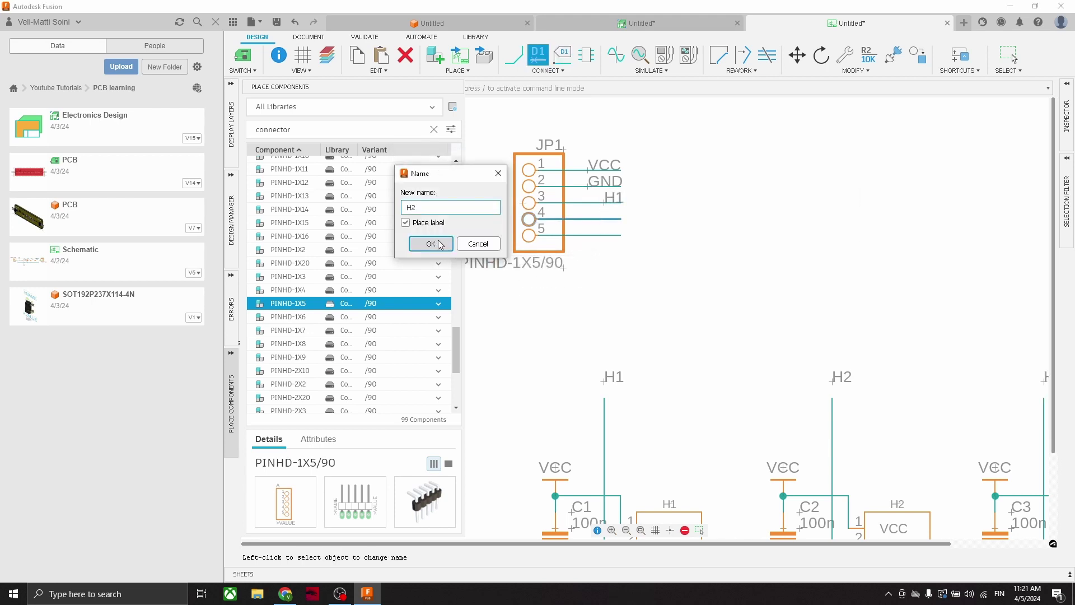
pyautogui.click(440, 245)
pyautogui.click(507, 310)
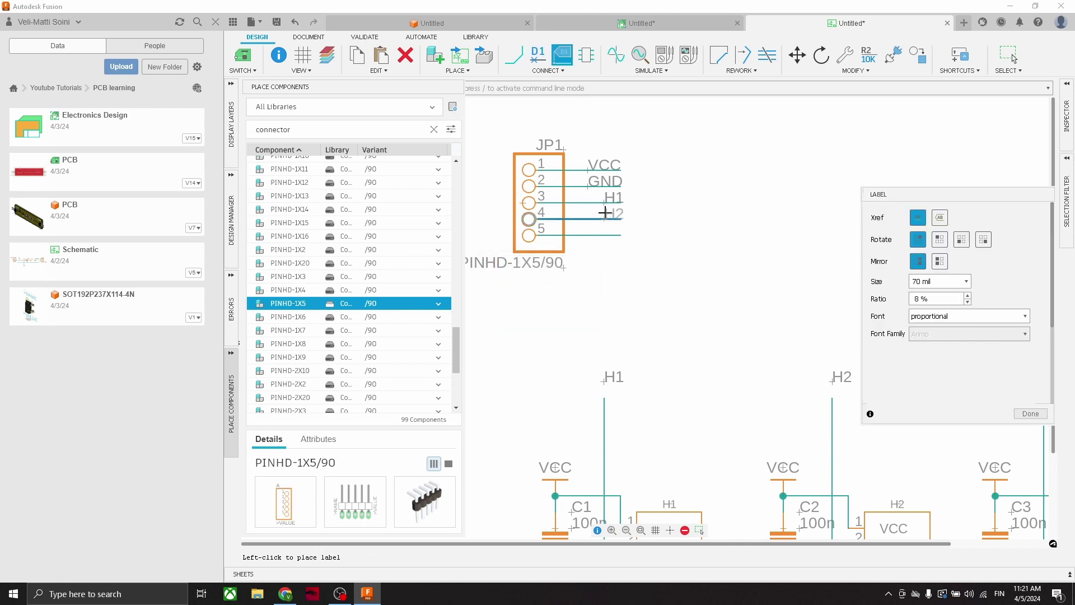
pyautogui.click(604, 213)
# Name the net on JP1 pin 5 H3, joining it to the existing H3 net, and place its label on the wire
pyautogui.click(604, 236)
pyautogui.write('H3')
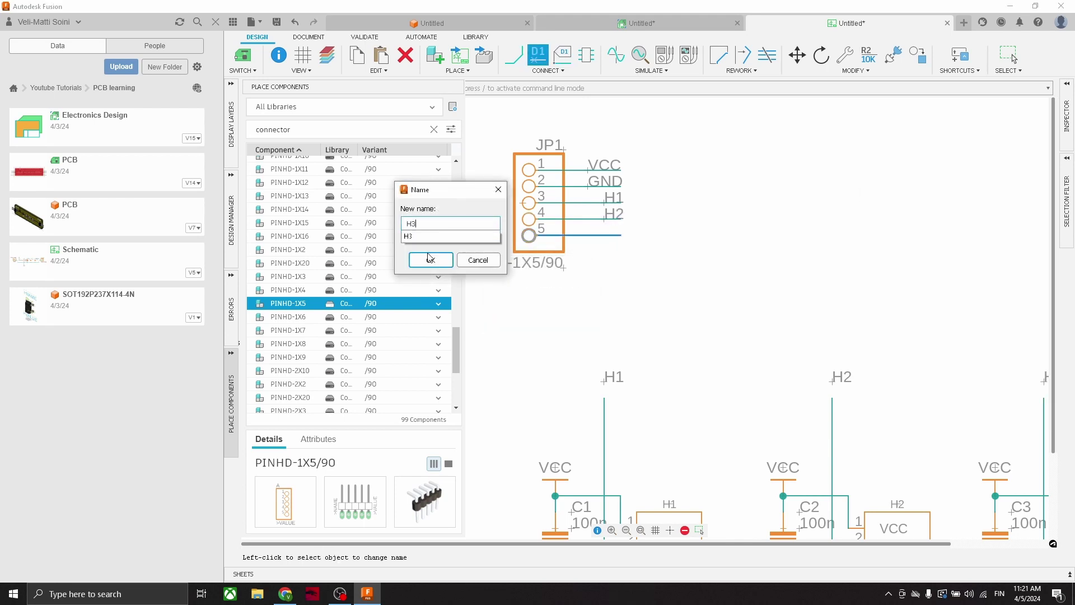
pyautogui.click(427, 236)
pyautogui.click(430, 260)
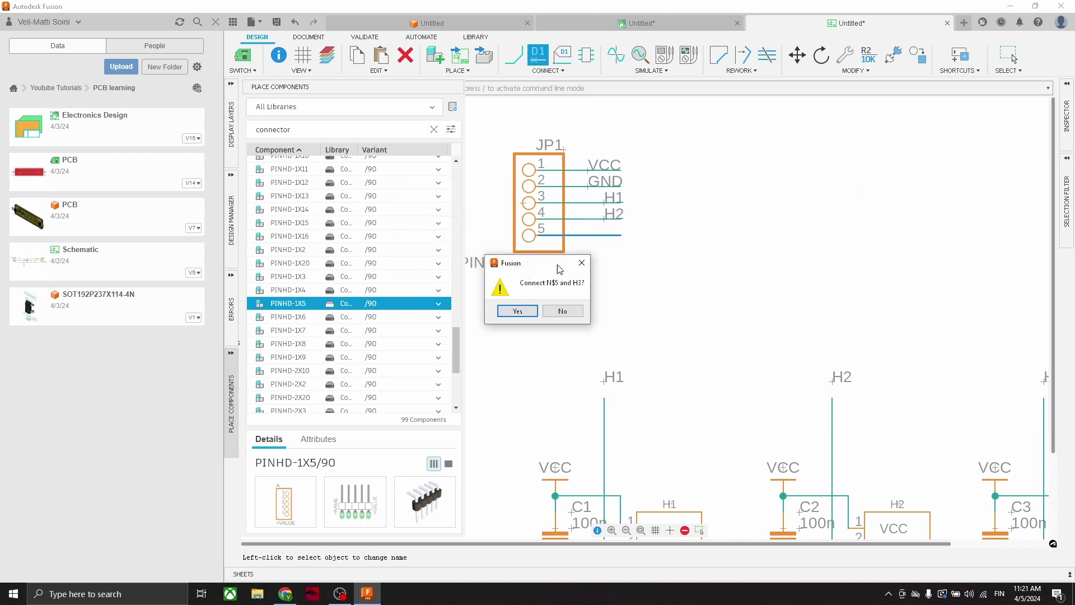
pyautogui.click(516, 311)
pyautogui.click(604, 235)
# Search all libraries for "capacitor" and choose the generic C component in the CHIP-0402(1005-METRIC) variant
pyautogui.scroll(-3, 660, 218)
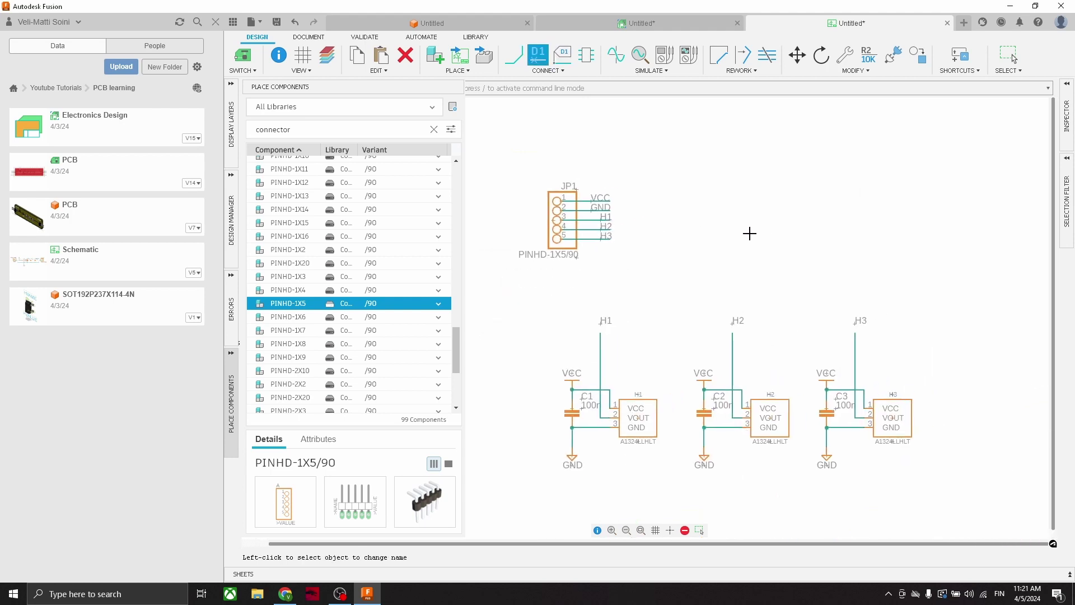
pyautogui.moveTo(750, 233); pyautogui.dragTo(716, 241, button='middle')
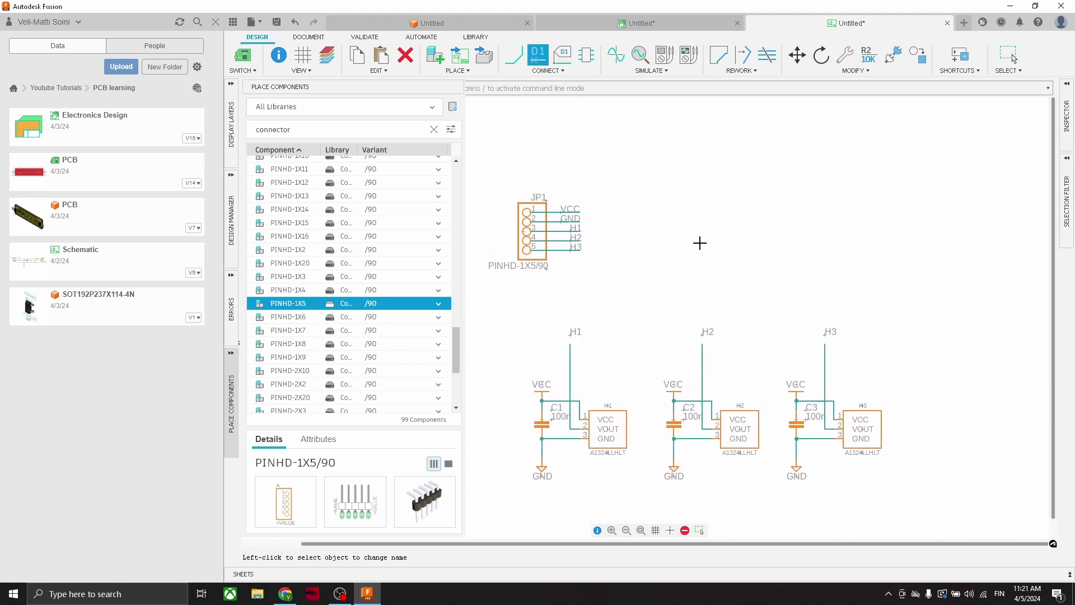
pyautogui.moveTo(293, 129); pyautogui.dragTo(213, 121)
pyautogui.write('capacitor')
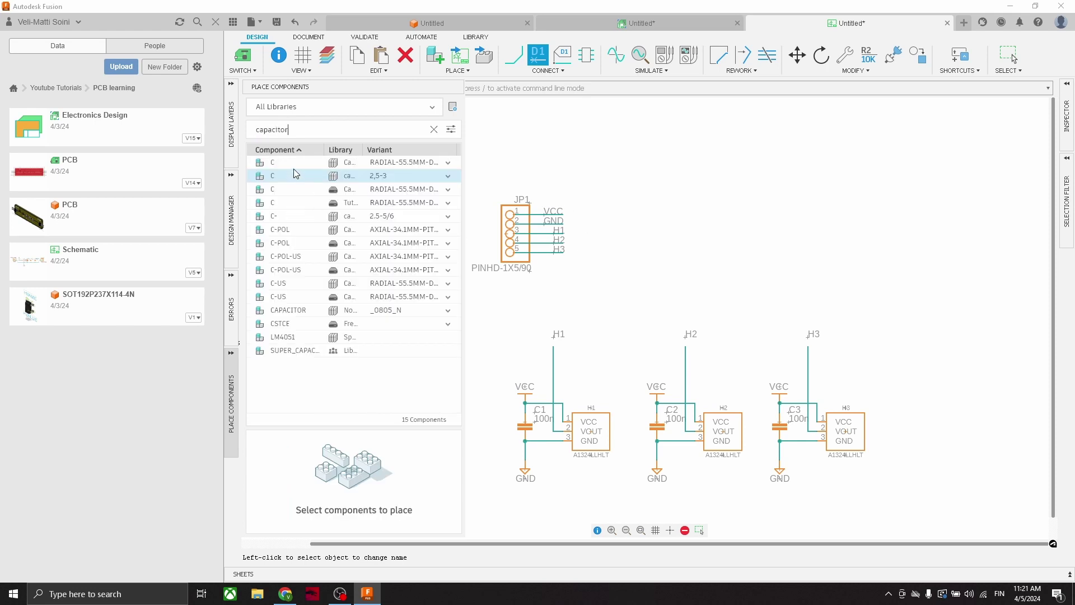
pyautogui.click(448, 163)
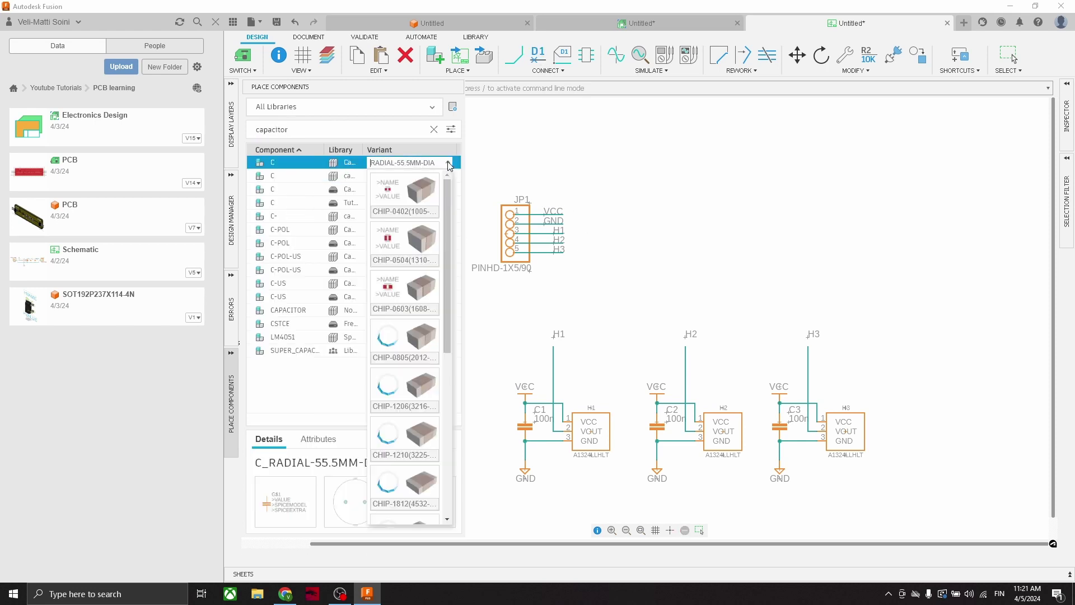
pyautogui.click(428, 177)
pyautogui.doubleClick(258, 162)
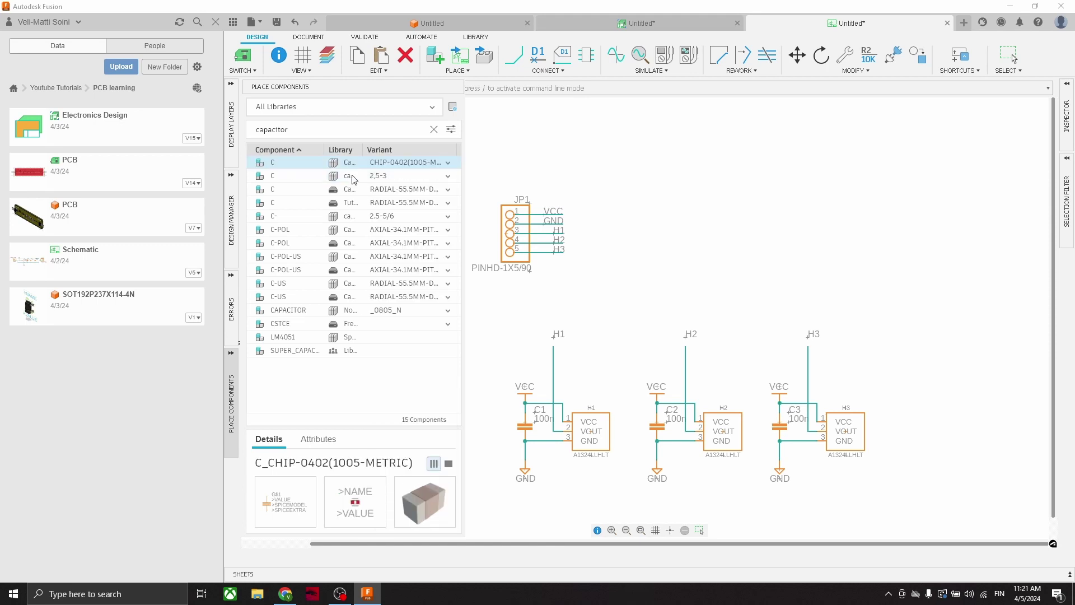
# Place three of the 0402 capacitors side by side in the empty area between header JP1 and the H3 circuit
pyautogui.click(685, 219)
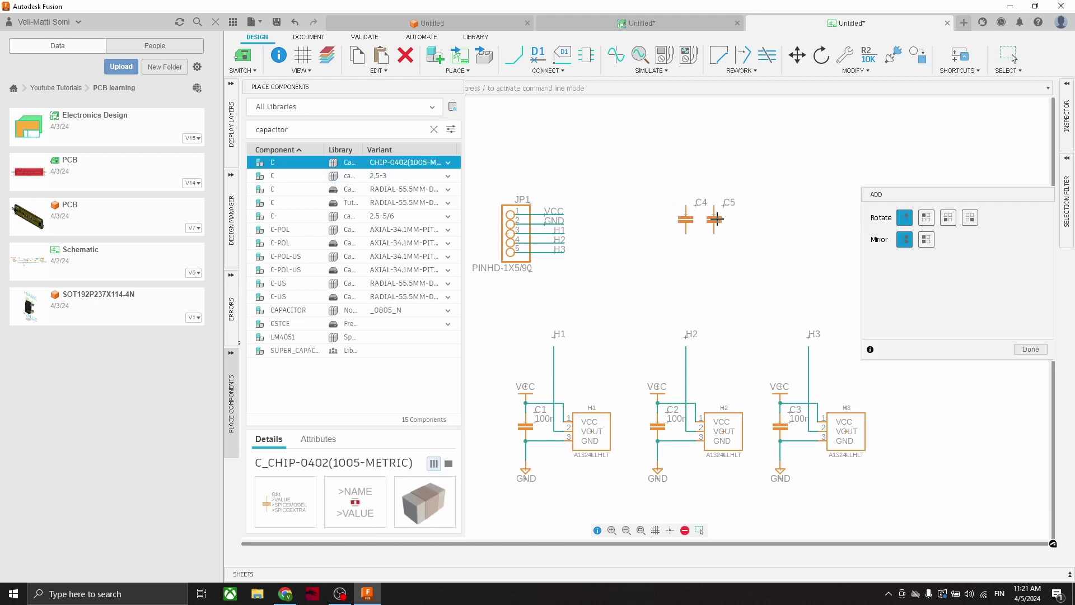
pyautogui.click(716, 219)
pyautogui.click(742, 218)
pyautogui.press('Escape')
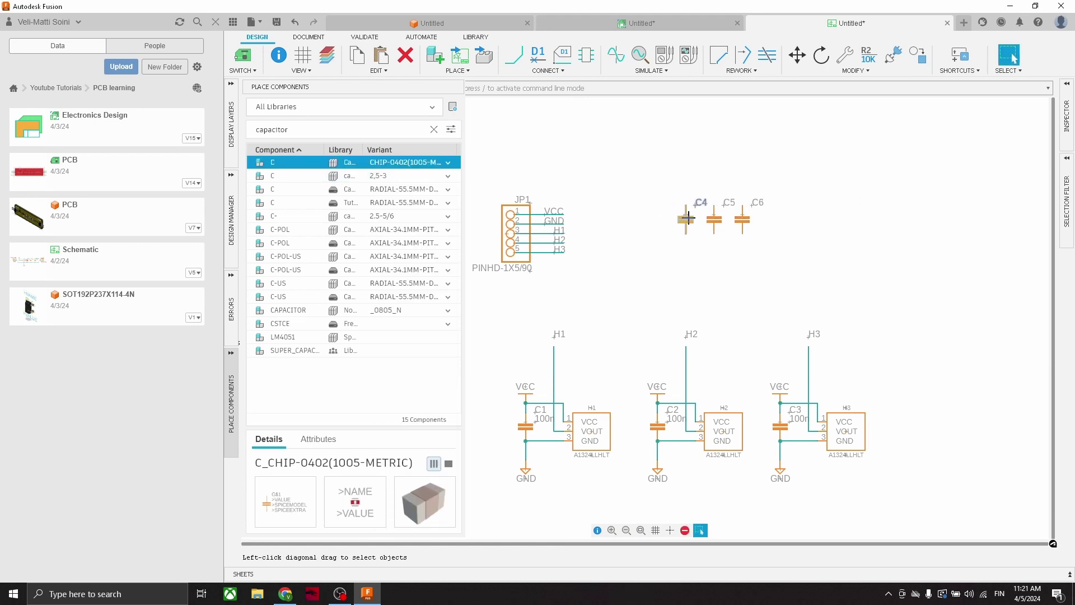
# Set the value of each of the capacitors C4, C5 and C6 to 10p
pyautogui.click(1067, 152)
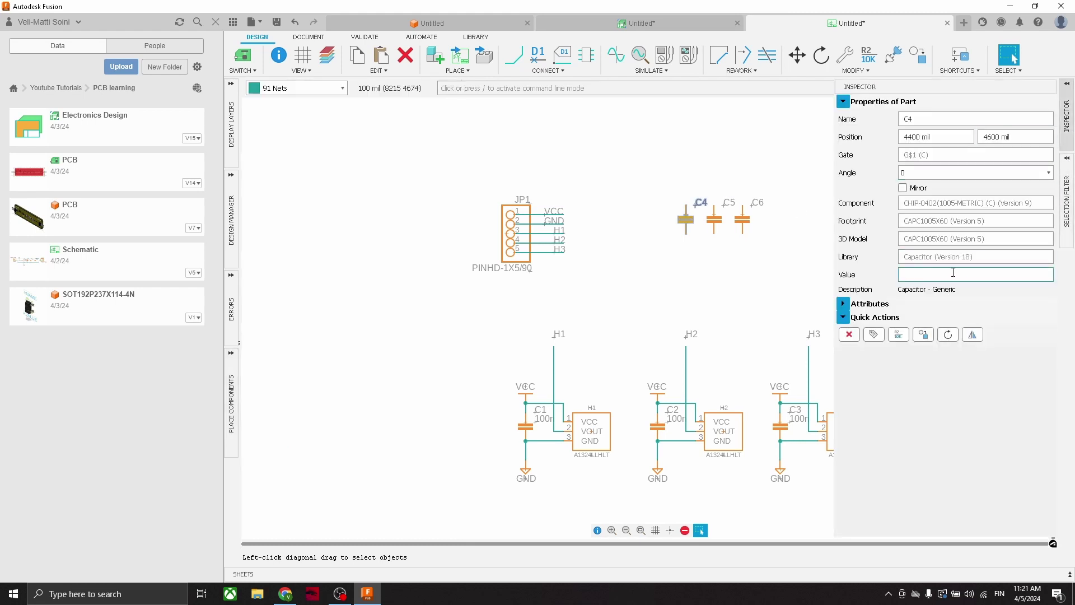
pyautogui.press('Return')
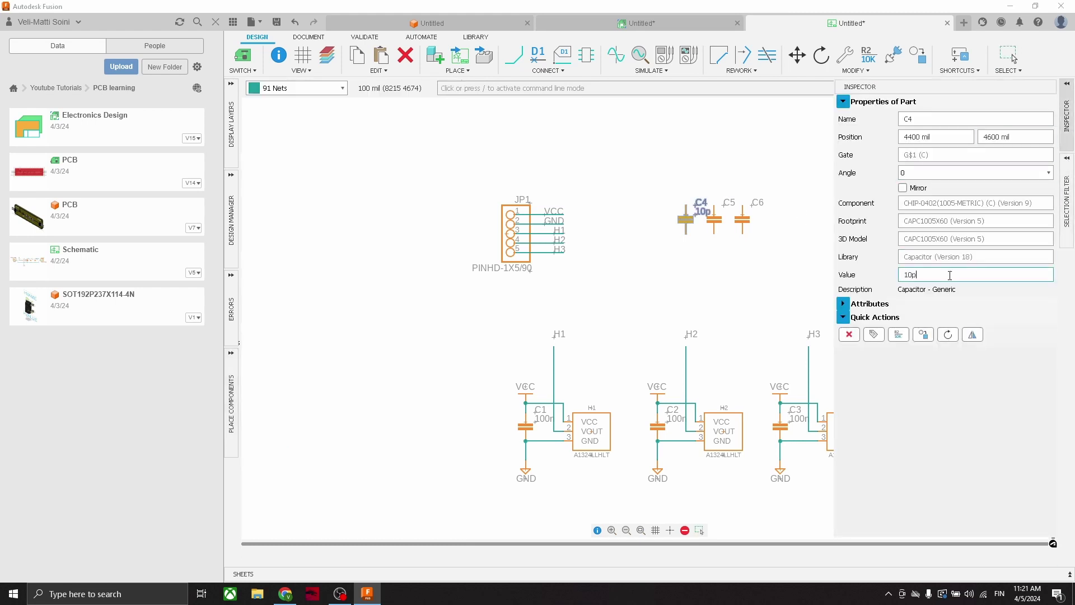
pyautogui.write('10')
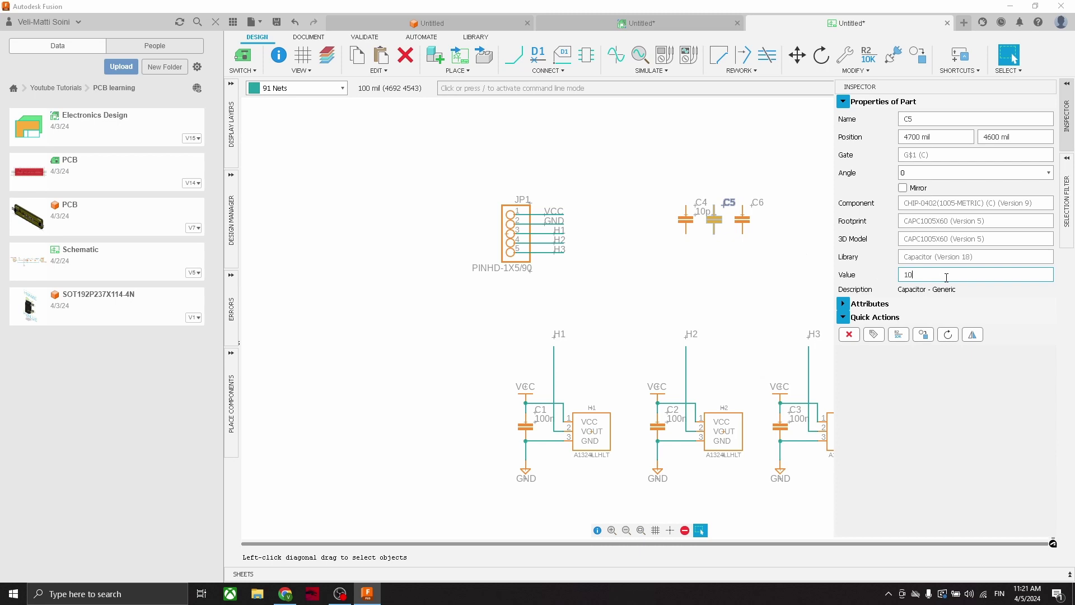
pyautogui.write('p')
pyautogui.press('Return')
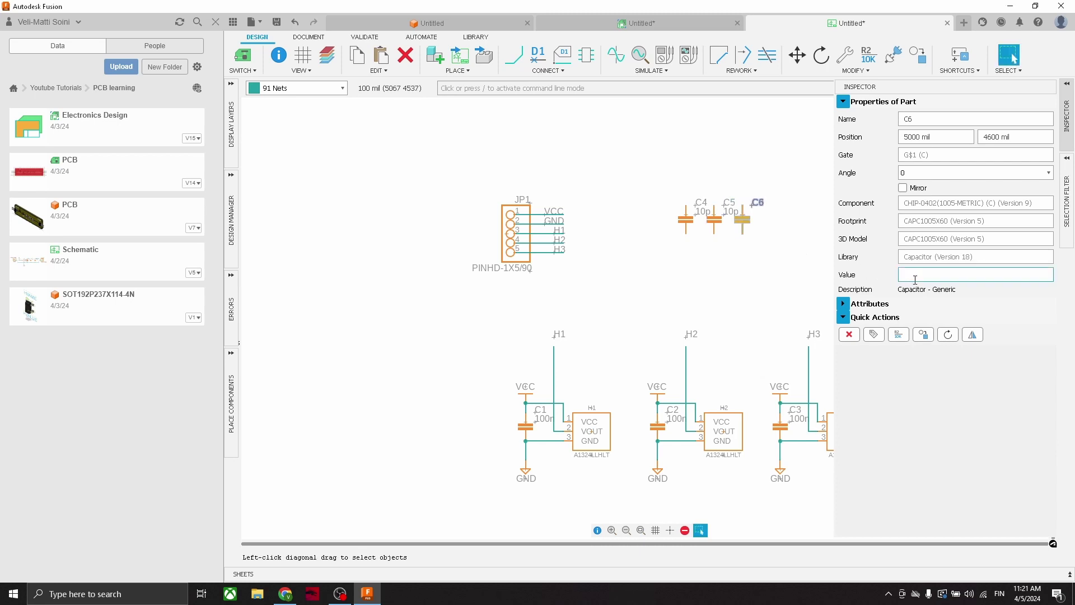
pyautogui.write('10p')
pyautogui.press('Return')
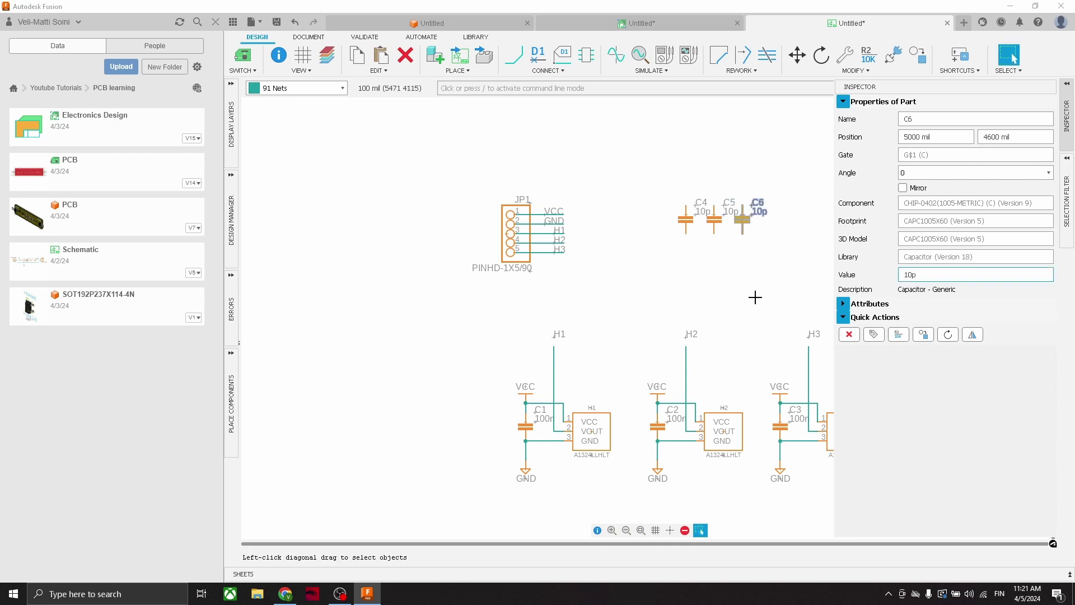
# Copy the GND supply symbol from the H2 circuit and paste one onto the lower pin of each of C4, C5 and C6
pyautogui.click(660, 473)
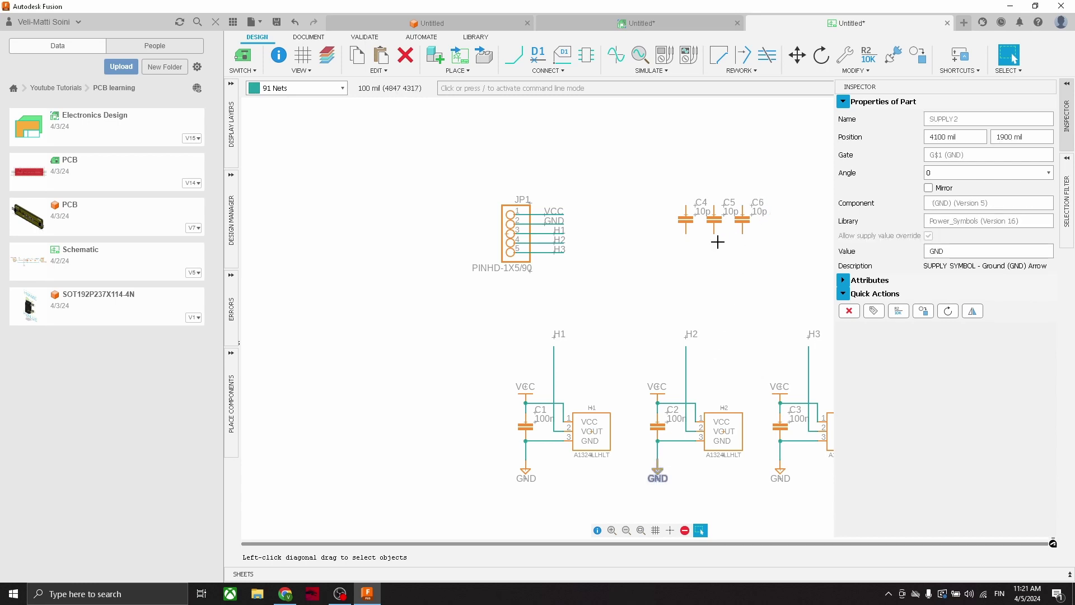
pyautogui.hotkey('ctrl', 'c')
pyautogui.hotkey('ctrl', 'v')
pyautogui.scroll(2, 700, 242)
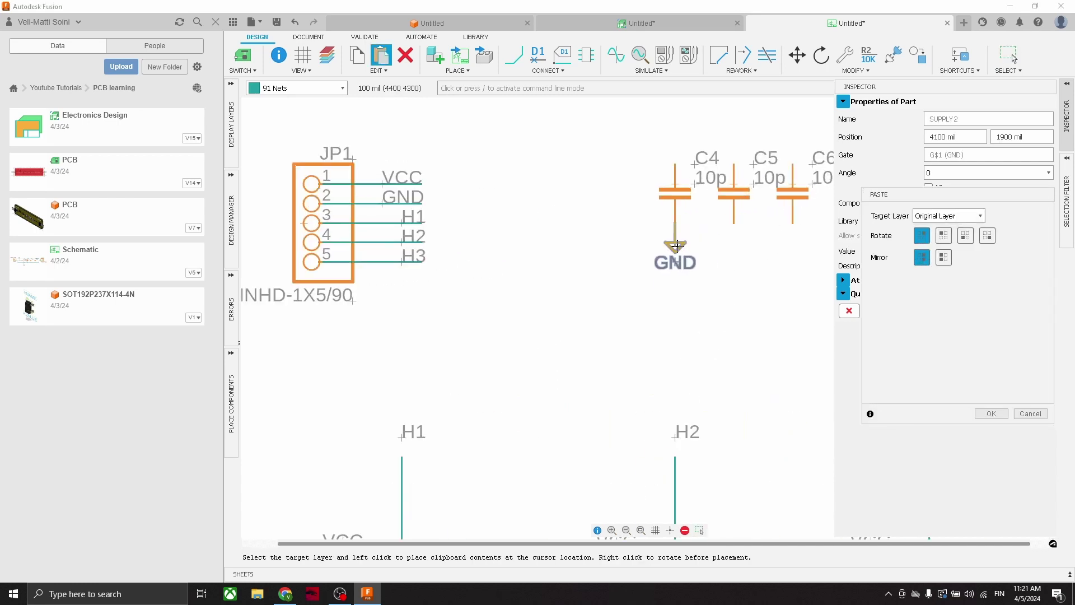
pyautogui.click(676, 245)
pyautogui.hotkey('ctrl', 'v')
pyautogui.click(734, 245)
pyautogui.hotkey('ctrl', 'v')
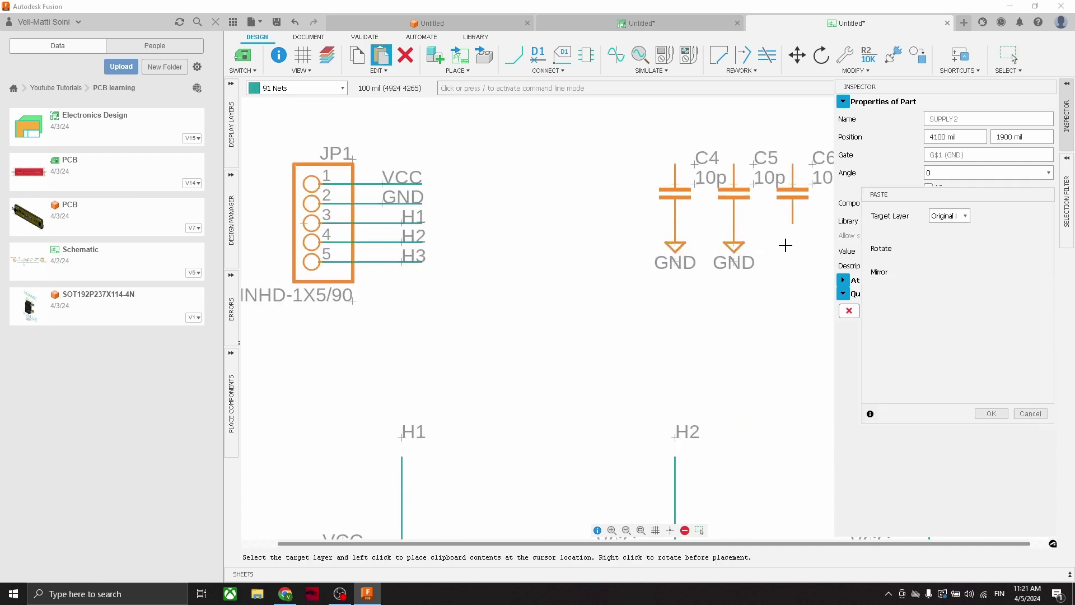
pyautogui.click(786, 246)
pyautogui.press('m')
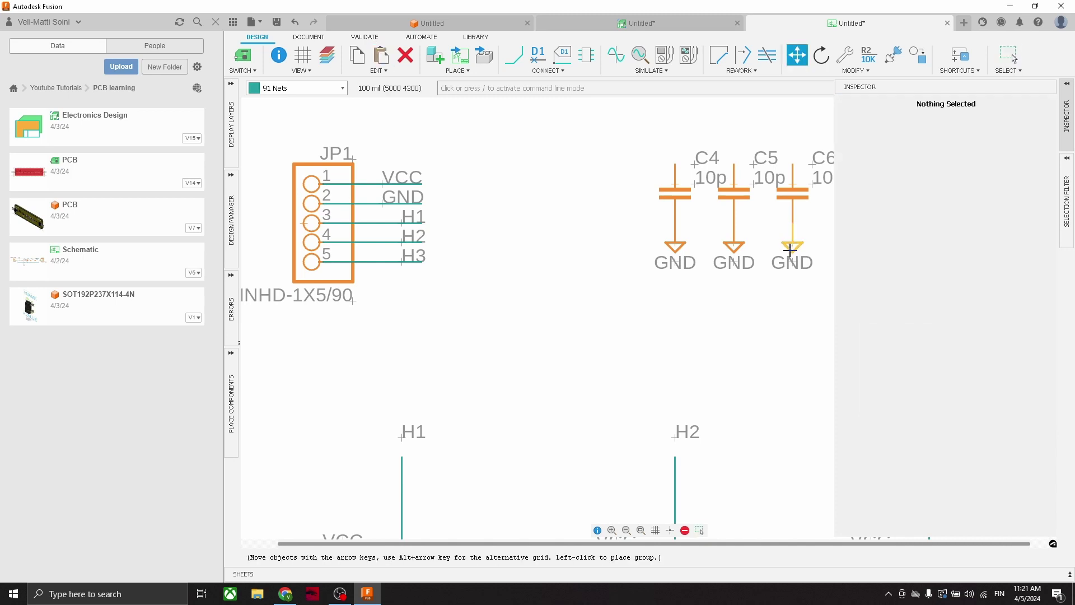
pyautogui.press('Escape')
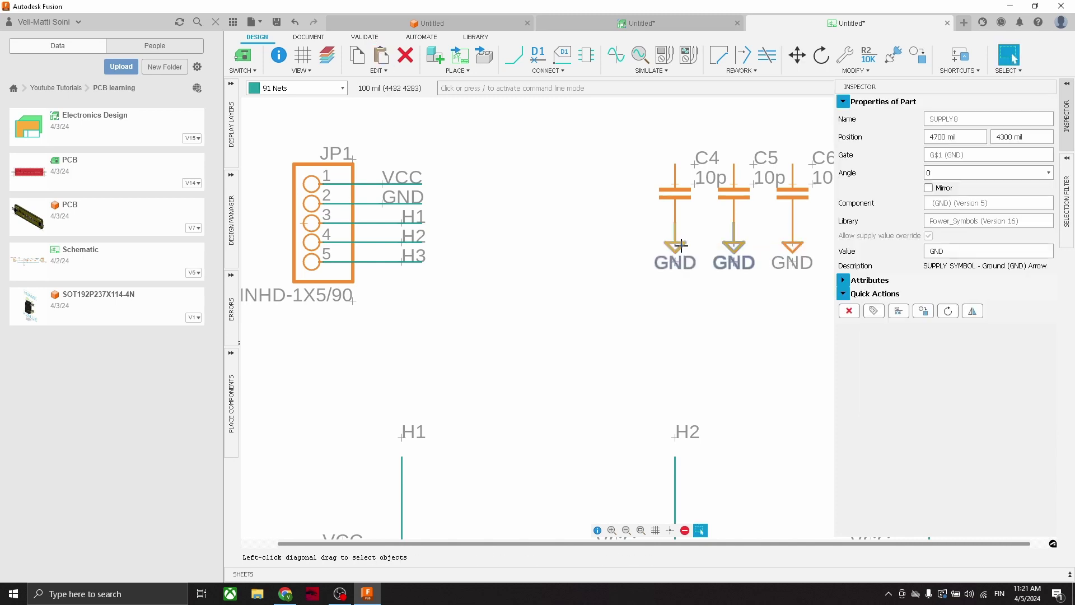
pyautogui.moveTo(681, 245)
pyautogui.mouseDown()
pyautogui.moveTo(675, 263)
pyautogui.moveTo(675, 246)
pyautogui.mouseUp()
pyautogui.scroll(-3, 638, 273)
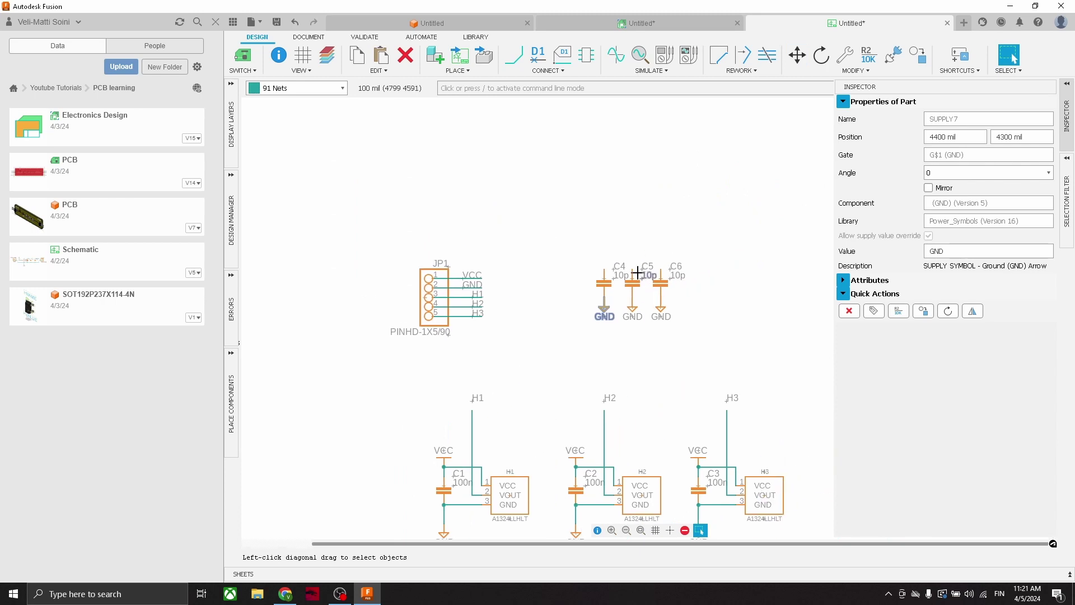
pyautogui.click(559, 252)
# Draw a straight vertical net wire upward from the upper pin of each of the capacitors C4, C5 and C6
pyautogui.scroll(2, 560, 254)
pyautogui.press('n')
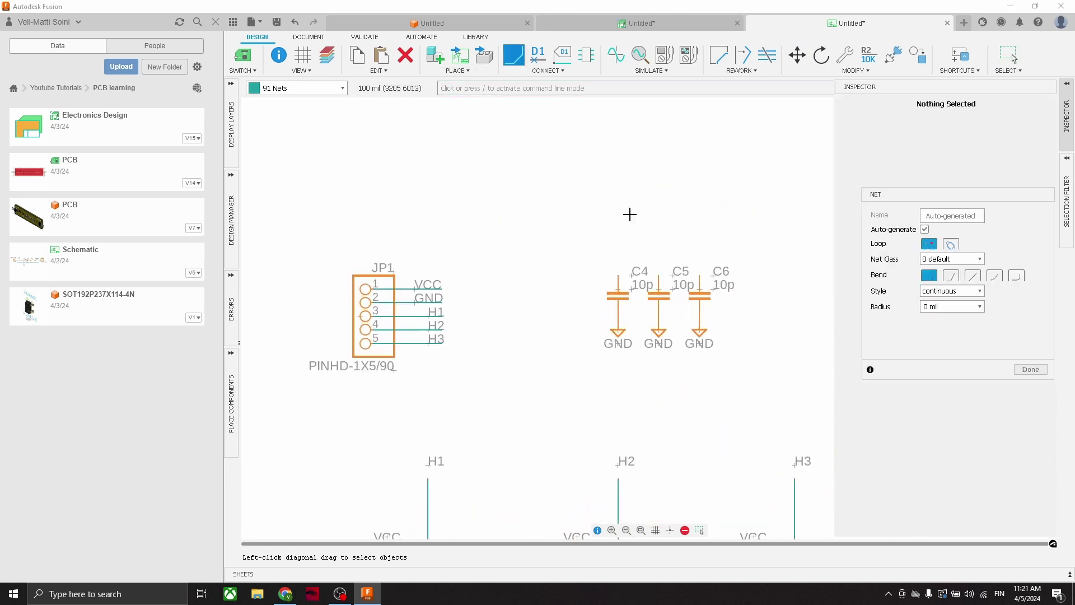
pyautogui.click(617, 278)
pyautogui.doubleClick(619, 226)
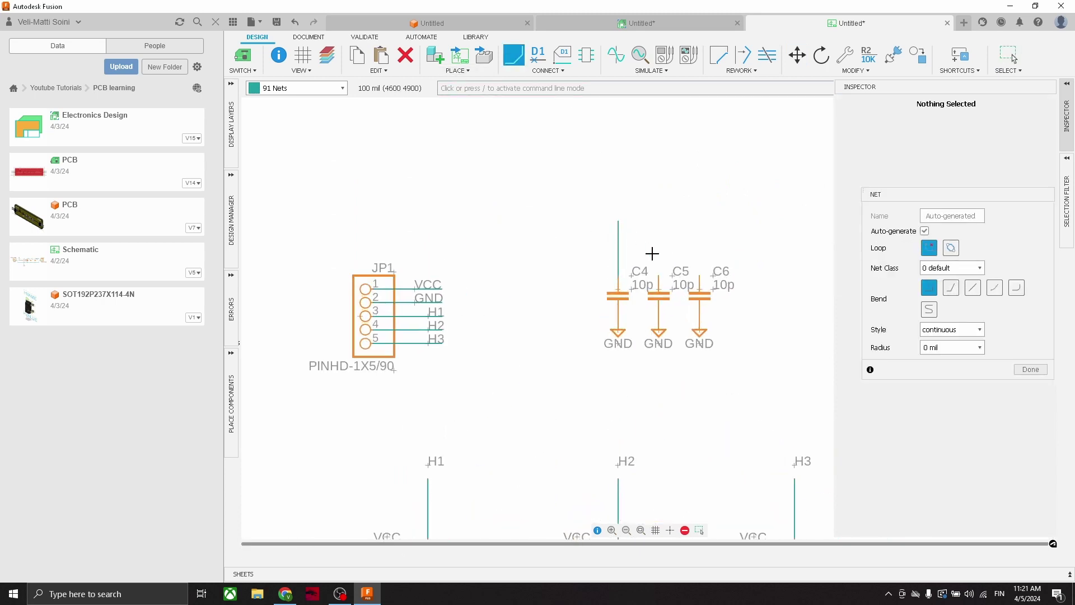
pyautogui.click(660, 276)
pyautogui.doubleClick(657, 221)
pyautogui.click(700, 278)
pyautogui.doubleClick(699, 219)
pyautogui.press('Escape')
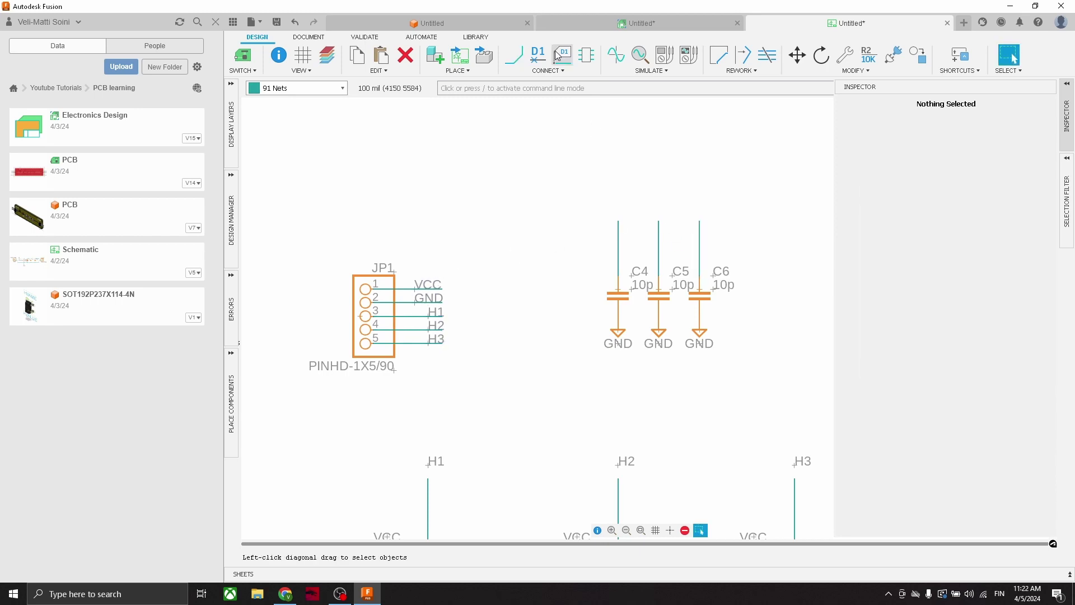
# Name the net above C4 H1, connecting it to the existing H1 net, and place its label at the wire's upper end
pyautogui.click(538, 56)
pyautogui.click(548, 71)
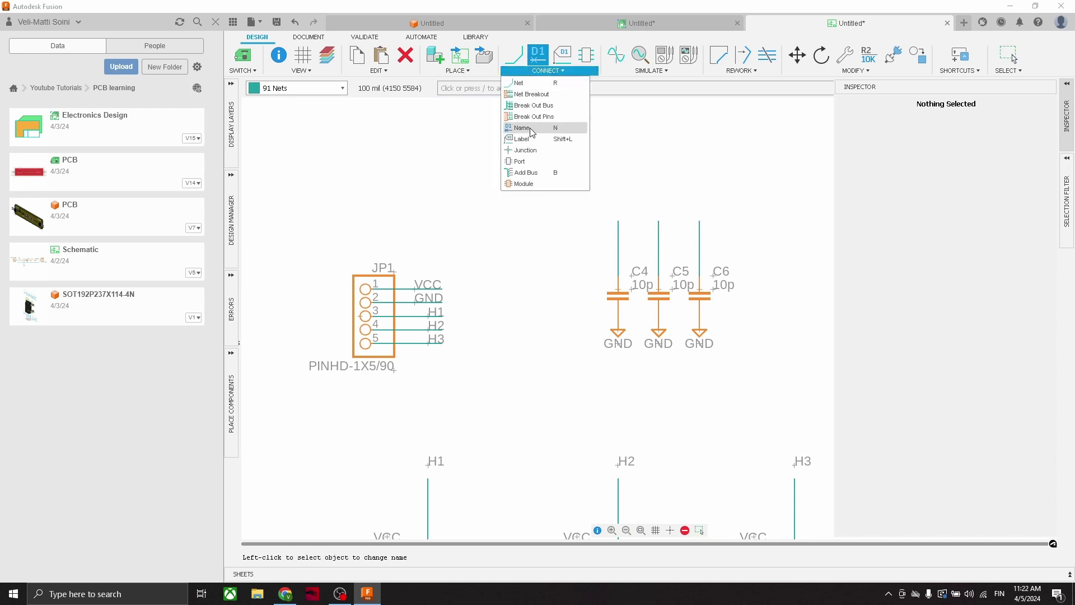
pyautogui.click(531, 128)
pyautogui.click(619, 242)
pyautogui.write('H1')
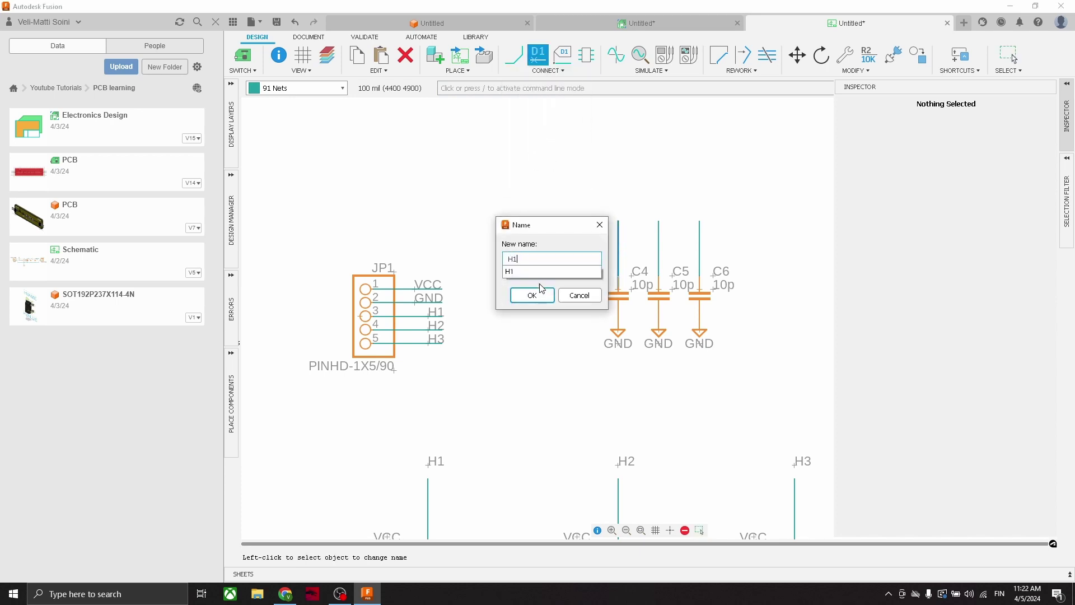
pyautogui.press('Return')
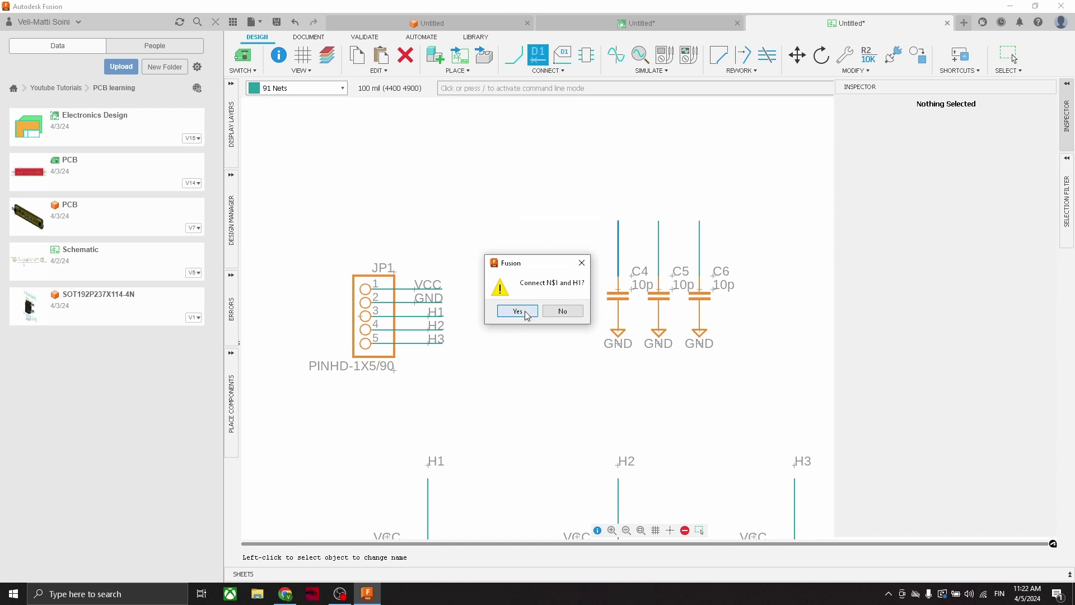
pyautogui.click(517, 310)
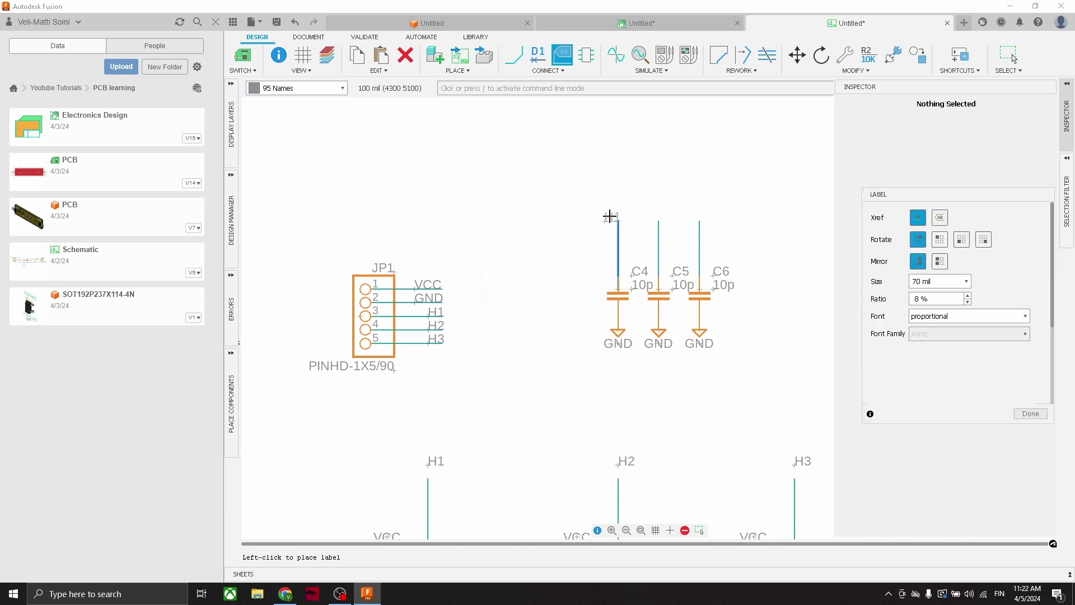
pyautogui.click(611, 216)
# Name the net above C5 H2, connecting it to the existing H2 net, and place its label on the wire's upper end
pyautogui.click(658, 230)
pyautogui.write('H2')
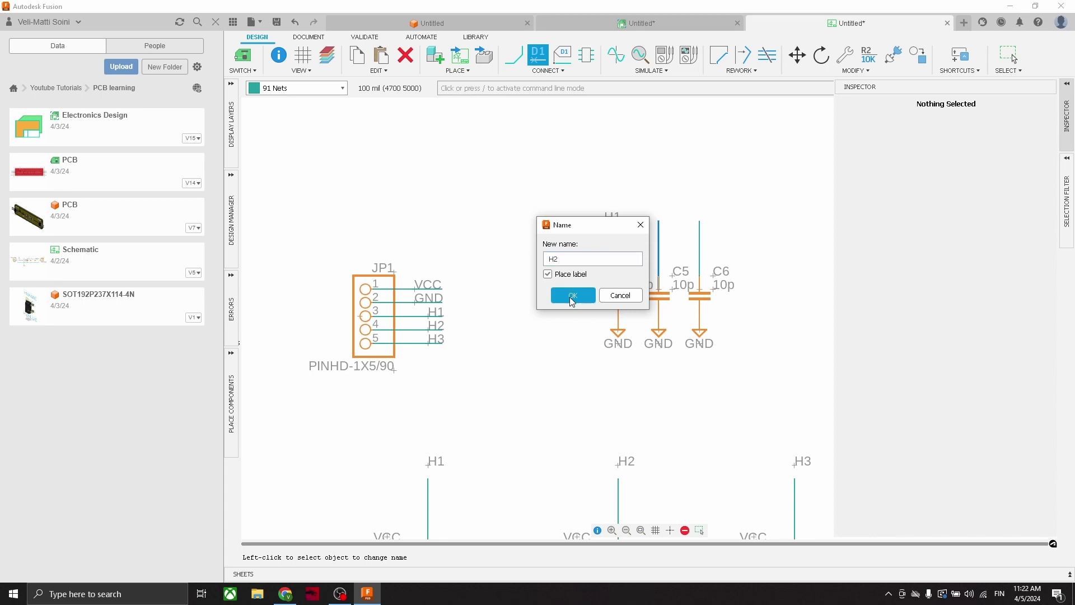
pyautogui.click(573, 302)
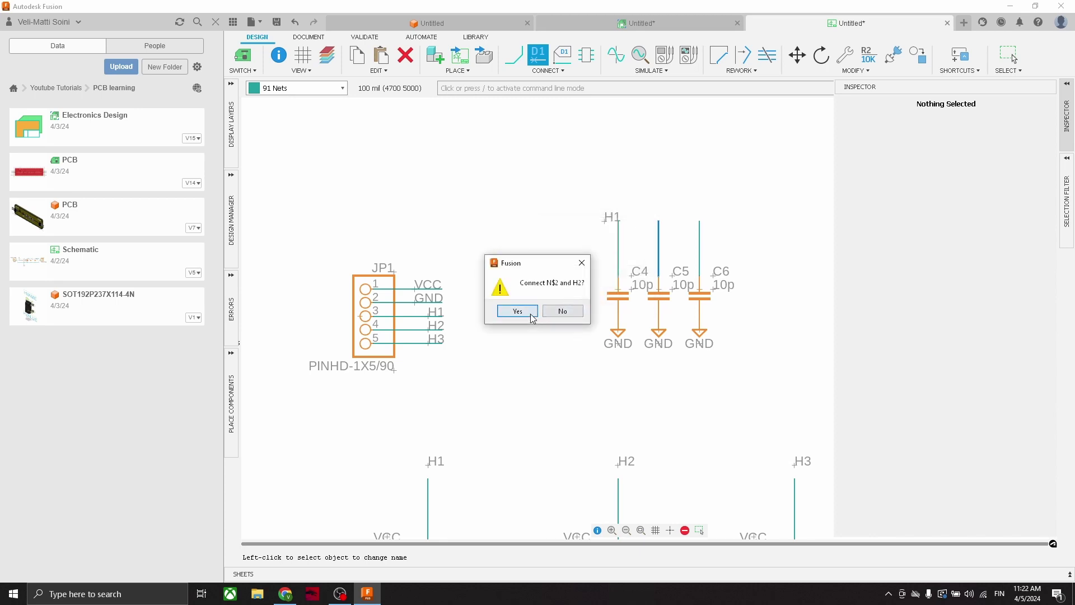
pyautogui.click(518, 309)
pyautogui.click(656, 217)
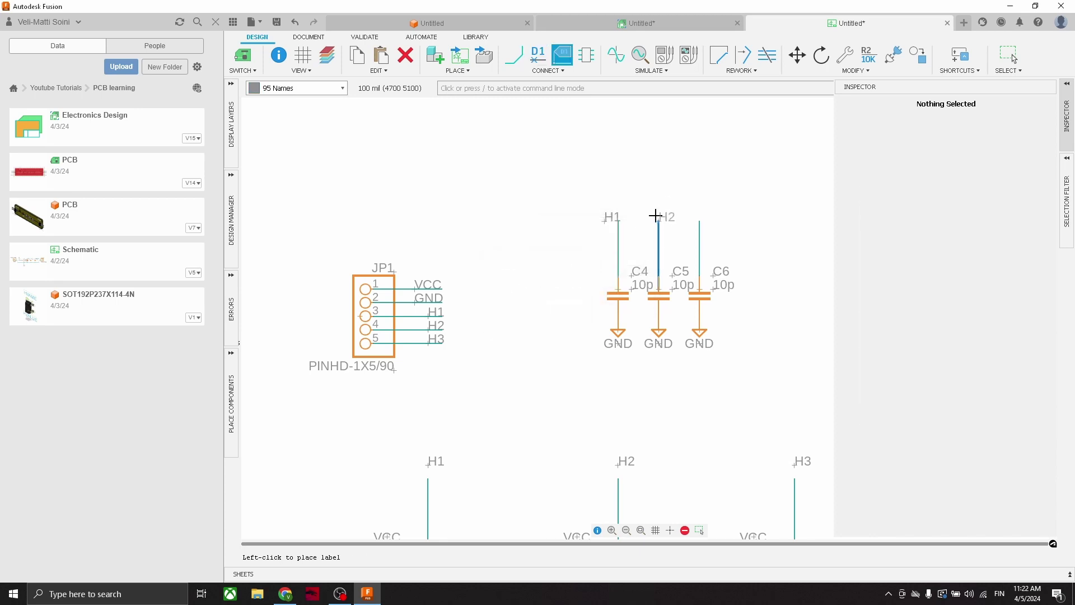
# Name the net above C6 H3, connecting it to the existing H3 net, and place its label on the wire's upper end
pyautogui.click(699, 230)
pyautogui.write('H3')
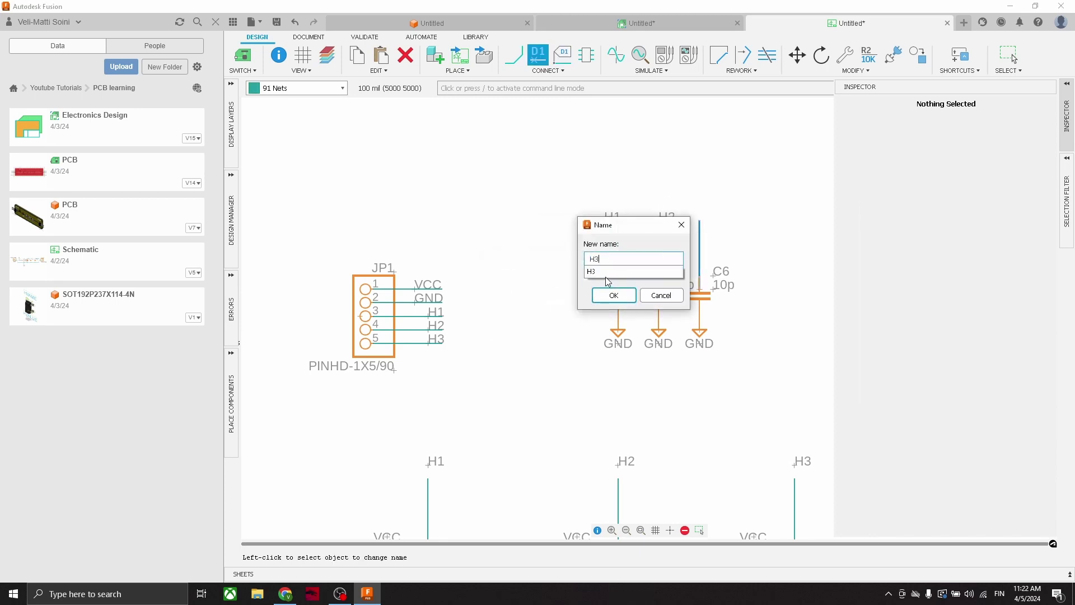
pyautogui.click(605, 274)
pyautogui.click(614, 297)
pyautogui.click(536, 317)
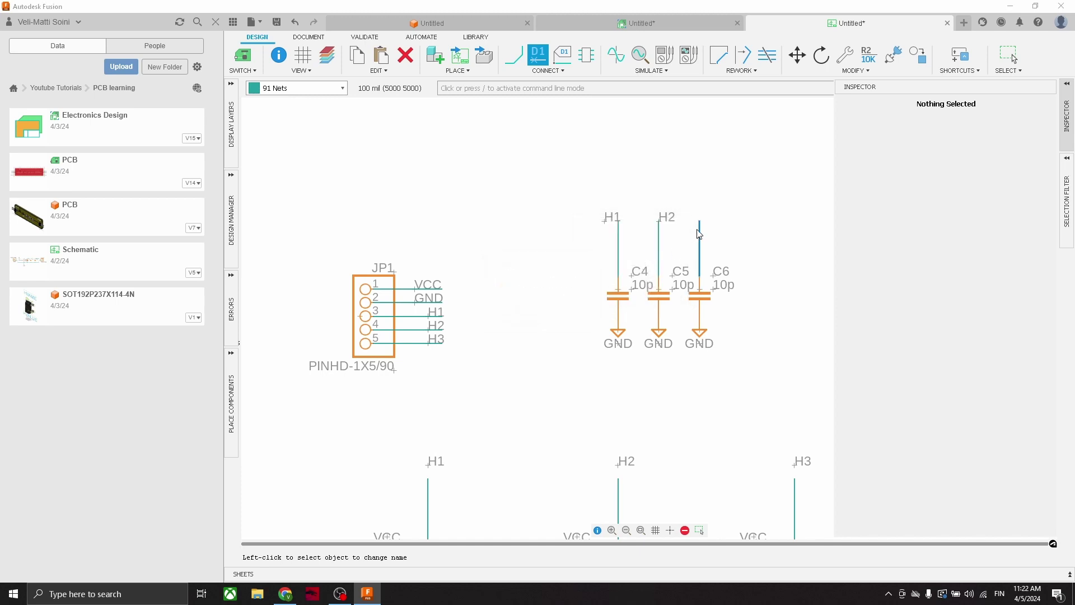
pyautogui.click(700, 217)
pyautogui.scroll(-3, 742, 269)
pyautogui.press('Escape')
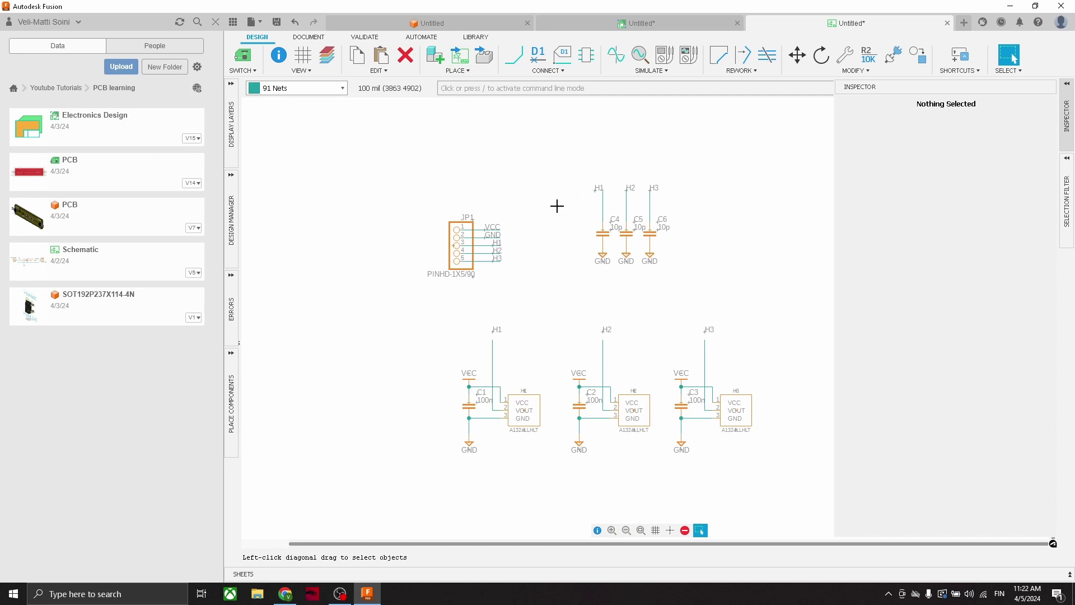
pyautogui.scroll(-3, 545, 248)
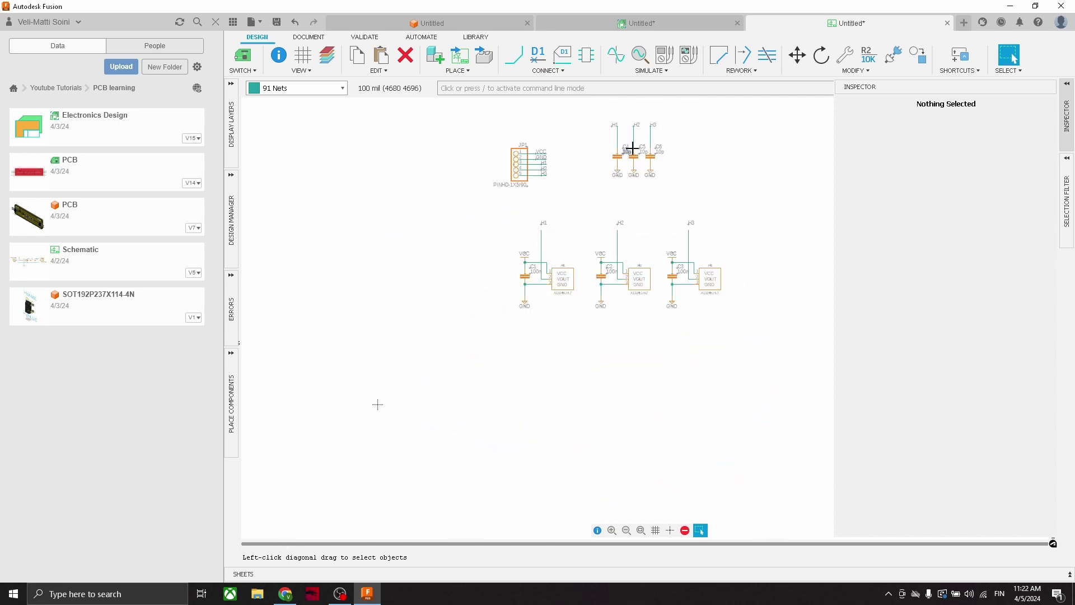
pyautogui.scroll(3, 632, 148)
pyautogui.scroll(-2, 571, 263)
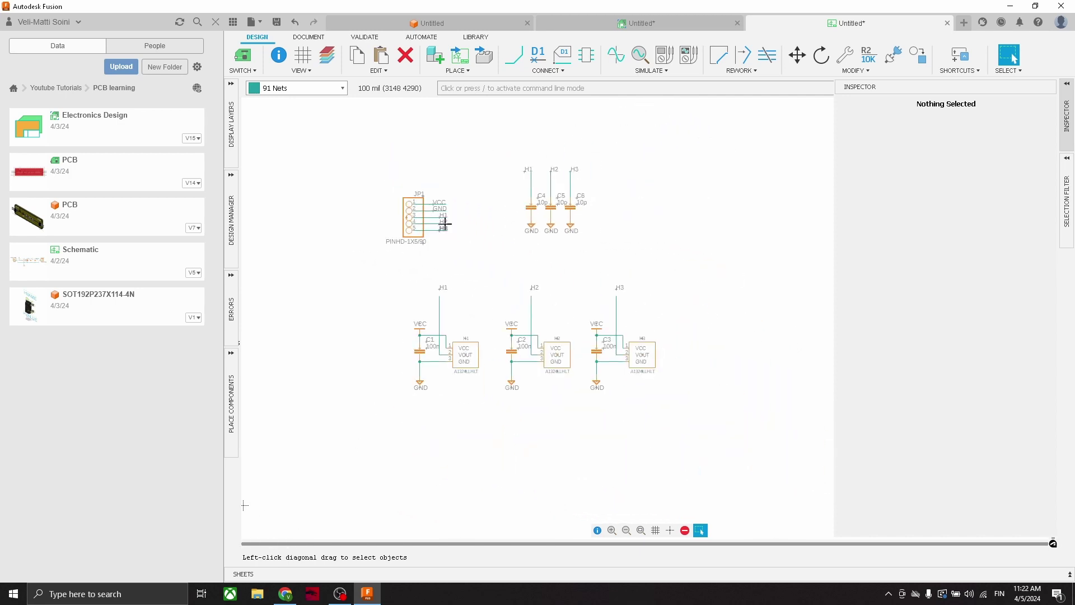
pyautogui.scroll(2, 443, 222)
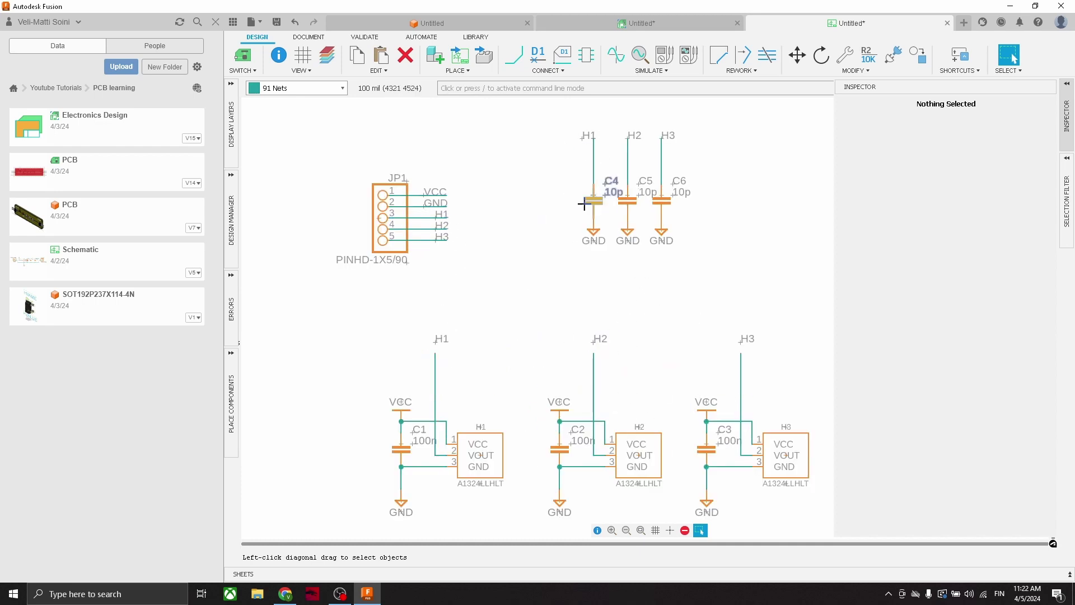
# Move header JP1 and the C4–C6 capacitor group together closer to the three Hall sensor circuits
pyautogui.scroll(-3, 626, 297)
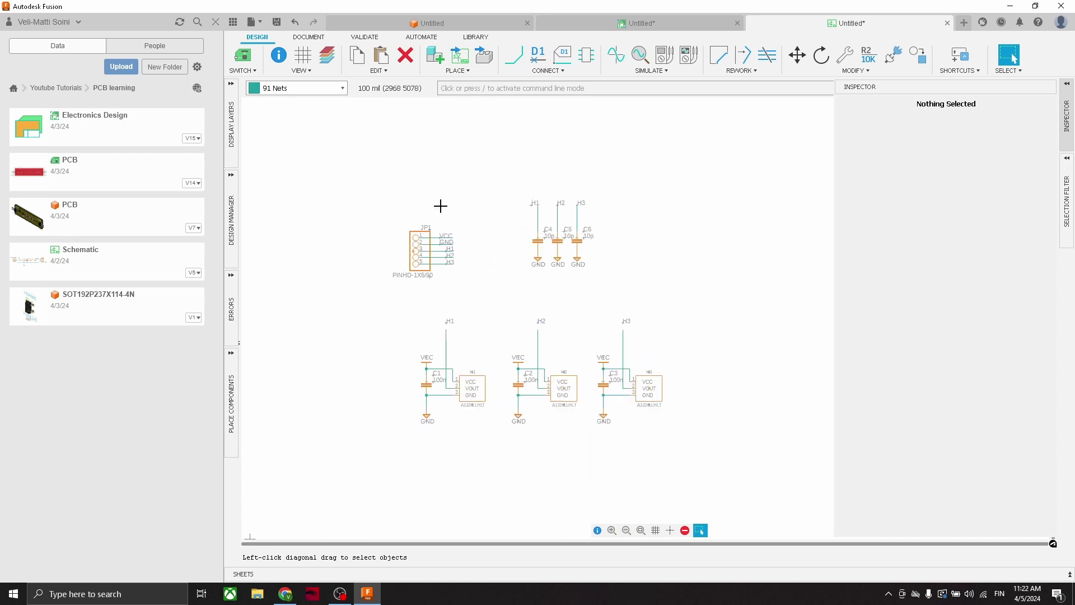
pyautogui.moveTo(392, 186); pyautogui.dragTo(626, 291)
pyautogui.press('m')
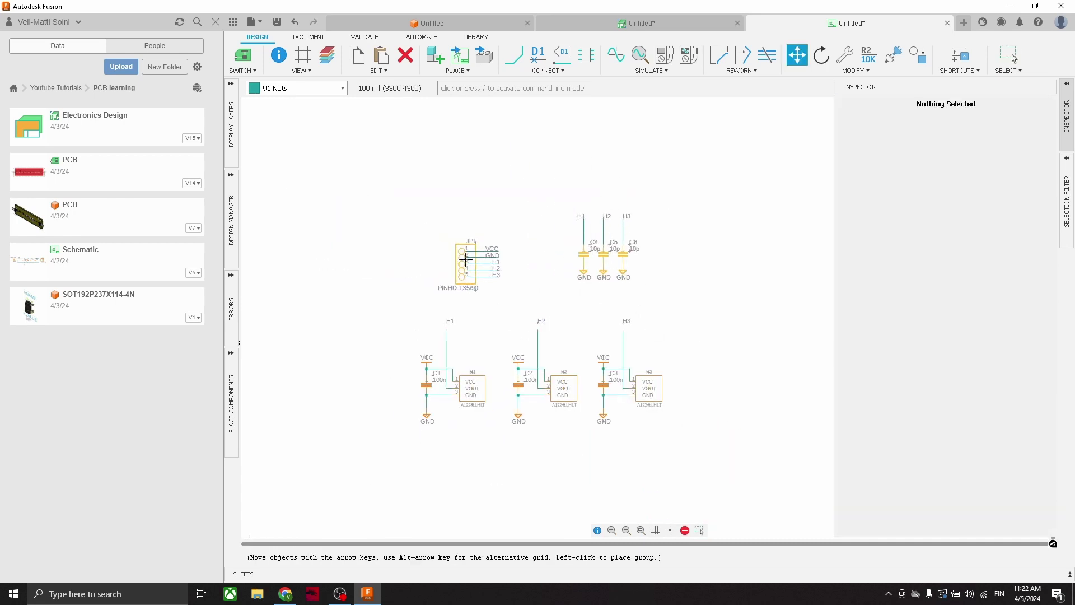
pyautogui.click(472, 266)
pyautogui.press('Escape')
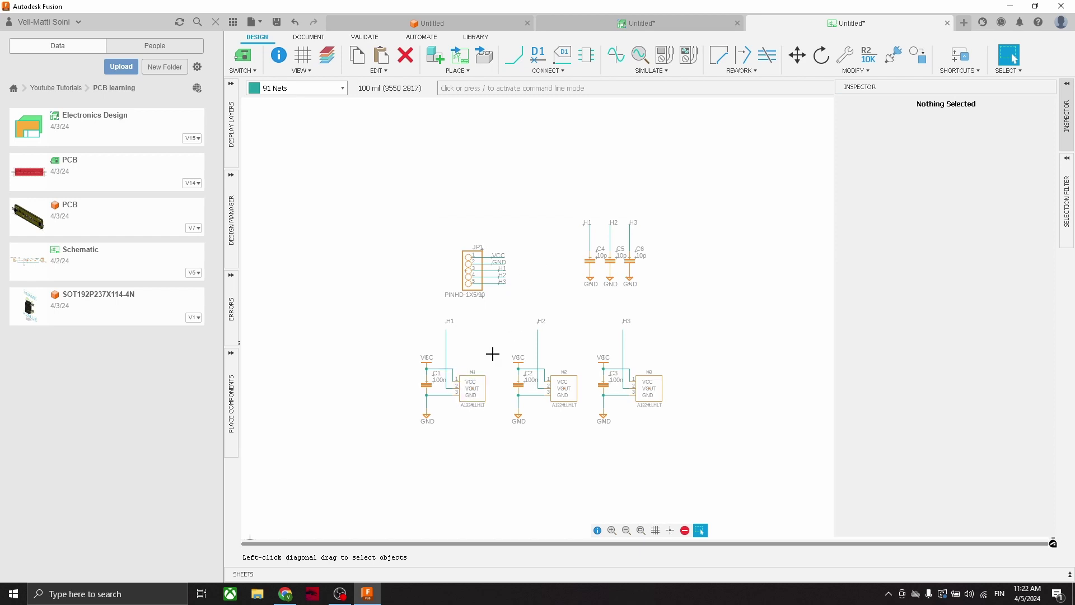
# Move the H1, H2 and H3 labels of the sensor circuits down onto the upper ends of their output wires
pyautogui.scroll(3, 432, 291)
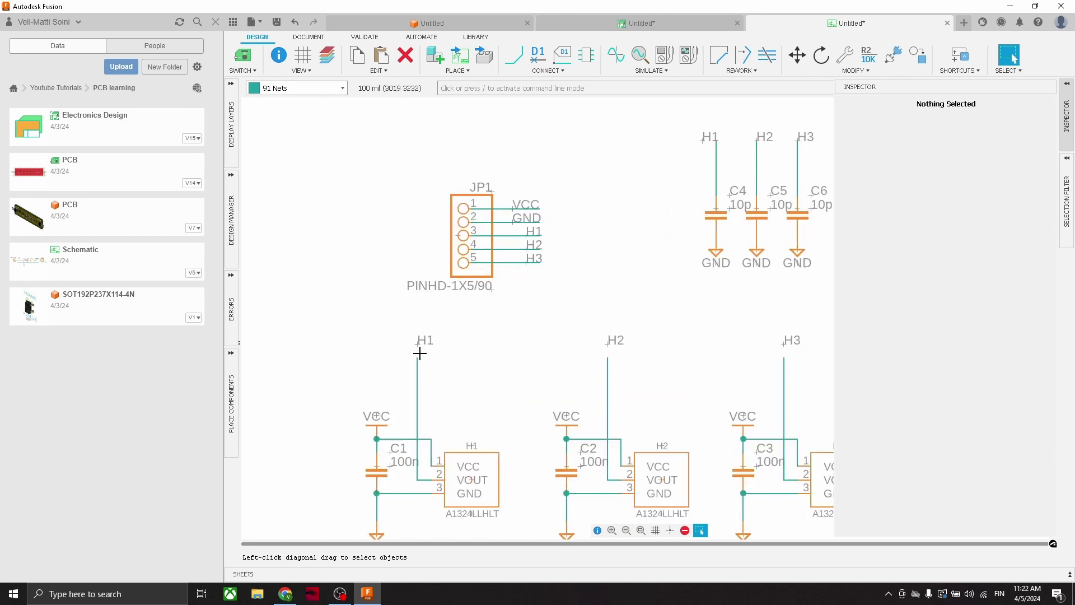
pyautogui.press('m')
pyautogui.moveTo(417, 347); pyautogui.dragTo(418, 353)
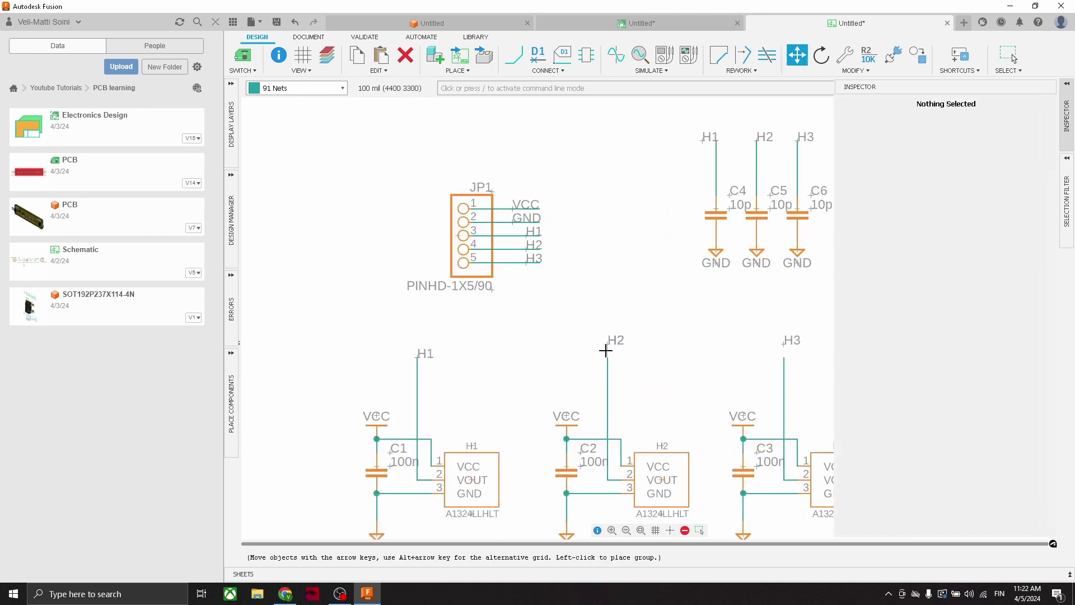
pyautogui.click(788, 340)
pyautogui.click(784, 354)
pyautogui.press('Escape')
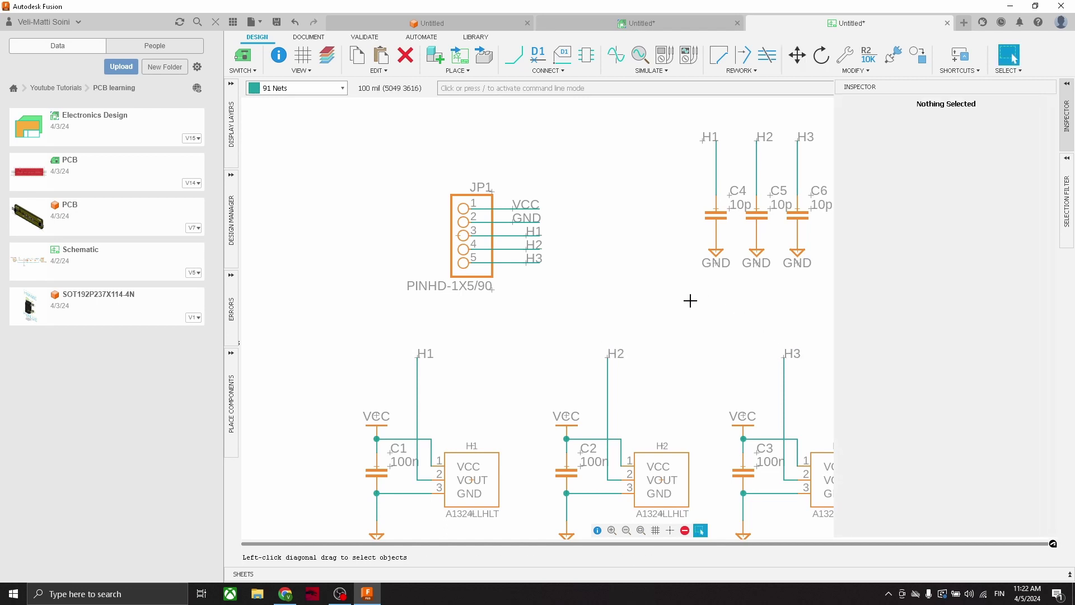
# Move the H1 label above C4 onto the upper end of its wire
pyautogui.scroll(-2, 683, 298)
pyautogui.scroll(3, 683, 210)
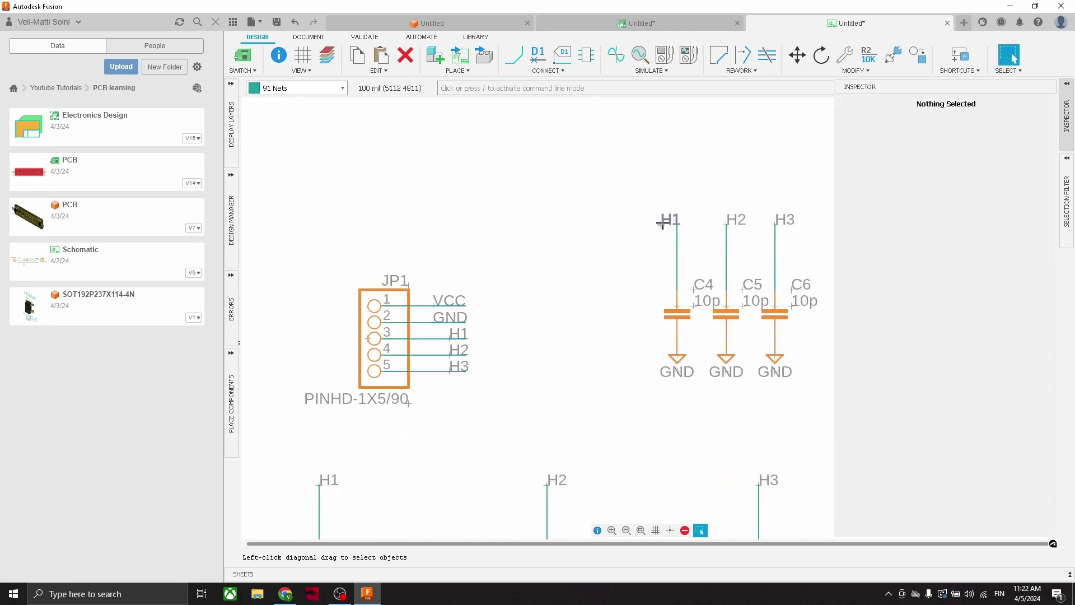
pyautogui.press('m')
pyautogui.moveTo(662, 223); pyautogui.dragTo(678, 222)
pyautogui.press('Escape')
# Save the schematic as Hall_Sensor in the PCB learning folder of Youtube Tutorials
pyautogui.scroll(-2, 581, 324)
pyautogui.moveTo(578, 328); pyautogui.dragTo(520, 254, button='middle')
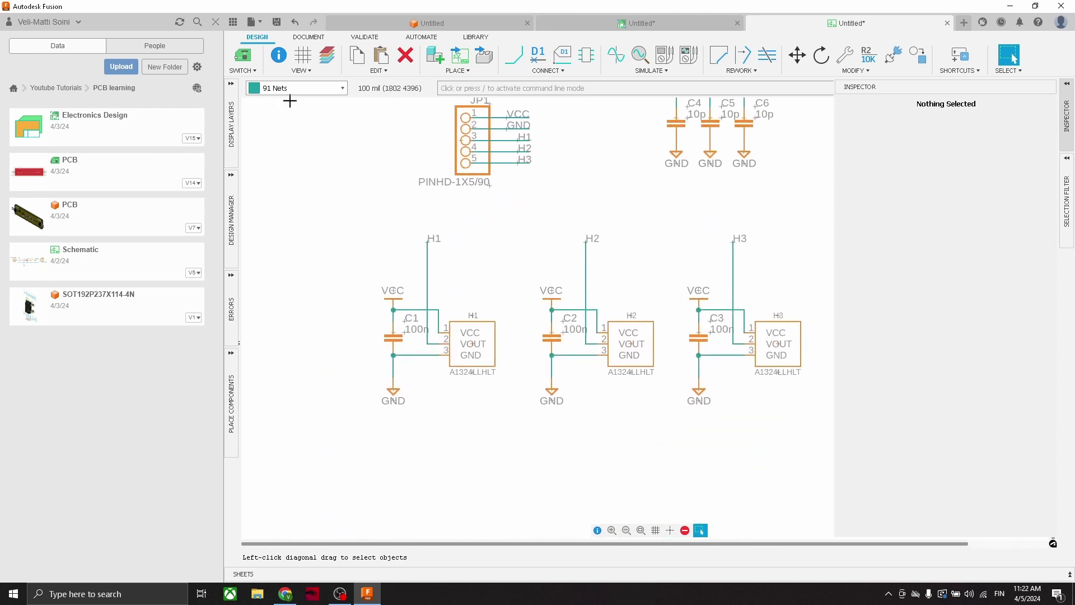
pyautogui.click(278, 23)
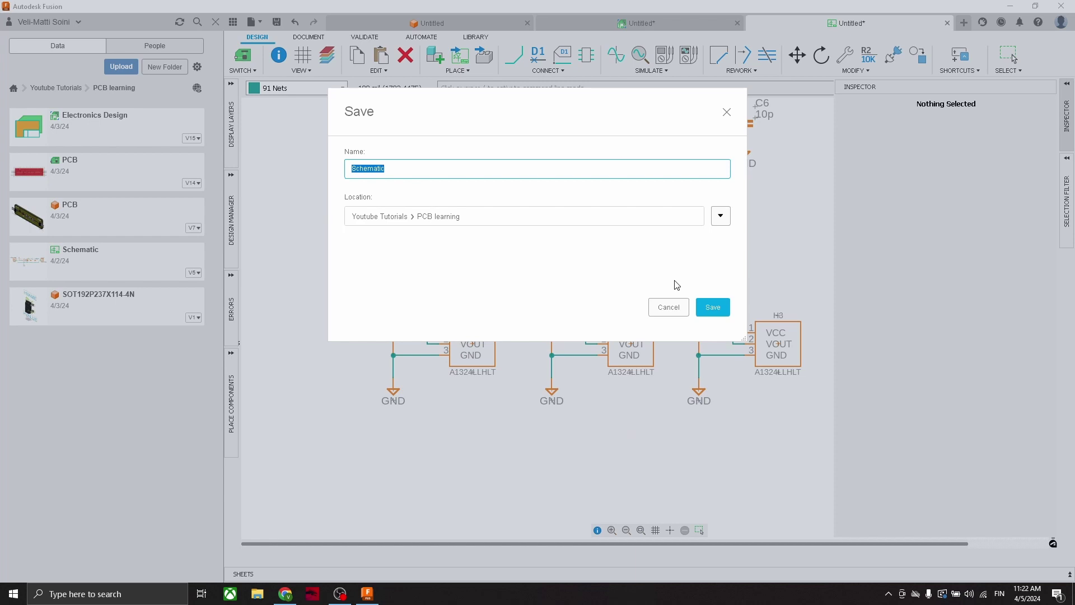
pyautogui.write('Hall_Sensor')
pyautogui.click(712, 307)
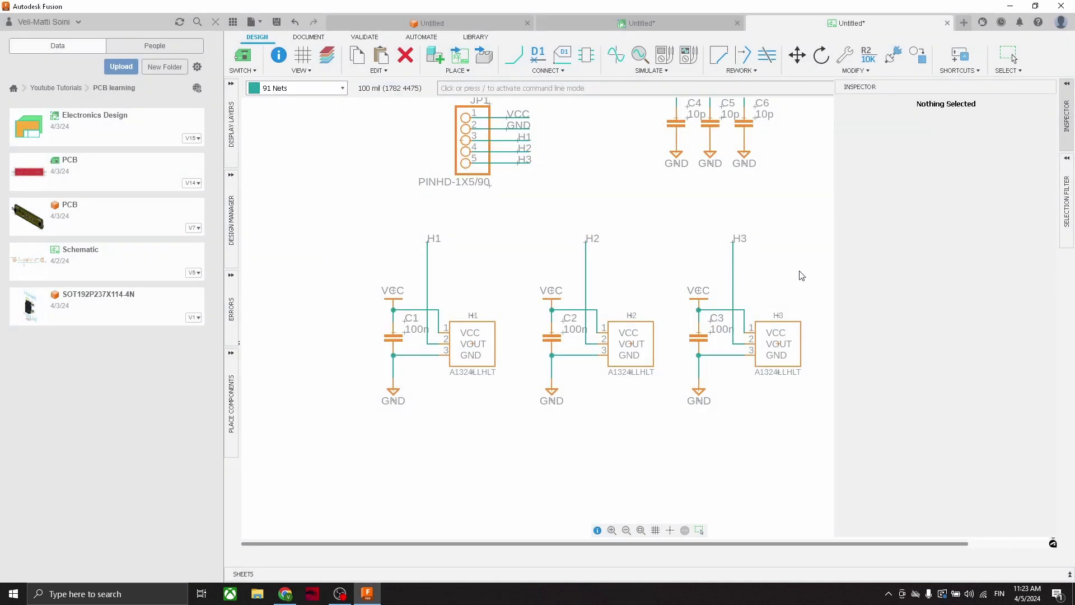
# Switch from the schematic to its PCB document and hide the data panel to enlarge the board workspace
pyautogui.click(251, 72)
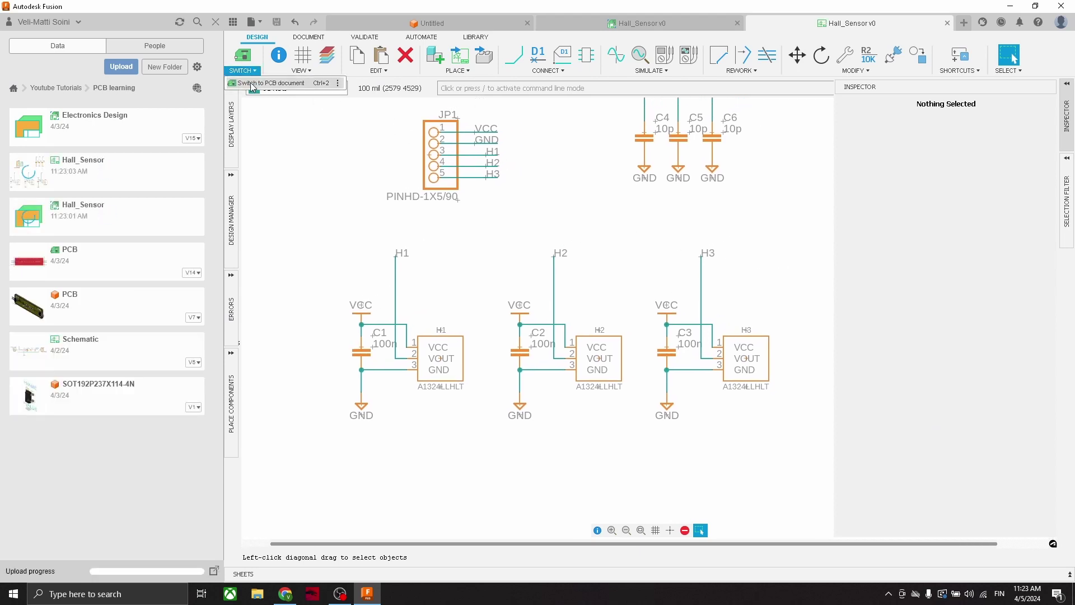
pyautogui.click(252, 84)
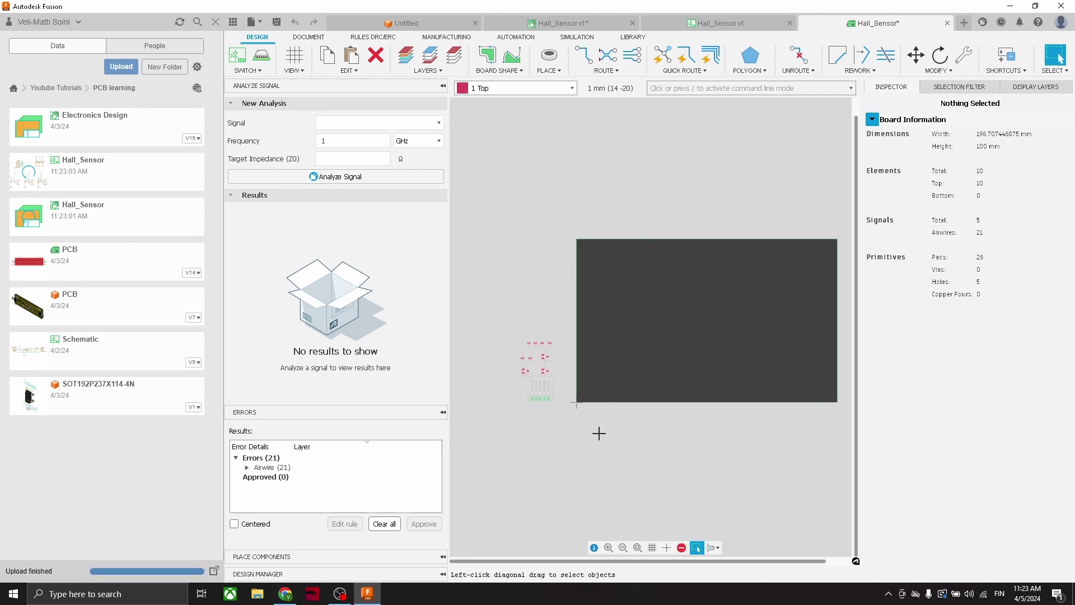
pyautogui.click(216, 23)
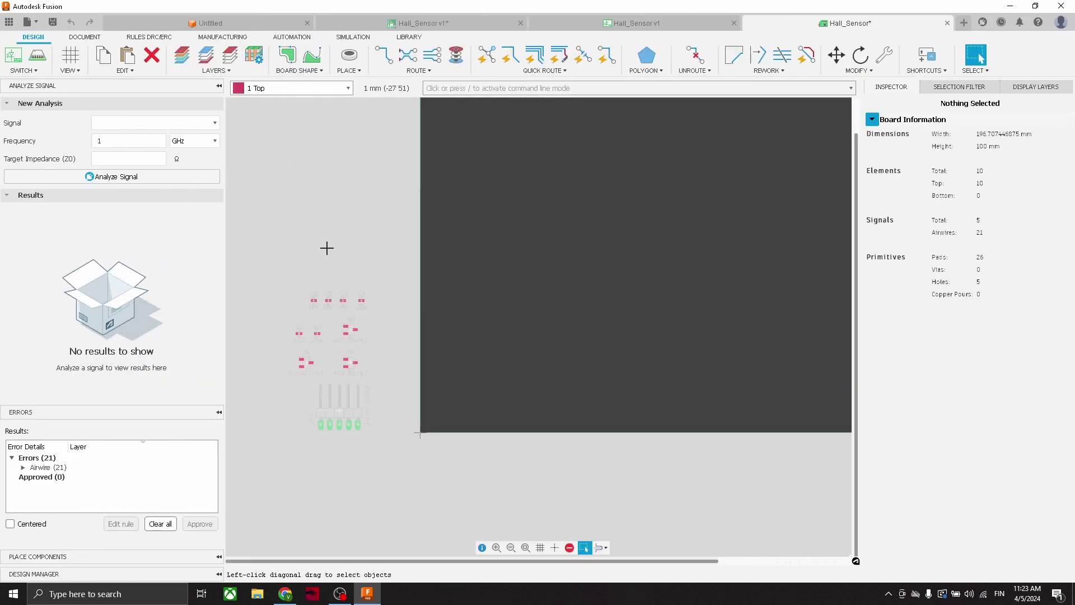
# Move the left edge of the board outline outward to x = -25 mm
pyautogui.scroll(-2, 352, 263)
pyautogui.scroll(3, 400, 380)
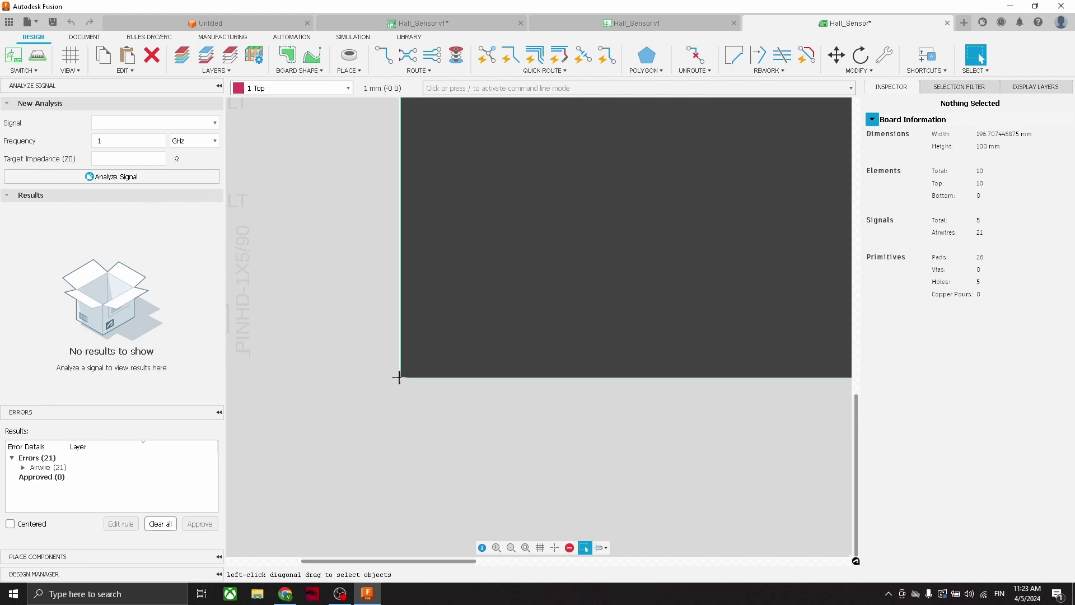
pyautogui.scroll(-3, 400, 384)
pyautogui.moveTo(401, 384); pyautogui.dragTo(485, 399, button='middle')
pyautogui.scroll(-2, 479, 370)
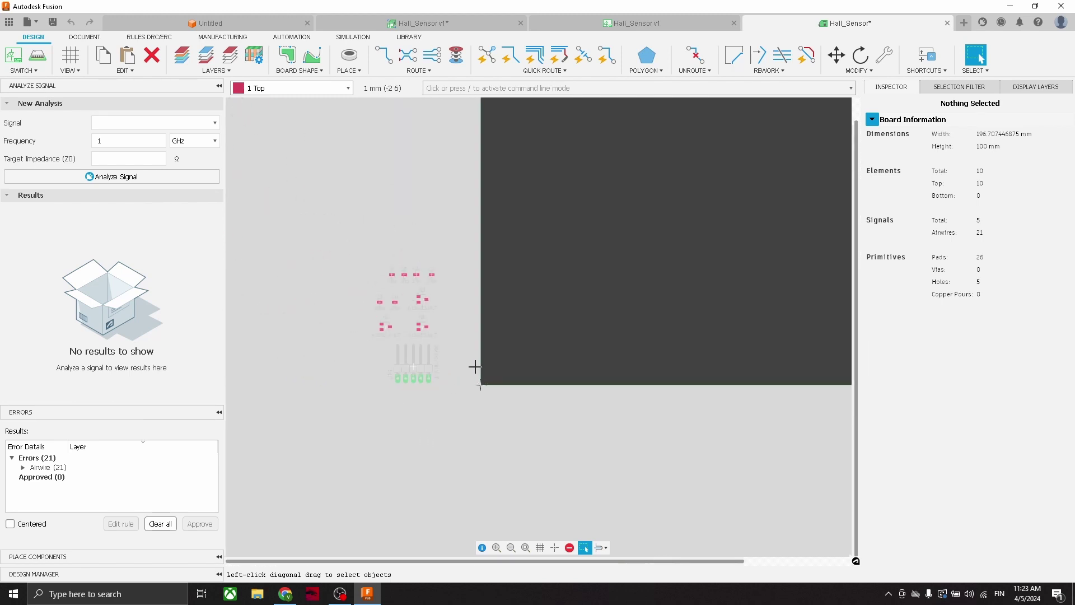
pyautogui.press('m')
pyautogui.click(420, 360)
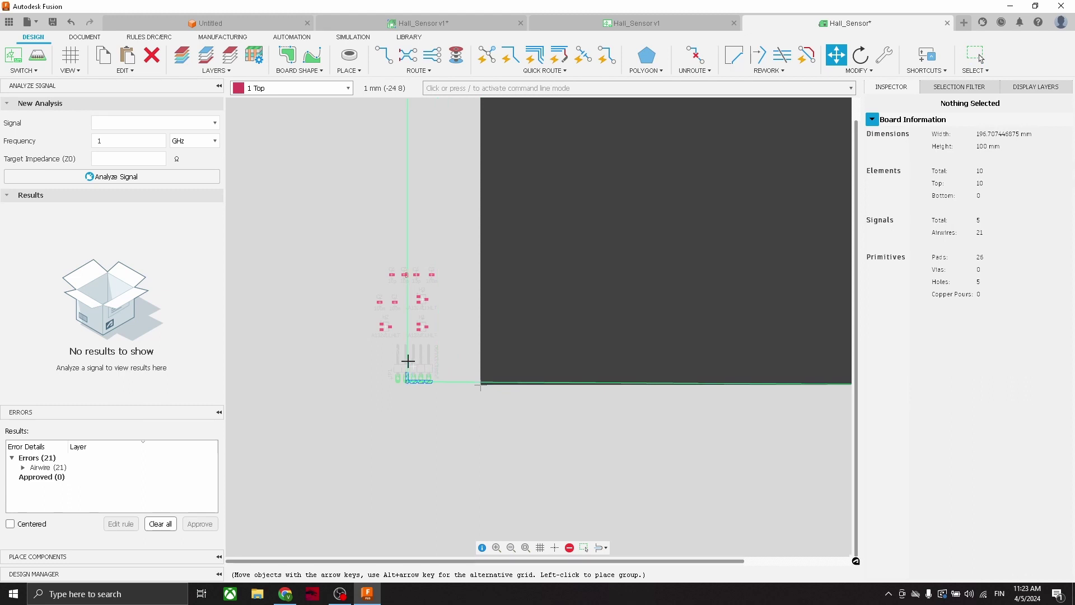
pyautogui.click(403, 360)
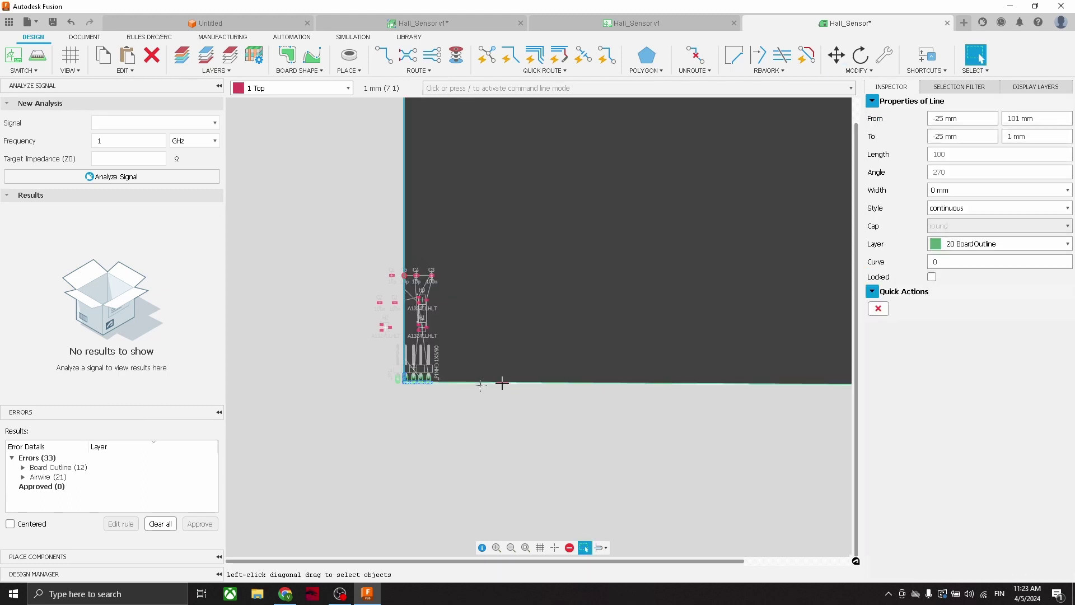
# Move the lower edge of the board outline down to about y = -25 mm
pyautogui.press('m')
pyautogui.click(502, 383)
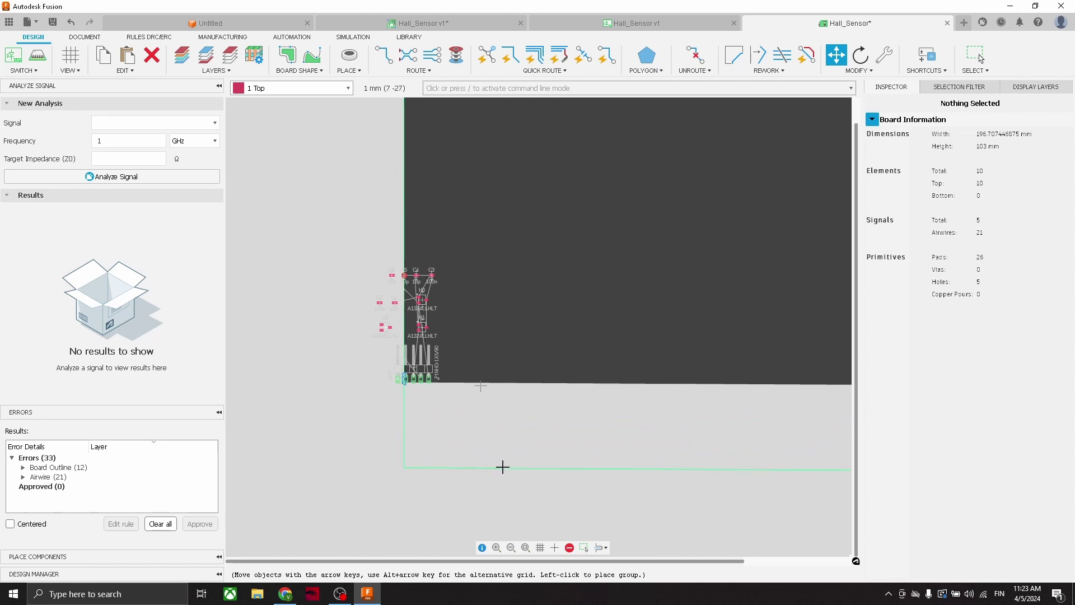
pyautogui.click(502, 462)
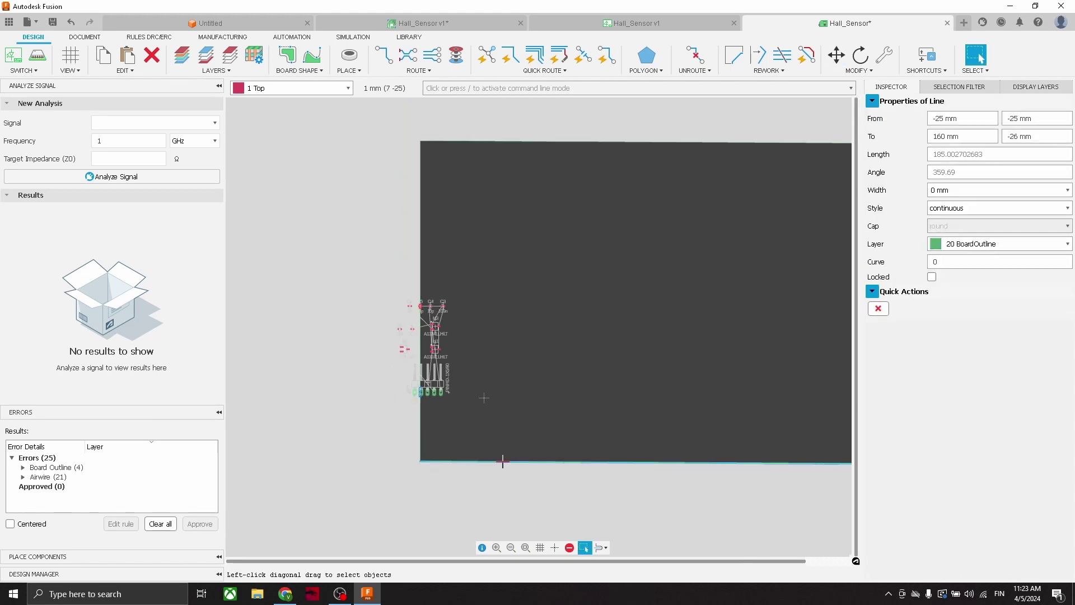
# Move the right edge of the board outline in to about x = 25 mm and the upper edge down to about y = 26 mm
pyautogui.press('m')
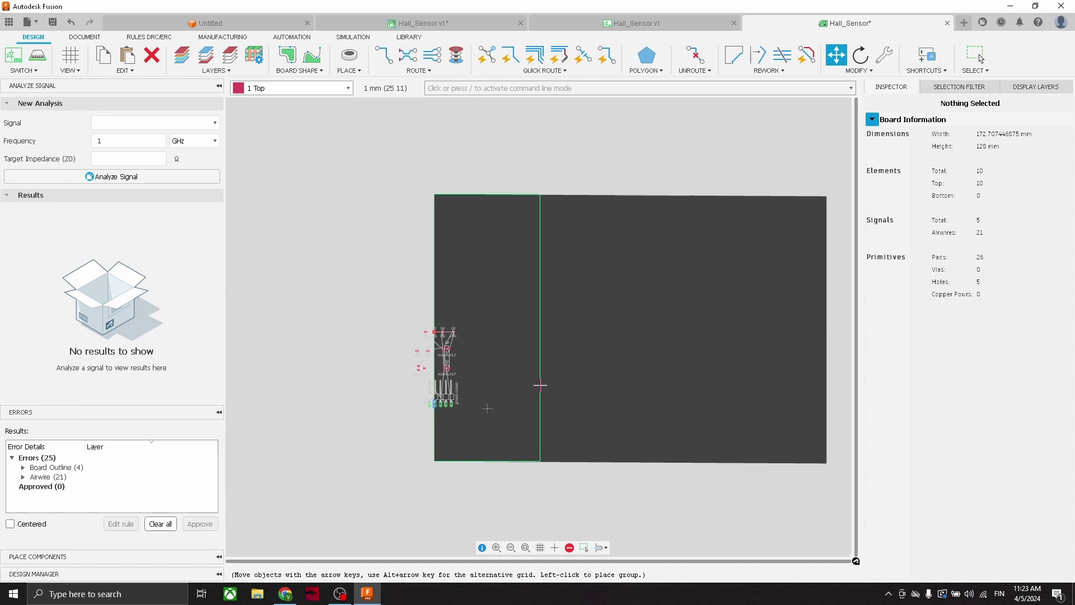
pyautogui.click(537, 383)
pyautogui.click(495, 193)
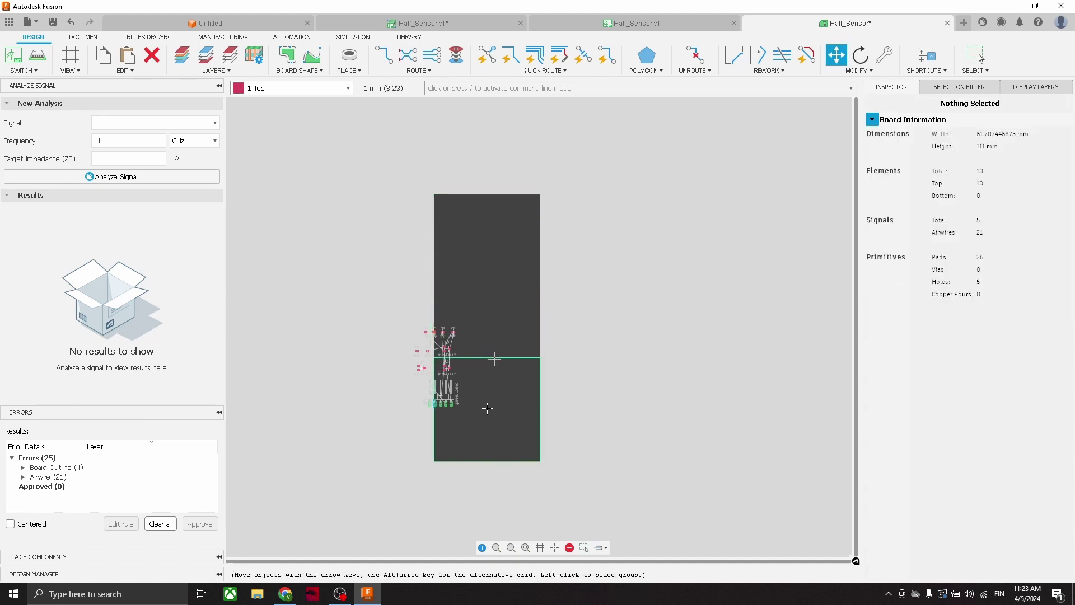
pyautogui.click(494, 355)
pyautogui.scroll(3, 495, 355)
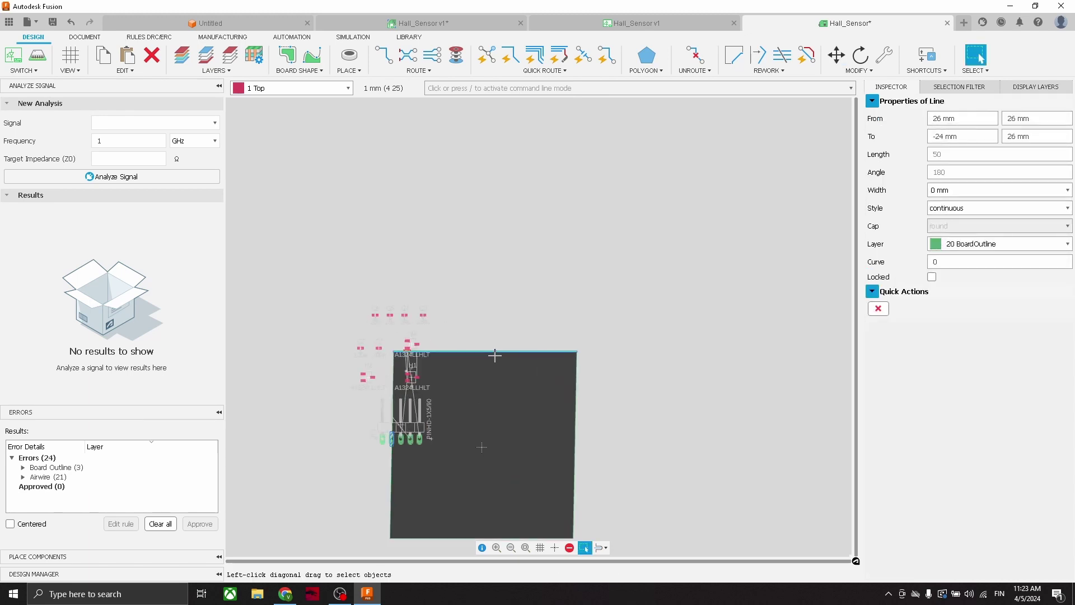
# Set the upper outline edge to run exactly from (25, 25) mm to (-25, 25) mm
pyautogui.press('Escape')
pyautogui.click(533, 351)
pyautogui.click(945, 136)
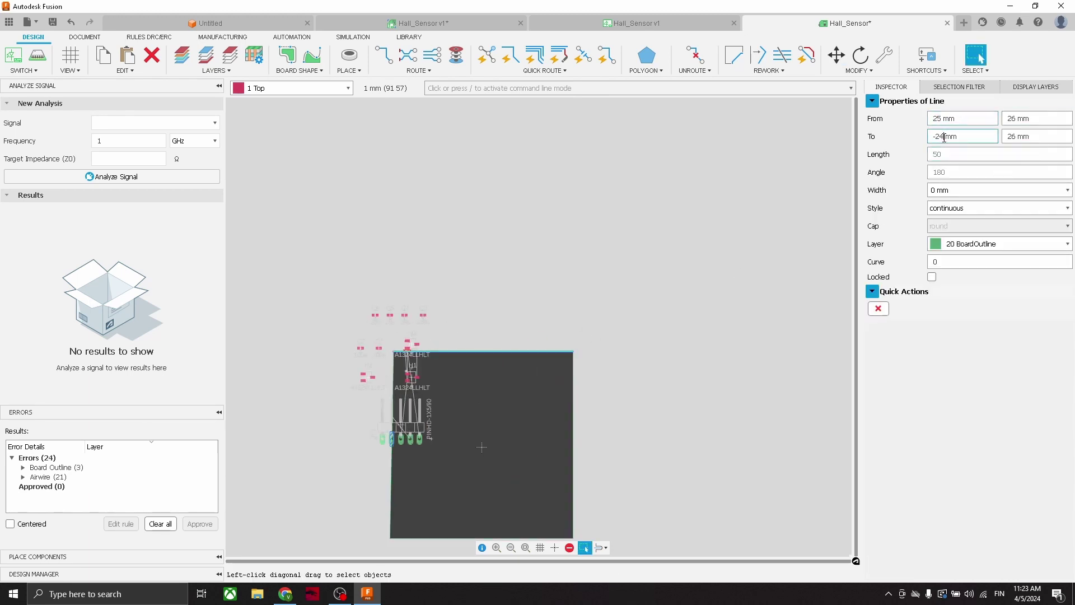
pyautogui.press('BackSpace')
pyautogui.write('5')
pyautogui.click(1014, 119)
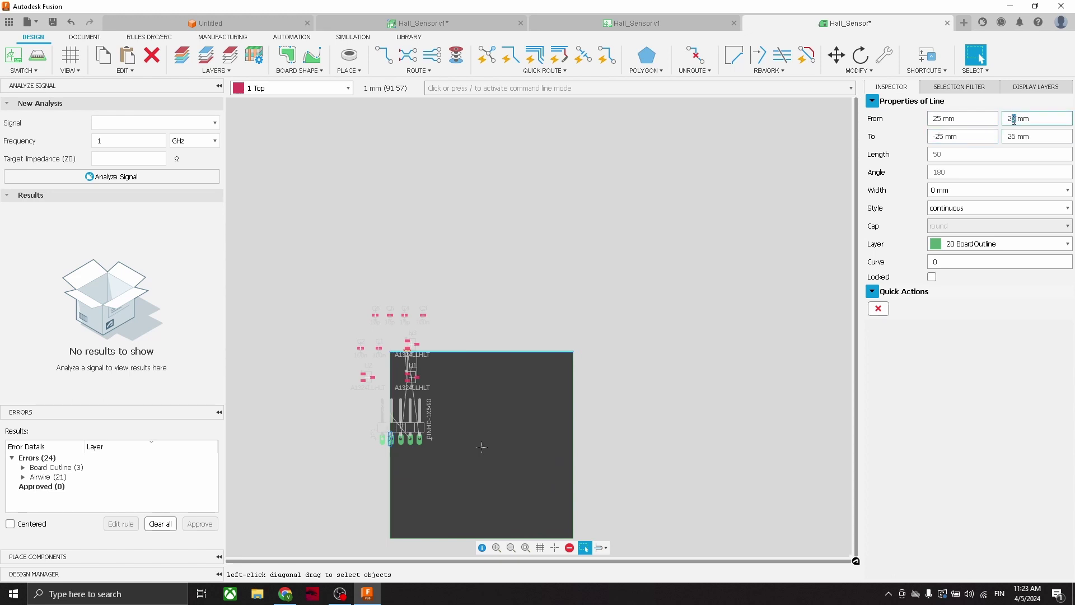
pyautogui.click(1013, 137)
pyautogui.press('BackSpace')
pyautogui.write('5')
pyautogui.press('Return')
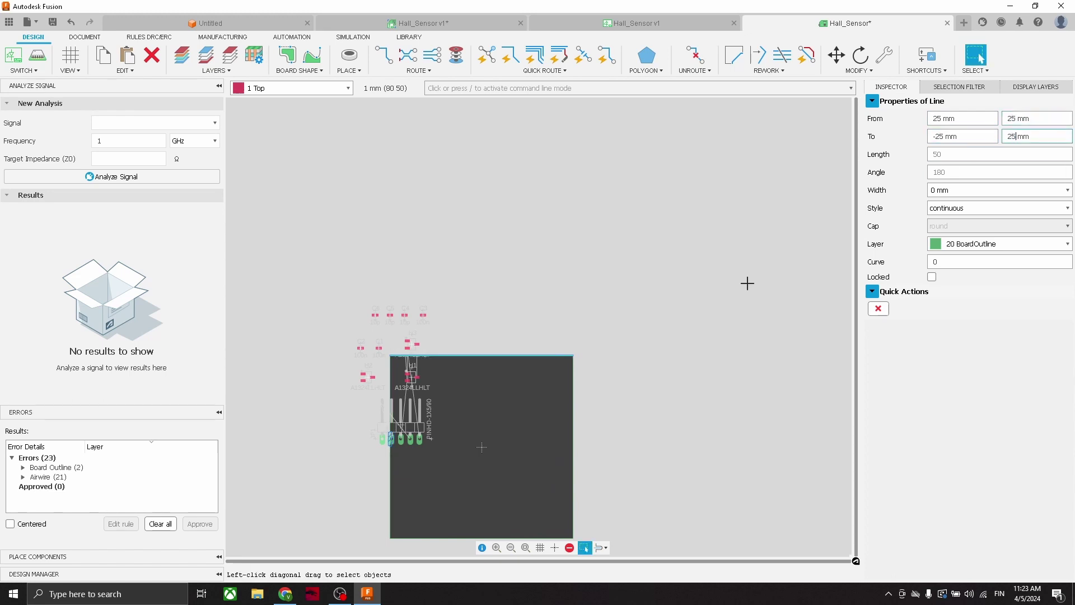
# Check the endpoint coordinates of all four board outline edges
pyautogui.click(572, 418)
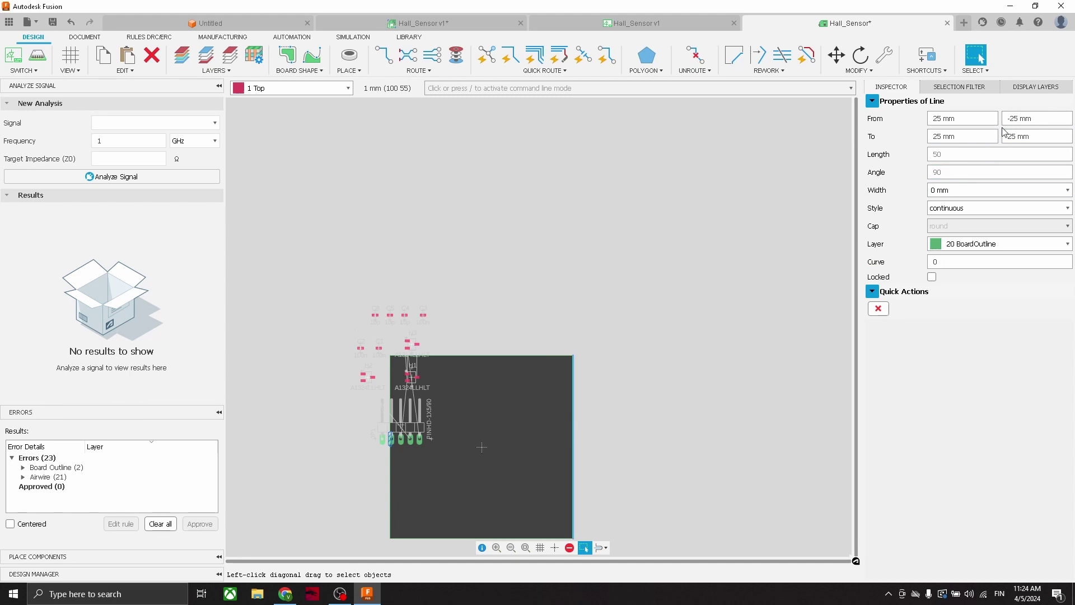
pyautogui.moveTo(714, 353); pyautogui.dragTo(761, 281, button='middle')
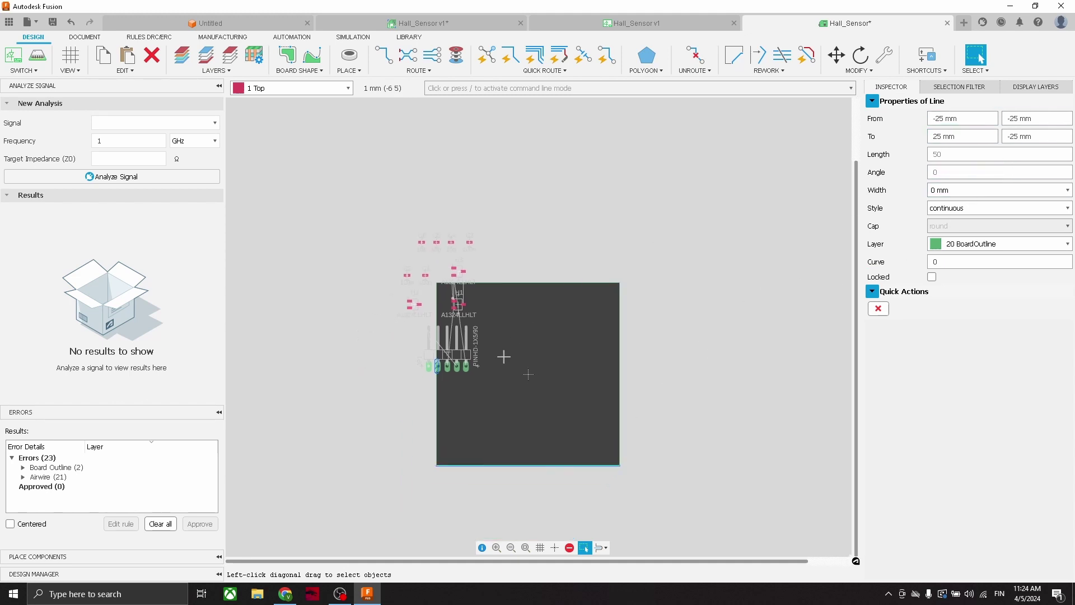
pyautogui.click(438, 409)
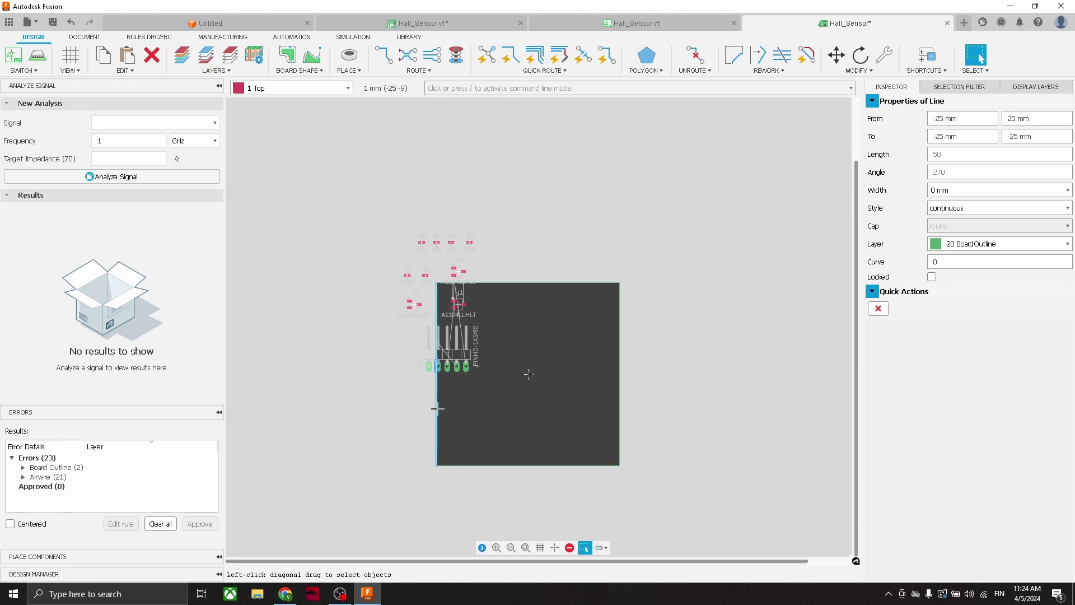
pyautogui.click(541, 283)
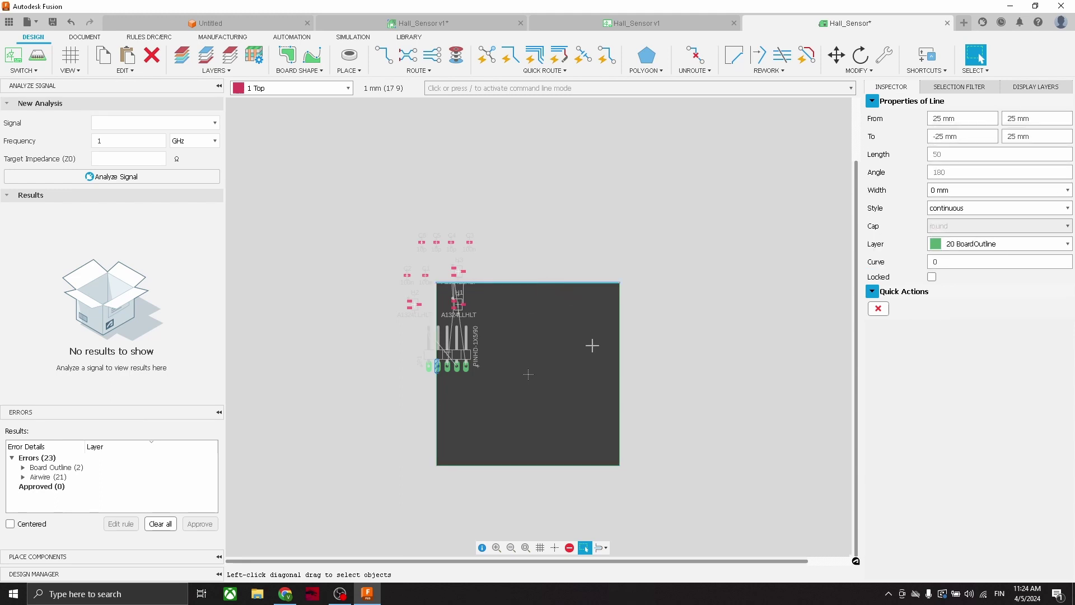
pyautogui.click(619, 386)
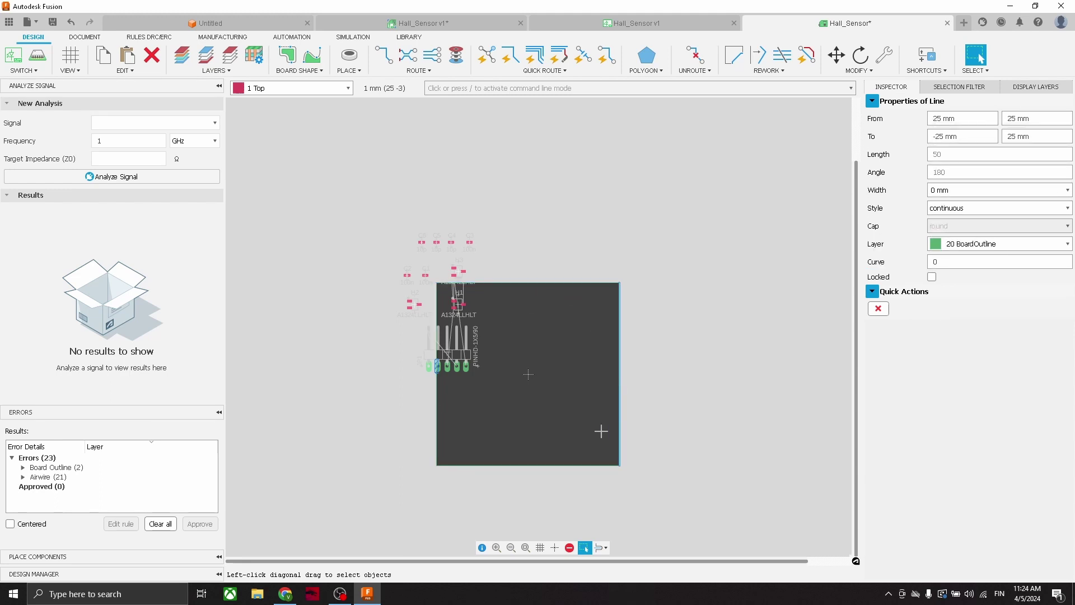
pyautogui.click(590, 464)
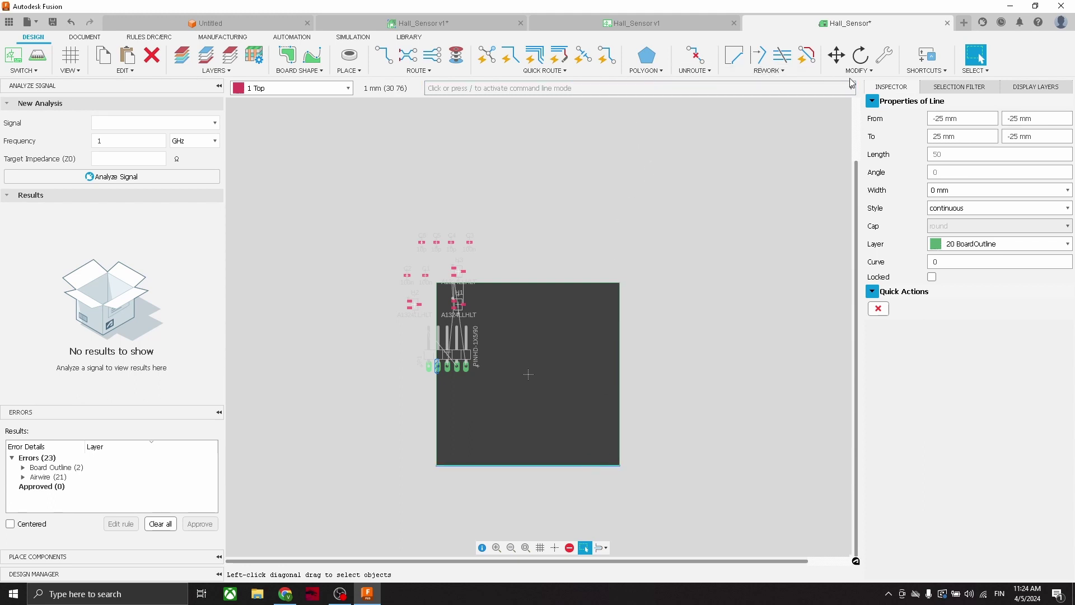
# Round all four corners of the board outline with a 25 mm radius Miter to make the board circular
pyautogui.click(768, 70)
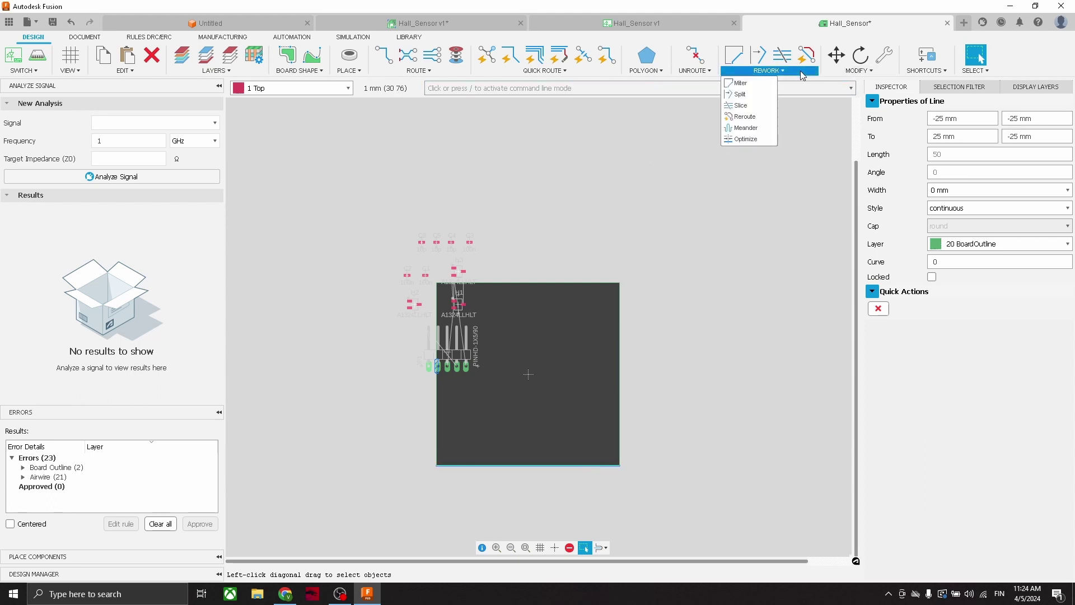
pyautogui.click(739, 83)
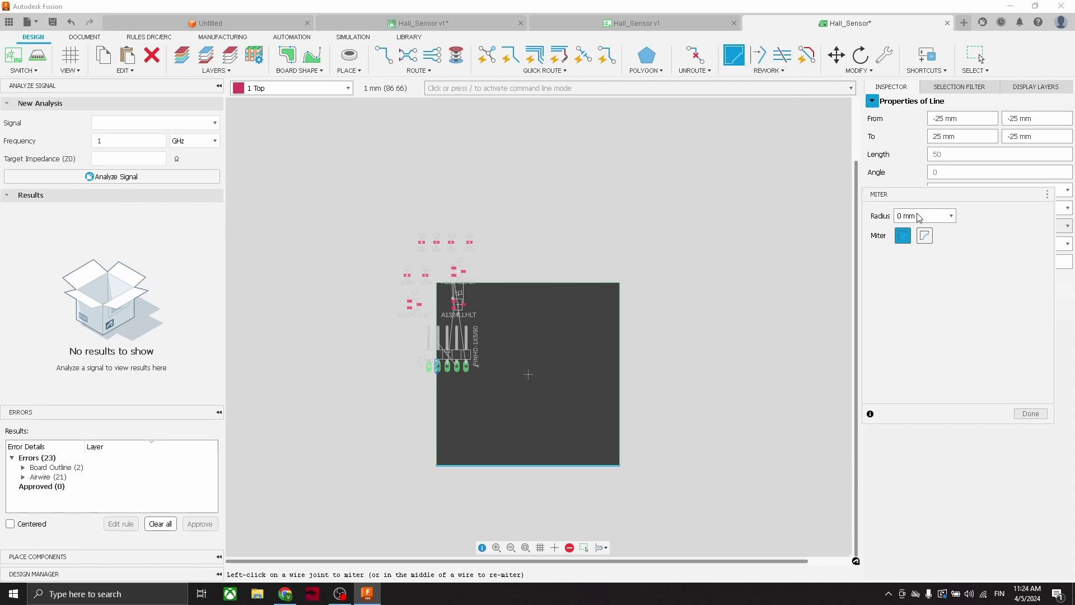
pyautogui.click(924, 238)
pyautogui.click(895, 216)
pyautogui.write('25')
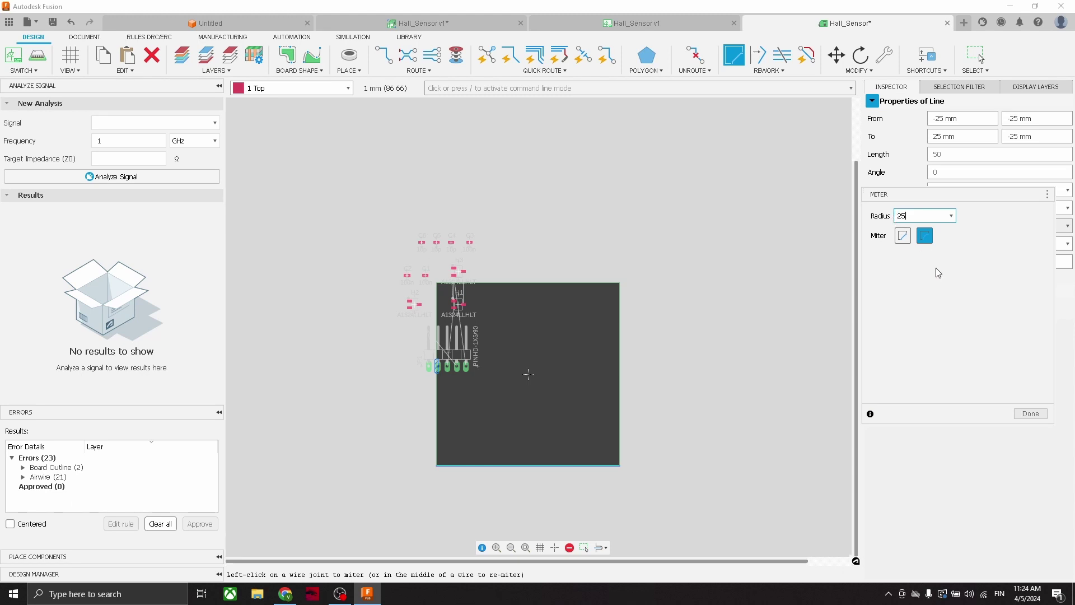
pyautogui.click(618, 283)
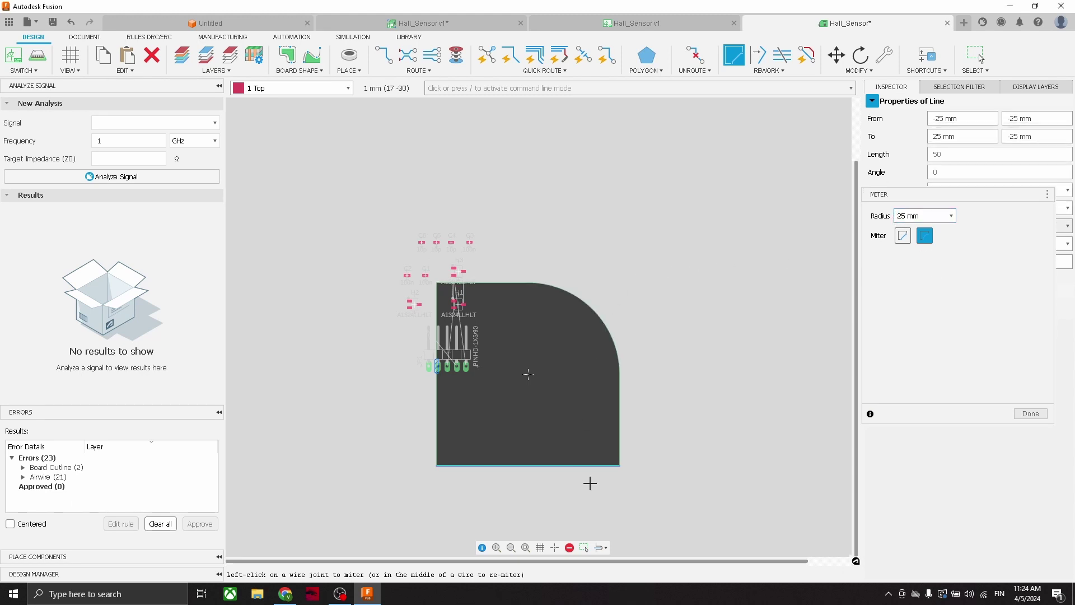
pyautogui.click(619, 465)
pyautogui.click(437, 465)
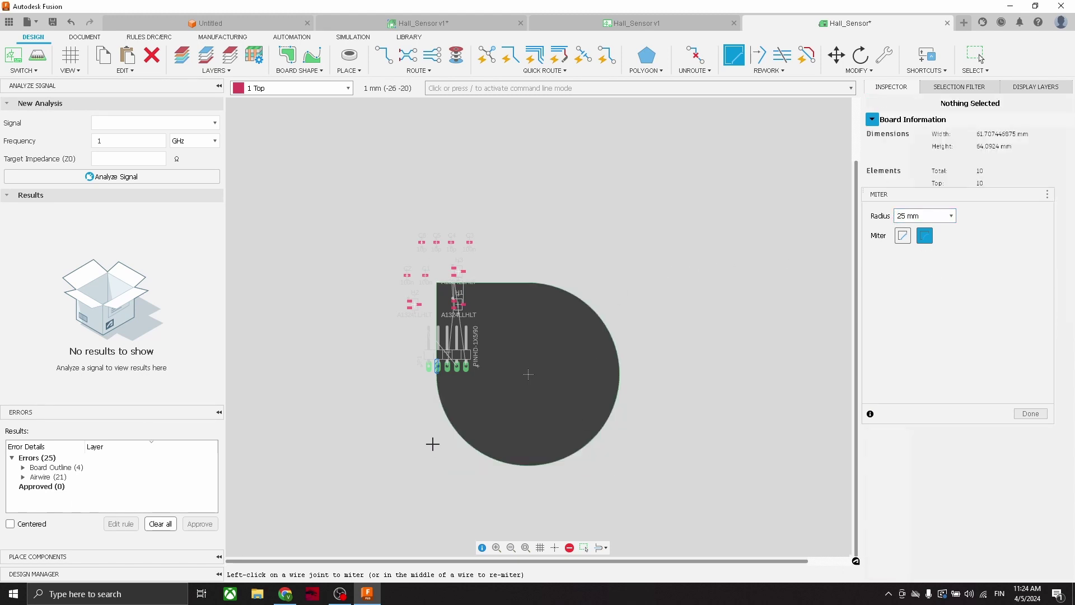
pyautogui.click(437, 283)
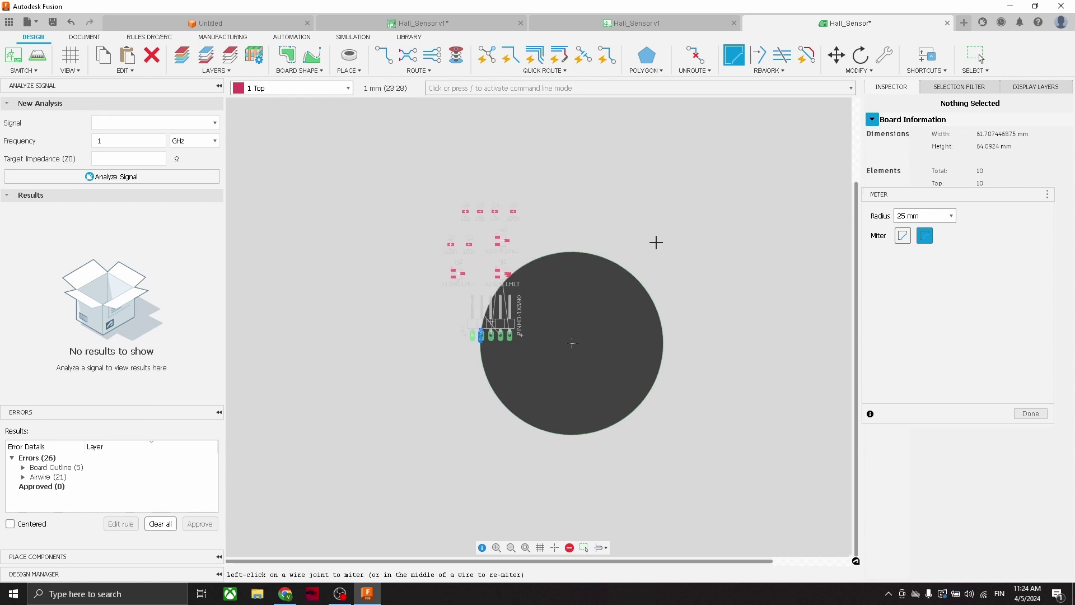
pyautogui.scroll(3, 564, 342)
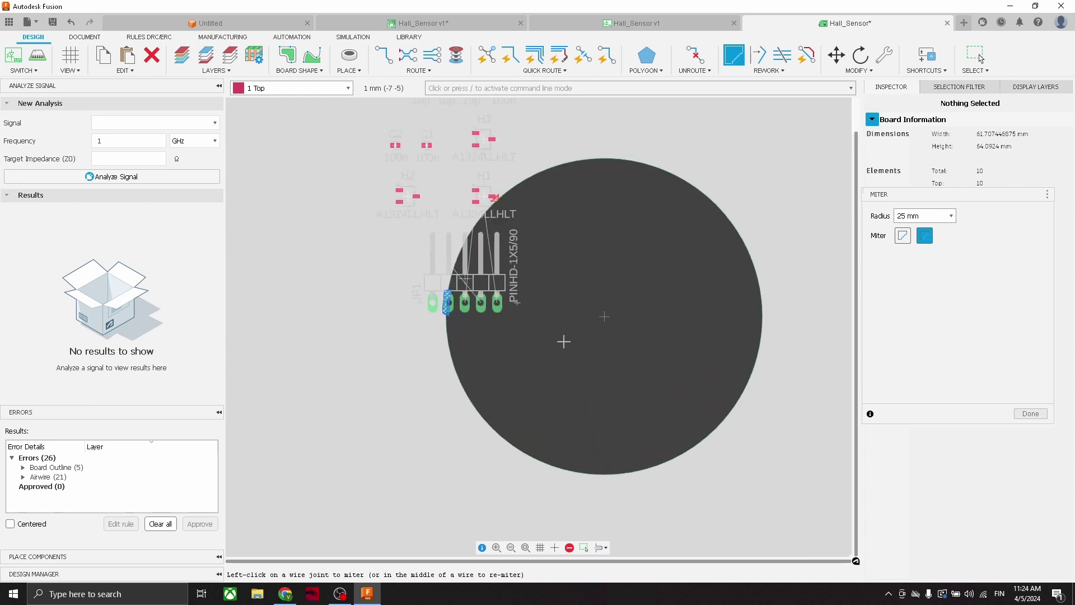
pyautogui.click(1031, 414)
# Draw an outline circle of about 15 mm radius centred on the origin to cut a central hole in the board
pyautogui.scroll(-3, 607, 295)
pyautogui.scroll(1, 558, 308)
pyautogui.scroll(2, 558, 308)
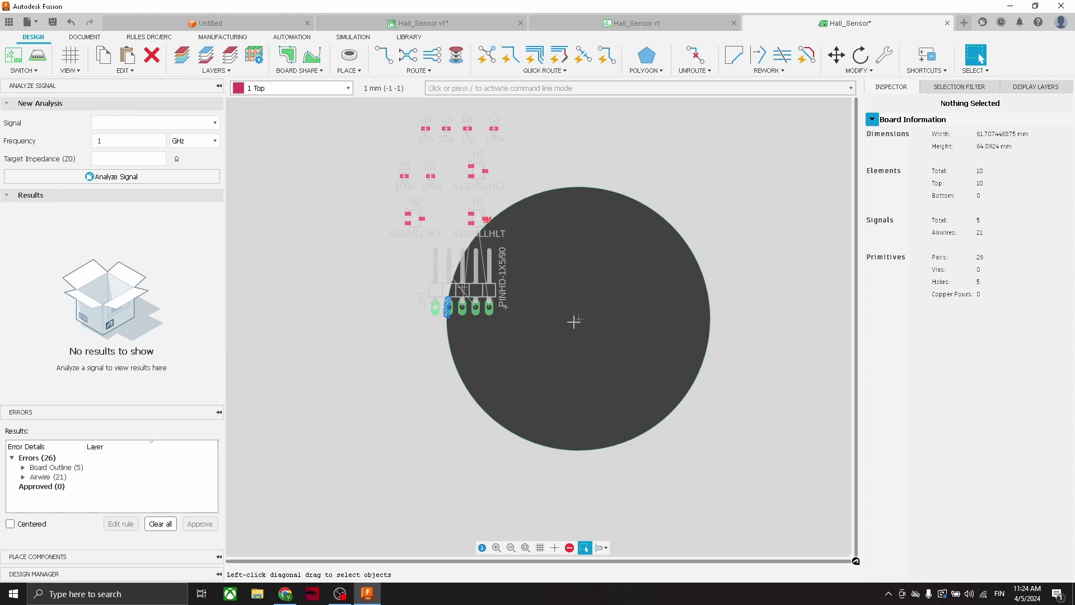
pyautogui.click(298, 70)
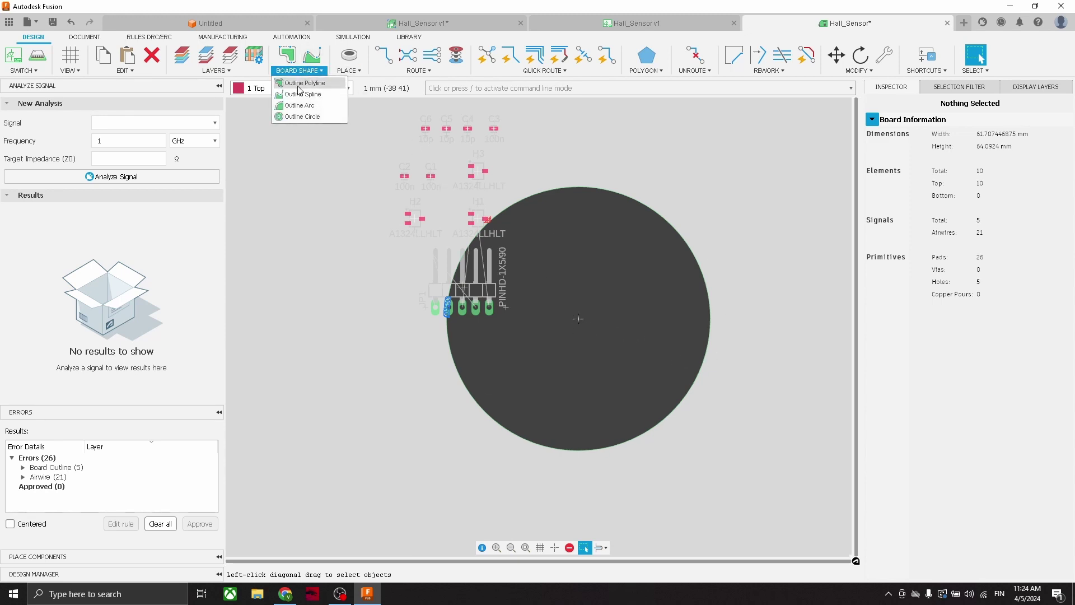
pyautogui.click(302, 117)
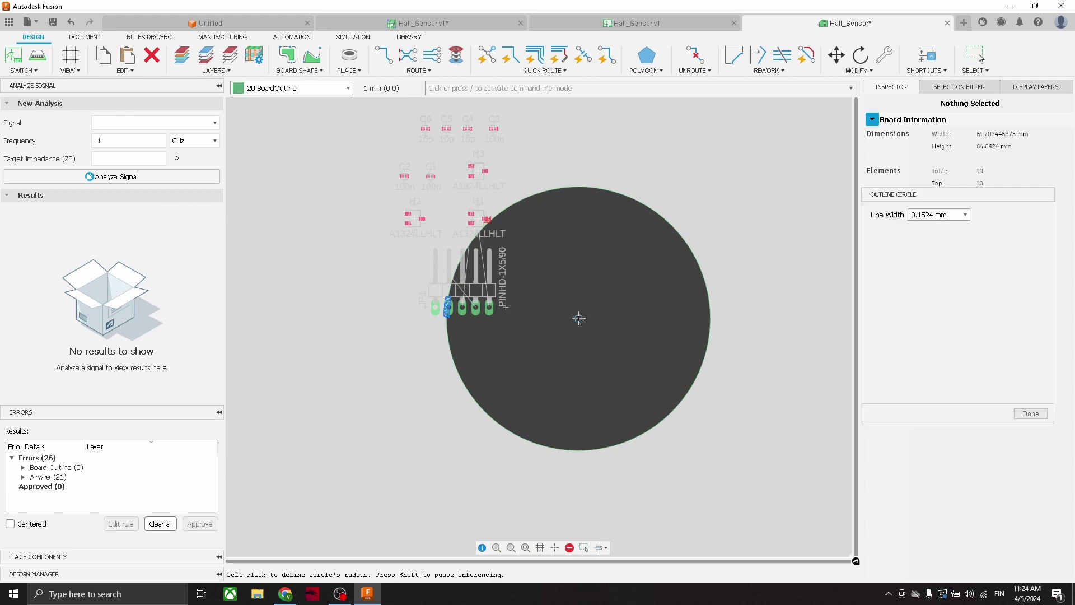
pyautogui.click(579, 318)
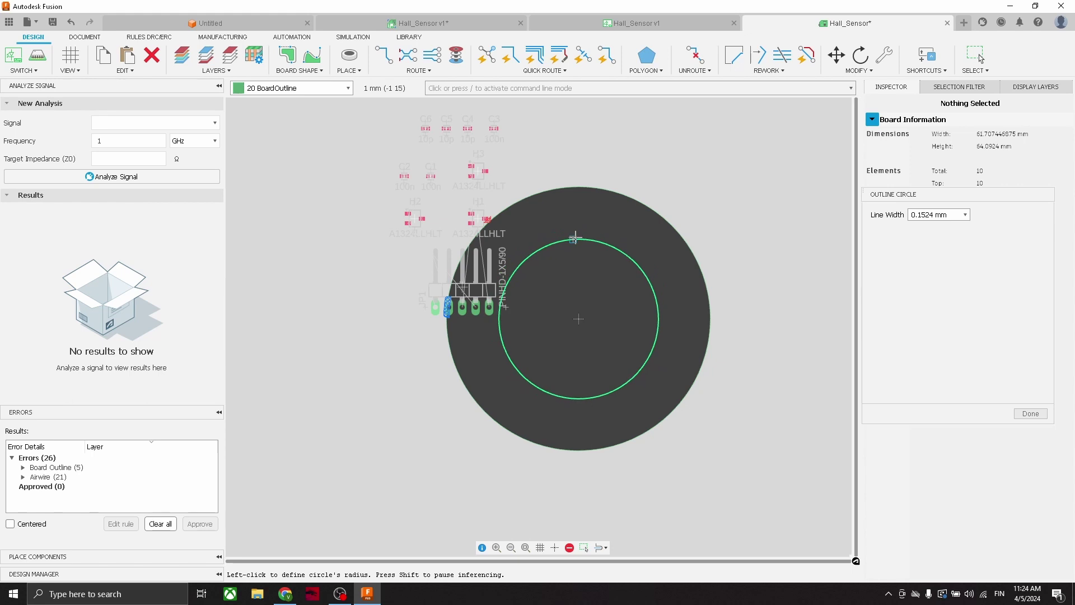
pyautogui.click(579, 238)
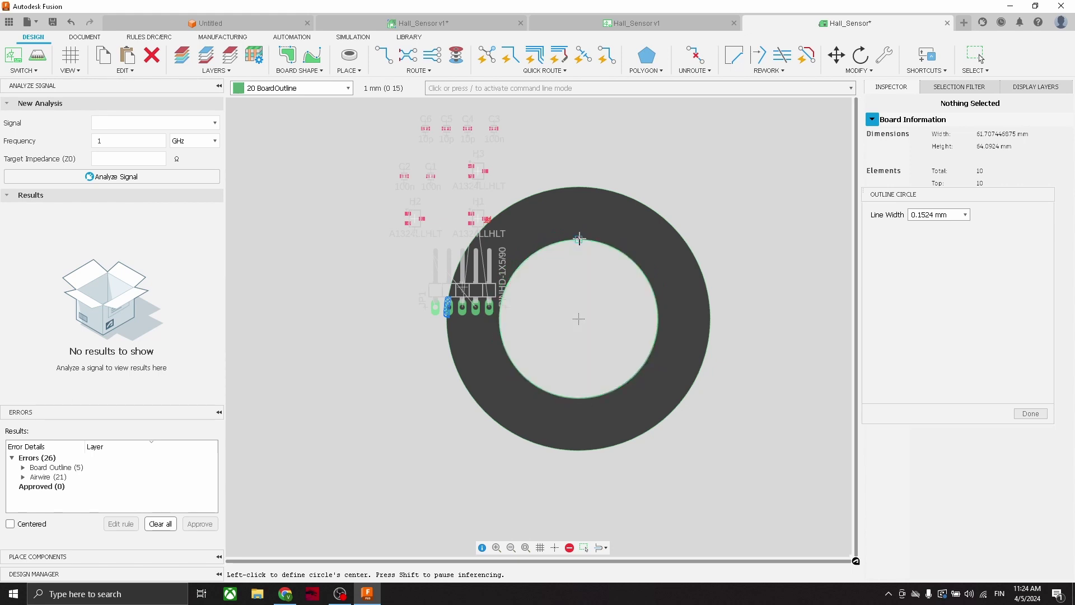
pyautogui.scroll(-3, 613, 301)
pyautogui.press('Escape')
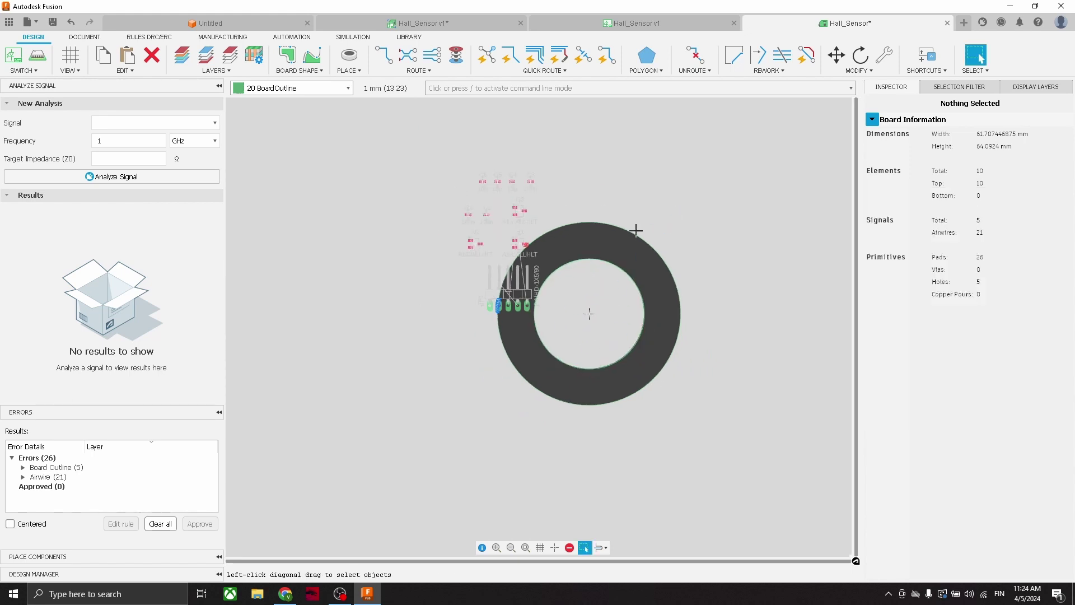
# Move the JP1 pin header onto the upper part of the ring, with its pins pointing outward over the edge
pyautogui.scroll(2, 626, 231)
pyautogui.press('m')
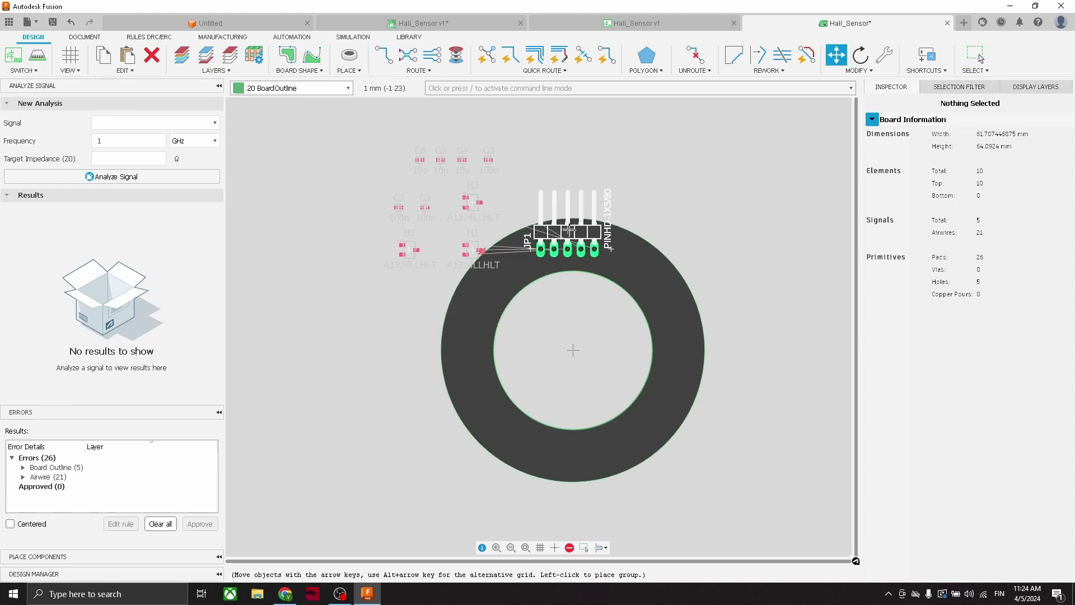
pyautogui.click(976, 56)
# Set the radius of the inner outline circle to 12 mm
pyautogui.scroll(2, 576, 271)
pyautogui.click(576, 271)
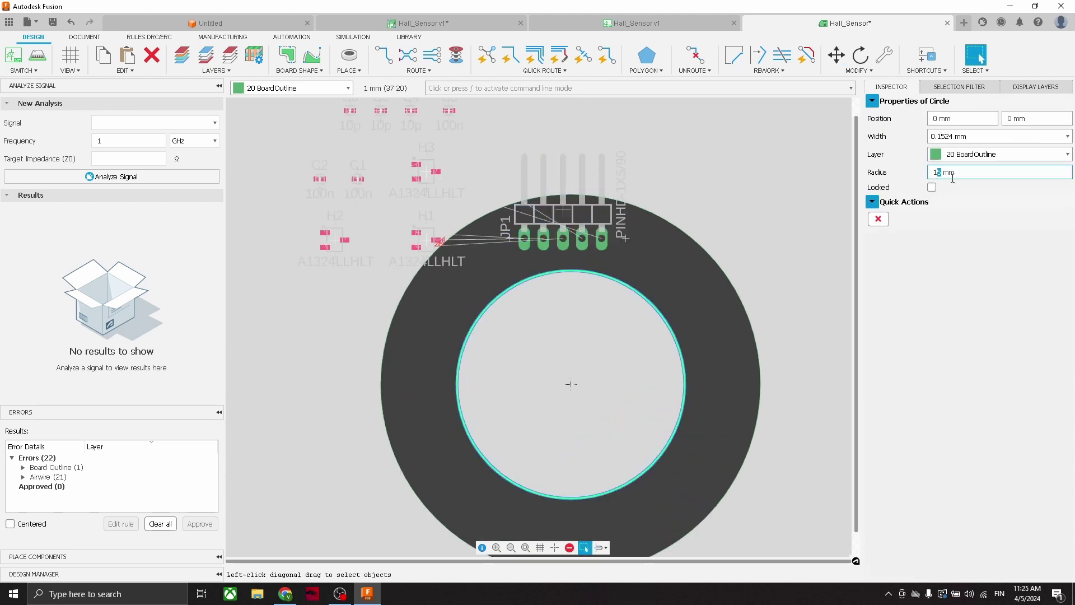
pyautogui.write('2')
pyautogui.press('Return')
pyautogui.click(980, 58)
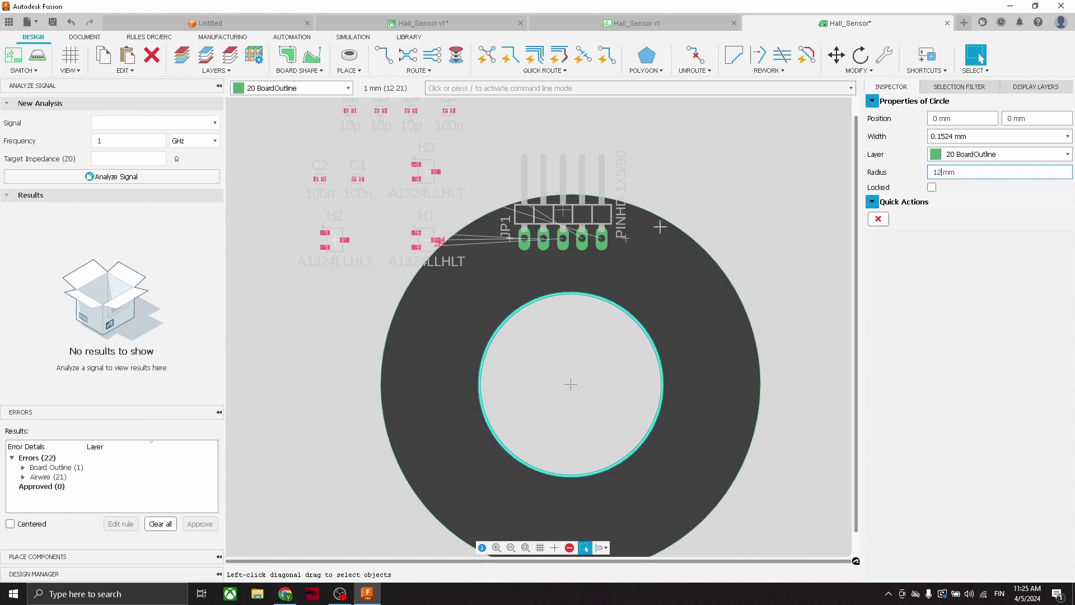
pyautogui.scroll(-1, 468, 175)
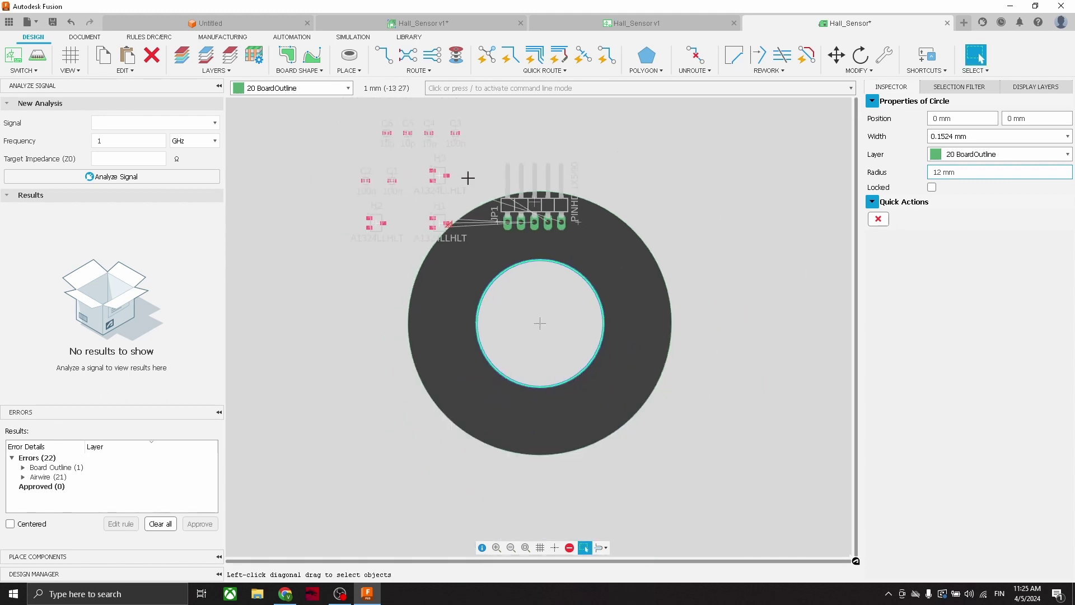
# Move capacitor C5 to the empty area outside the board, to the right of the JP1 header
pyautogui.scroll(2, 468, 144)
pyautogui.click(456, 140)
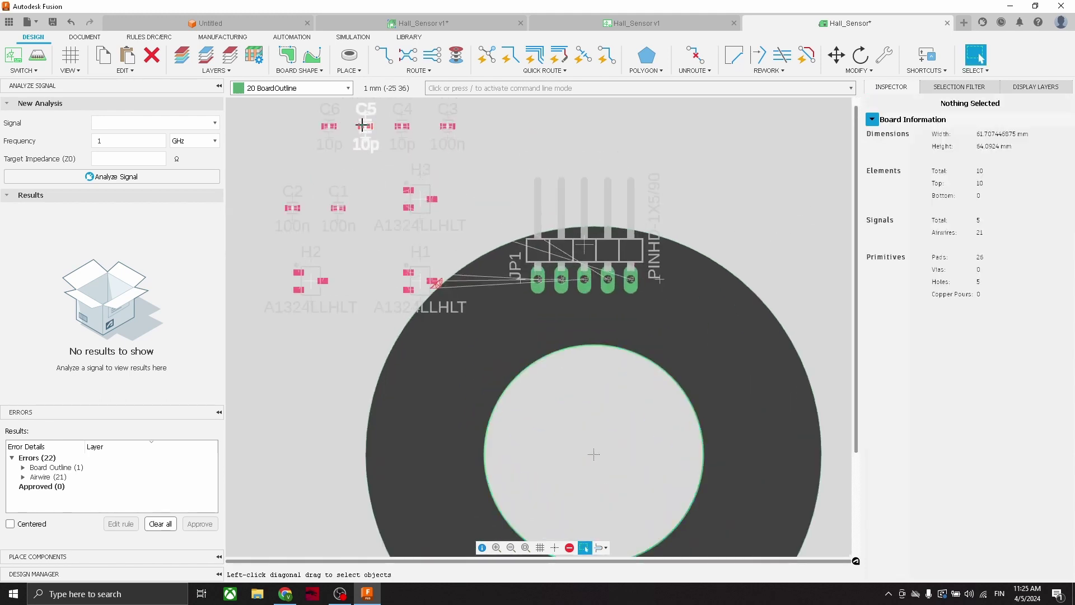
pyautogui.click(776, 180)
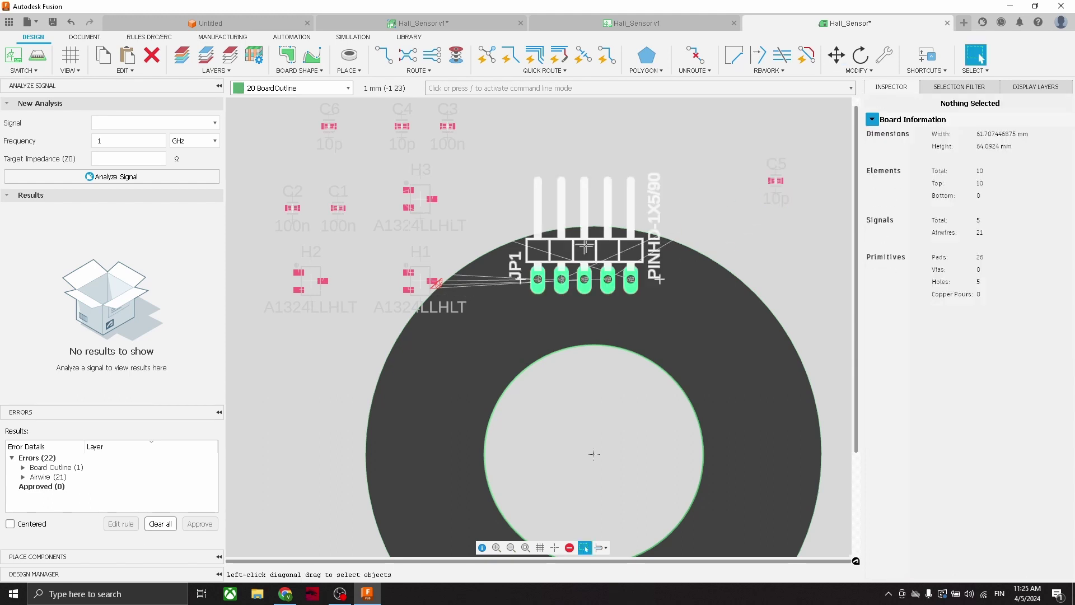
# Mirror the JP1 pin header to the bottom side of the board
pyautogui.click(655, 235)
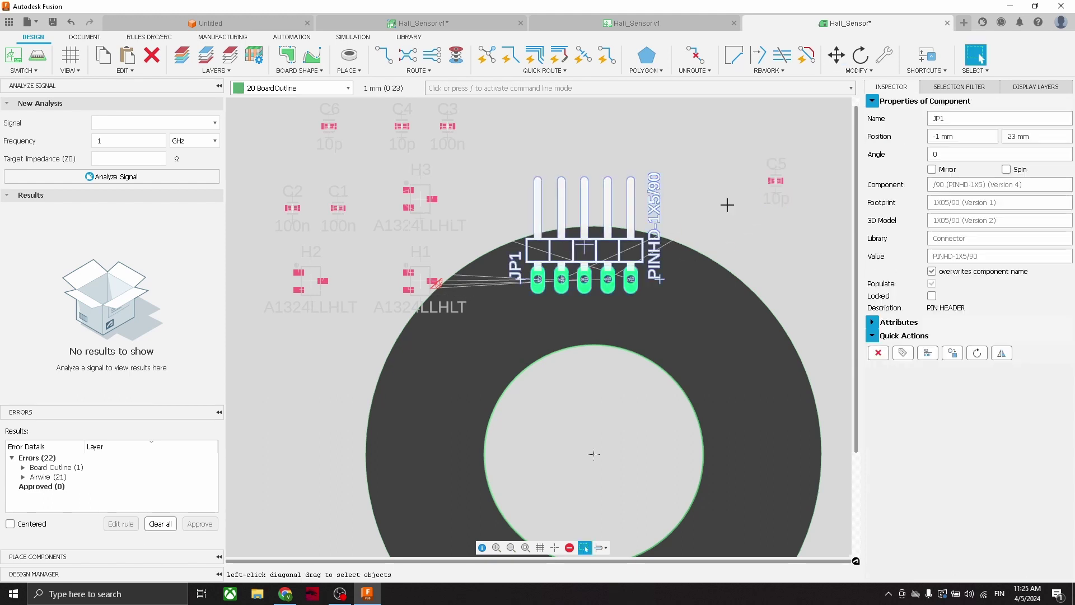
pyautogui.click(932, 170)
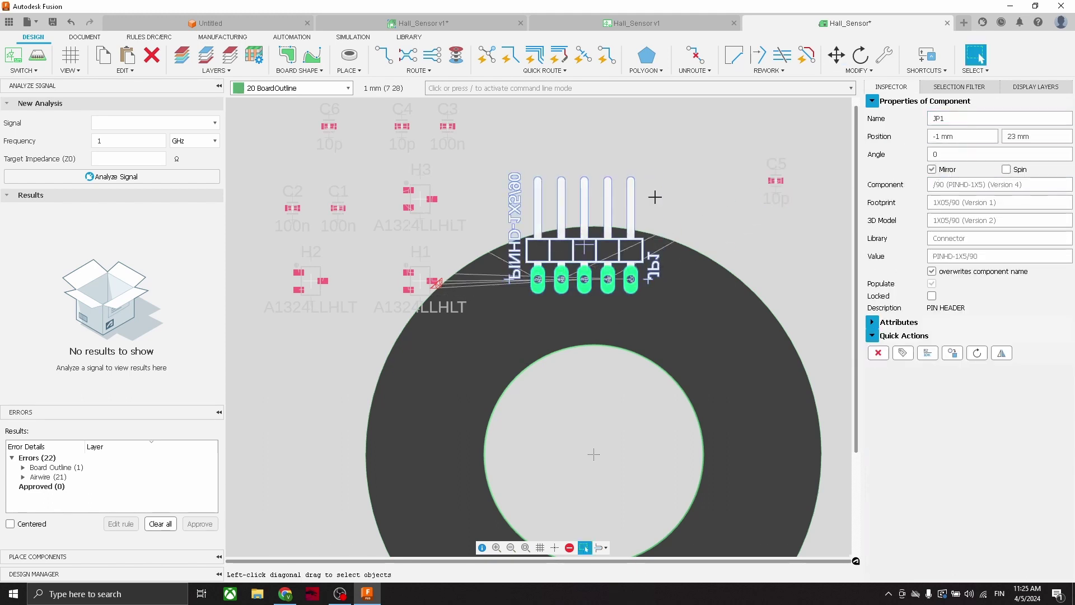
pyautogui.click(672, 201)
# Move capacitor C5 onto the ring just below the JP1 header pads, at -3, 16 mm
pyautogui.scroll(1, 714, 183)
pyautogui.scroll(1, 713, 182)
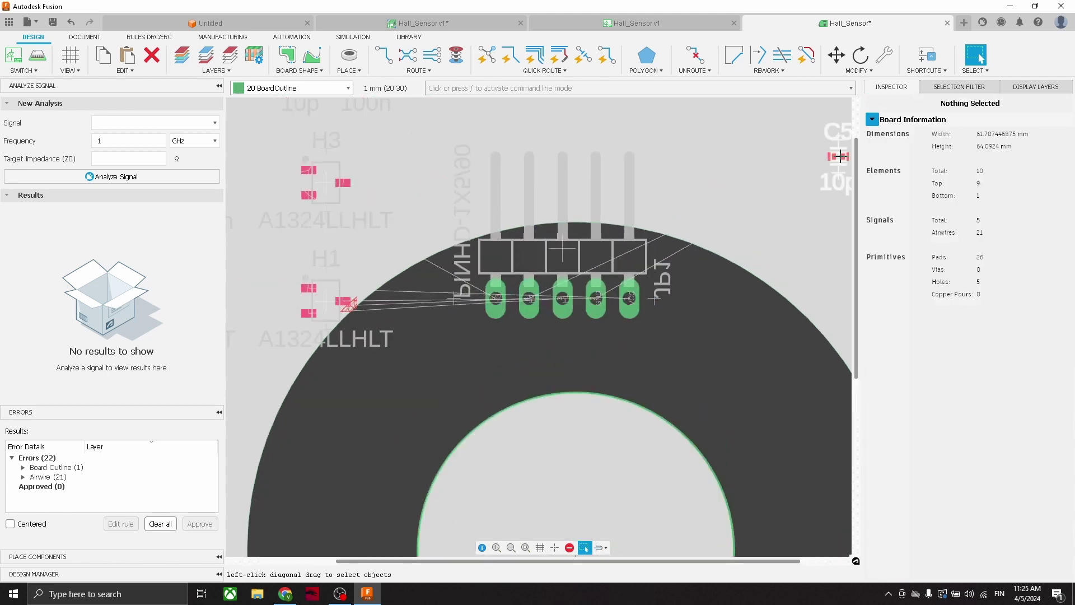
pyautogui.click(837, 155)
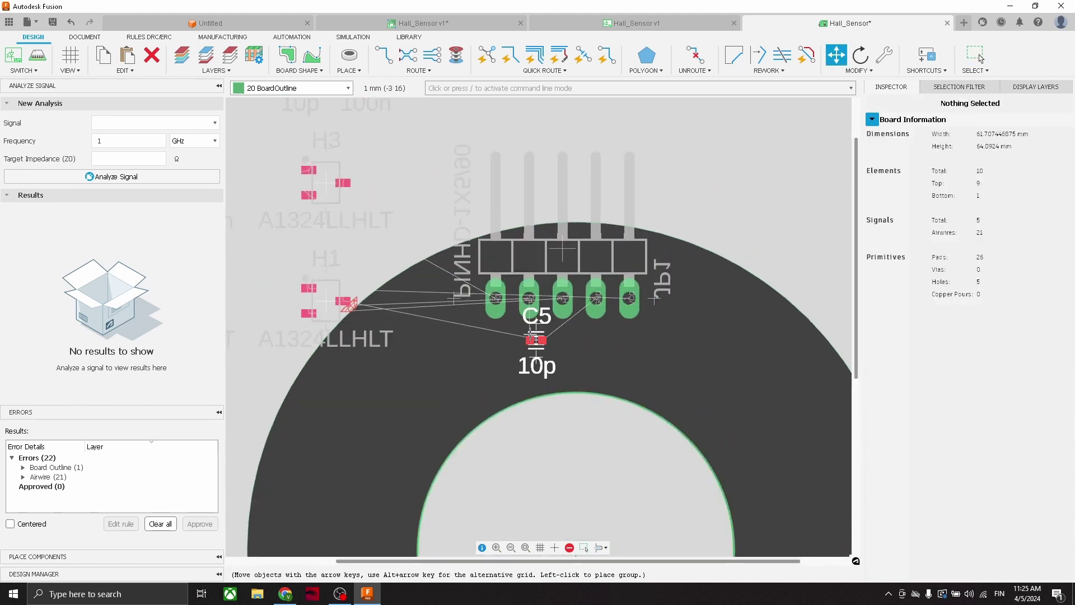
pyautogui.click(536, 340)
pyautogui.press('Escape')
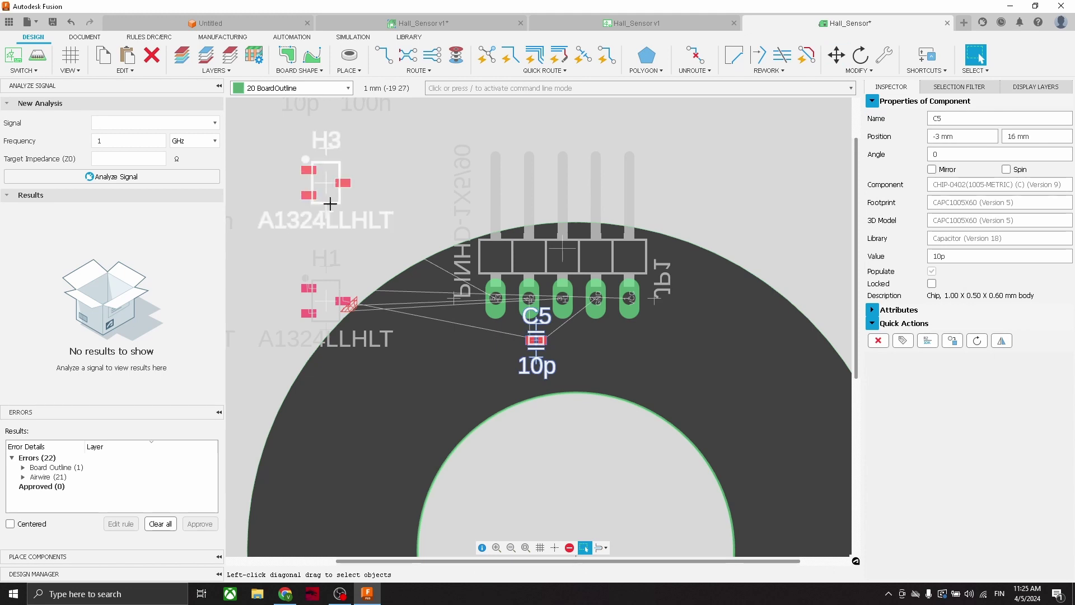
# Move capacitor C4 below the H1 pad of the header and C6 below the H3 pad, in line with C5 at Y 16 mm
pyautogui.scroll(-2, 592, 237)
pyautogui.scroll(1, 427, 152)
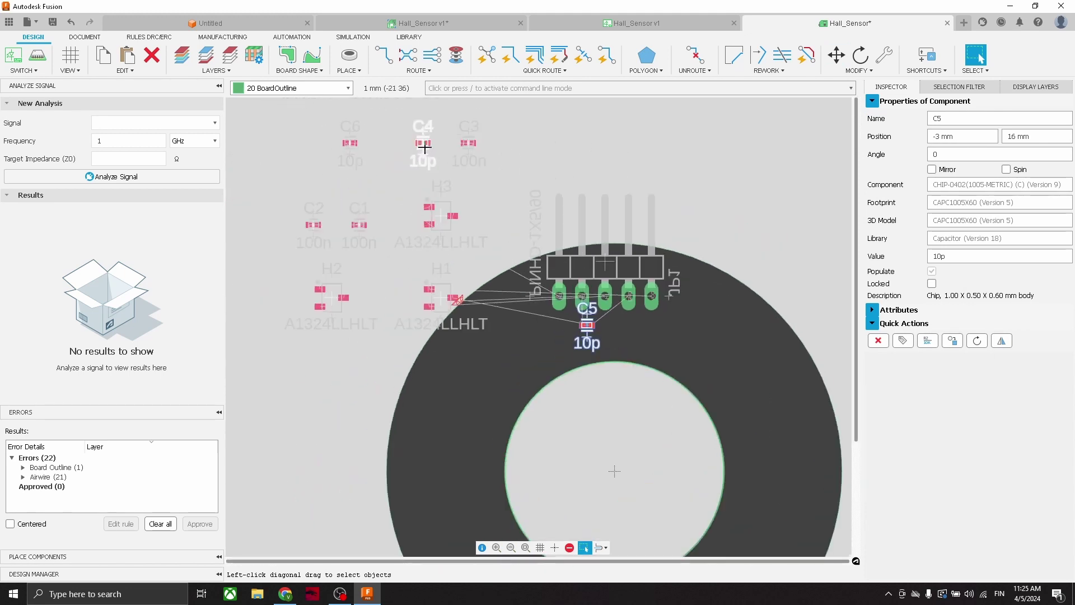
pyautogui.press('m')
pyautogui.click(424, 144)
pyautogui.click(605, 325)
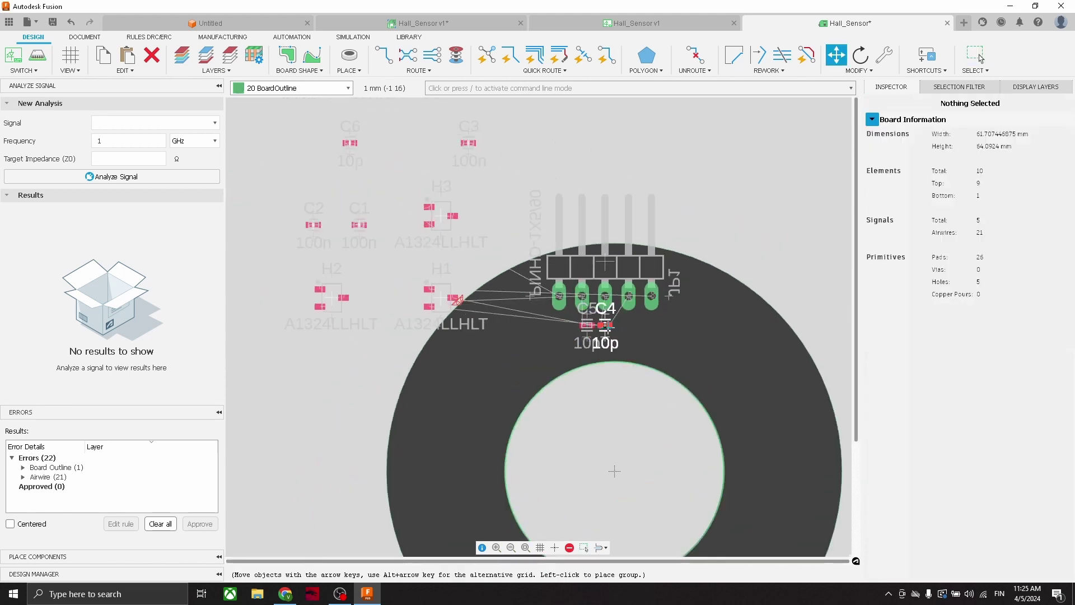
pyautogui.press('Escape')
pyautogui.press('m')
pyautogui.click(350, 142)
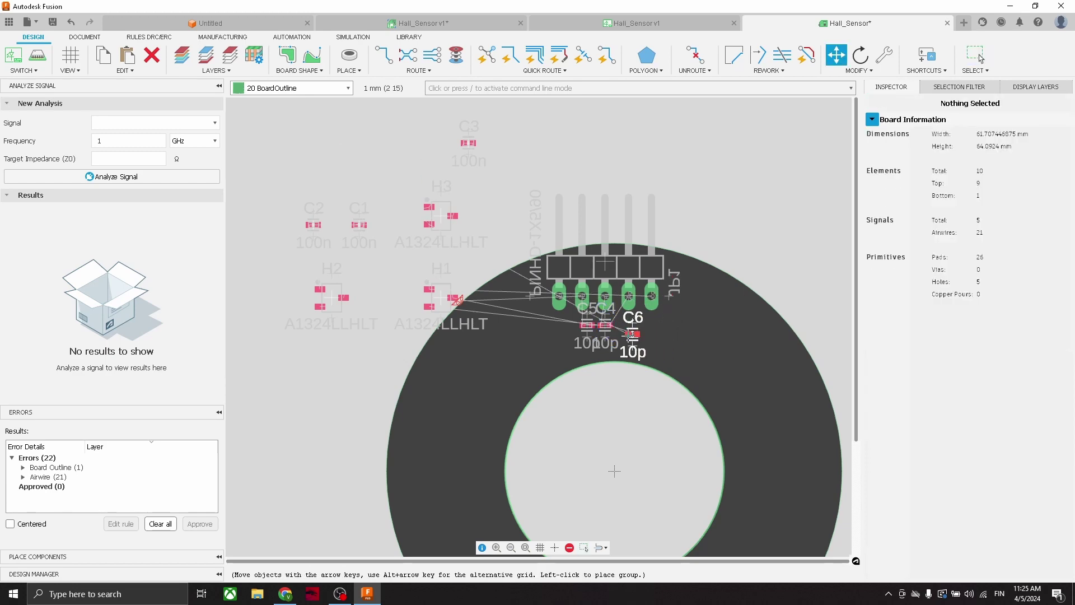
pyautogui.click(559, 325)
pyautogui.press('Escape')
# Rotate capacitors C6, C5 and C4 to 270 degrees so their signal pads face the header
pyautogui.scroll(3, 556, 324)
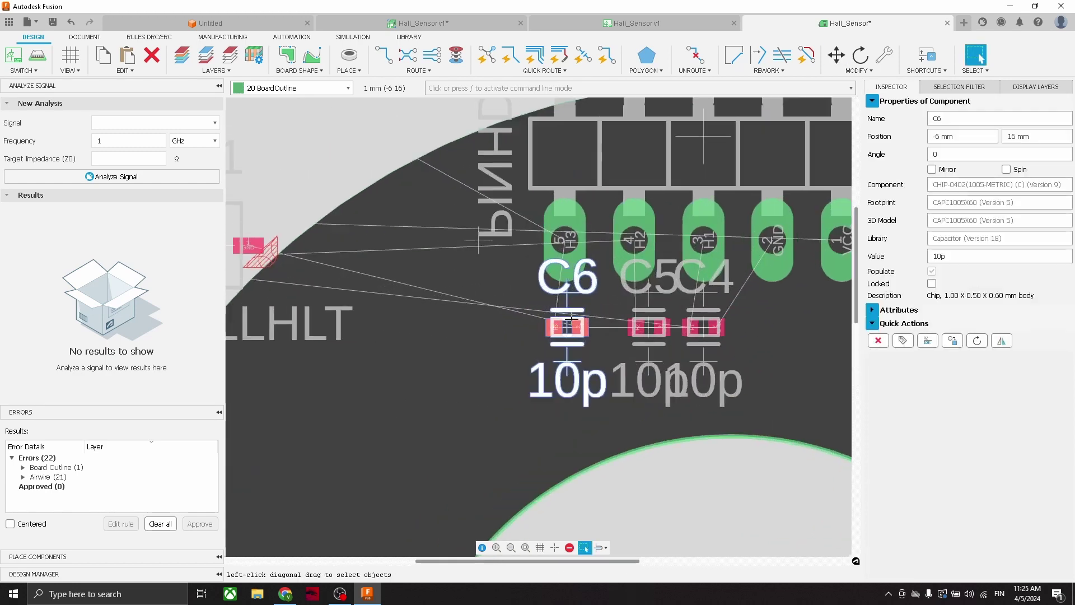
pyautogui.press('r')
pyautogui.scroll(2, 597, 326)
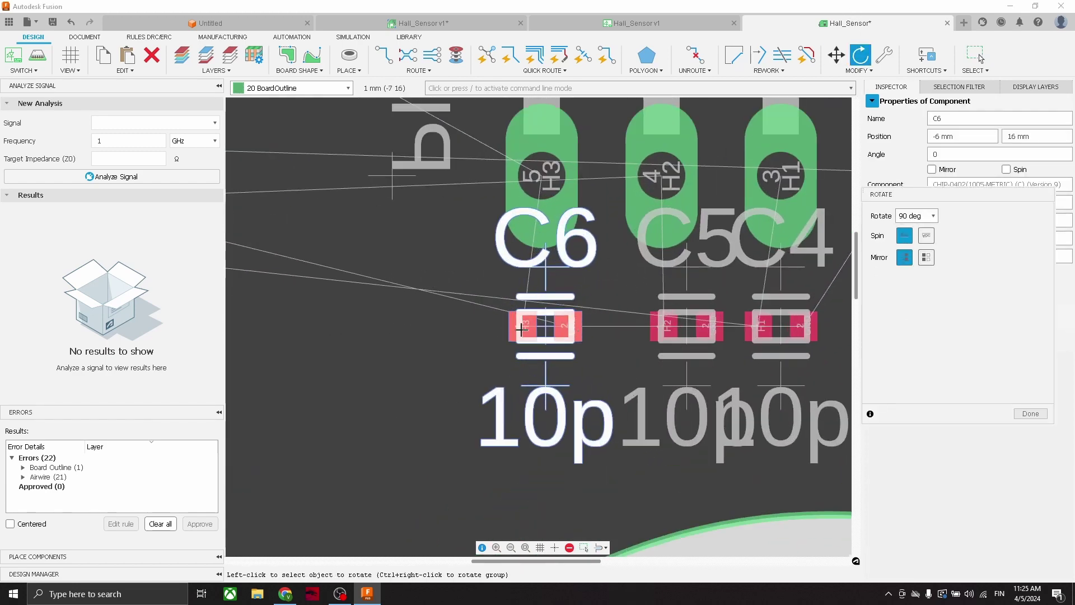
pyautogui.click(544, 327)
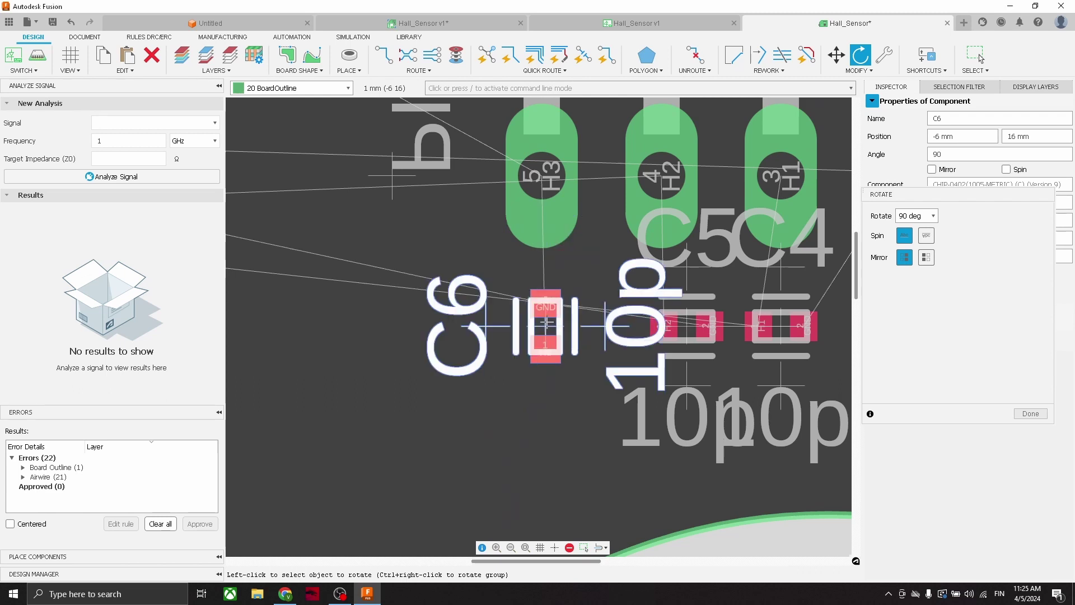
pyautogui.click(546, 325)
pyautogui.click(545, 325)
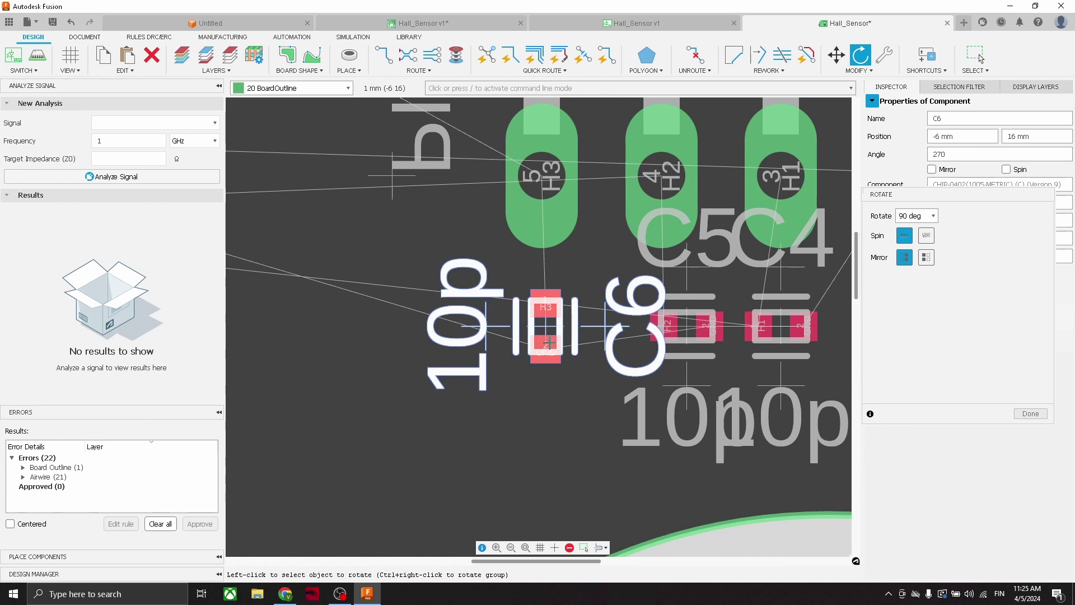
pyautogui.click(687, 326)
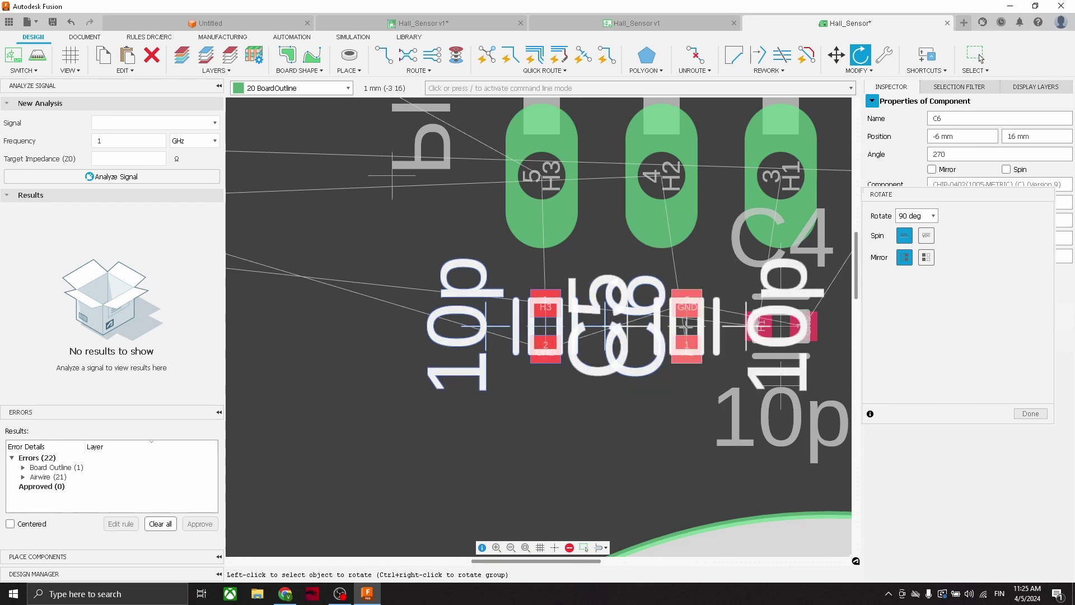
pyautogui.click(687, 327)
pyautogui.click(686, 326)
pyautogui.click(768, 329)
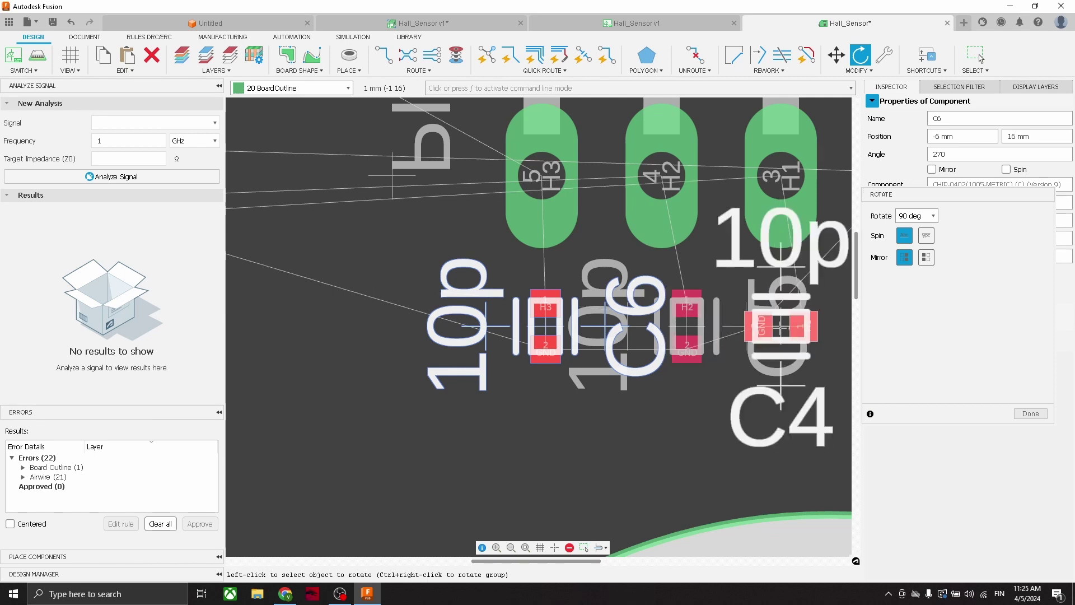
pyautogui.click(980, 58)
# Shift capacitor C5 on the finer grid to -3.5, 16 mm, directly below the H2 pad
pyautogui.press('m')
pyautogui.click(736, 320)
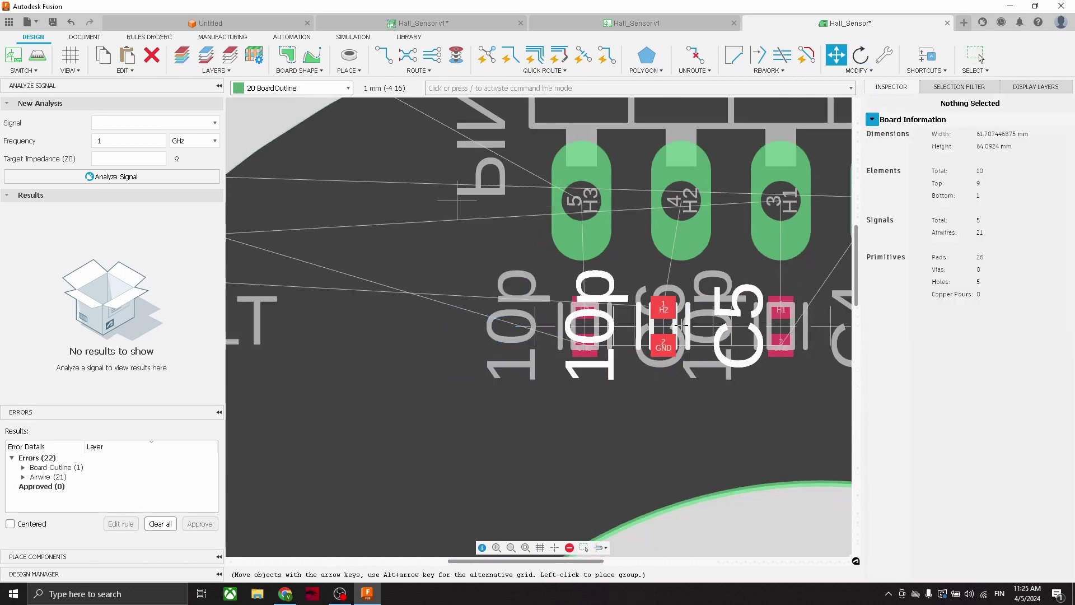
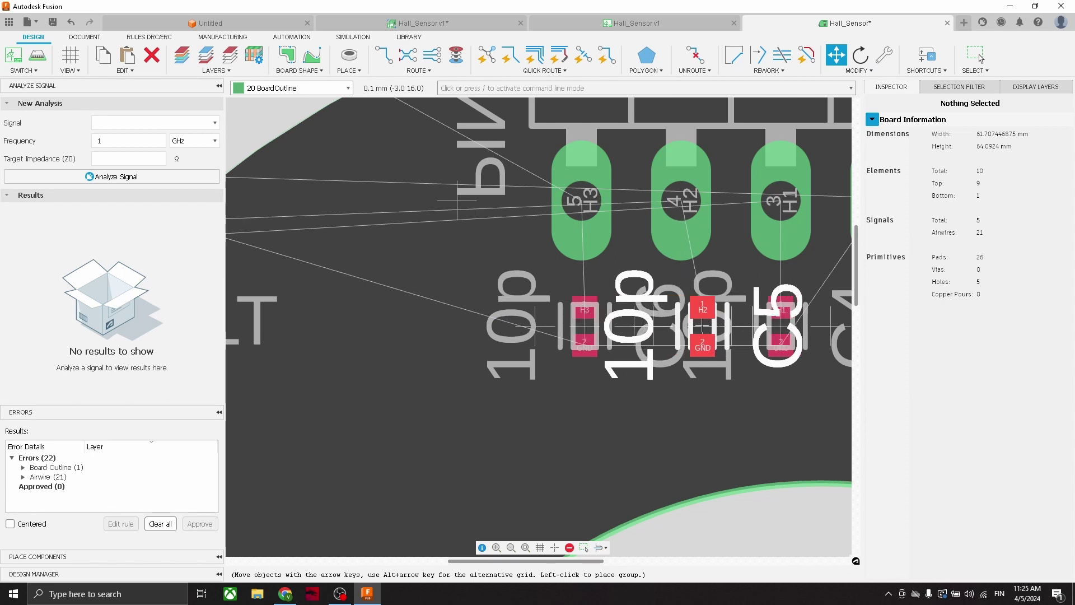
pyautogui.click(683, 326)
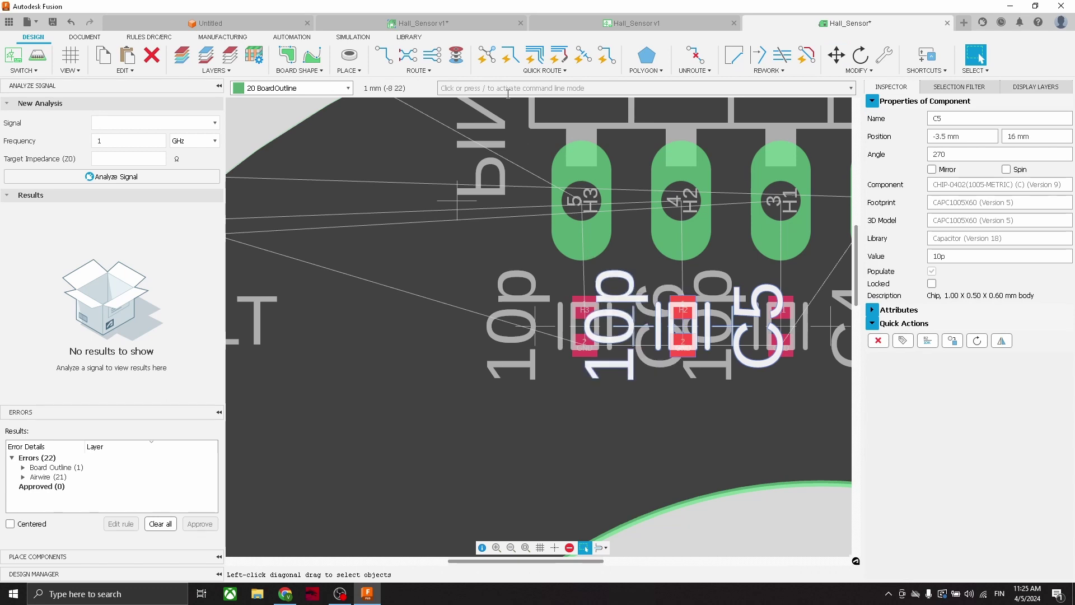
# Route 0.1524 mm top-layer traces from header pads H3, H2 and H1 to the matching pads of C6, C5 and C4
pyautogui.press('x')
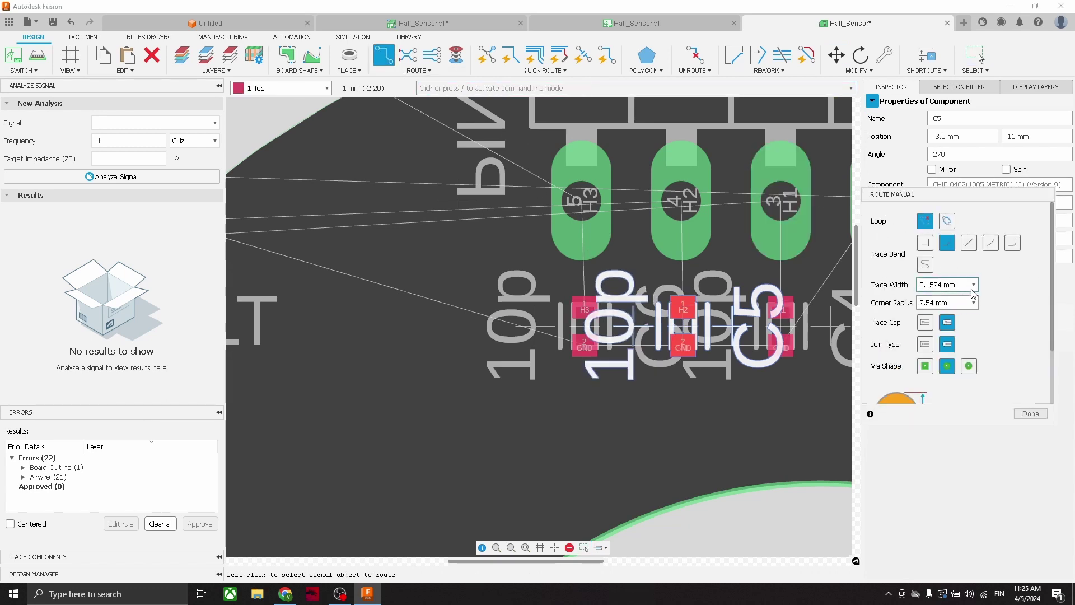
pyautogui.click(577, 222)
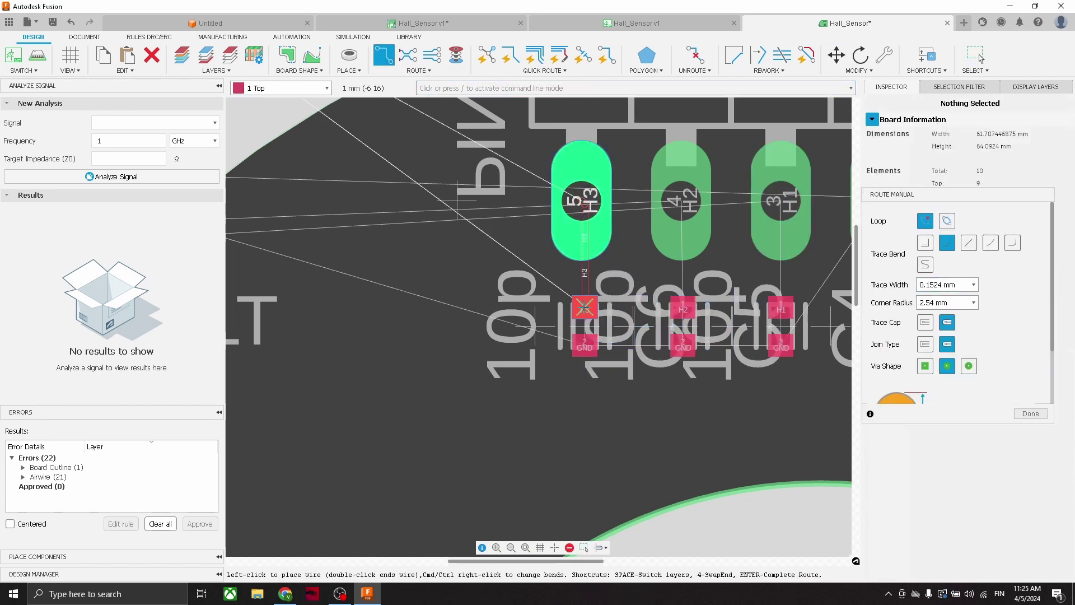
pyautogui.click(584, 307)
pyautogui.click(681, 206)
pyautogui.click(683, 308)
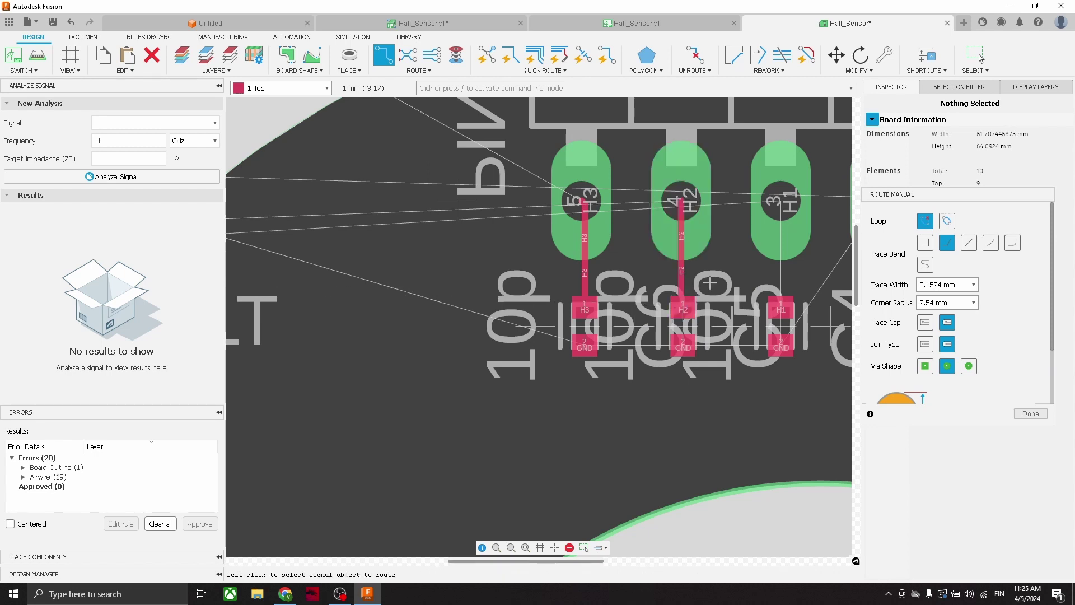
pyautogui.click(780, 204)
pyautogui.click(781, 308)
pyautogui.scroll(-3, 795, 296)
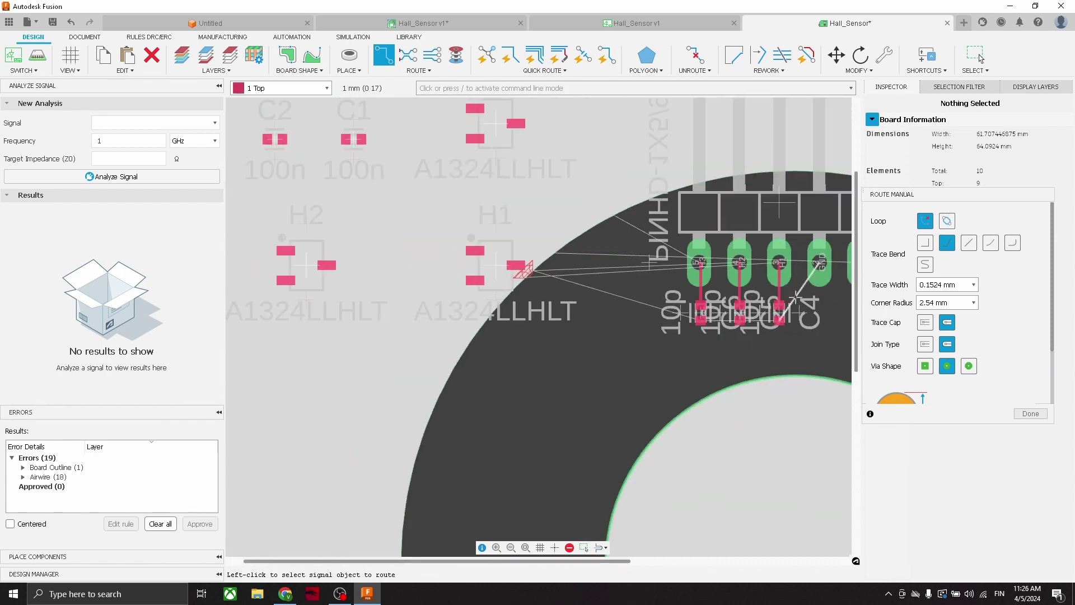
pyautogui.scroll(-5, 795, 296)
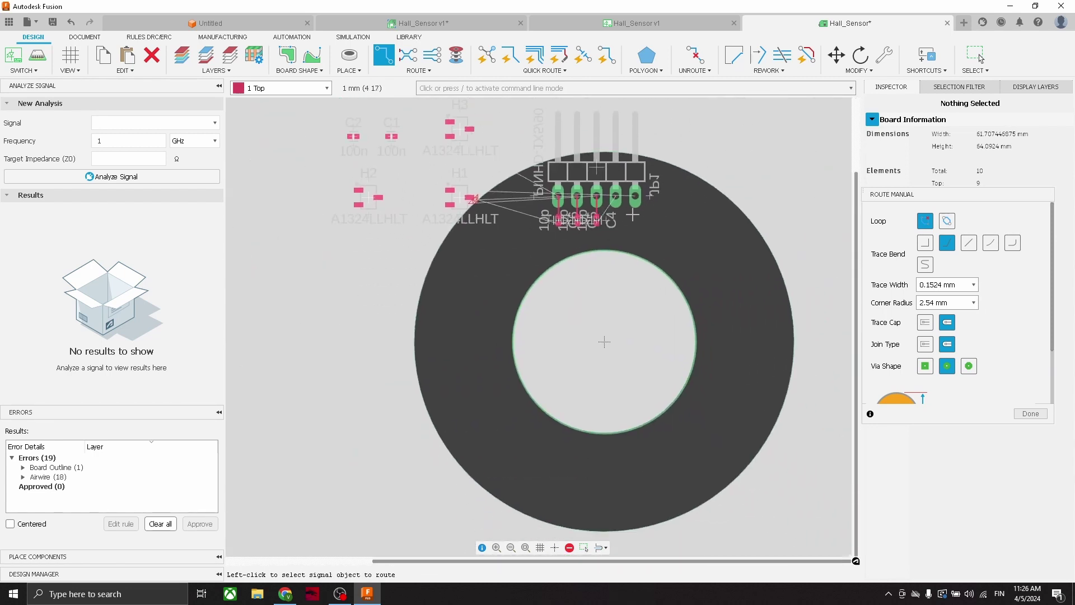
pyautogui.scroll(1, 511, 221)
pyautogui.scroll(-4, 491, 220)
pyautogui.press('Escape')
# Move the Hall sensors onto the lower ring: H3 to 15, -11 mm, H1 to 5, -17 mm and H2 to 0, -18 mm
pyautogui.scroll(1, 483, 195)
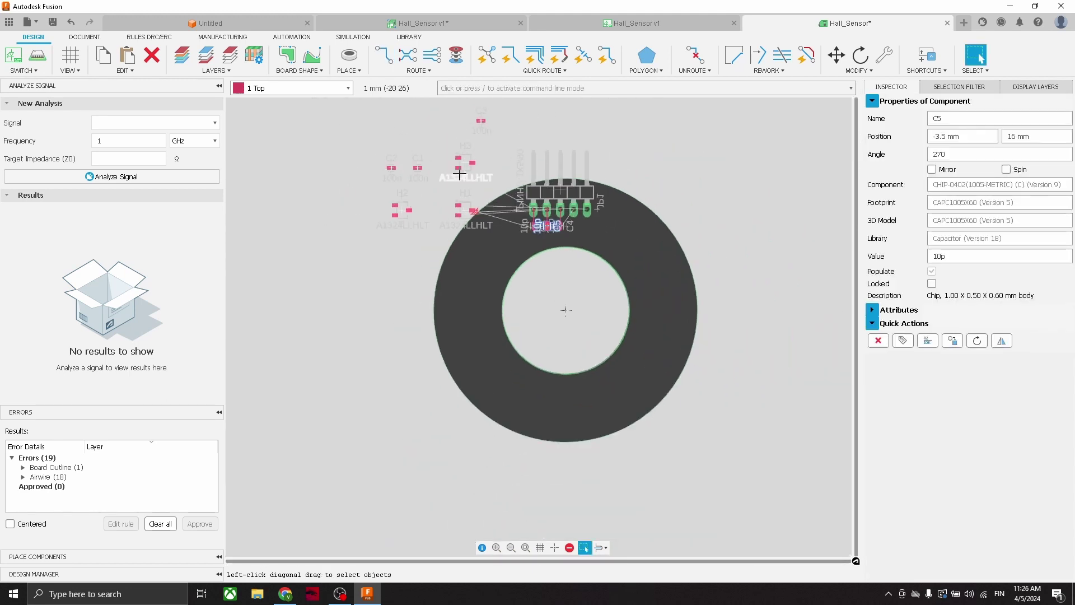
pyautogui.scroll(3, 452, 168)
pyautogui.scroll(-3, 490, 156)
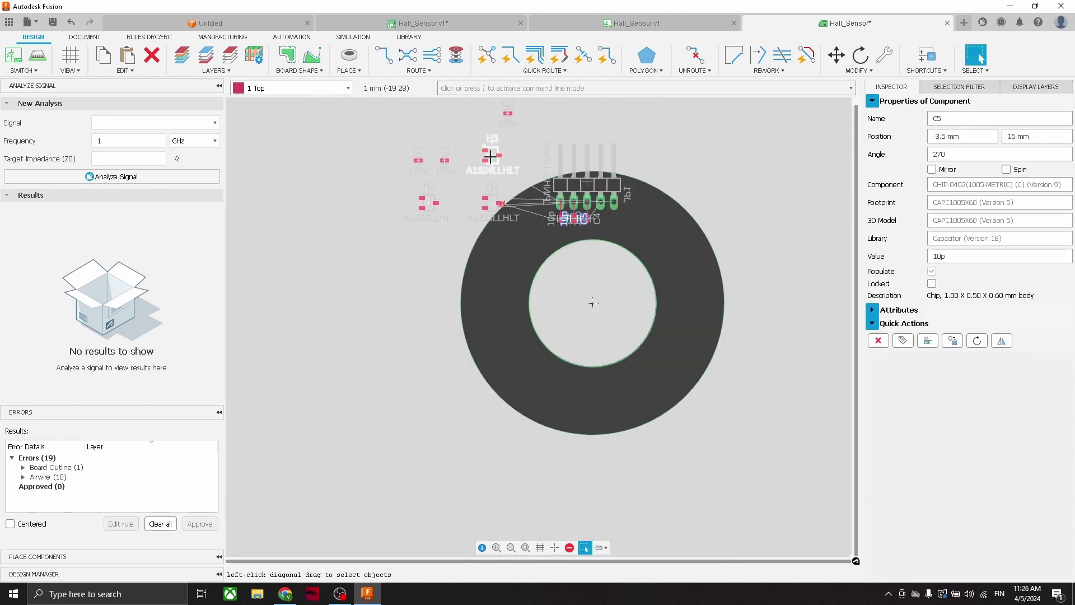
pyautogui.moveTo(492, 154); pyautogui.dragTo(670, 359)
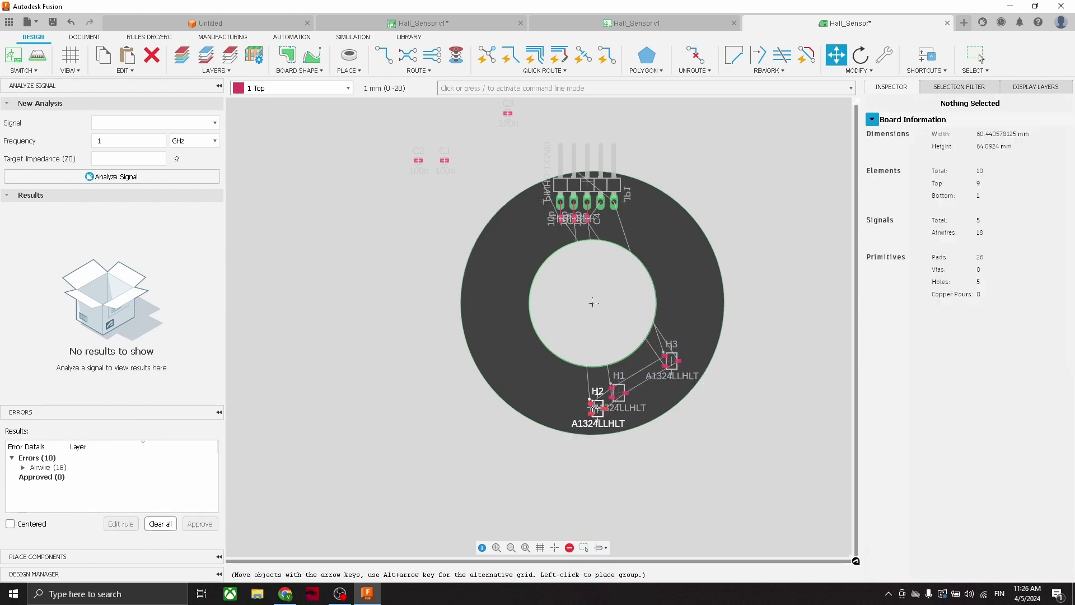
pyautogui.click(978, 56)
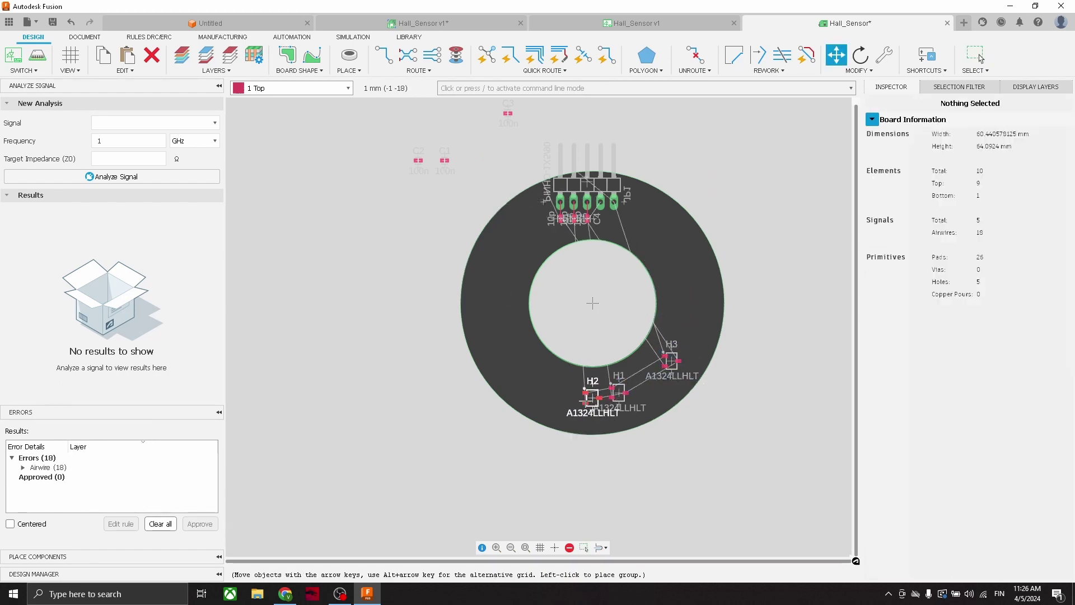
# Select Hall sensors H1, H2 and H3 and start arranging them in a circular formation
pyautogui.click(670, 359)
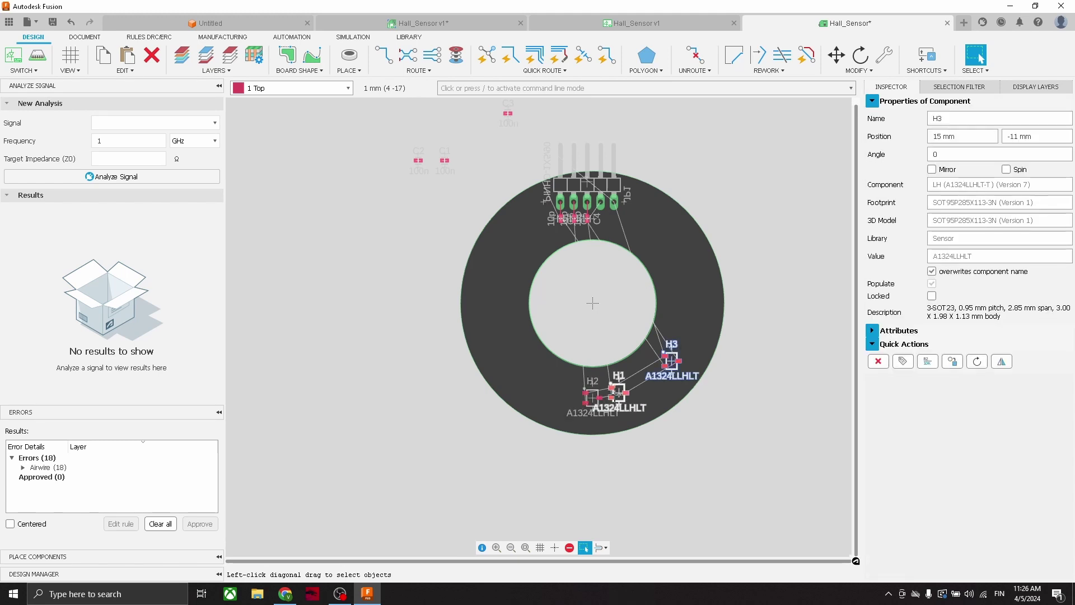
pyautogui.keyDown('ctrl'); pyautogui.click(618, 392); pyautogui.keyUp('ctrl')
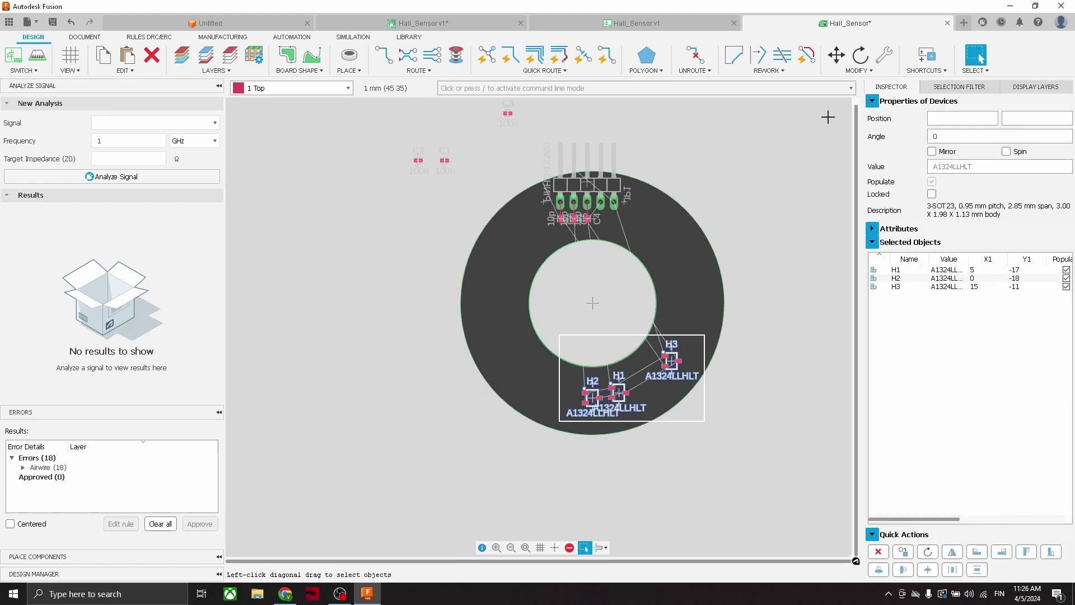
pyautogui.click(858, 70)
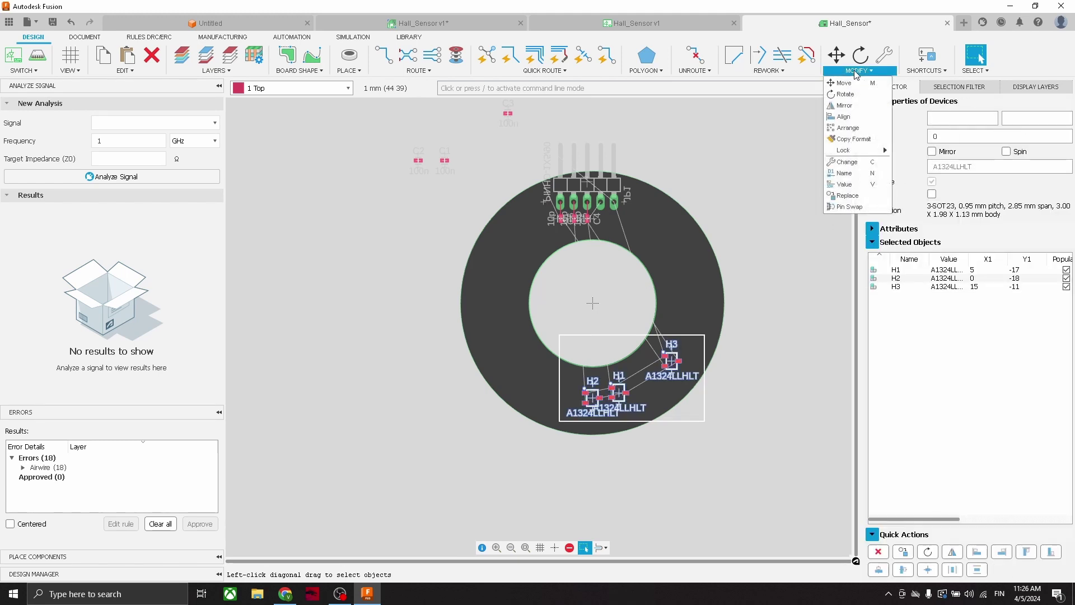
pyautogui.click(853, 128)
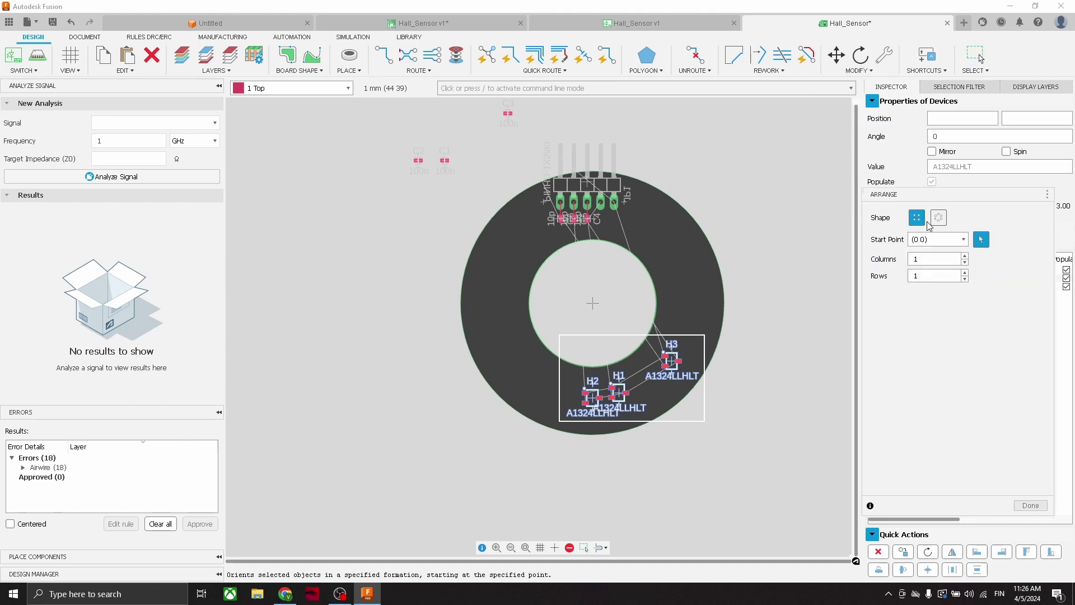
pyautogui.click(940, 219)
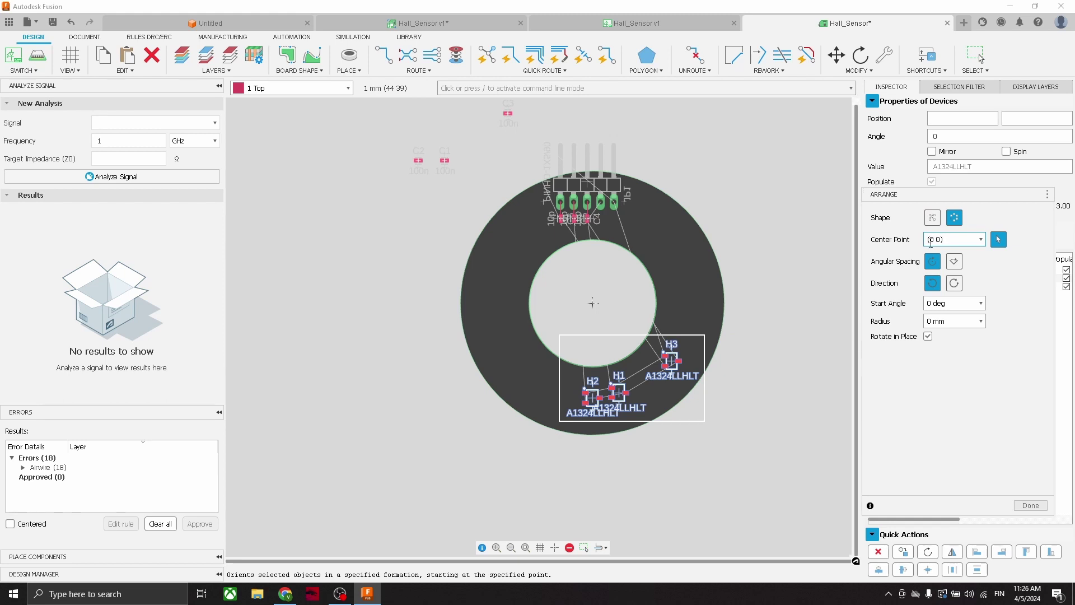
# Arrange the three Hall sensors in a circular pattern around (0 0) with a 120 deg total angle and 20 mm radius
pyautogui.scroll(3, 593, 311)
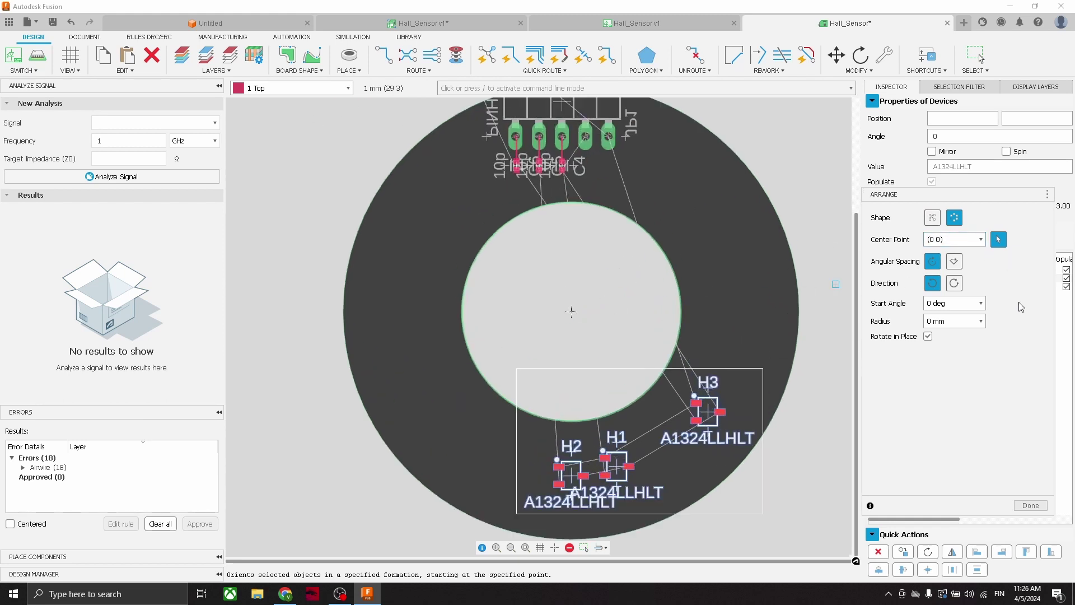
pyautogui.click(954, 262)
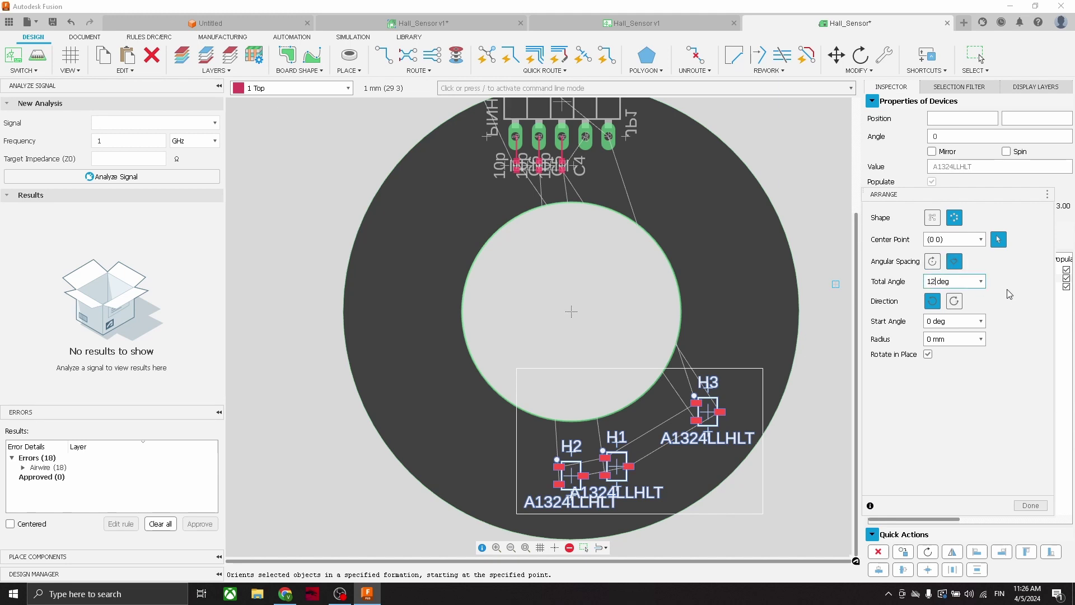
pyautogui.click(952, 320)
pyautogui.click(942, 340)
pyautogui.scroll(-3, 574, 209)
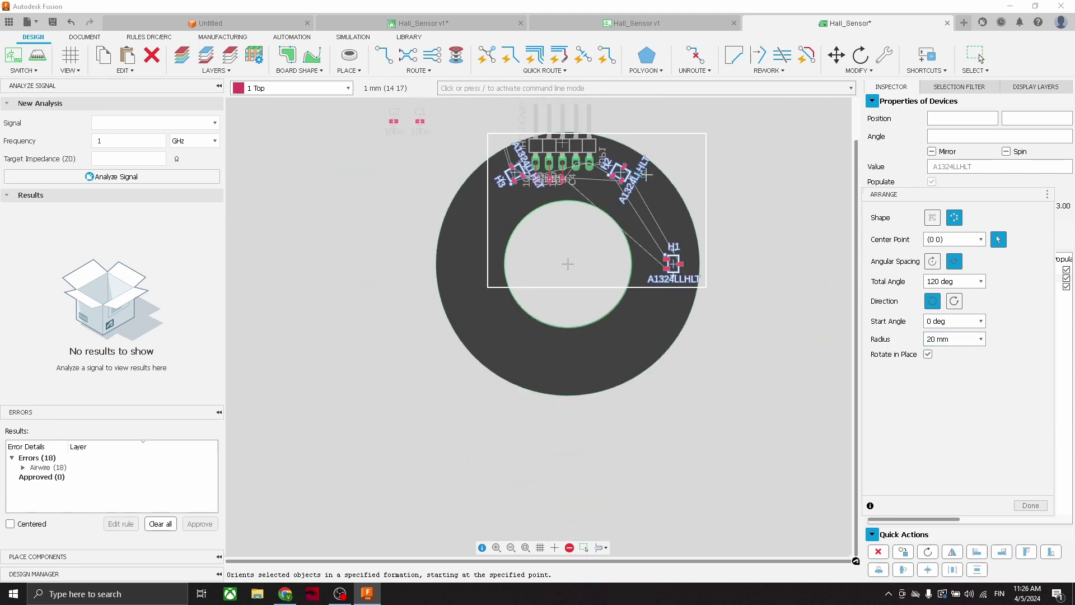
# Try a 120 deg start angle and a larger total angle for the sensor arrangement, and restore the 120 deg total angle
pyautogui.scroll(1, 746, 277)
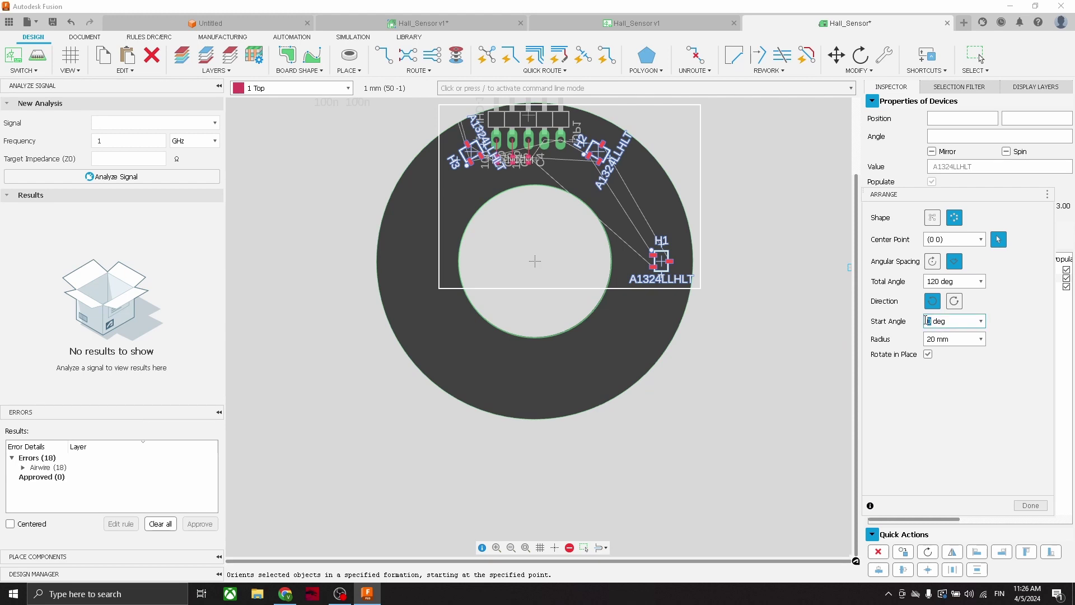
pyautogui.press('Return')
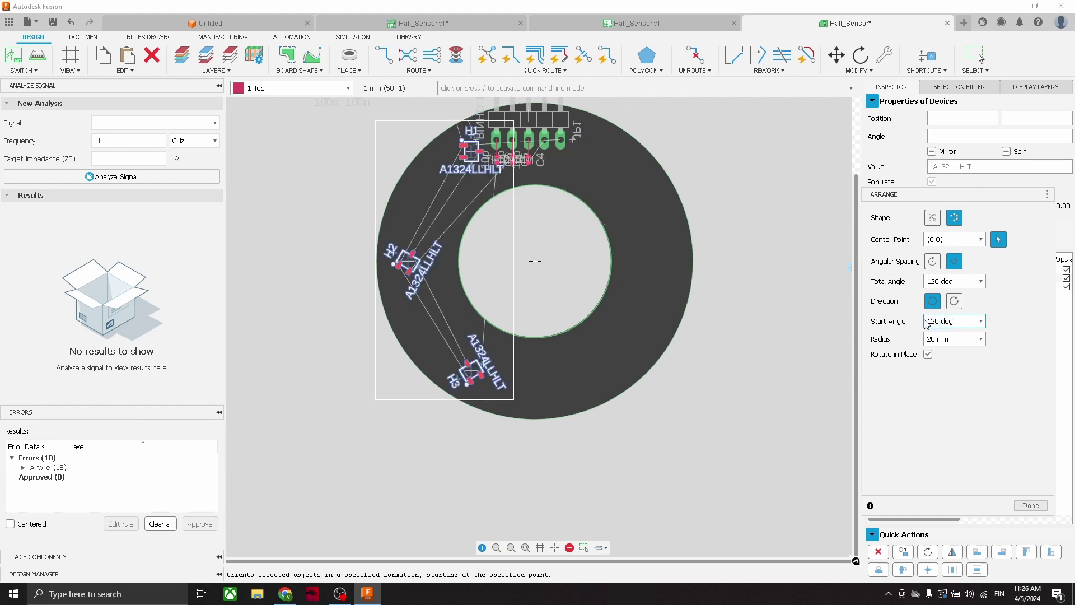
pyautogui.moveTo(535, 262); pyautogui.dragTo(565, 297, button='middle')
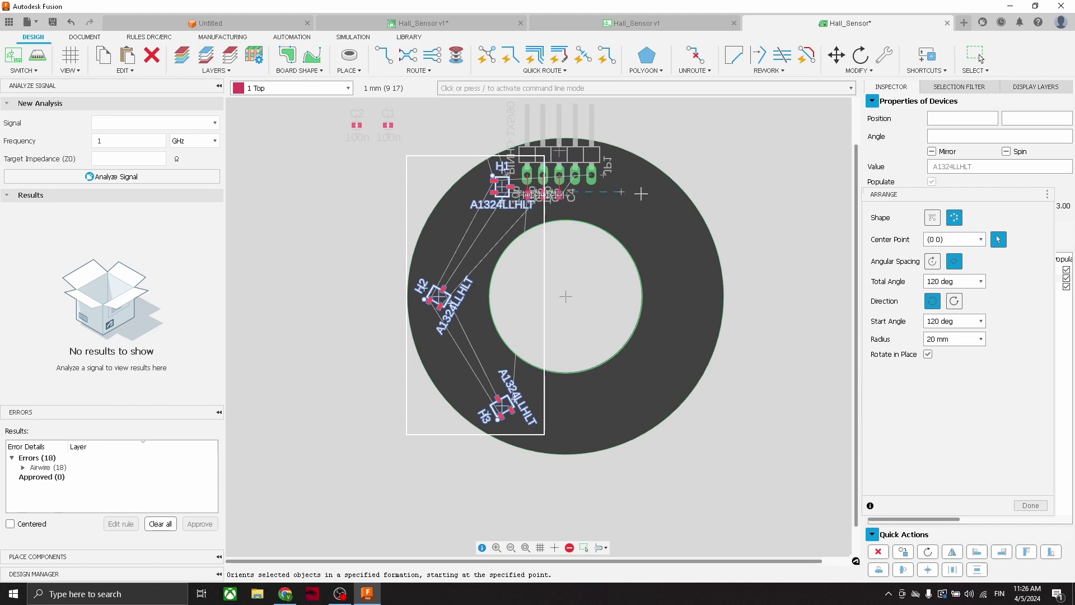
pyautogui.click(938, 283)
pyautogui.press('Return')
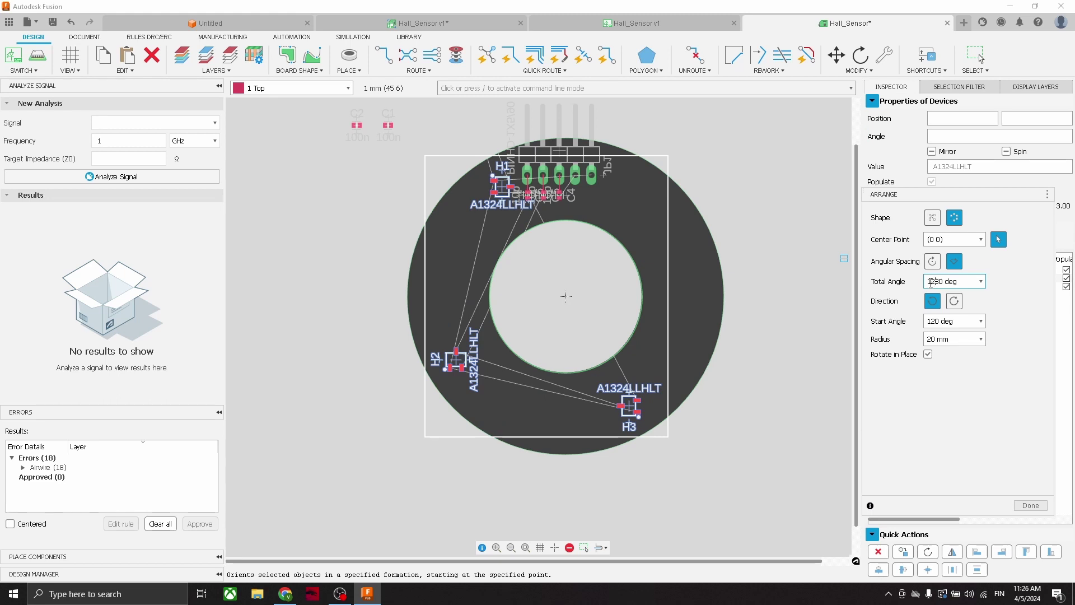
pyautogui.press('Return')
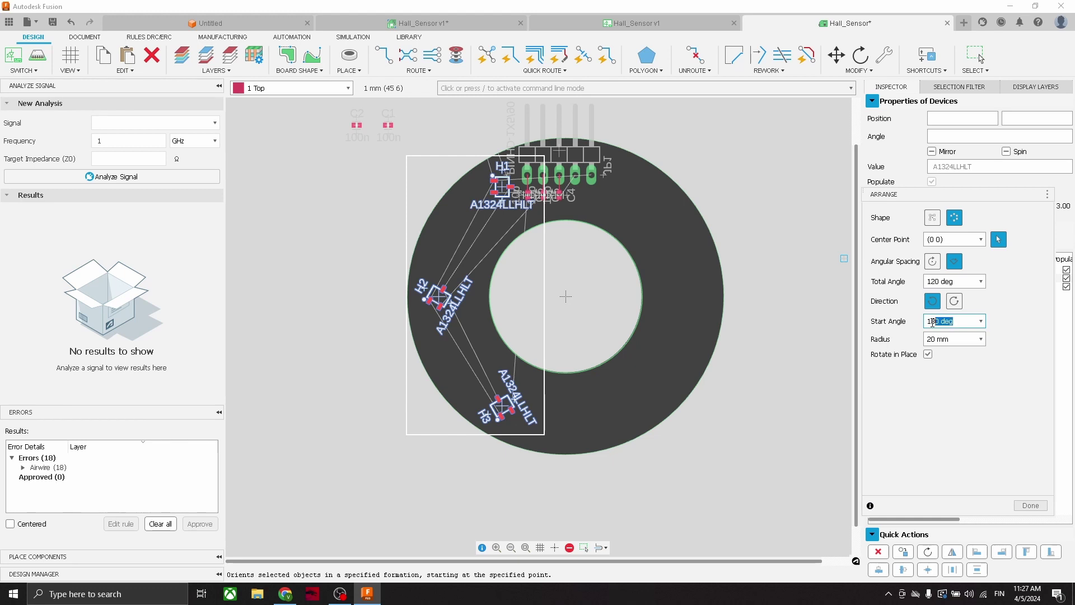
# Set the arrangement's start angle to 180 deg, finish arranging the three sensors and clear the selection
pyautogui.press('Return')
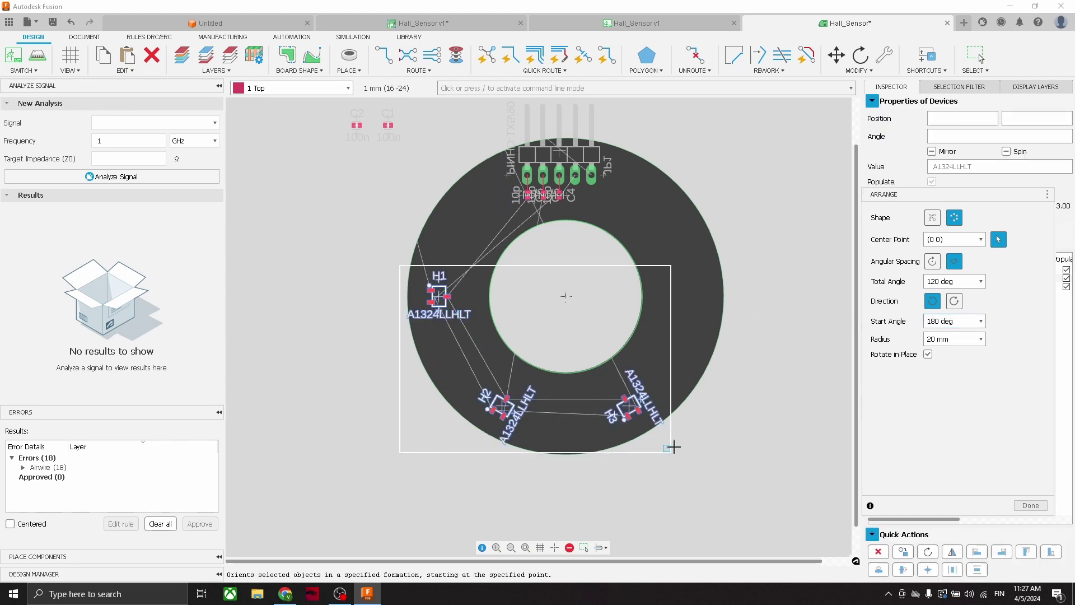
pyautogui.scroll(3, 567, 432)
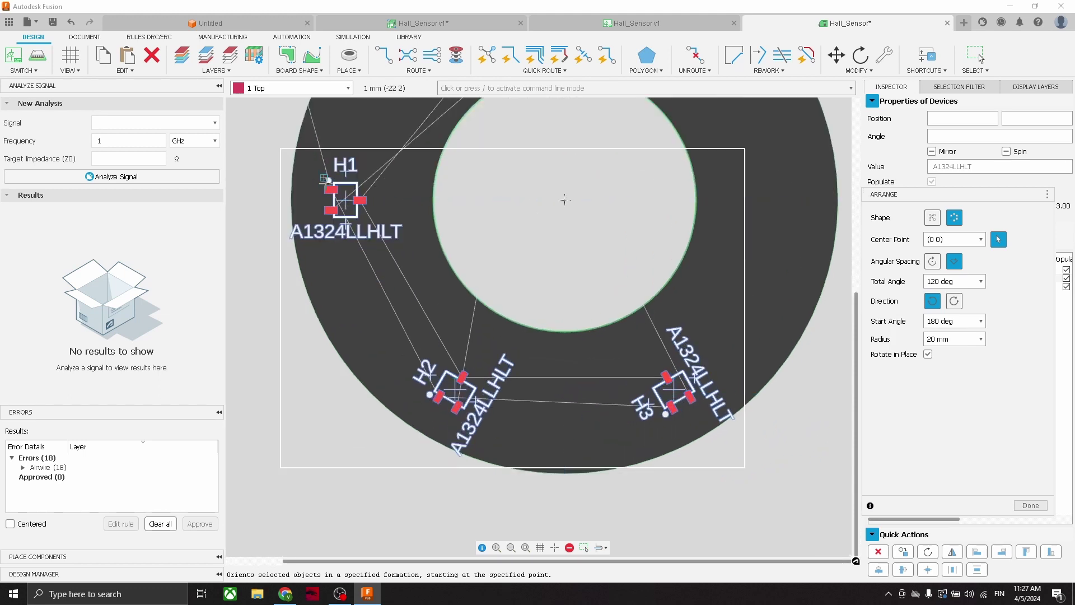
pyautogui.scroll(-1, 708, 417)
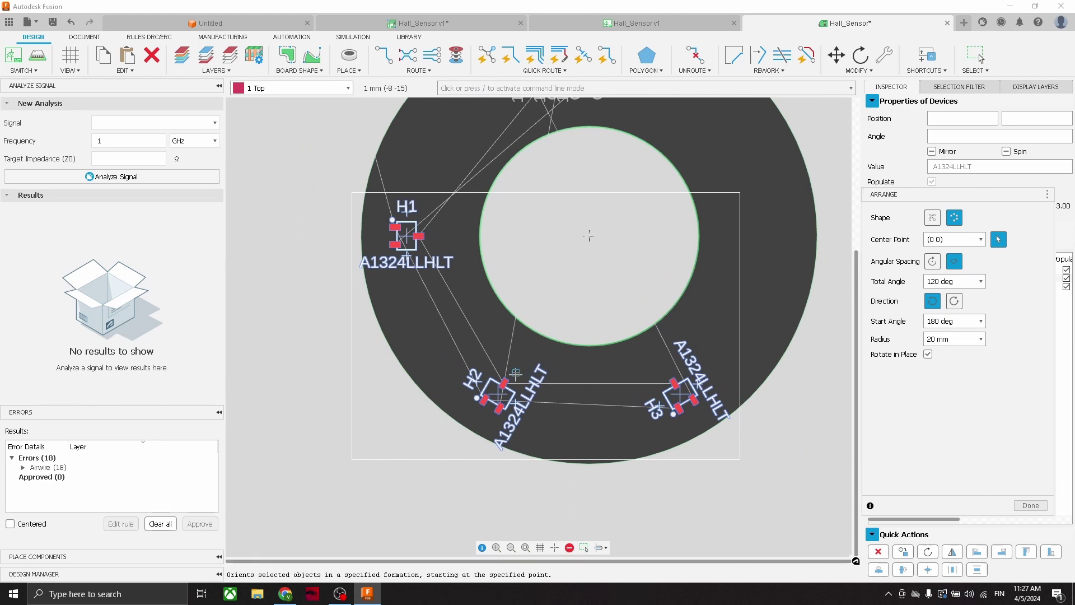
pyautogui.scroll(-2, 371, 383)
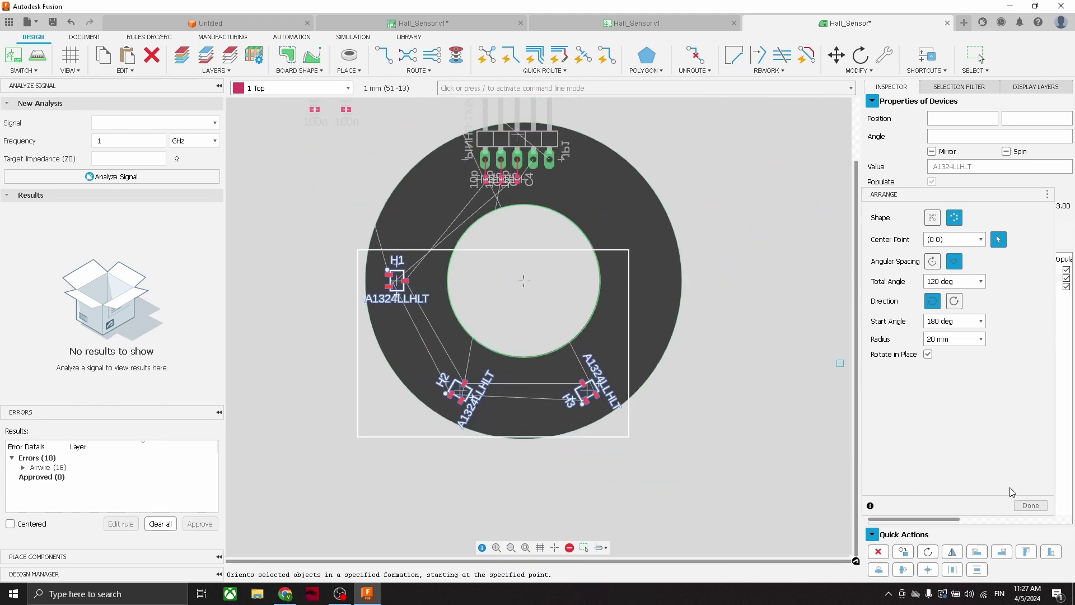
pyautogui.click(1028, 508)
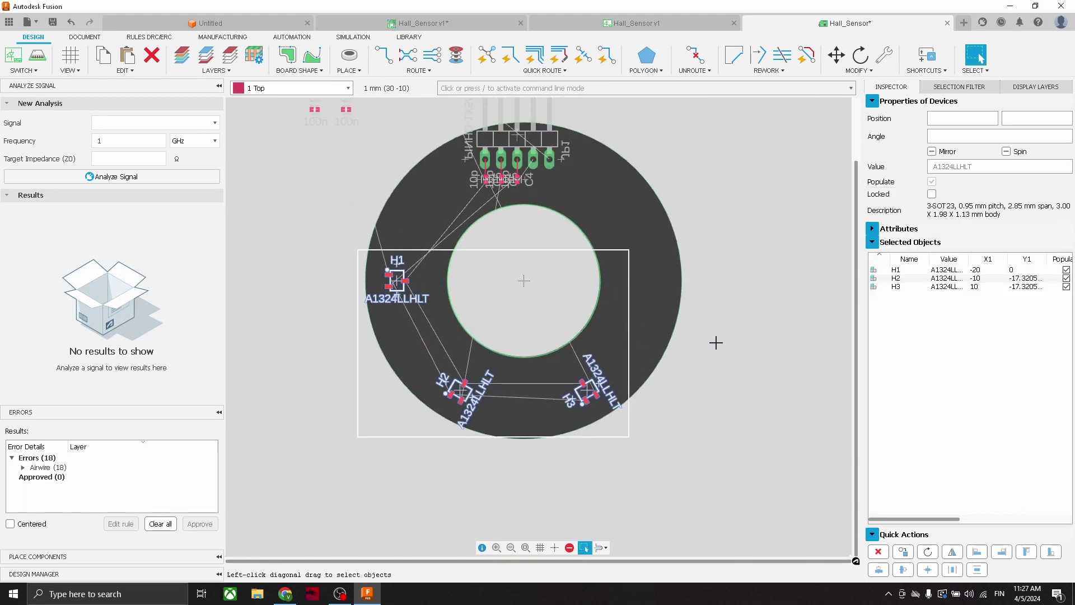
pyautogui.click(751, 312)
# Move capacitor C1 onto the board just above sensor H1, at -20 mm, 4 mm
pyautogui.scroll(1, 518, 261)
pyautogui.scroll(1, 398, 230)
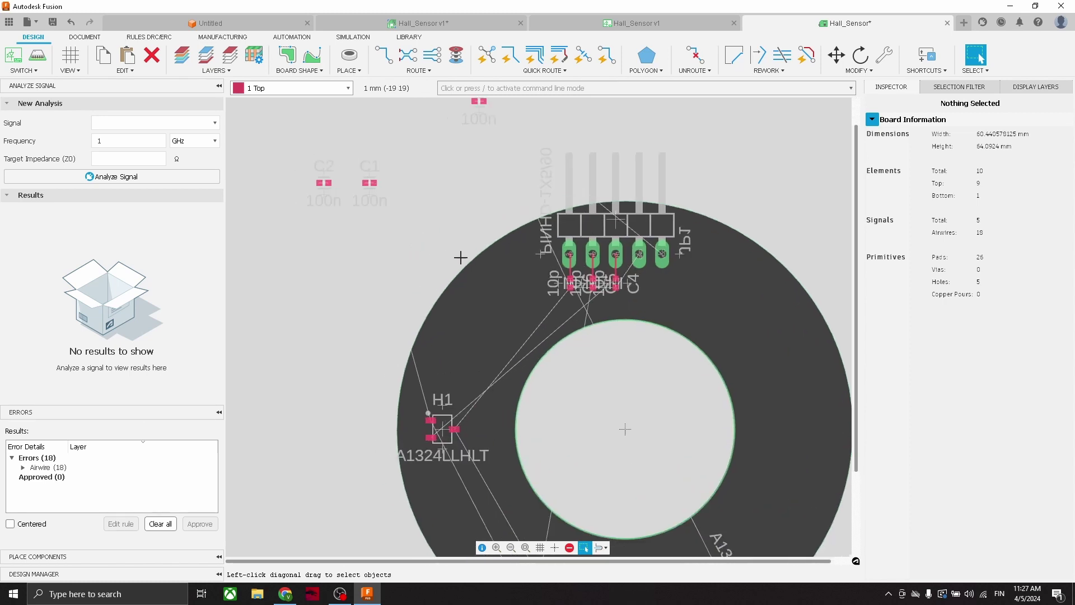
pyautogui.press('m')
pyautogui.click(397, 191)
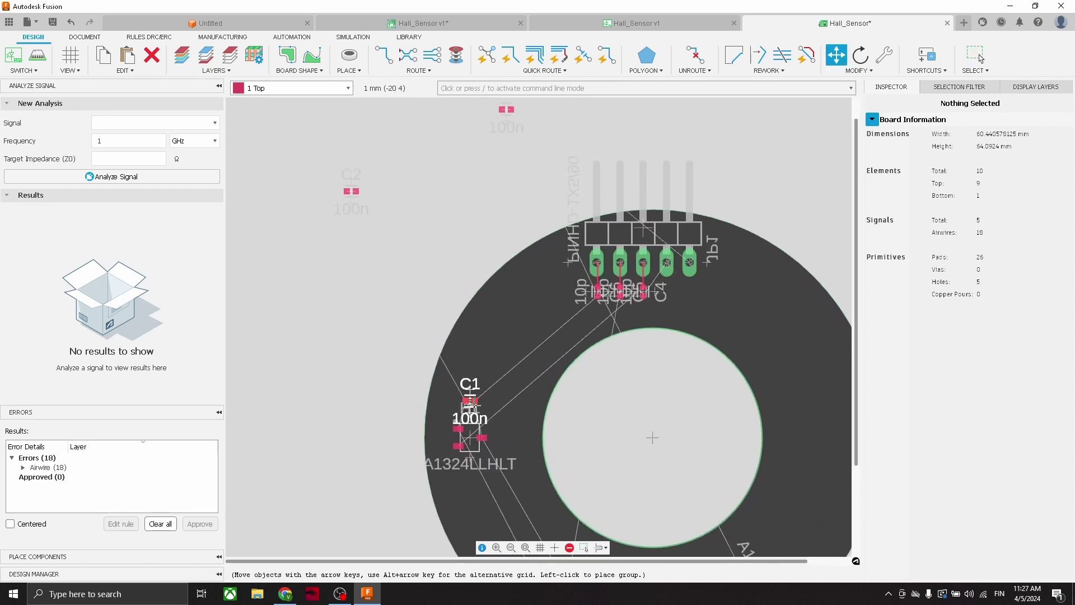
pyautogui.click(465, 432)
pyautogui.scroll(8, 464, 431)
pyautogui.scroll(-8, 548, 471)
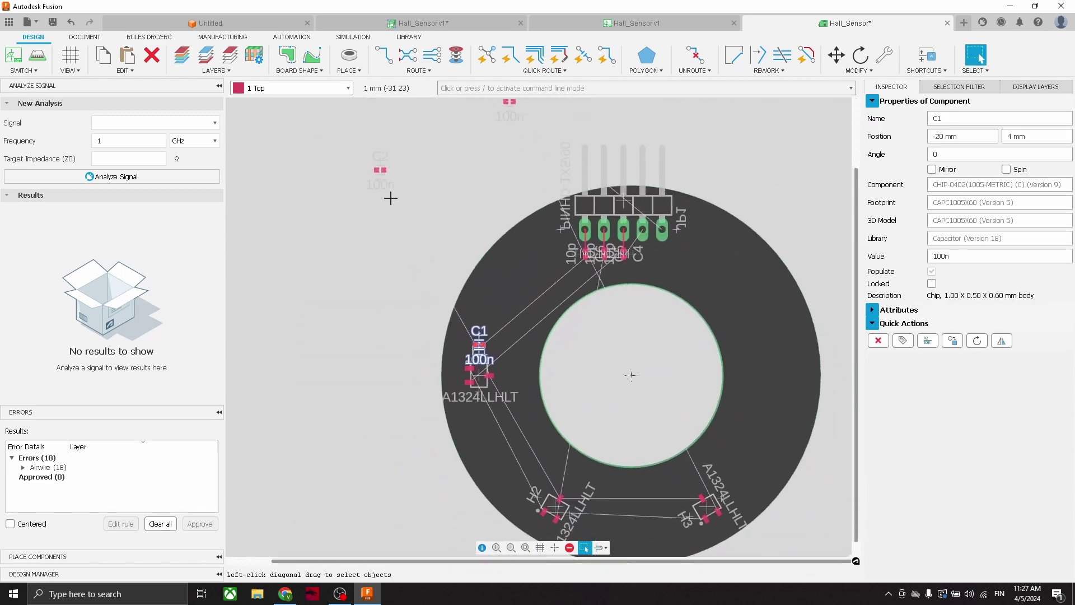
# Move capacitor C2 beside sensor H2 at -13 mm, -15 mm, and capacitor C3 between sensors H2 and H3
pyautogui.press('m')
pyautogui.click(379, 169)
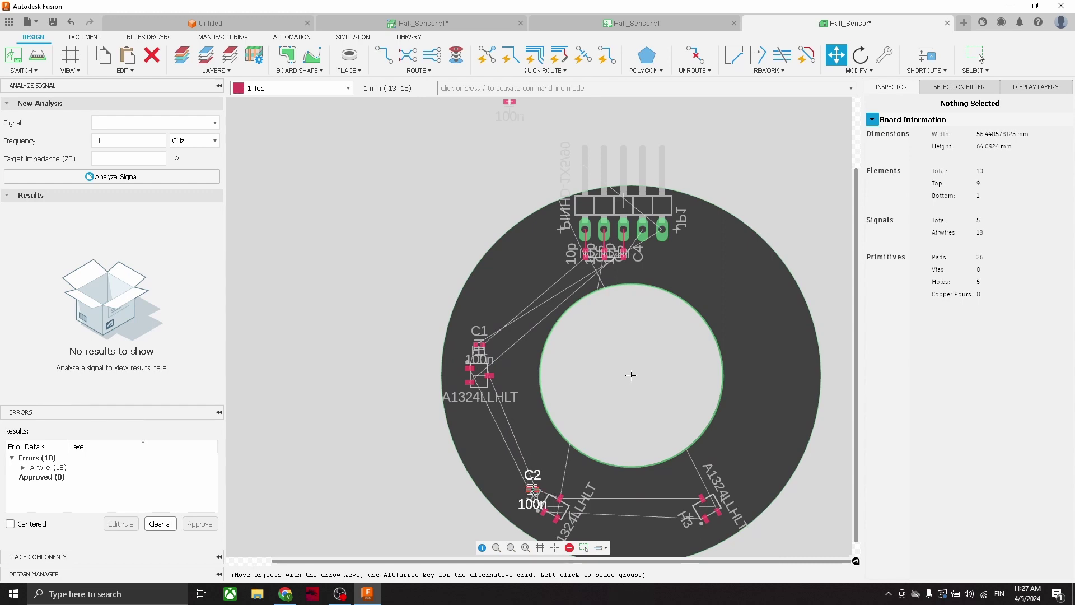
pyautogui.click(977, 57)
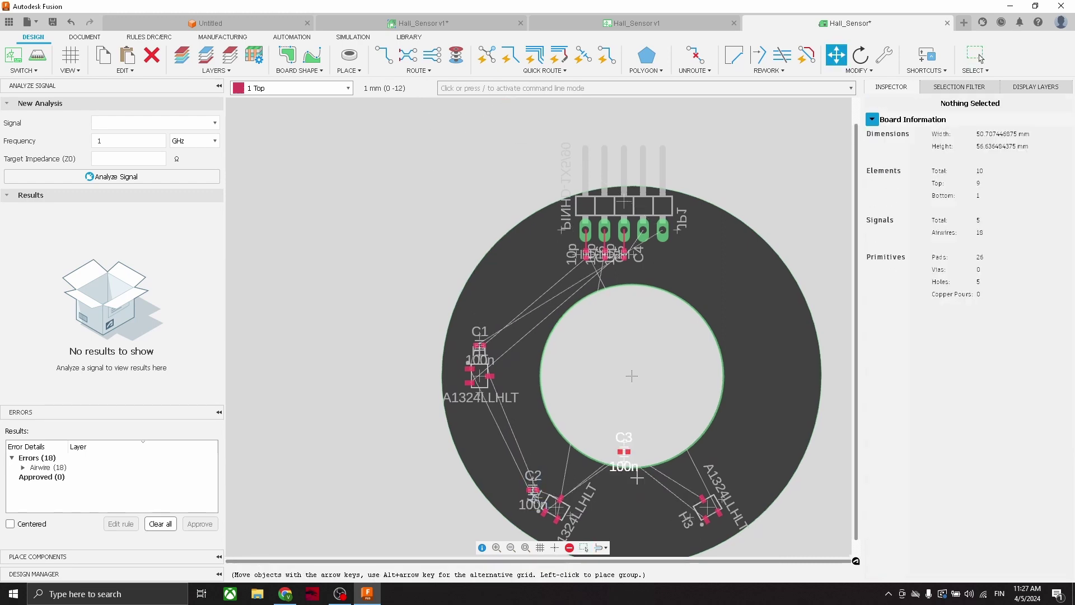
pyautogui.click(647, 507)
# Check the rotation of sensor H2 and set capacitor C2's angle to 60 to match it
pyautogui.scroll(6, 535, 472)
pyautogui.click(535, 472)
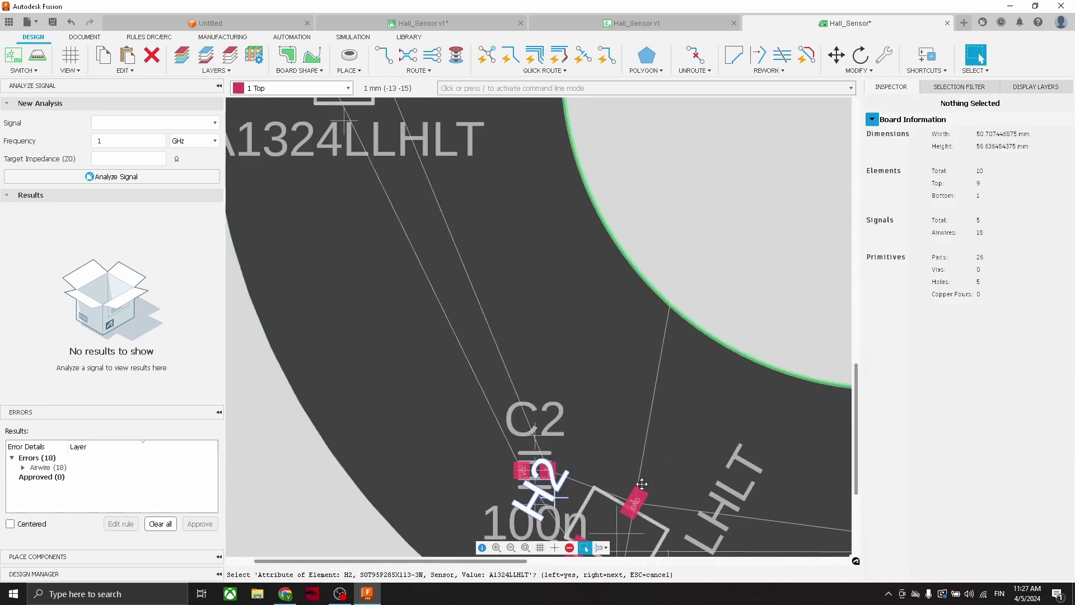
pyautogui.moveTo(628, 422); pyautogui.dragTo(571, 311, button='middle')
pyautogui.click(588, 406)
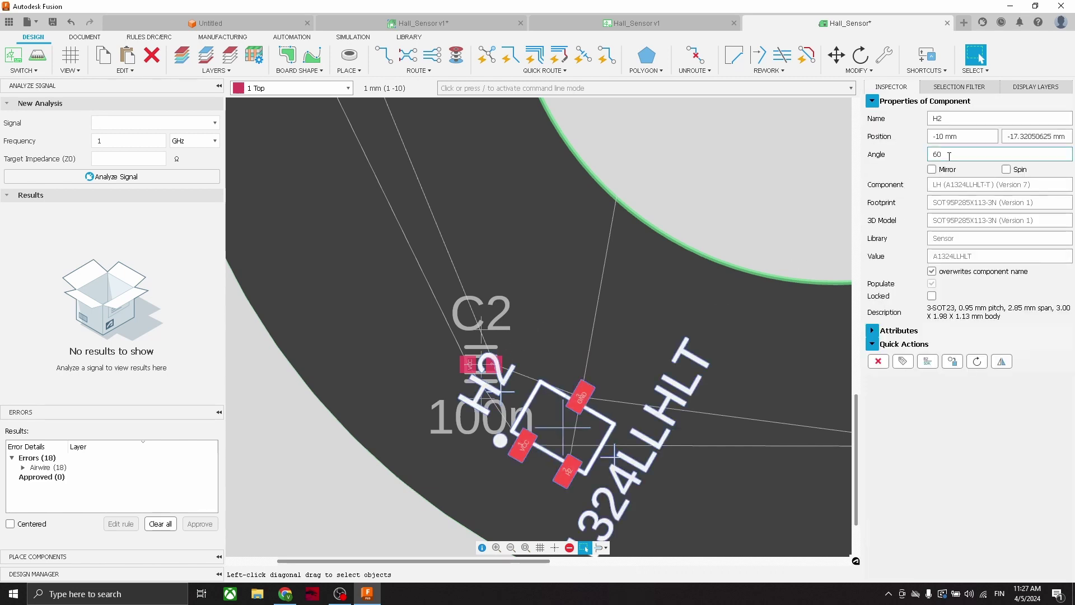
pyautogui.click(473, 365)
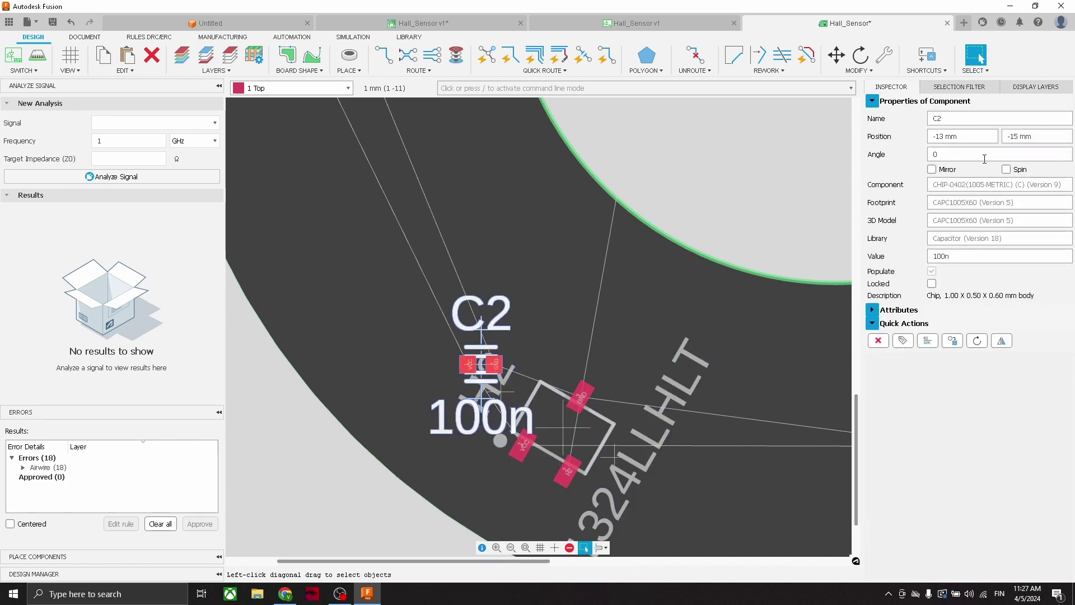
pyautogui.click(941, 155)
pyautogui.write('60')
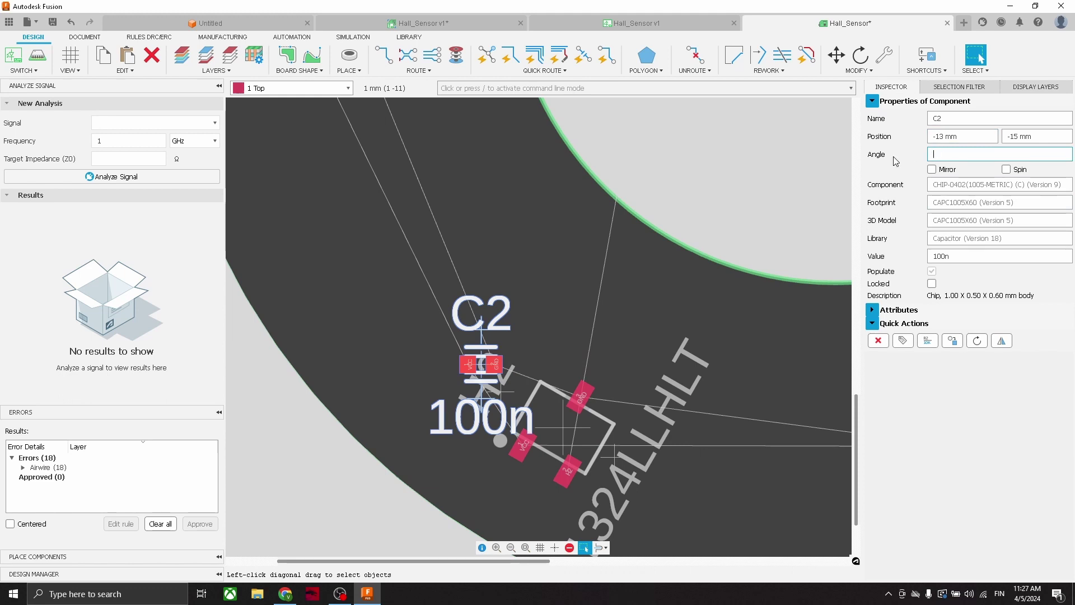
pyautogui.press('Return')
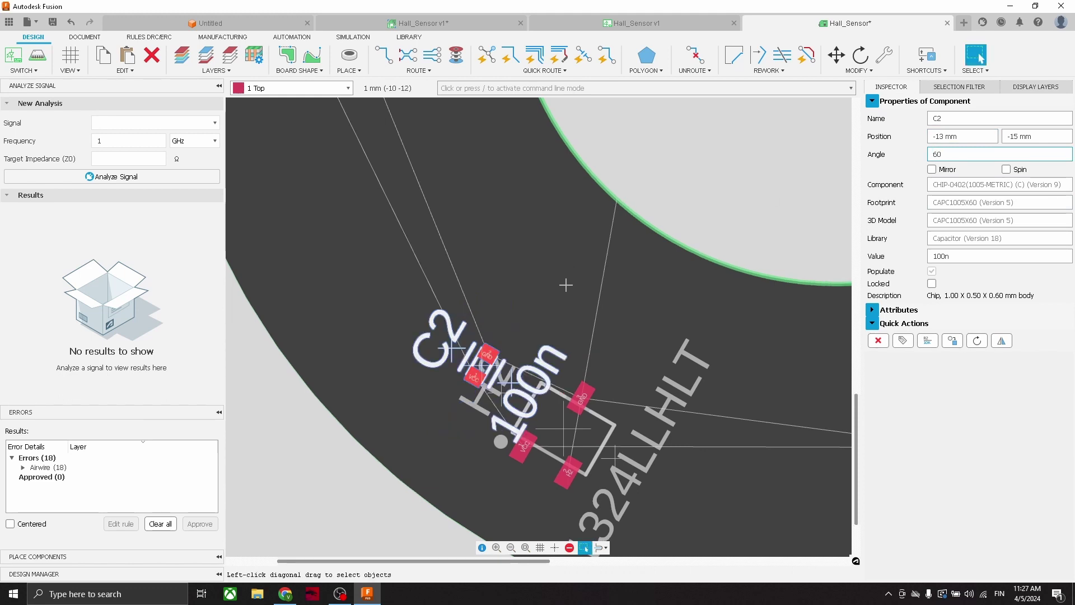
# Move the rotated capacitor C2 closer to sensor H2, to about -12.6 mm, -15.8 mm
pyautogui.scroll(3, 503, 354)
pyautogui.click(504, 354)
pyautogui.scroll(-1, 504, 354)
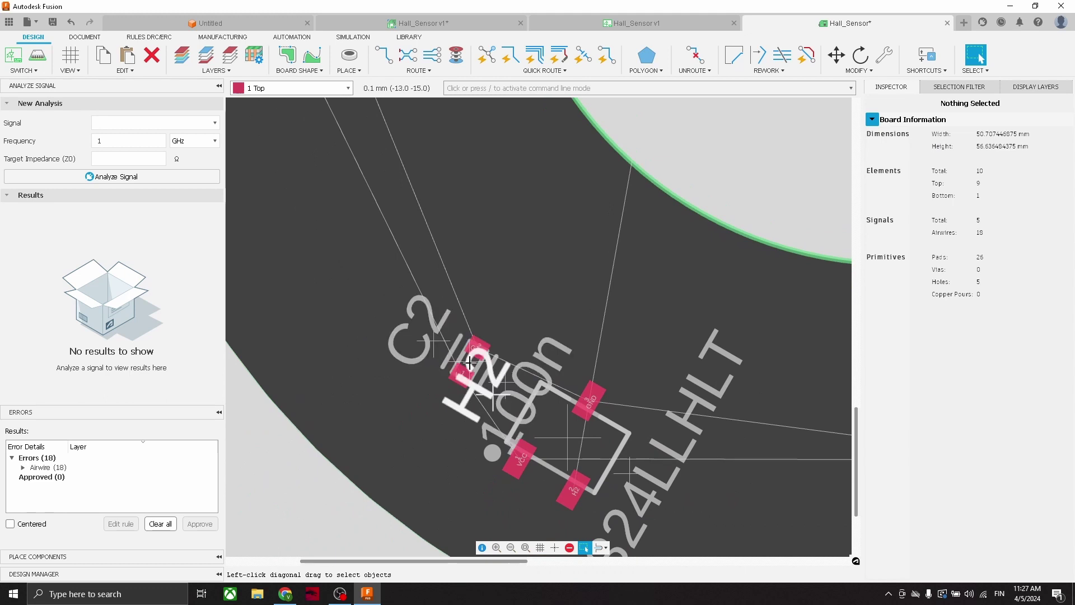
pyautogui.click(462, 363)
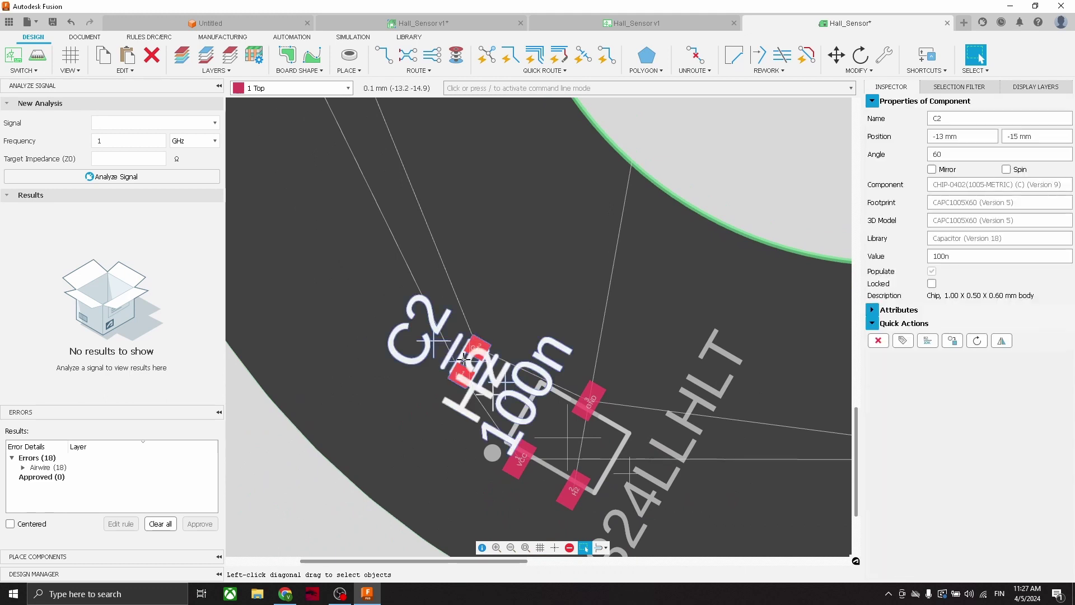
pyautogui.press('m')
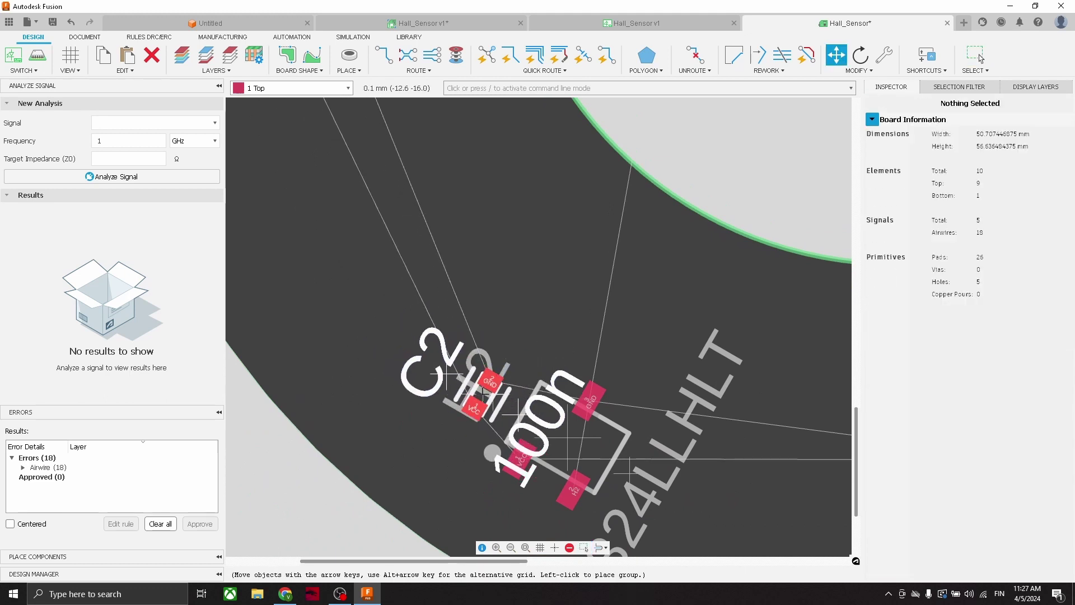
pyautogui.click(482, 392)
pyautogui.press('Escape')
pyautogui.scroll(-3, 479, 387)
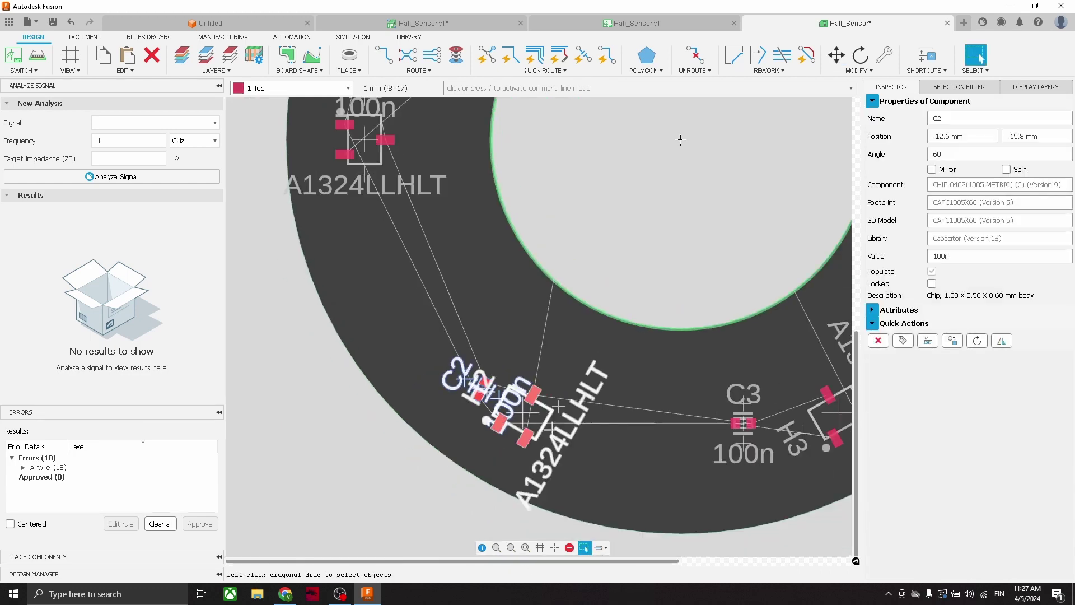
# Move capacitor C3 next to sensor H3, at 7 mm, -19 mm
pyautogui.moveTo(680, 138); pyautogui.dragTo(558, 111, button='middle')
pyautogui.scroll(3, 621, 403)
pyautogui.press('m')
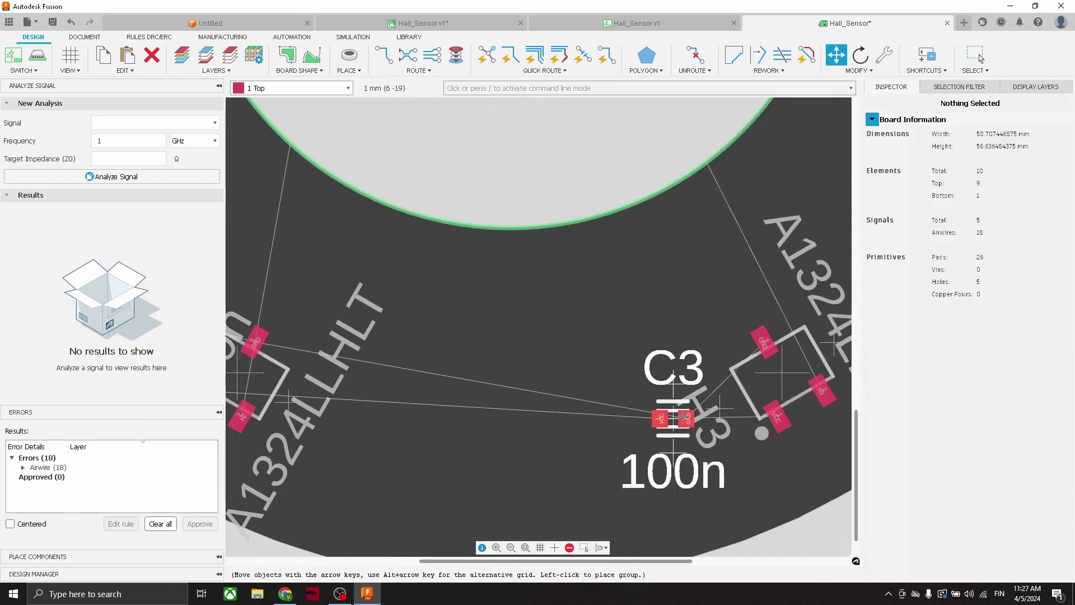
pyautogui.moveTo(685, 418); pyautogui.dragTo(713, 417)
pyautogui.press('Escape')
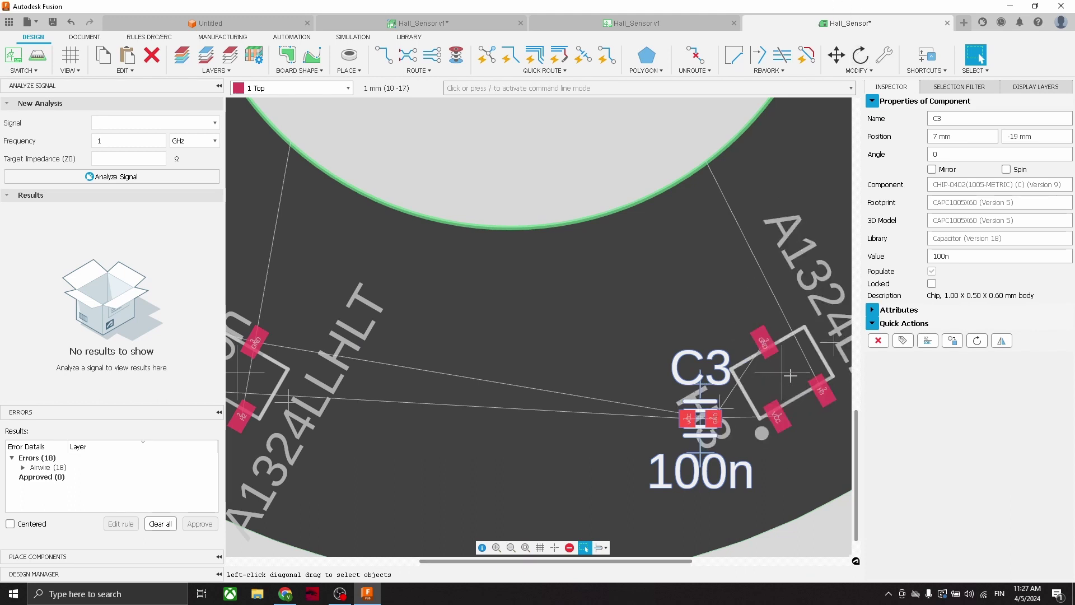
# Check the rotation of sensor H3 and set capacitor C3's angle to 120 to match it
pyautogui.click(790, 376)
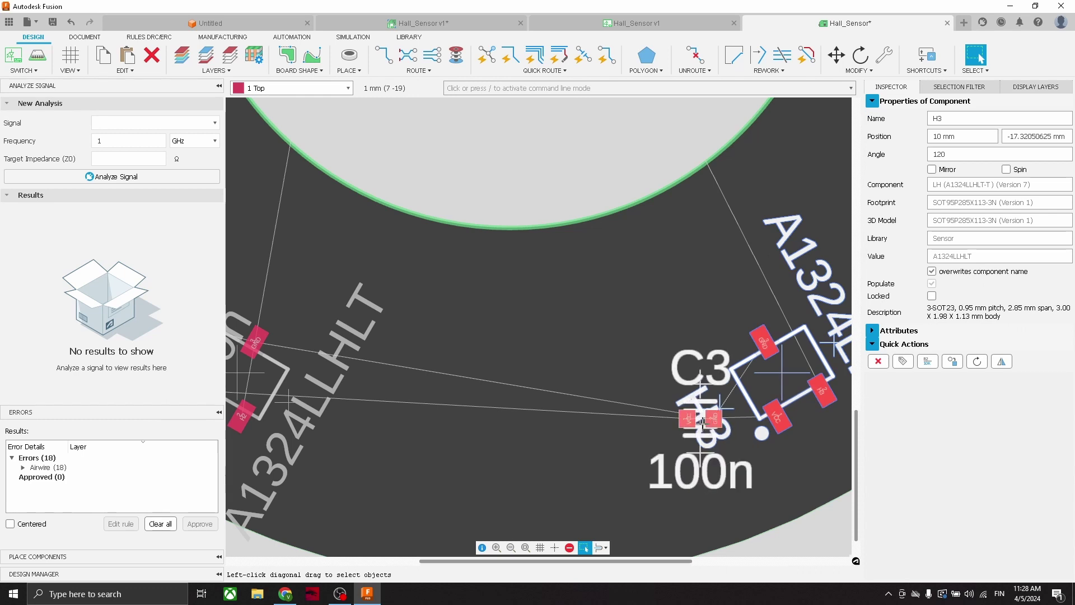
pyautogui.doubleClick(939, 155)
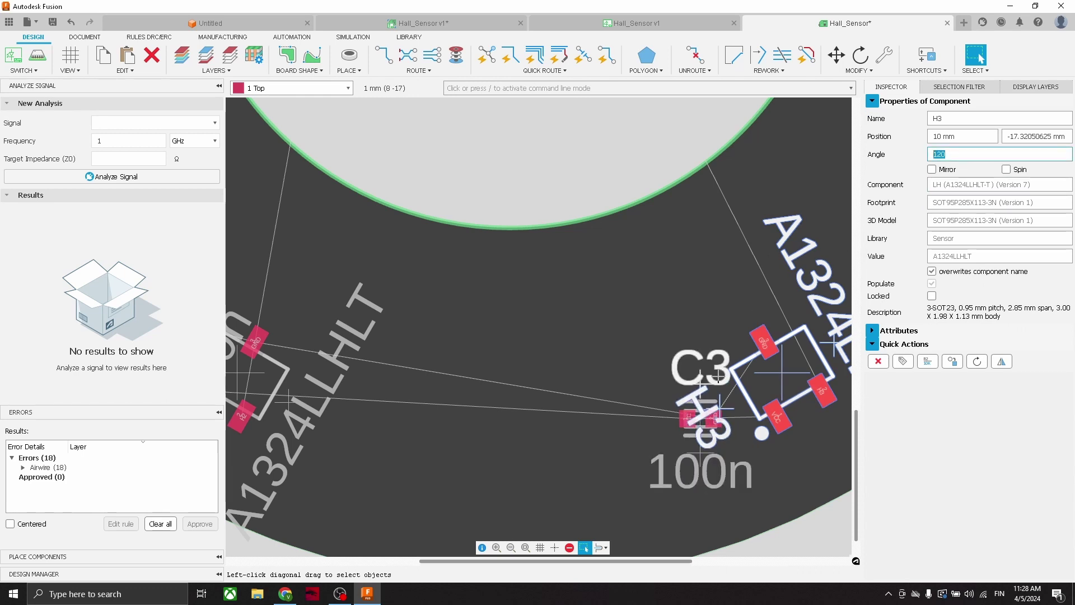
pyautogui.click(718, 375)
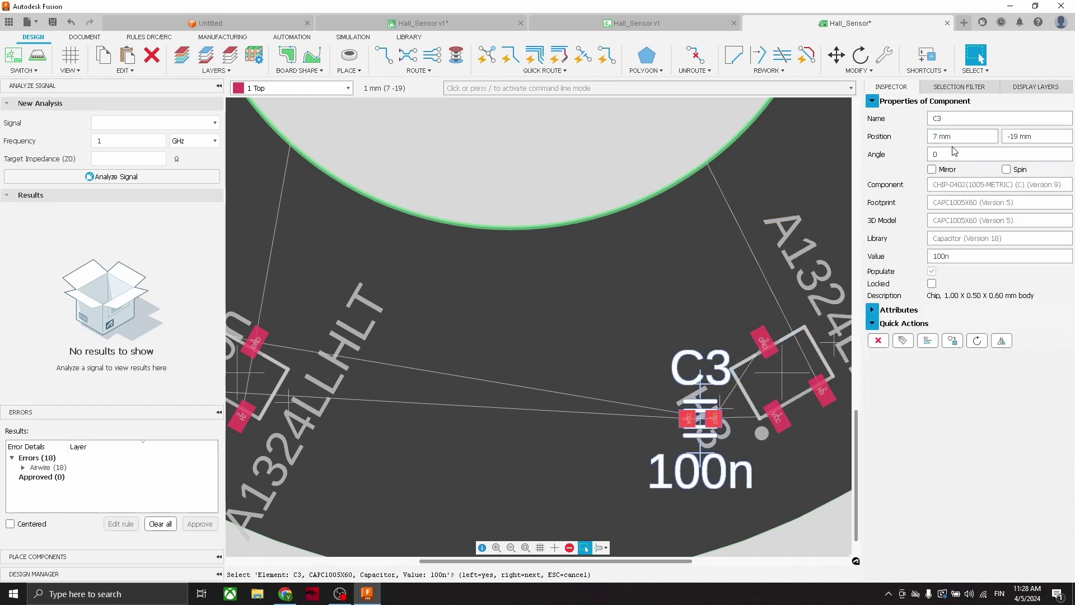
pyautogui.doubleClick(954, 152)
pyautogui.write('120')
pyautogui.press('Return')
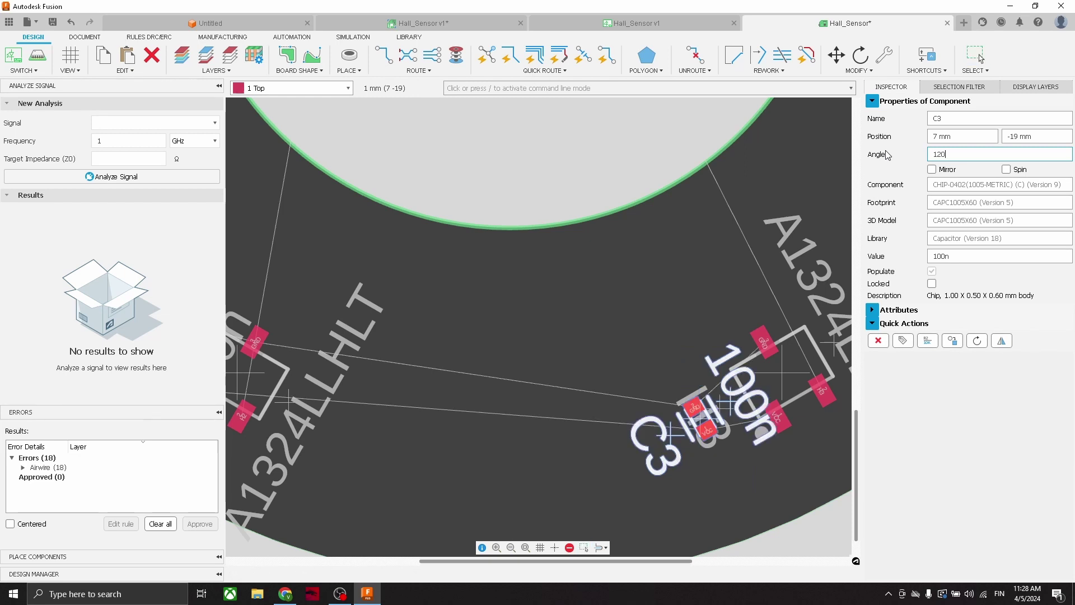
pyautogui.press('Escape')
# Move capacitor C3 closer to sensor H3, to 7.5 mm, -18.8 mm
pyautogui.scroll(3, 725, 451)
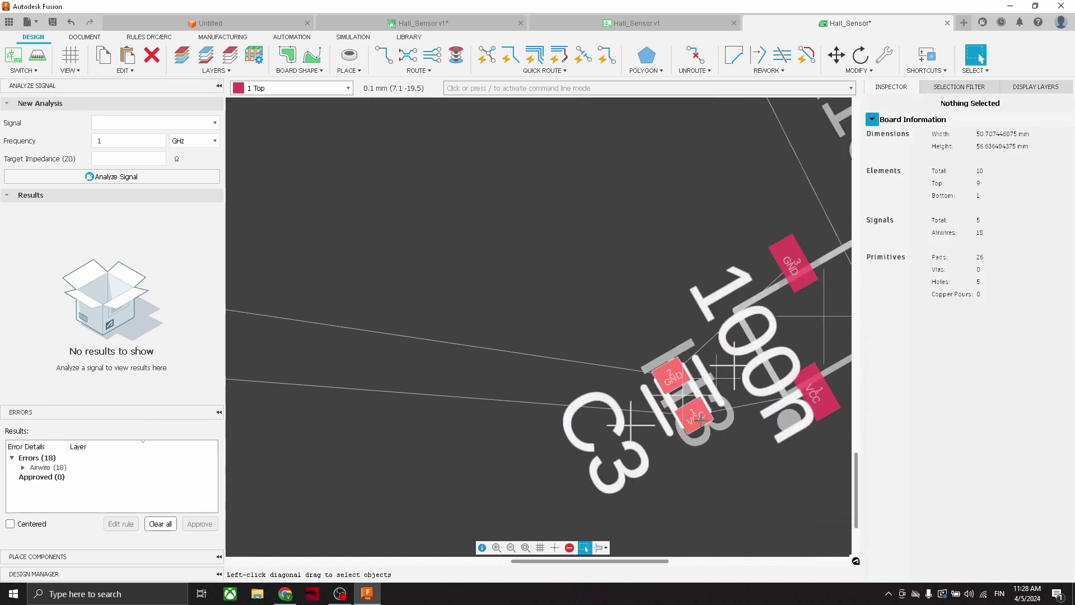
pyautogui.press('m')
pyautogui.click(700, 419)
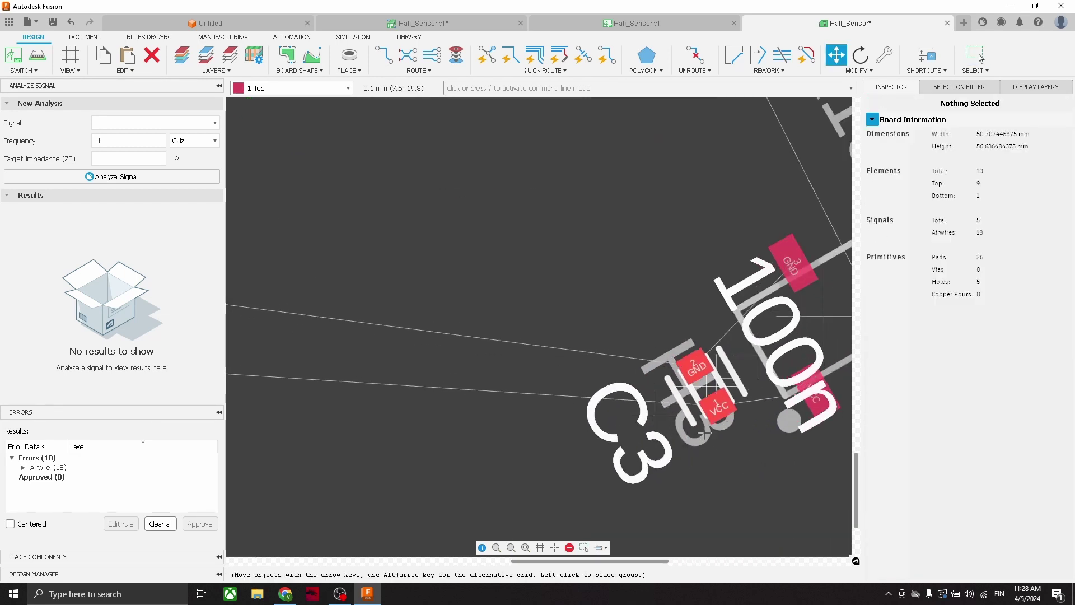
pyautogui.click(705, 433)
pyautogui.scroll(-6, 693, 301)
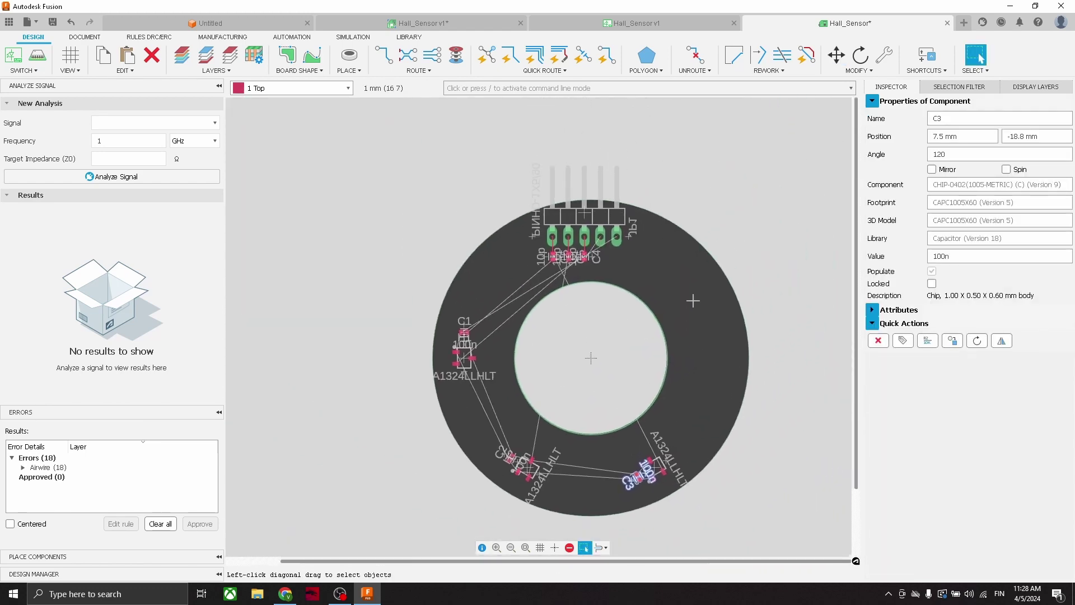
pyautogui.click(717, 190)
pyautogui.scroll(4, 584, 214)
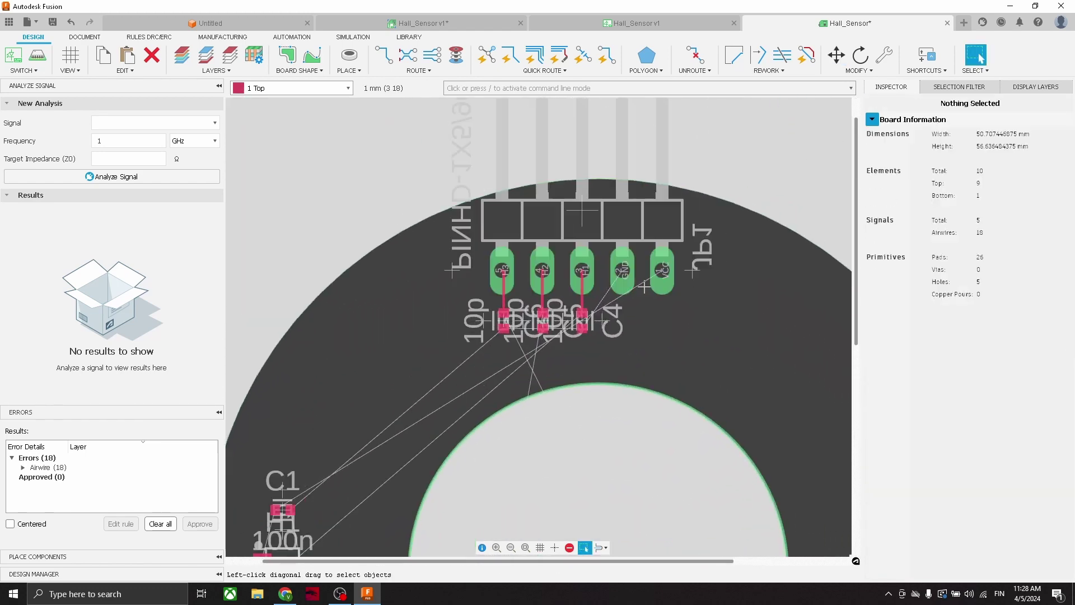
pyautogui.scroll(-5, 644, 286)
pyautogui.scroll(2, 623, 394)
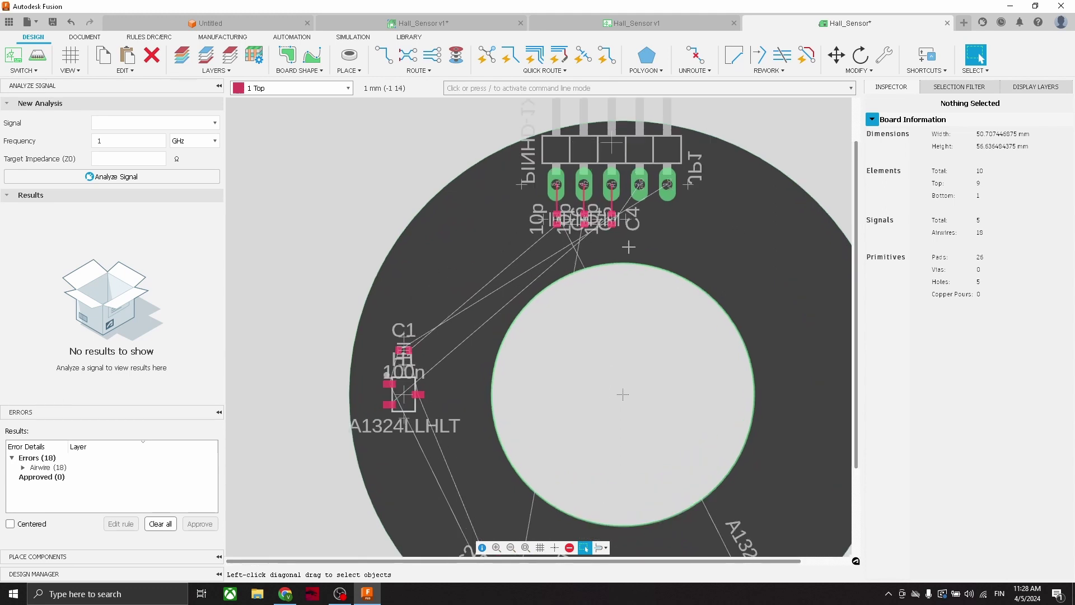
pyautogui.scroll(-2, 623, 394)
# Create a GND polygon pour on layer 16 Bottom with a rectangular outline enclosing the whole ring-shaped board
pyautogui.click(645, 56)
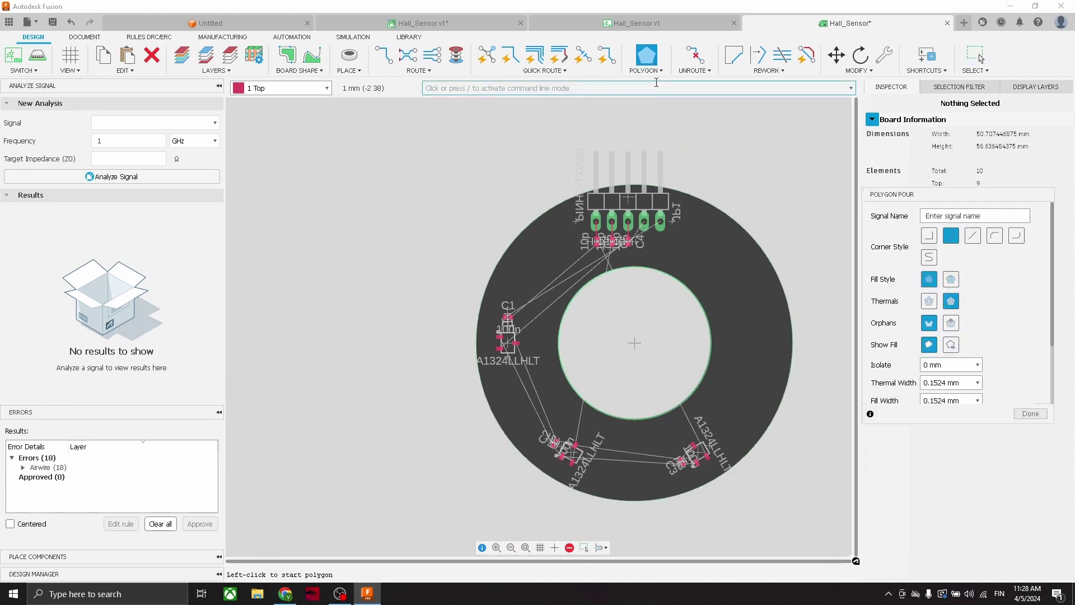
pyautogui.click(970, 216)
pyautogui.write('GND')
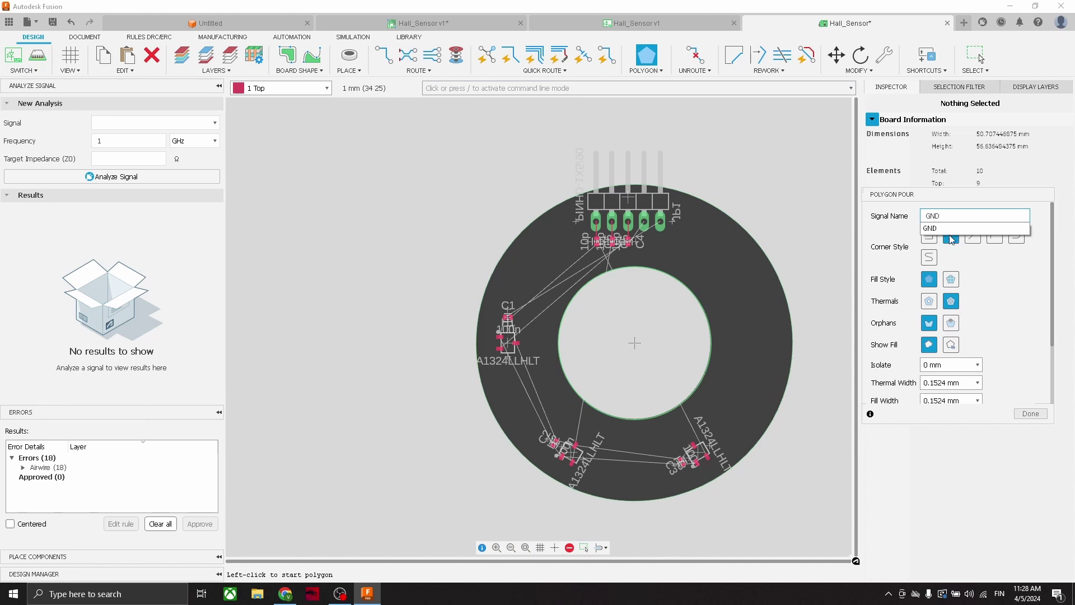
pyautogui.click(952, 230)
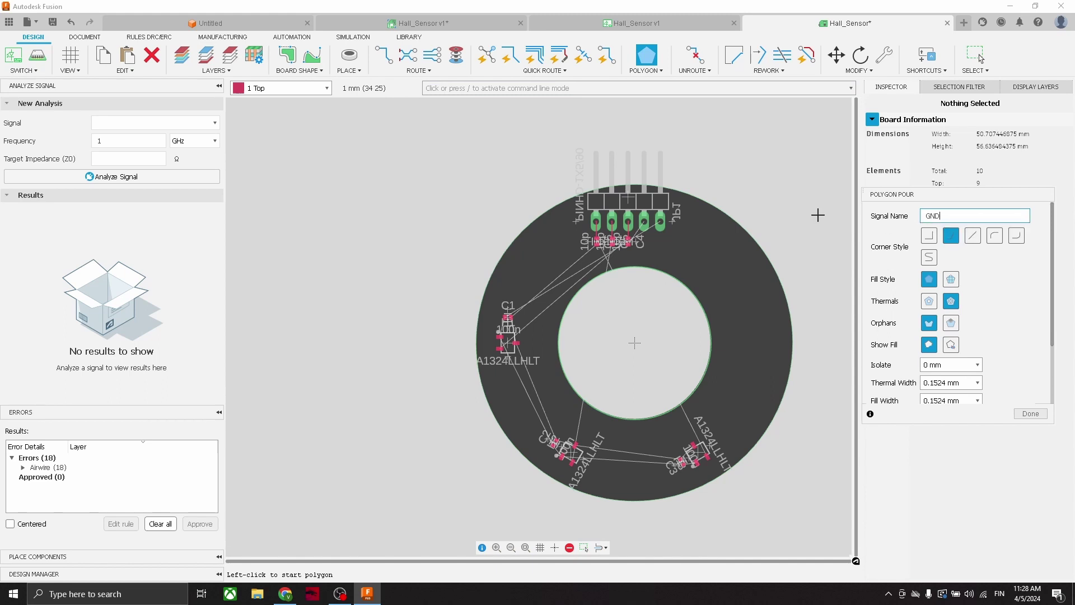
pyautogui.click(312, 90)
pyautogui.click(284, 114)
pyautogui.scroll(-3, 481, 181)
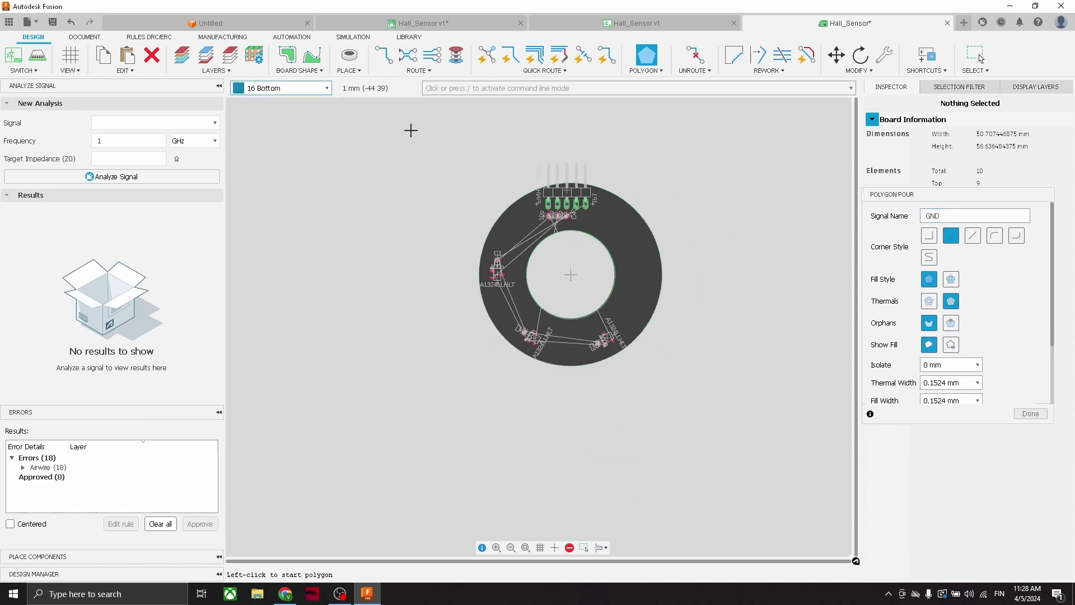
pyautogui.click(416, 148)
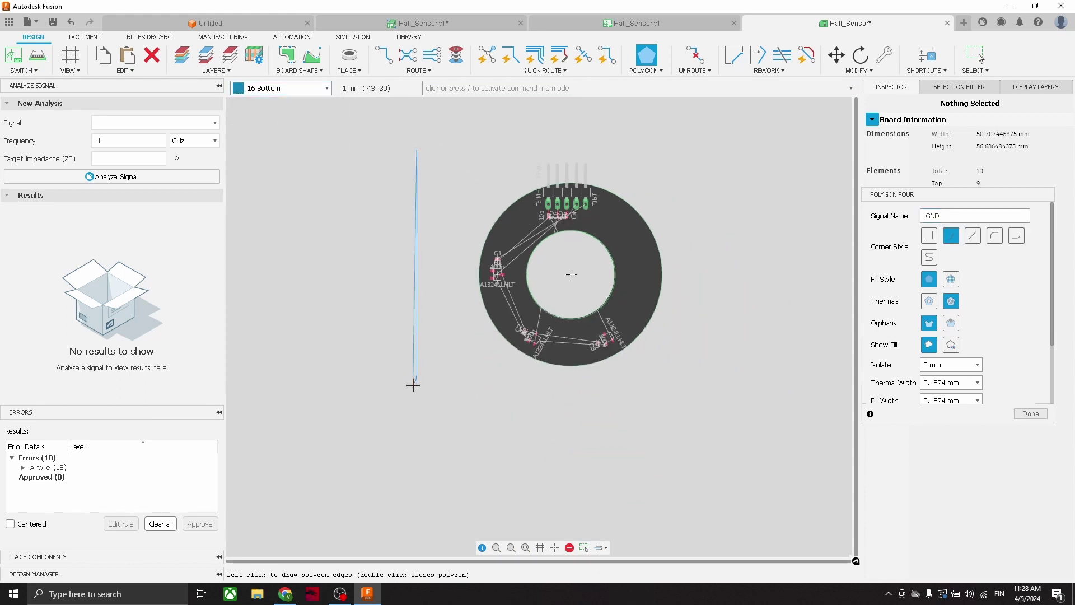
pyautogui.click(413, 388)
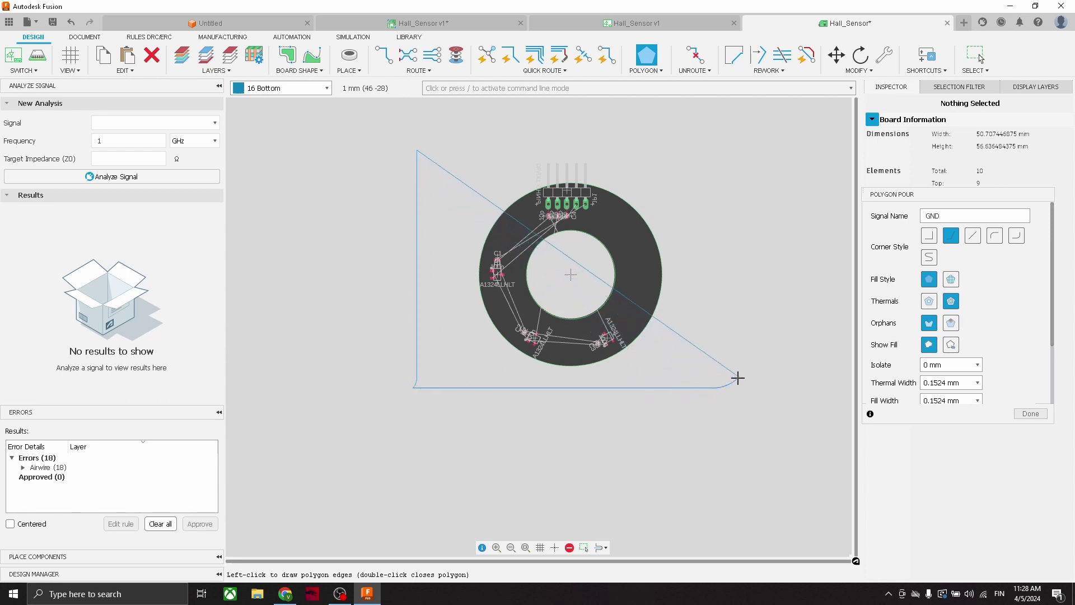
pyautogui.click(734, 388)
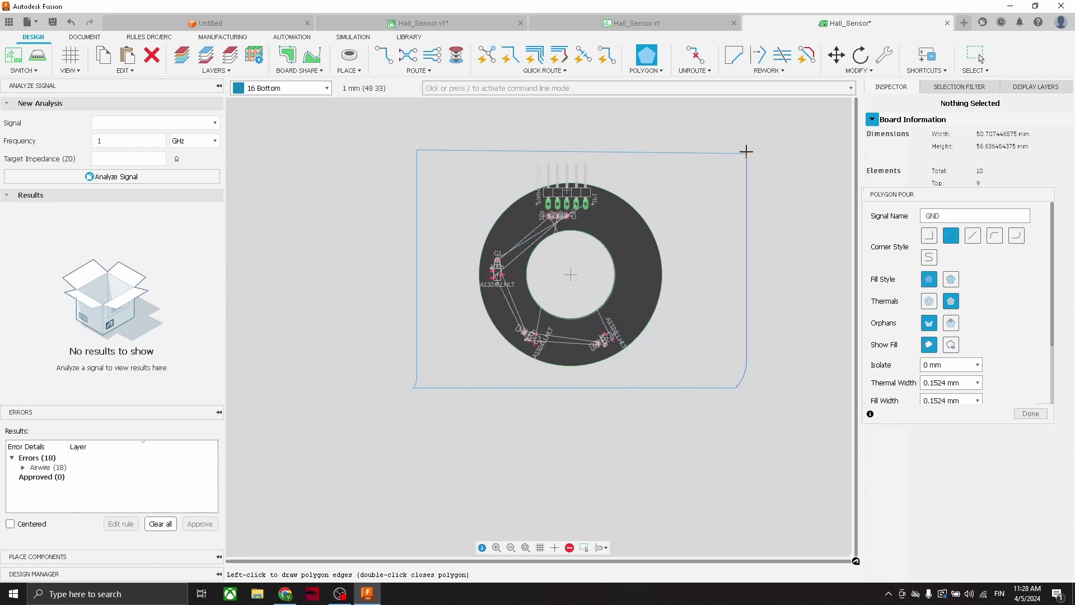
pyautogui.doubleClick(747, 151)
pyautogui.scroll(3, 562, 252)
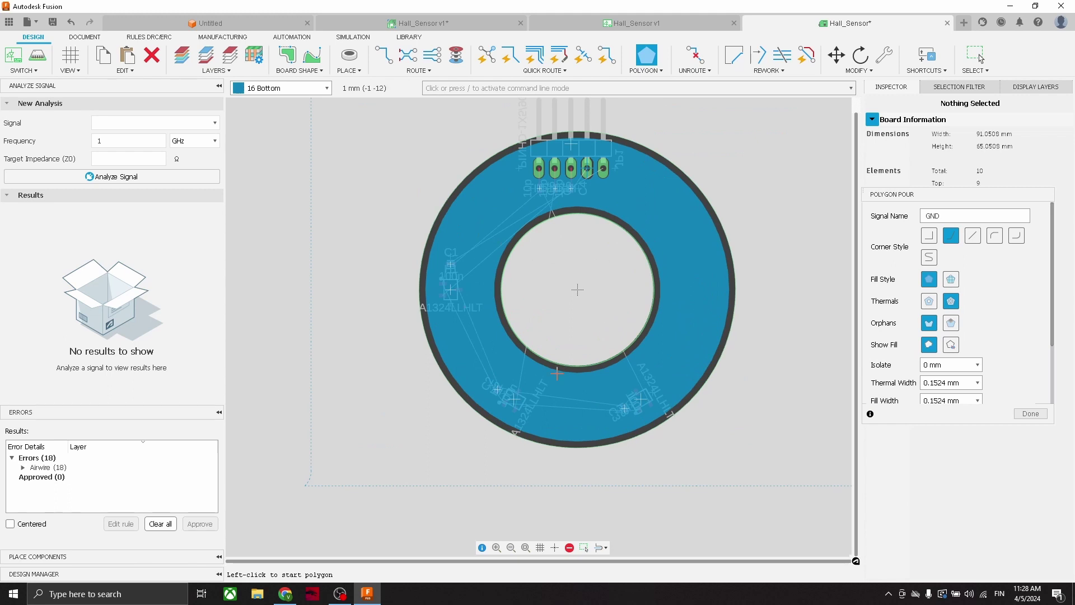
pyautogui.scroll(-3, 543, 351)
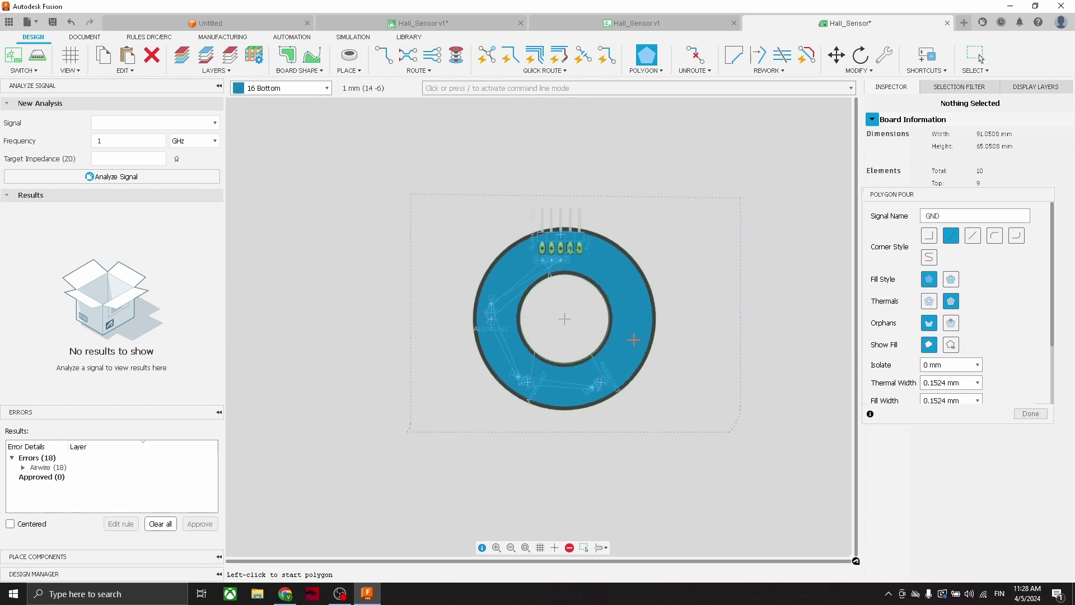
# Create a VCC polygon pour on layer 1 Top with a rectangular outline slightly larger than the GND pour's
pyautogui.doubleClick(957, 216)
pyautogui.write('VCC')
pyautogui.click(303, 88)
pyautogui.click(288, 103)
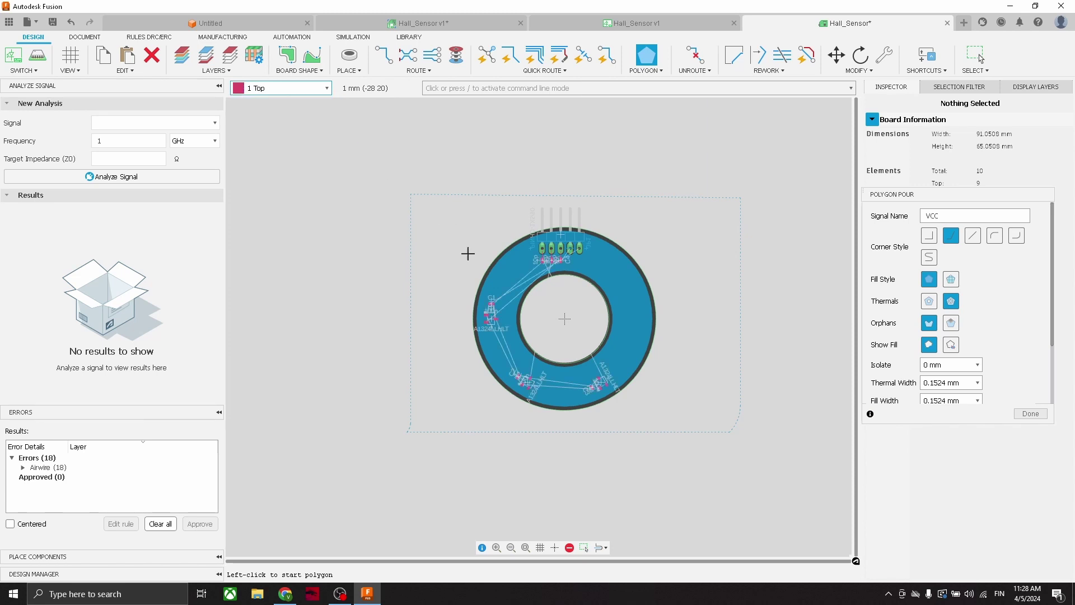
pyautogui.click(385, 173)
pyautogui.click(385, 453)
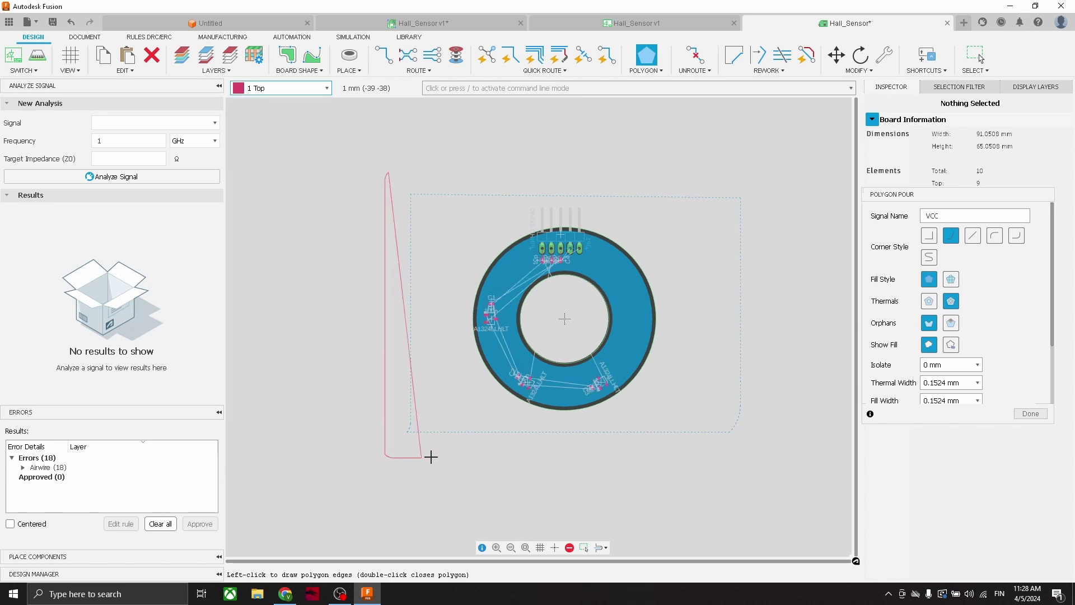
pyautogui.click(776, 453)
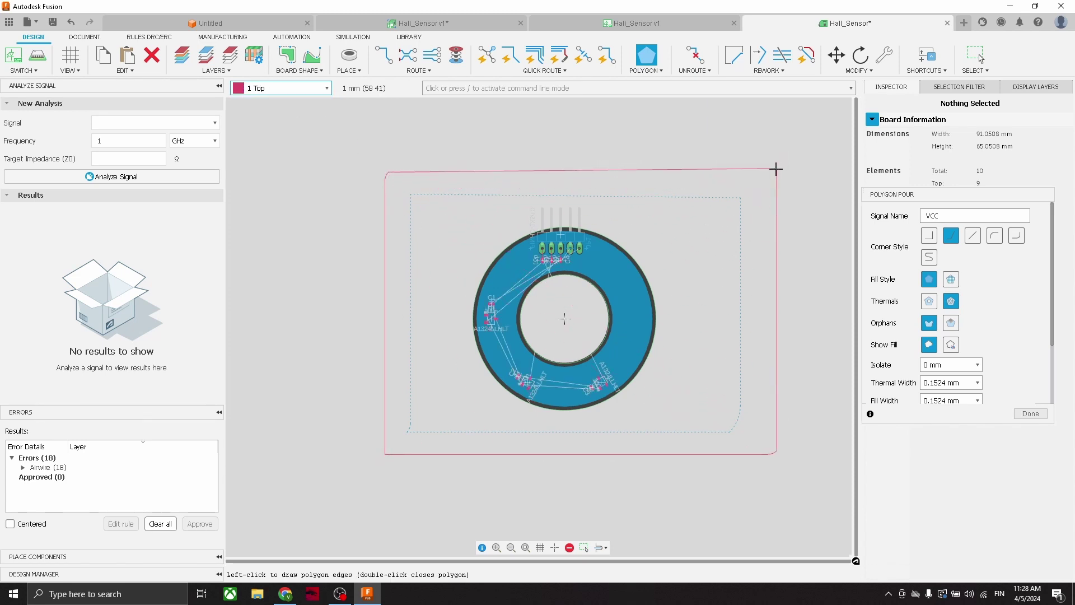
pyautogui.doubleClick(776, 168)
pyautogui.press('Escape')
pyautogui.scroll(3, 574, 321)
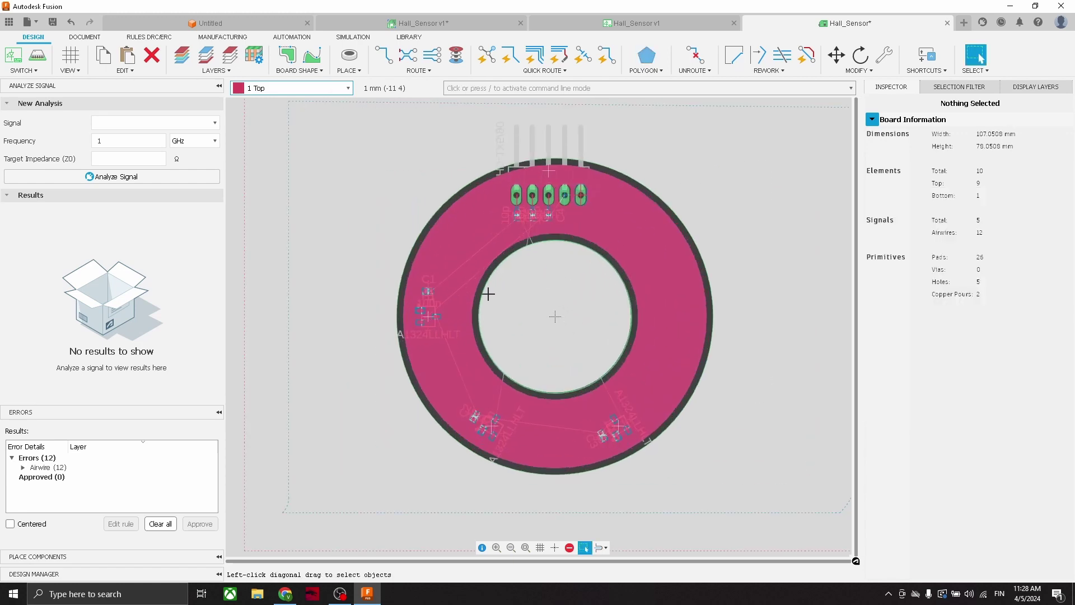
# Route a short GND trace inward from the H3 capacitor's GND pad and end it with a via to layer 16 Bottom
pyautogui.scroll(10, 488, 293)
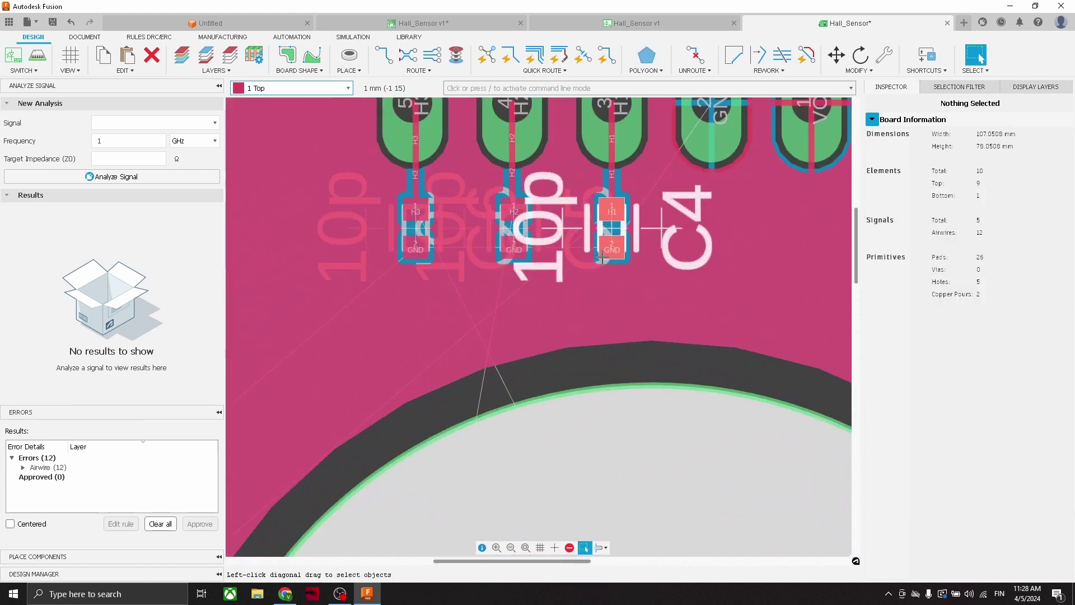
pyautogui.scroll(2, 602, 258)
pyautogui.press('r')
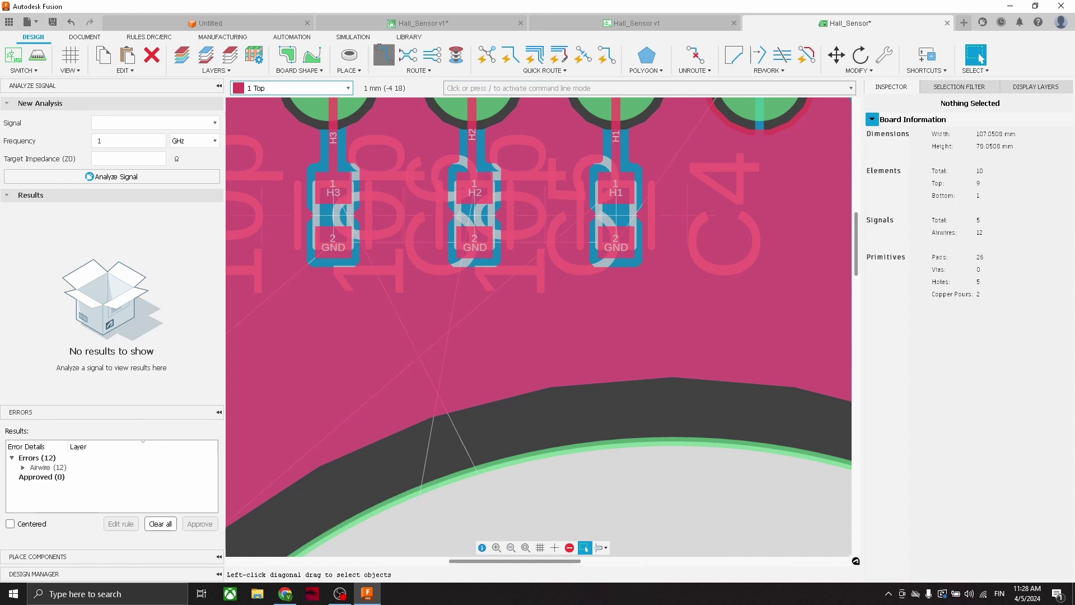
pyautogui.click(455, 258)
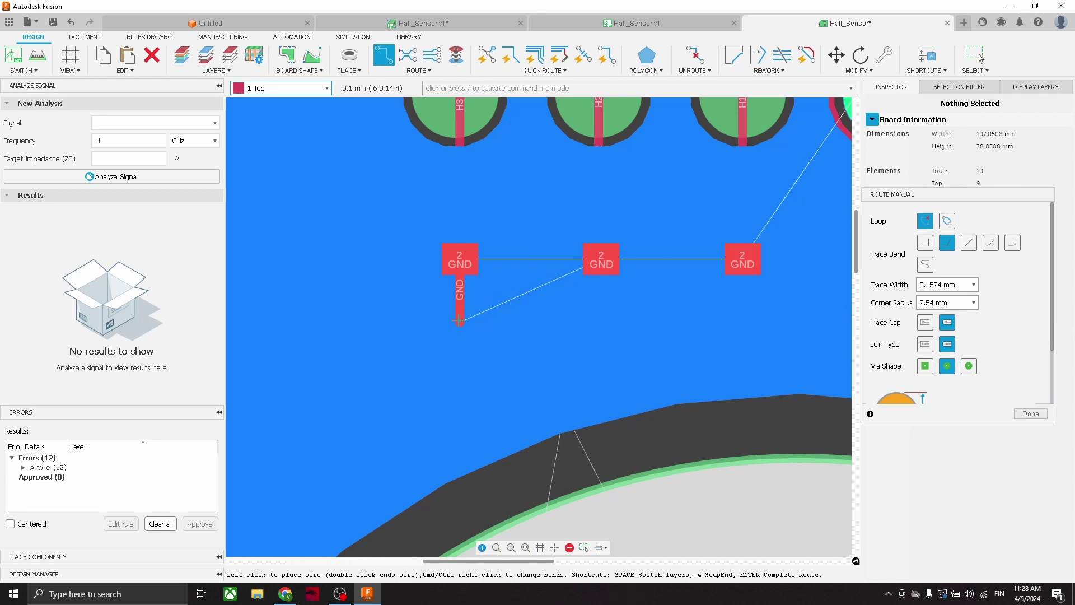
pyautogui.doubleClick(459, 322)
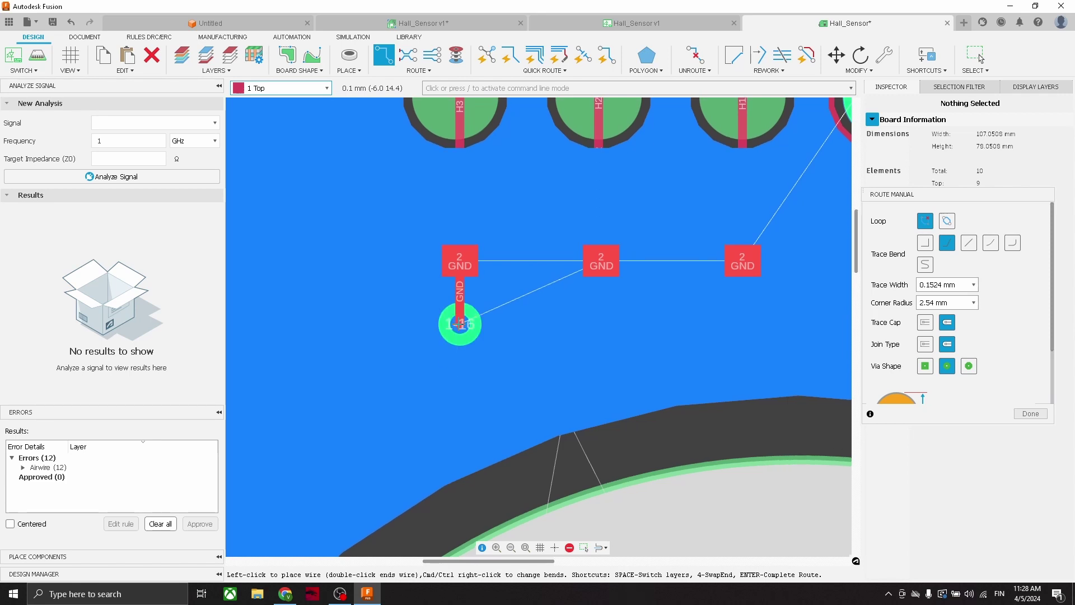
pyautogui.press('space')
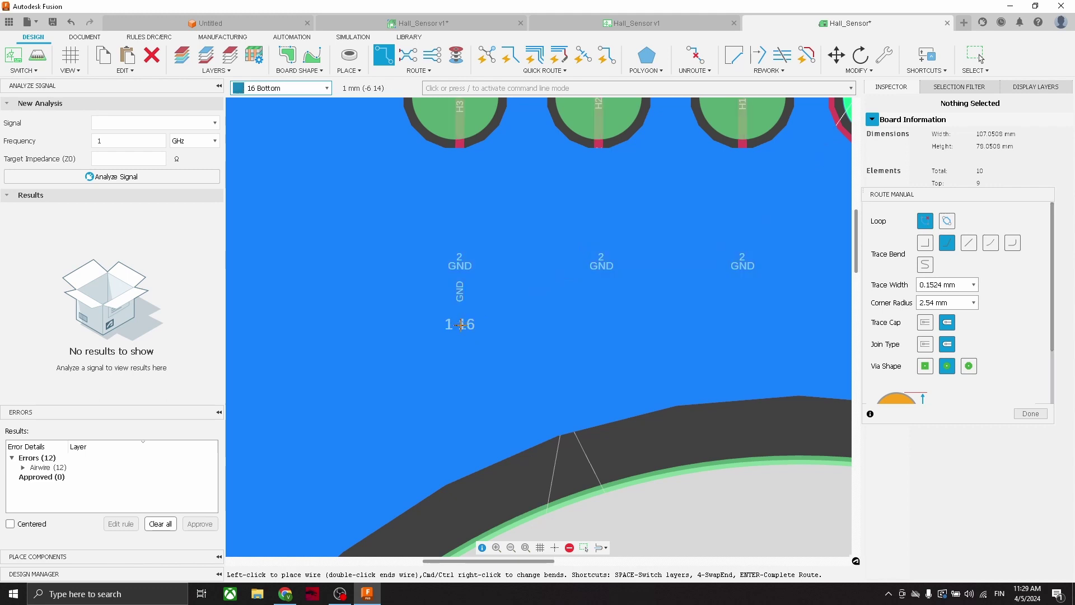
pyautogui.doubleClick(460, 325)
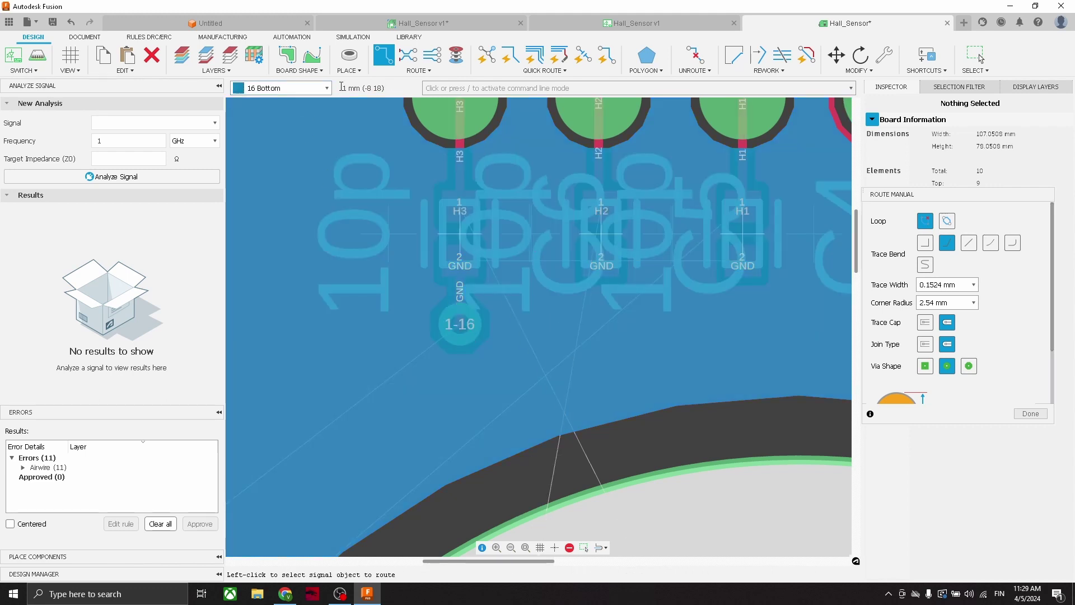
# On layer 1 Top, route a short GND trace inward from the H2 capacitor's GND pad, ending at -3.5 mm, 14.4 mm
pyautogui.click(327, 88)
pyautogui.click(312, 100)
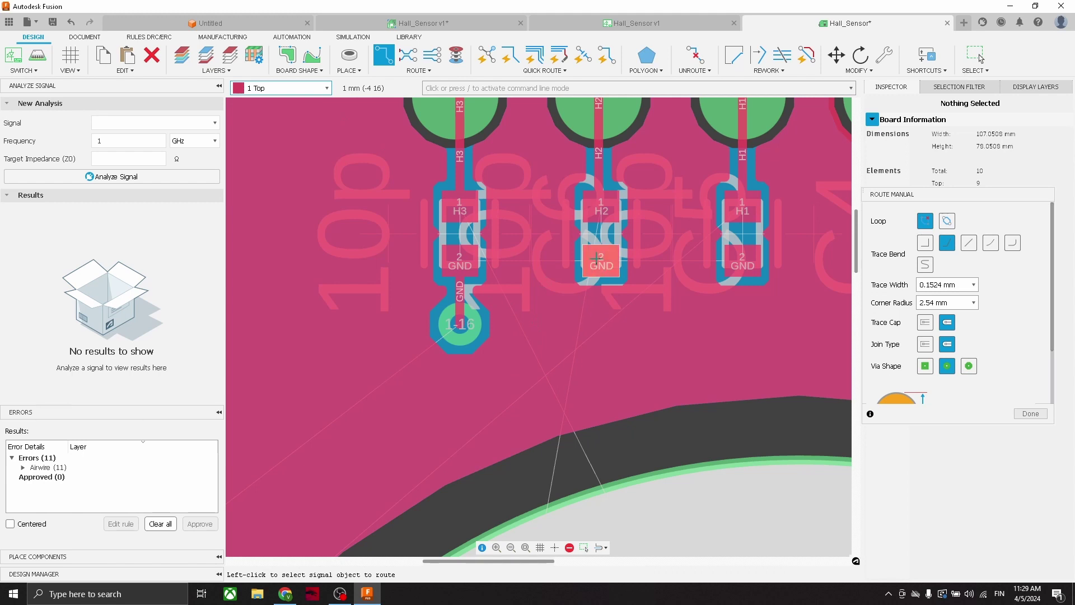
pyautogui.scroll(3, 596, 273)
pyautogui.click(596, 278)
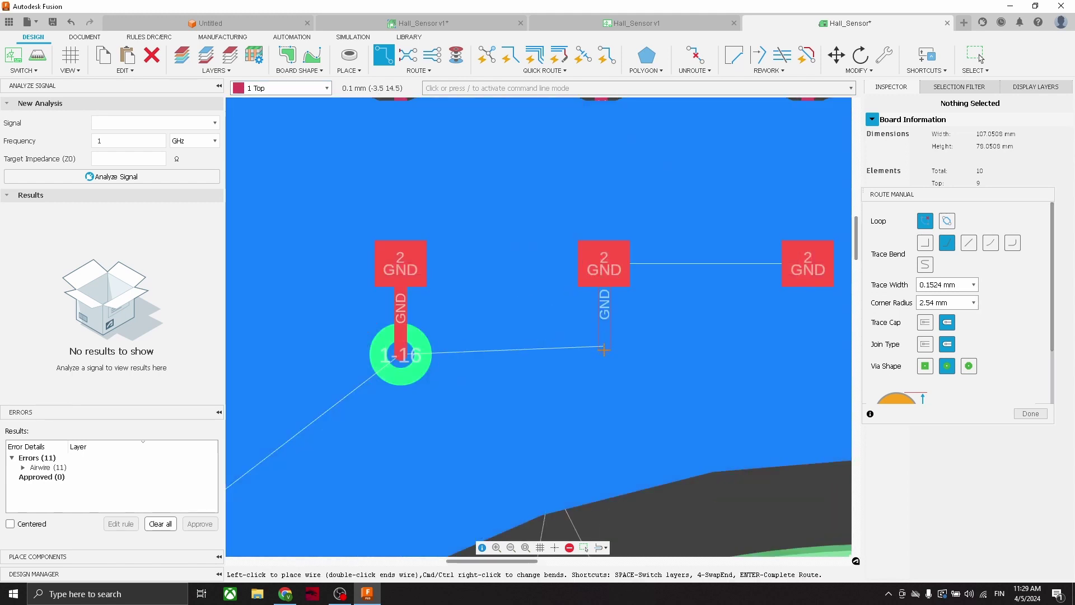
pyautogui.doubleClick(603, 350)
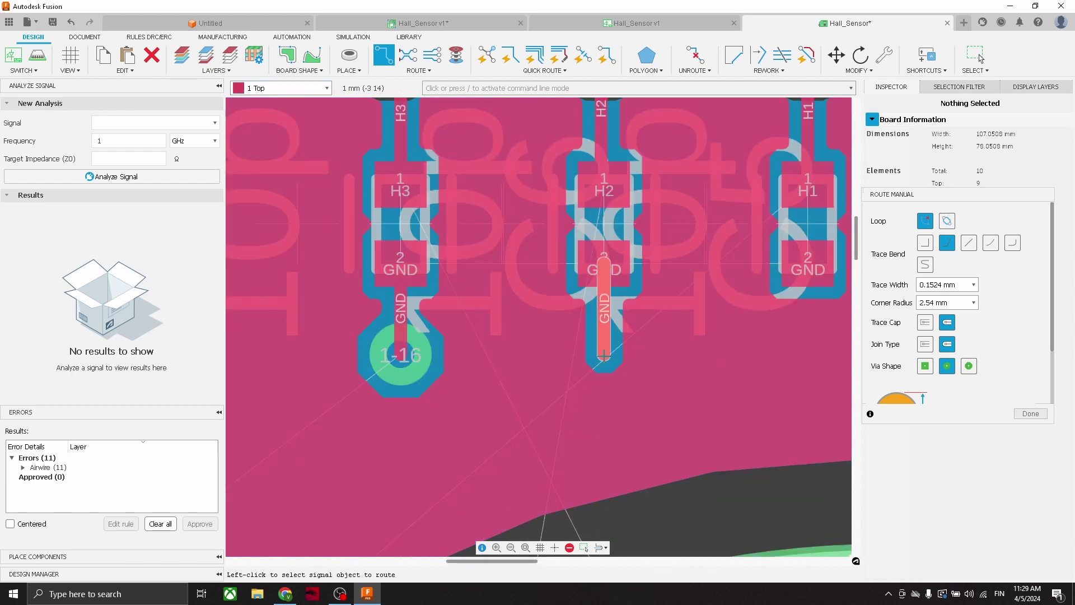
pyautogui.click(976, 56)
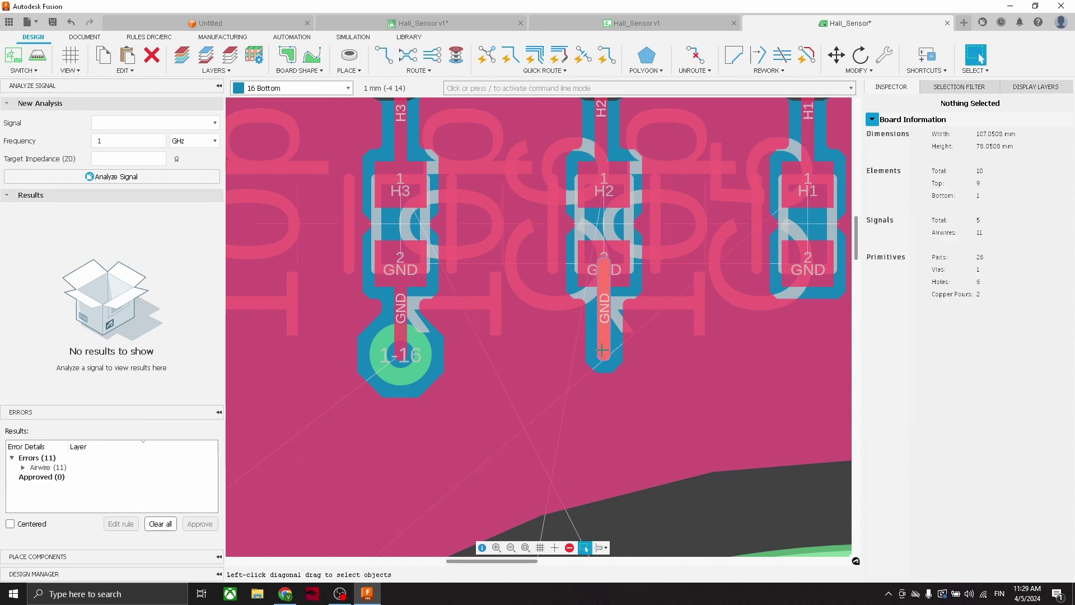
# Place a 1-16 via with the signal GND at the end of the H2 capacitor's ground trace
pyautogui.click(418, 71)
pyautogui.click(395, 115)
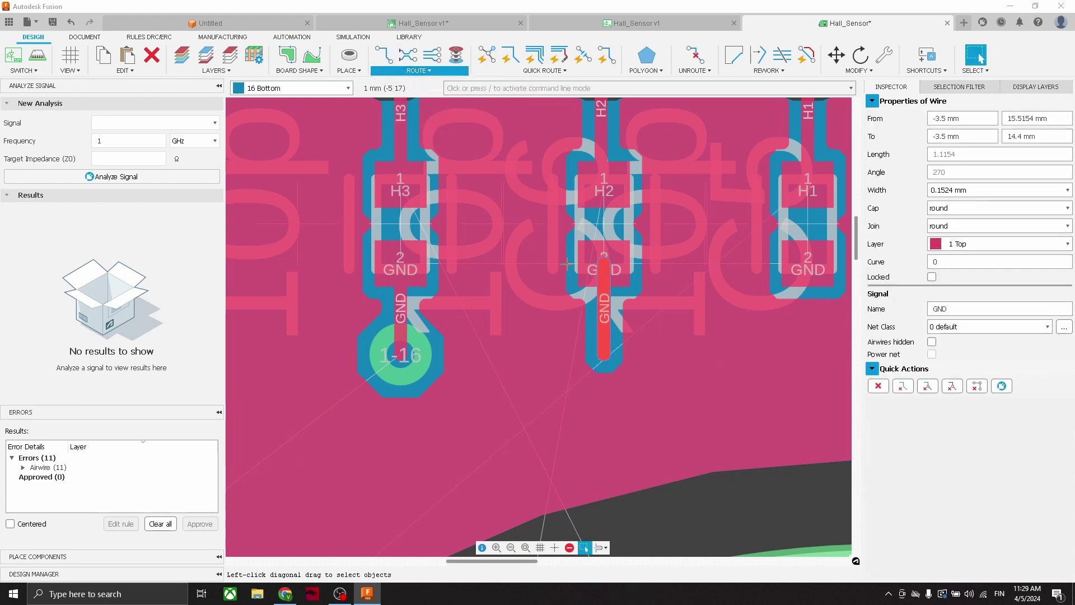
pyautogui.click(958, 216)
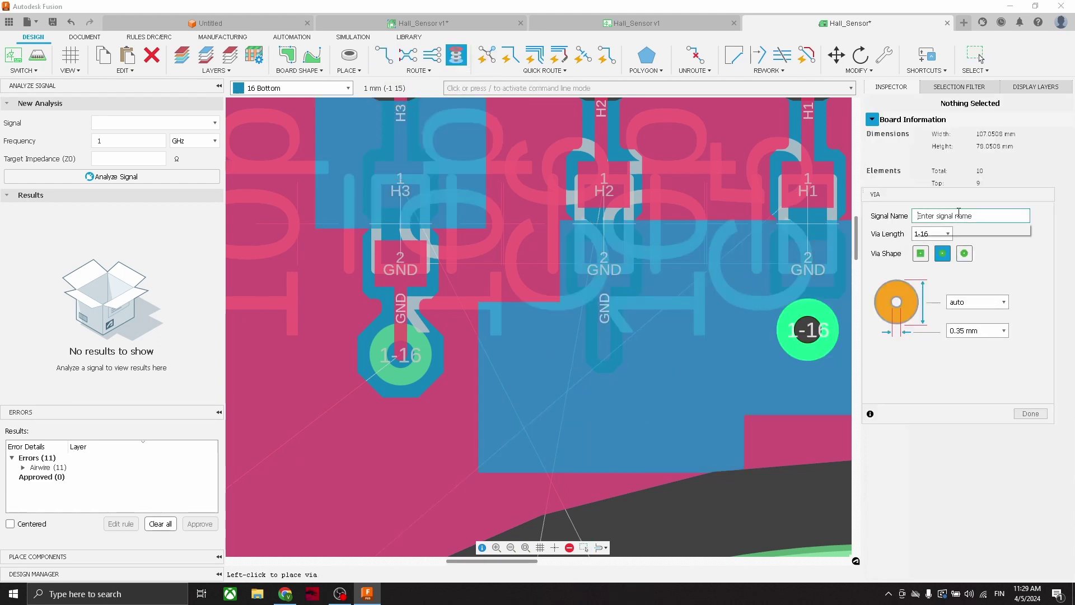
pyautogui.write('GN')
pyautogui.click(940, 229)
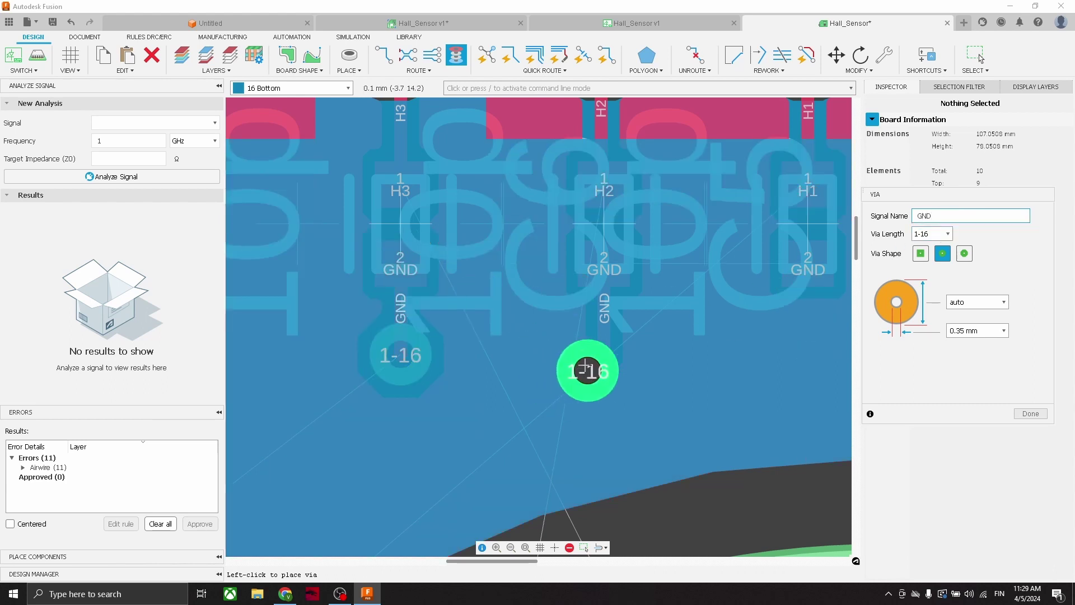
pyautogui.click(599, 355)
pyautogui.press('Escape')
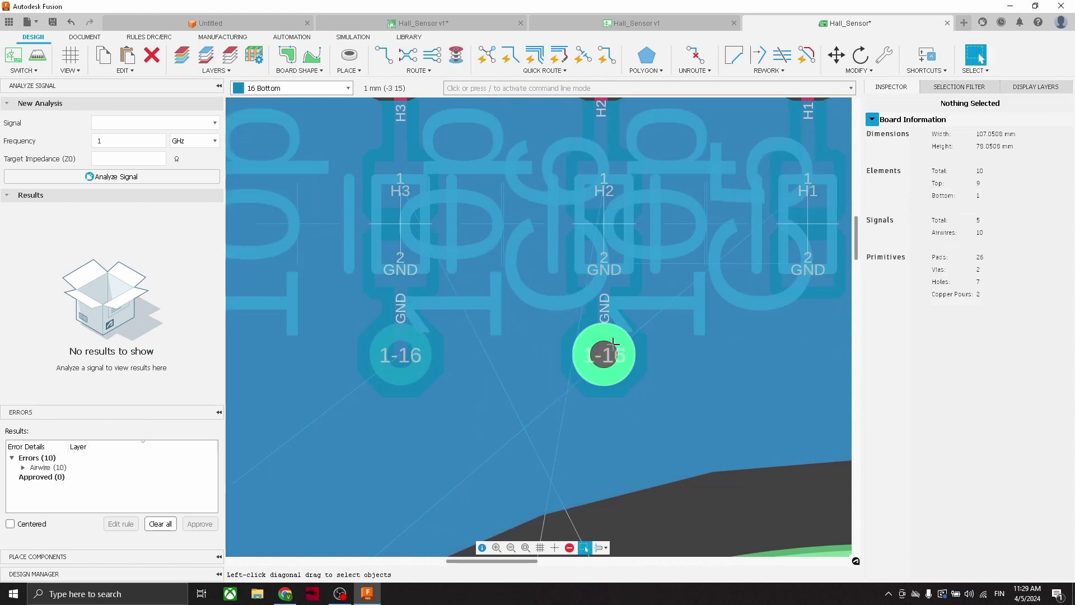
# Check the properties of the via at the end of the H2 capacitor's ground trace
pyautogui.click(606, 353)
pyautogui.click(606, 352)
pyautogui.click(605, 355)
pyautogui.click(595, 367)
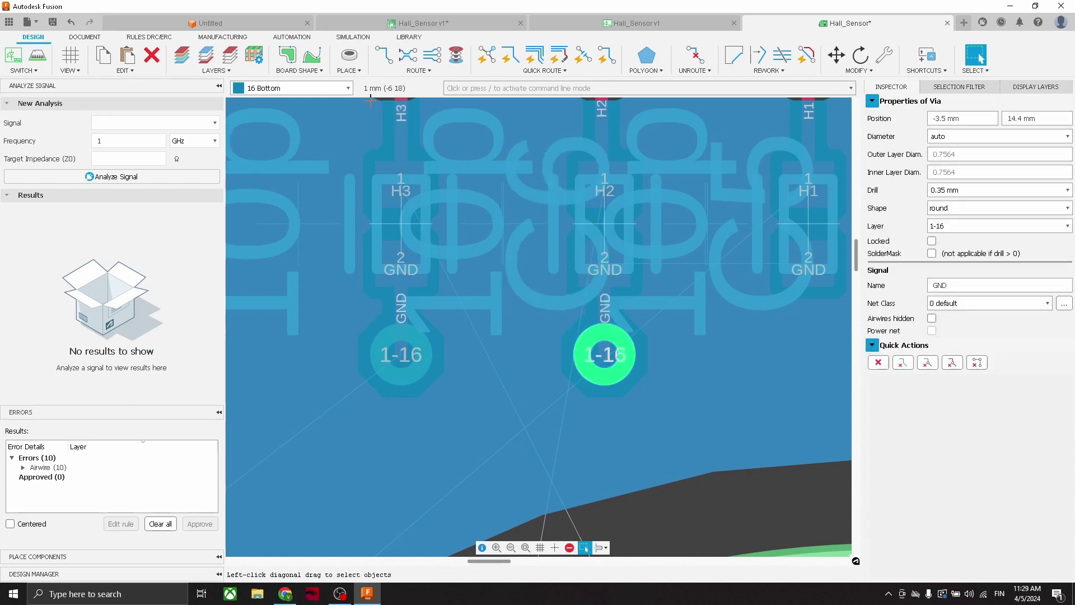
# Make 1 Top the active layer and clear the via selection
pyautogui.click(291, 88)
pyautogui.scroll(3, 291, 151)
pyautogui.click(263, 96)
pyautogui.scroll(1, 641, 335)
pyautogui.press('Escape')
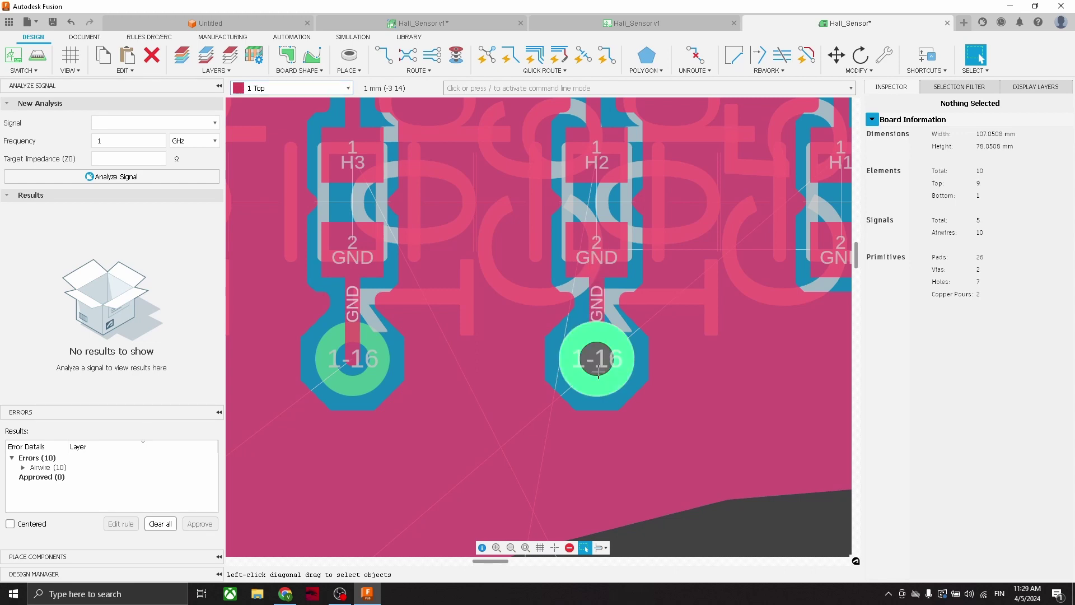
# Try to move the H2 capacitor's ground via slightly farther from its GND pad
pyautogui.press('m')
pyautogui.click(596, 362)
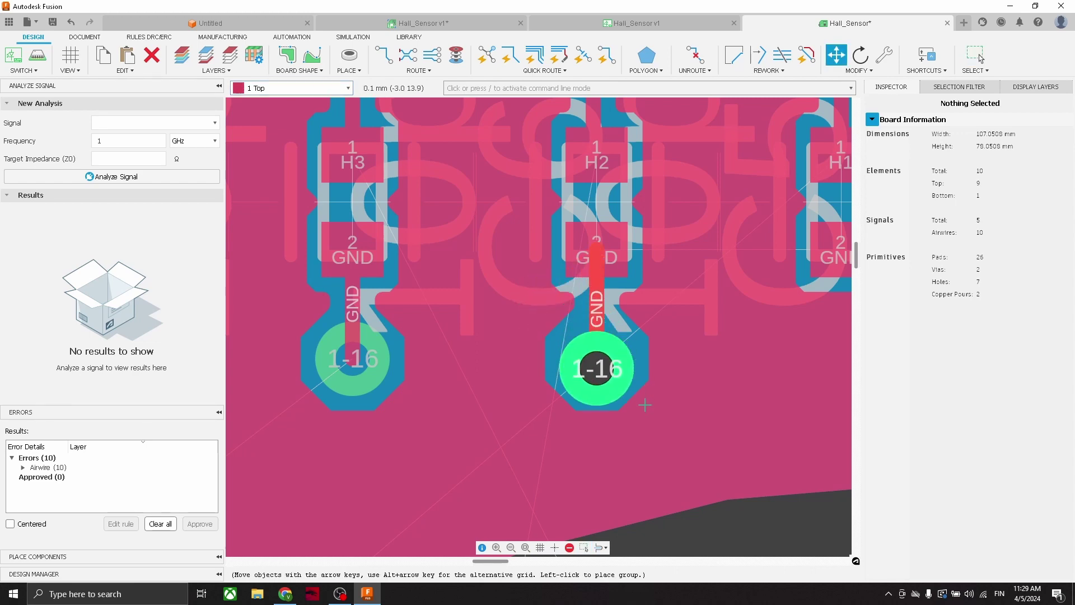
pyautogui.click(646, 400)
pyautogui.press('Escape')
pyautogui.scroll(-3, 585, 309)
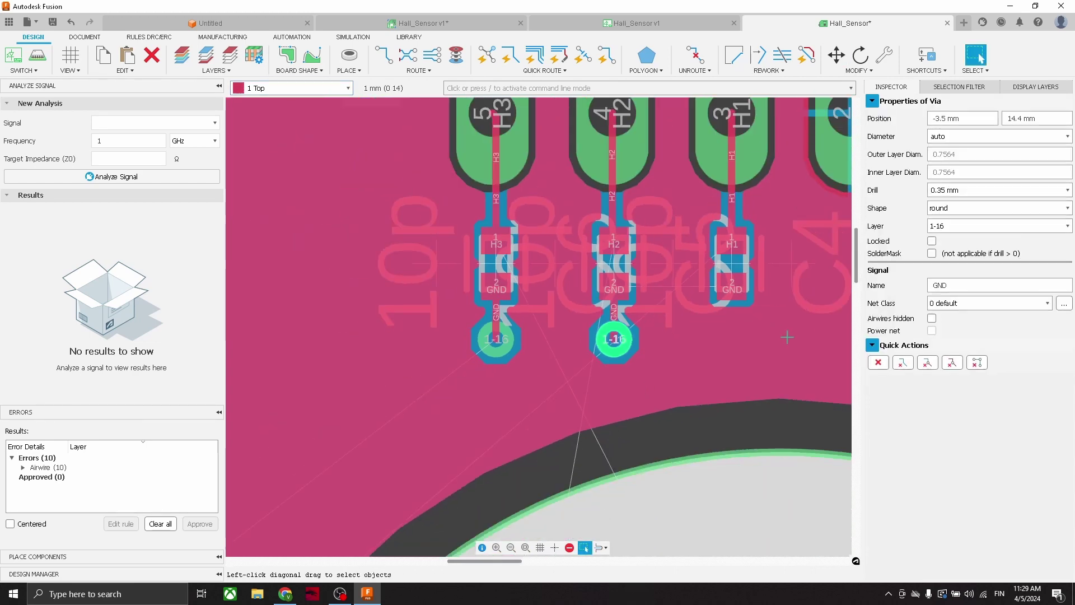
# Route a short GND trace inward from the H1 capacitor's GND pad to -1.0, 14.4 mm, end it with a 1-16 via, and reactivate layer 1 Top
pyautogui.scroll(3, 636, 318)
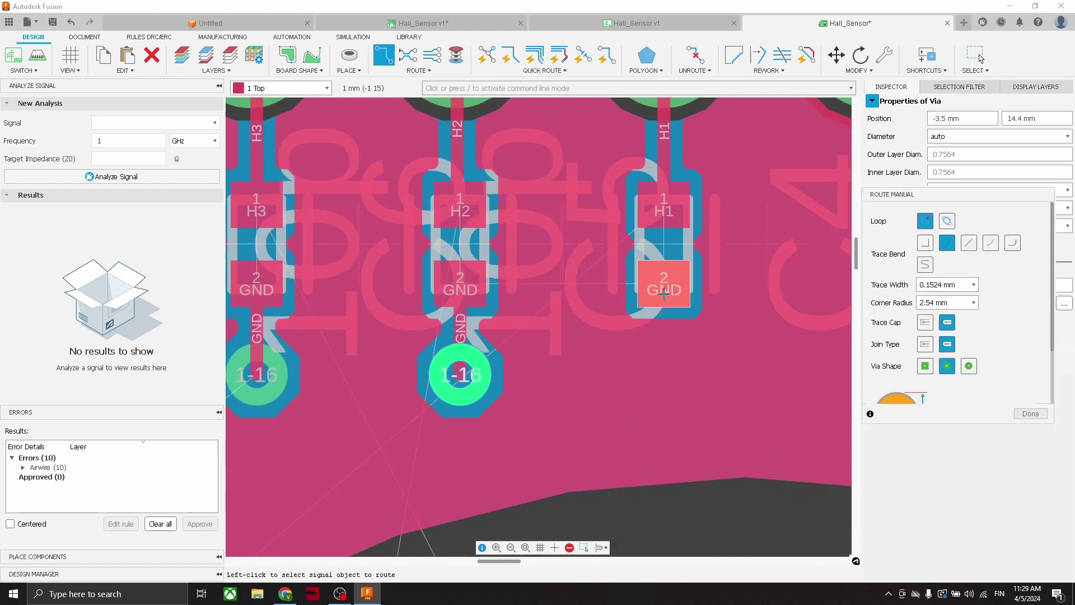
pyautogui.click(661, 280)
pyautogui.doubleClick(665, 369)
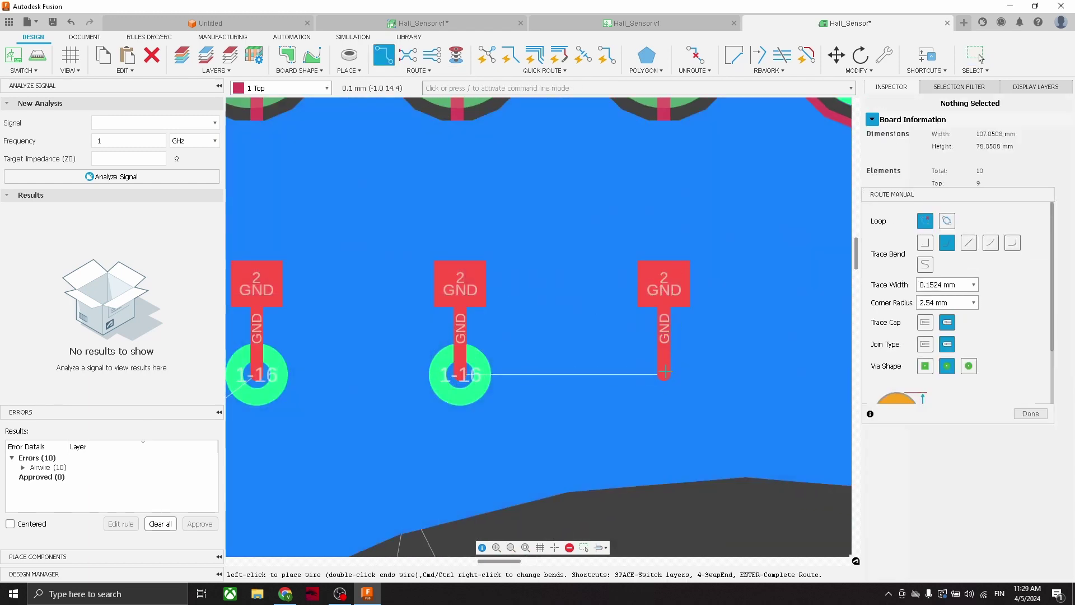
pyautogui.click(665, 362)
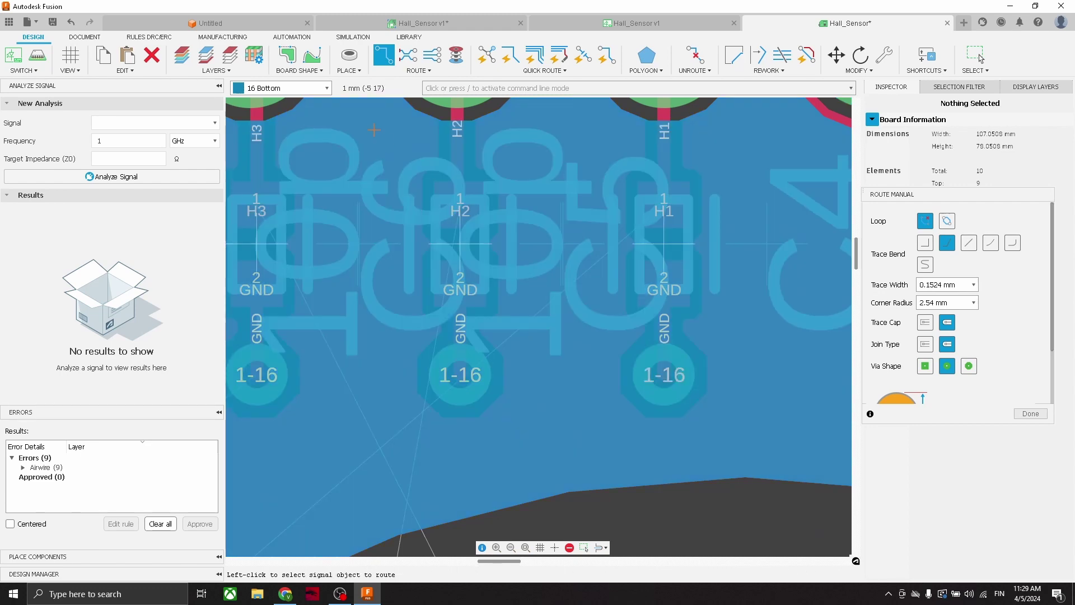
pyautogui.click(326, 88)
pyautogui.click(257, 100)
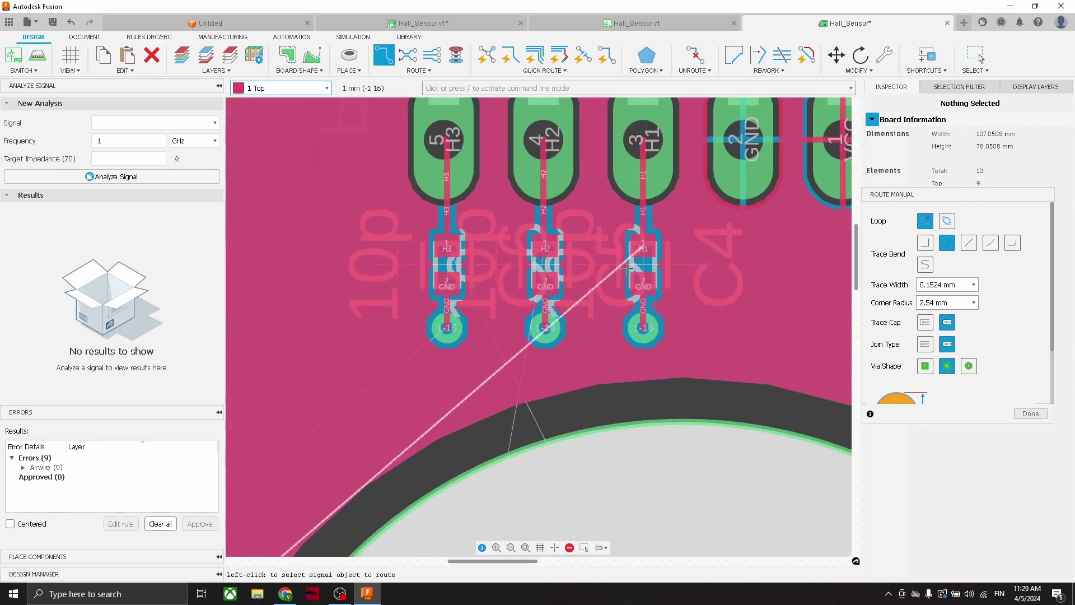
# Move capacitor C1 closer to Hall sensor H1, placing it at -20.2 mm, 2.7 mm
pyautogui.scroll(-2, 644, 124)
pyautogui.moveTo(370, 465); pyautogui.dragTo(372, 381, button='middle')
pyautogui.scroll(4, 373, 380)
pyautogui.scroll(3, 498, 337)
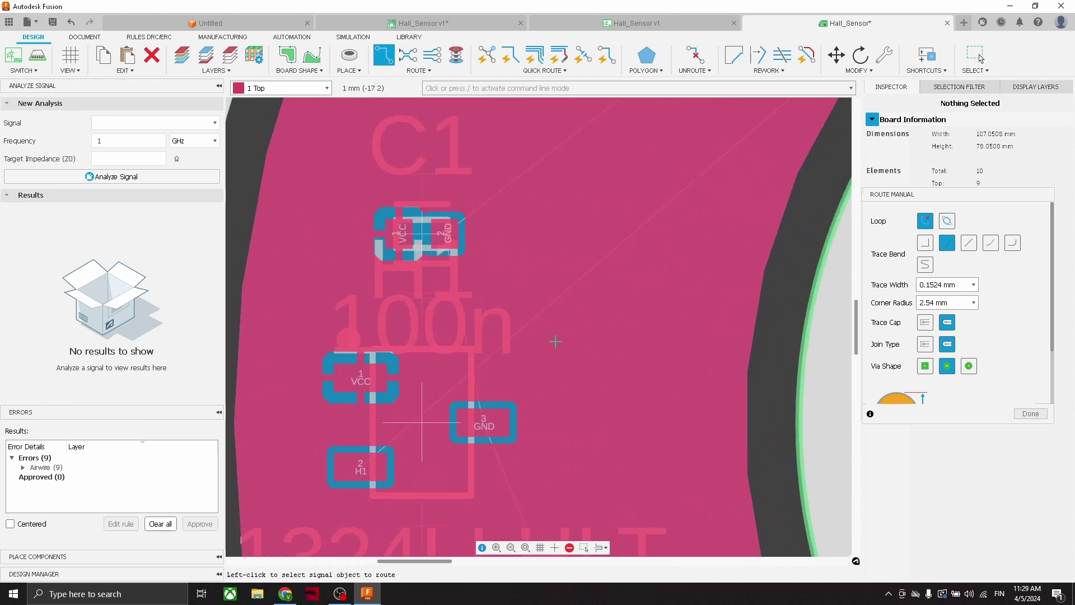
pyautogui.click(980, 57)
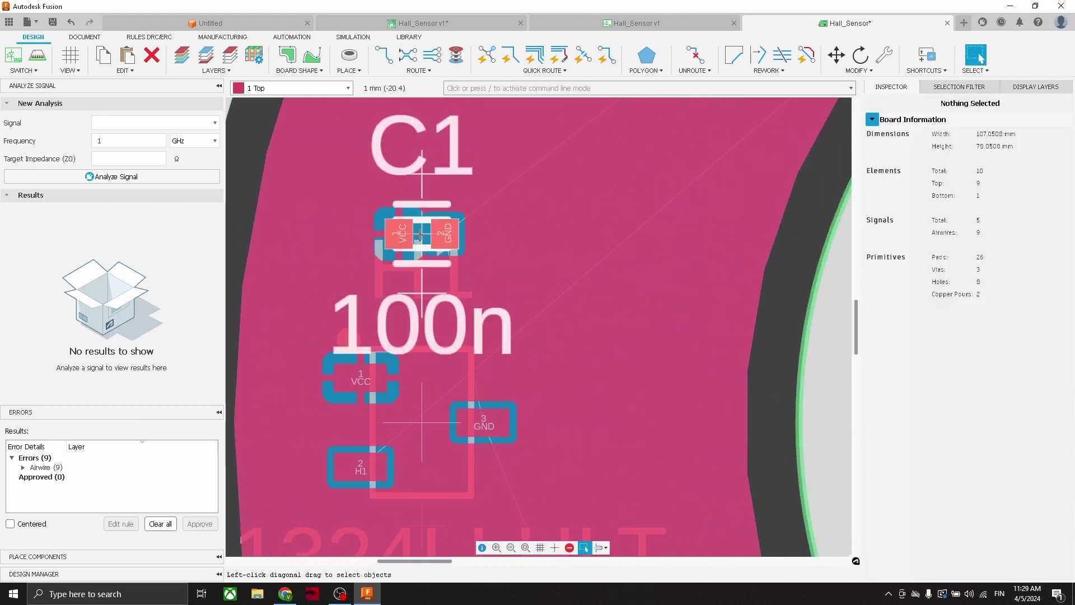
pyautogui.press('m')
pyautogui.click(401, 264)
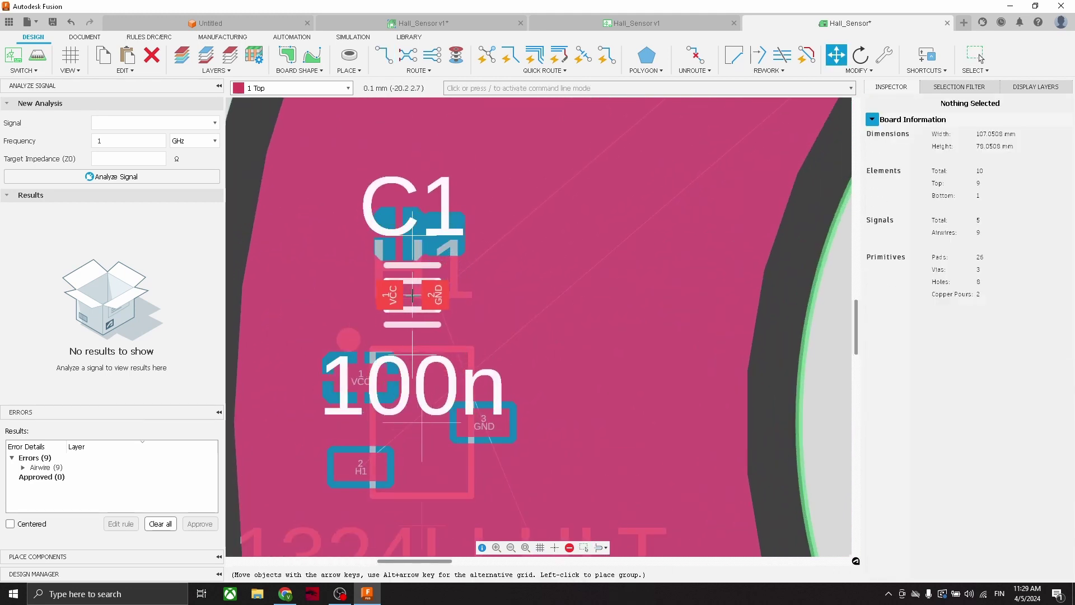
pyautogui.click(413, 295)
# Route a VCC trace on layer 1 Top from sensor H1's pad 1 to capacitor C1's VCC pad
pyautogui.click(384, 55)
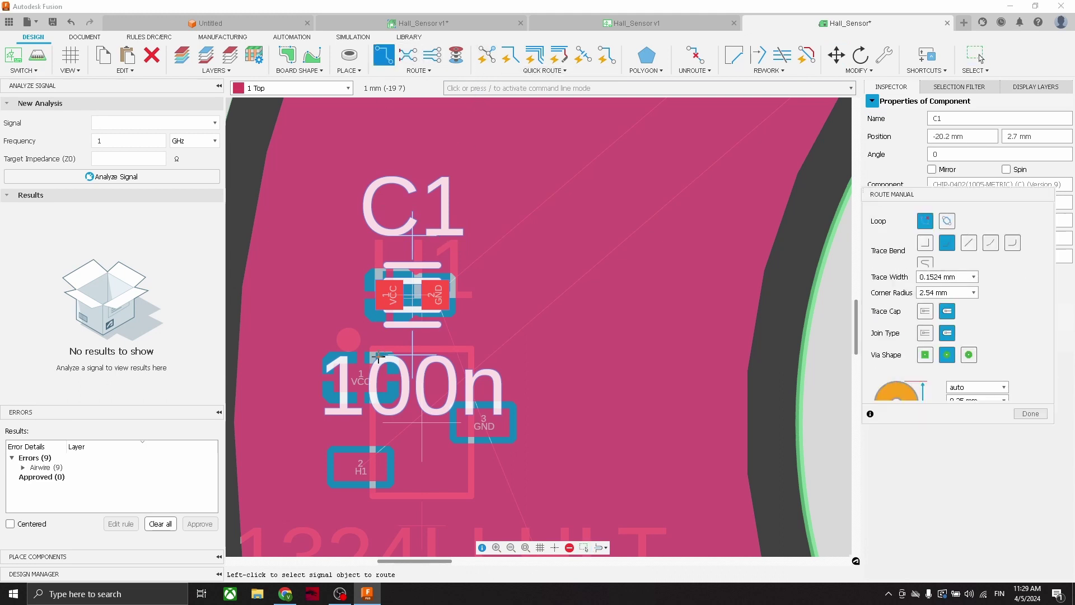
pyautogui.click(378, 357)
pyautogui.scroll(2, 378, 357)
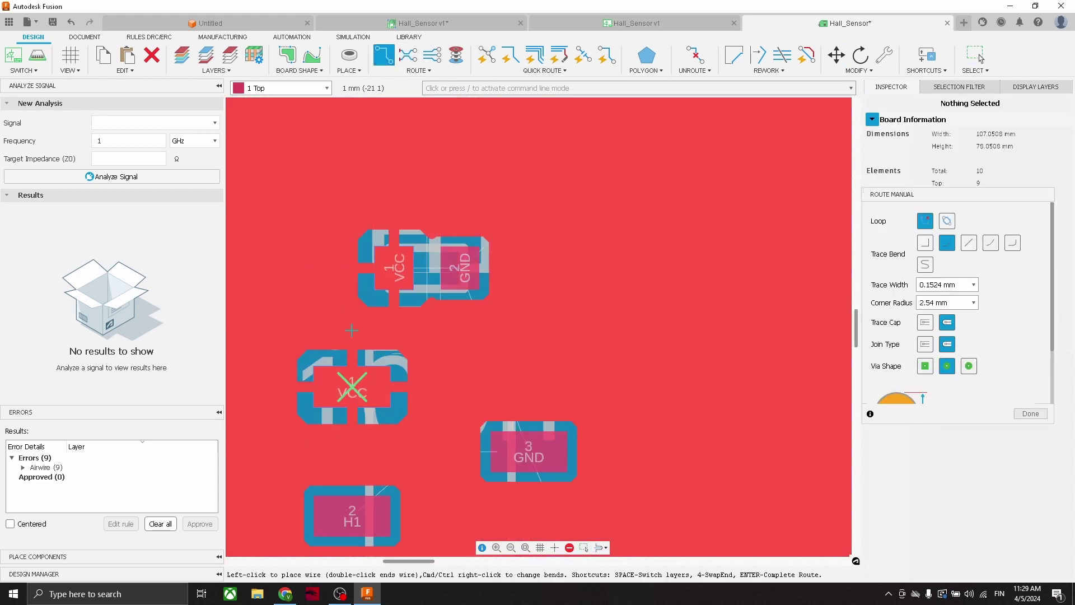
pyautogui.click(392, 269)
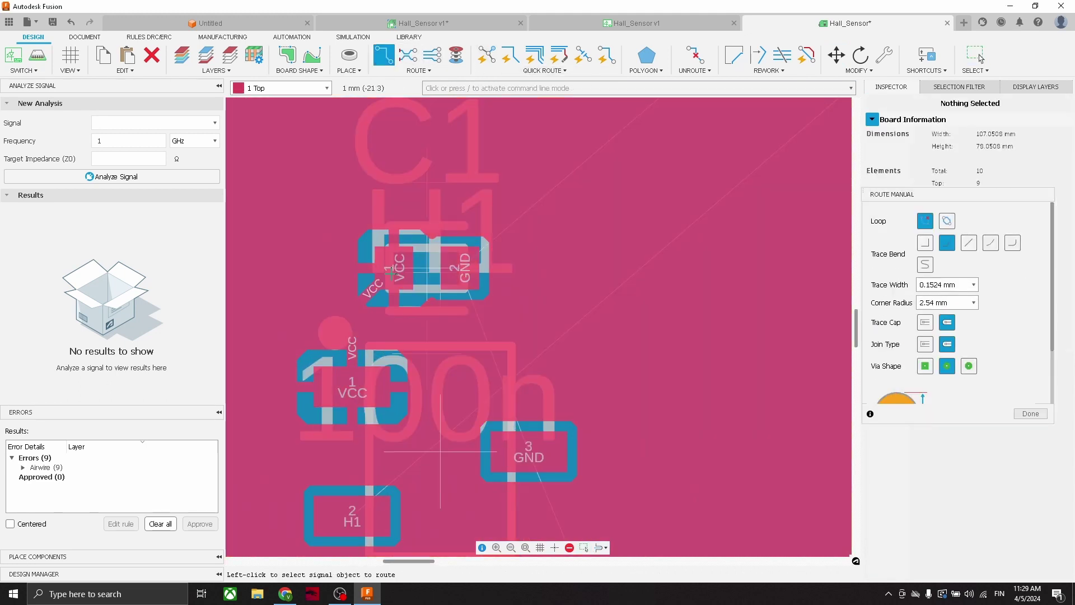
# Route a short GND trace inward from C1's GND pad to about -18.7, 2.7 mm, end it with a 1-16 via, and reactivate layer 1 Top
pyautogui.click(463, 269)
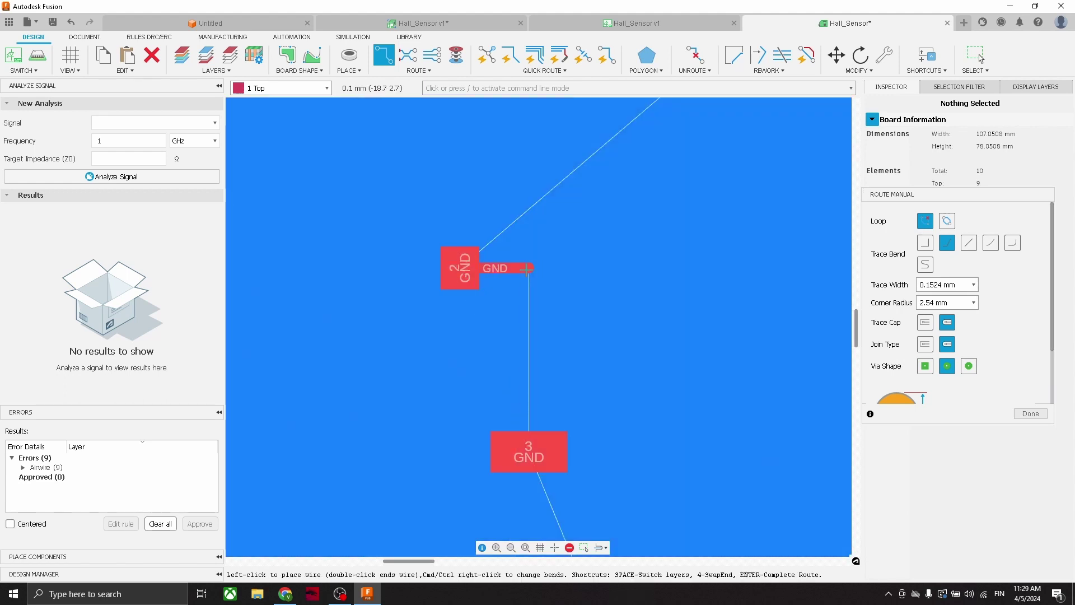
pyautogui.press('space')
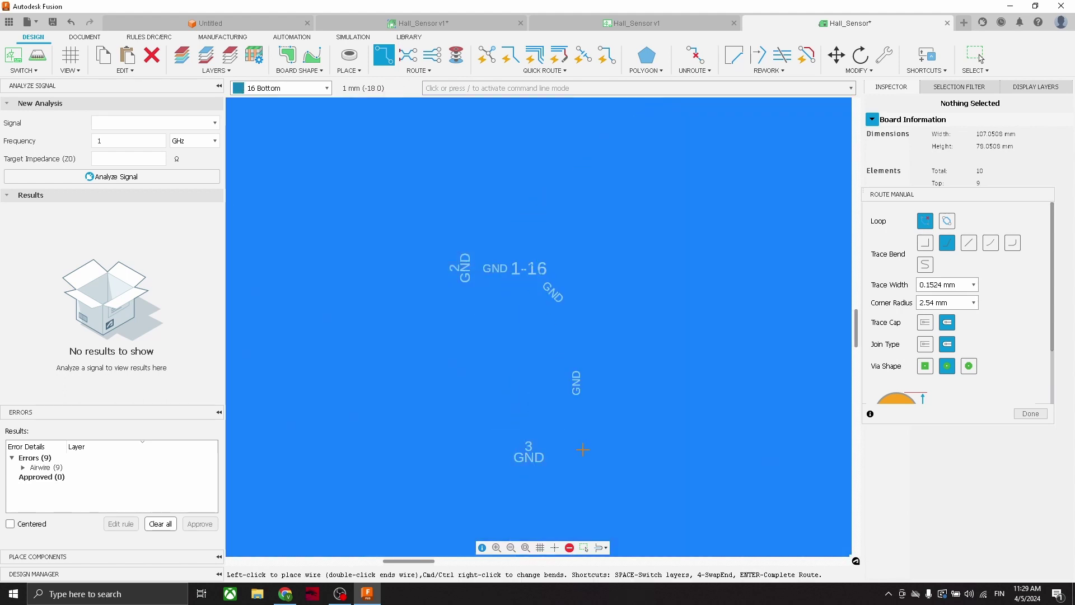
pyautogui.click(560, 451)
pyautogui.click(316, 88)
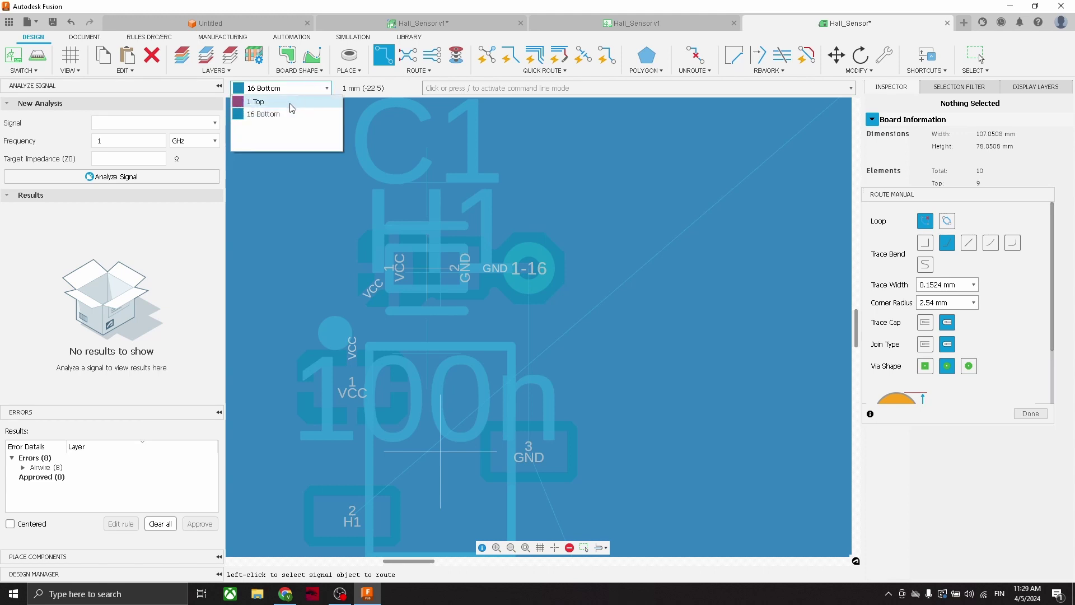
pyautogui.click(280, 99)
# Route a short GND trace inward from sensor H1's pad 3 to about -17.6, 0.0 mm, end it with a 1-16 via, and reactivate layer 1 Top
pyautogui.click(560, 451)
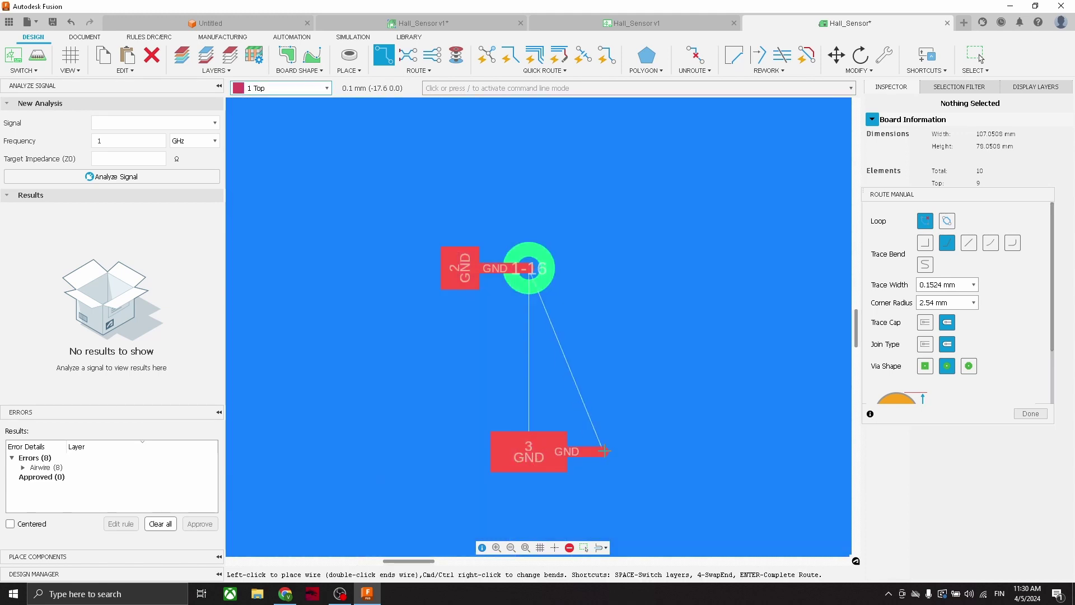
pyautogui.press('space')
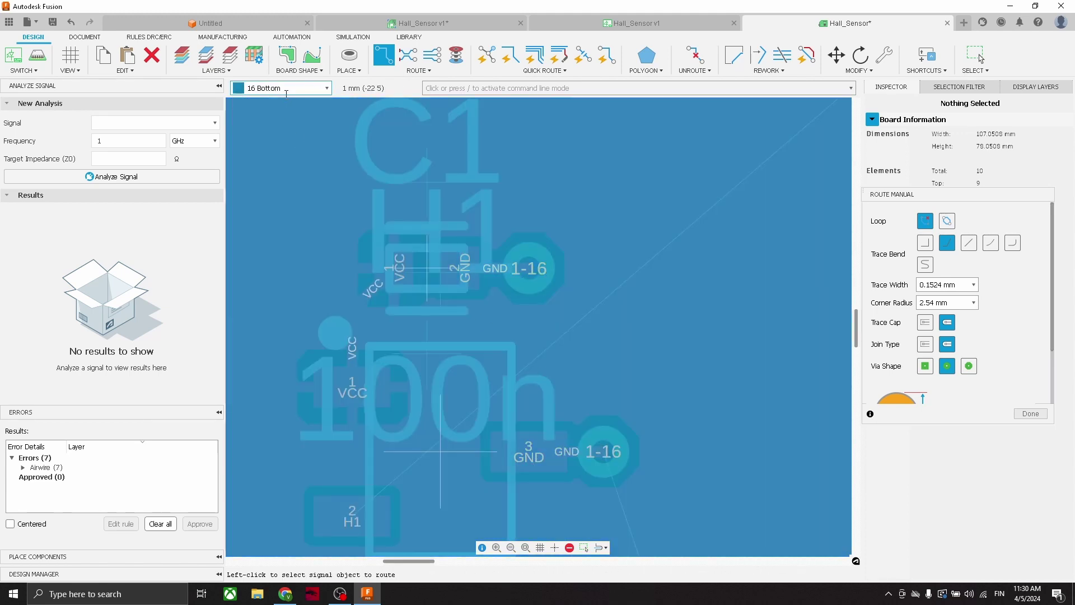
pyautogui.click(280, 100)
pyautogui.scroll(-5, 560, 336)
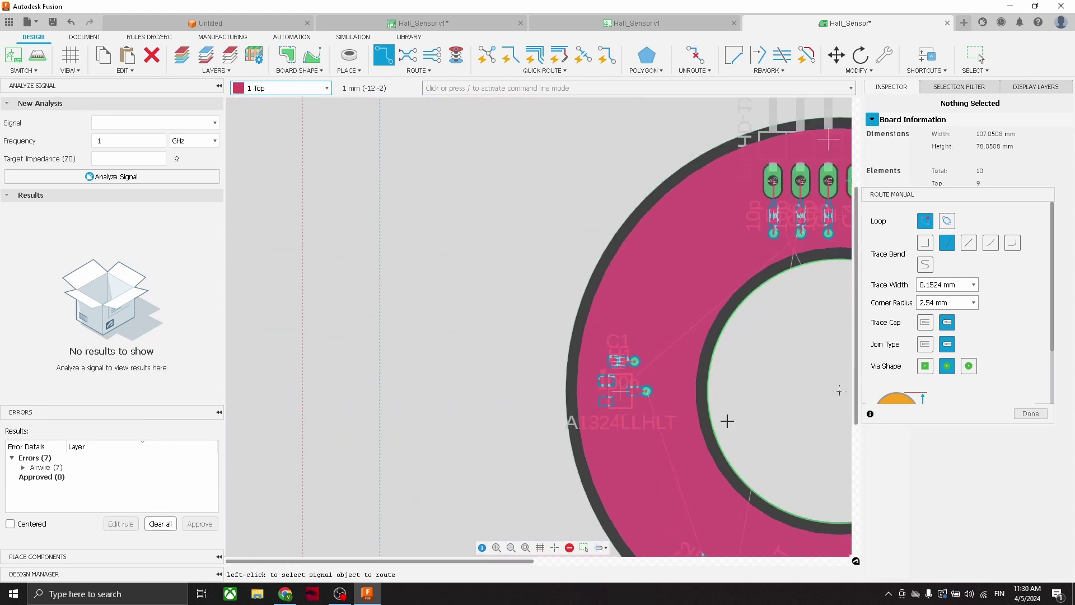
pyautogui.scroll(5, 454, 386)
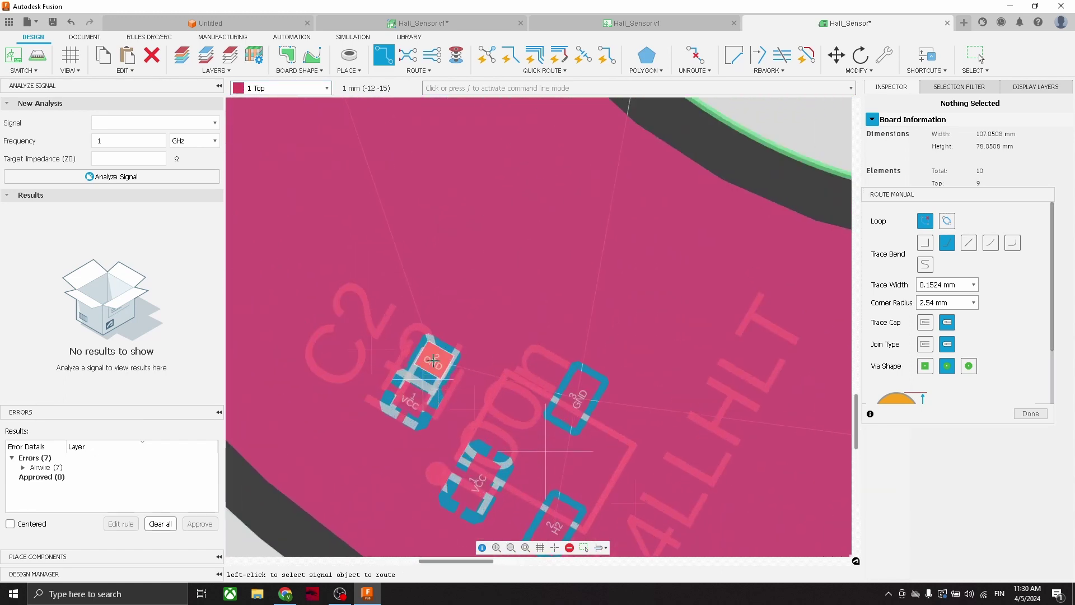
pyautogui.click(433, 361)
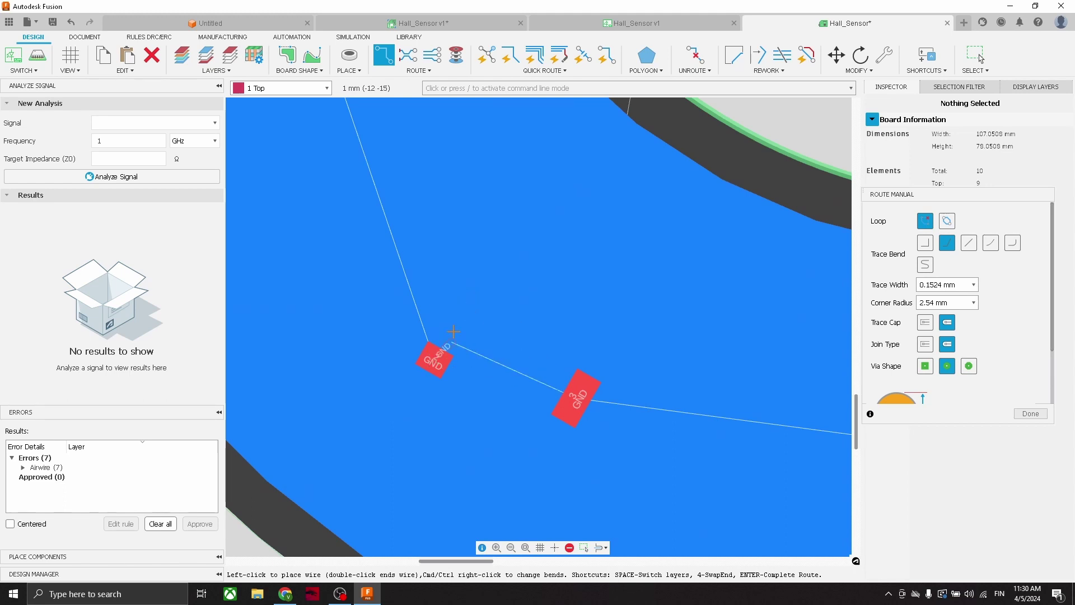
pyautogui.scroll(4, 428, 361)
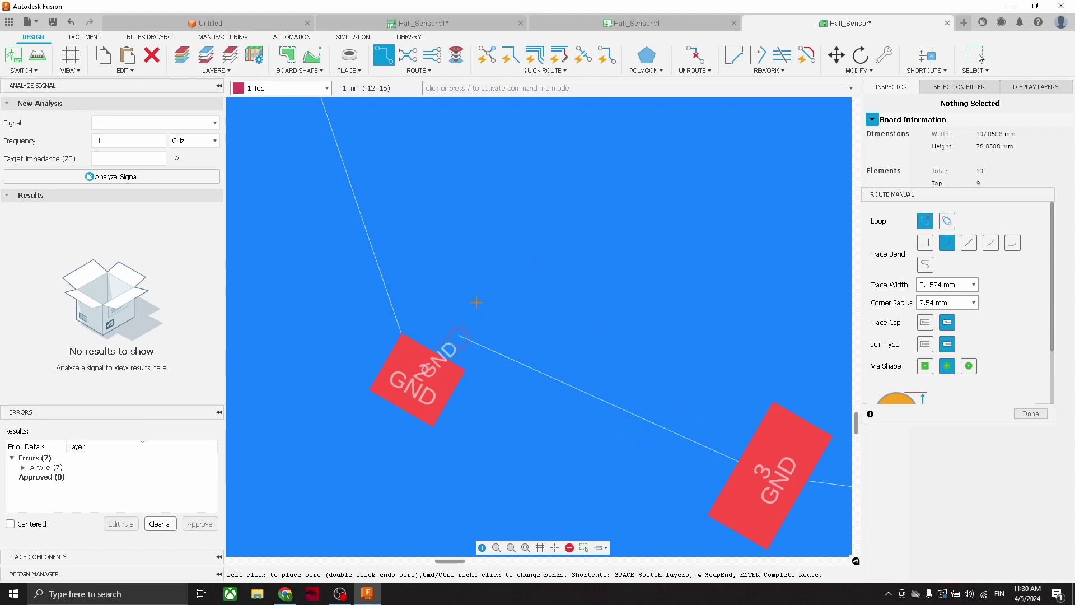
pyautogui.press('Escape')
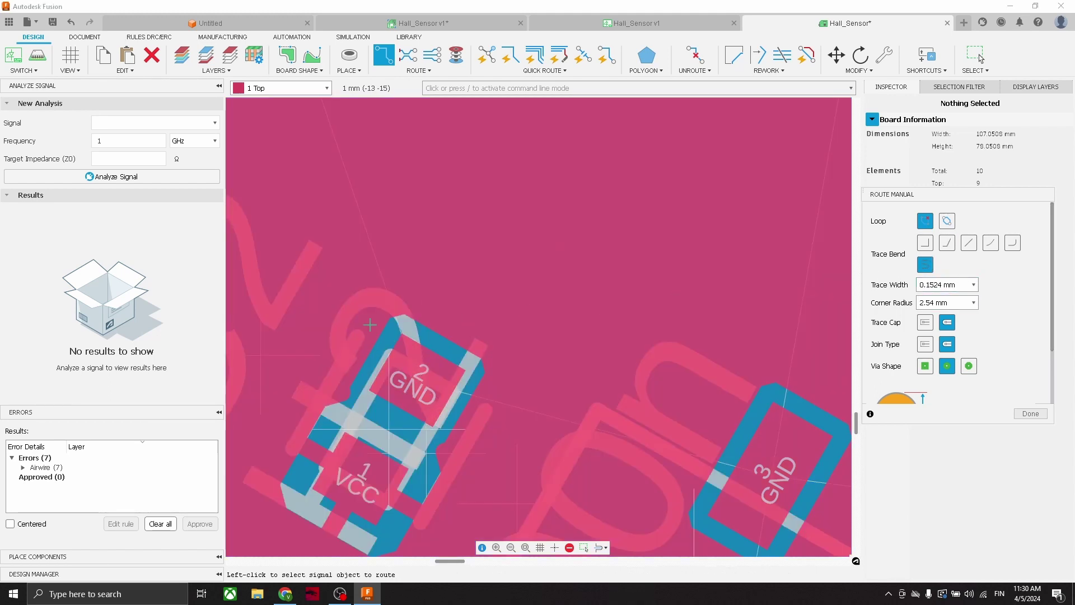
# Route an angled GND trace inward from C2's GND pad to about -11.9, -14.6 mm, end it with a 1-16 via, and reactivate layer 1 Top
pyautogui.click(414, 374)
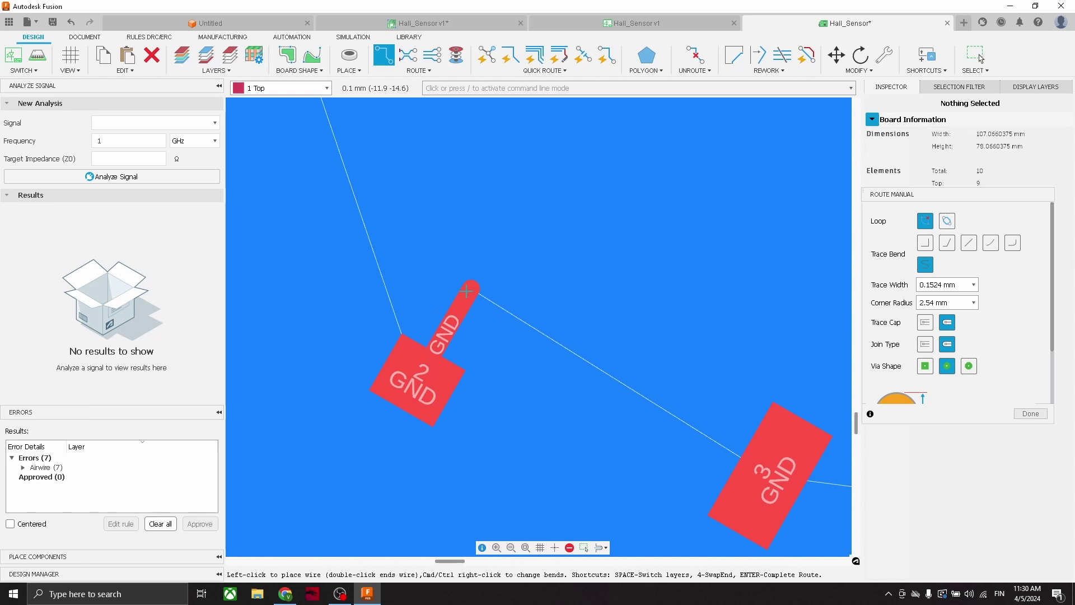
pyautogui.press('space')
pyautogui.doubleClick(466, 290)
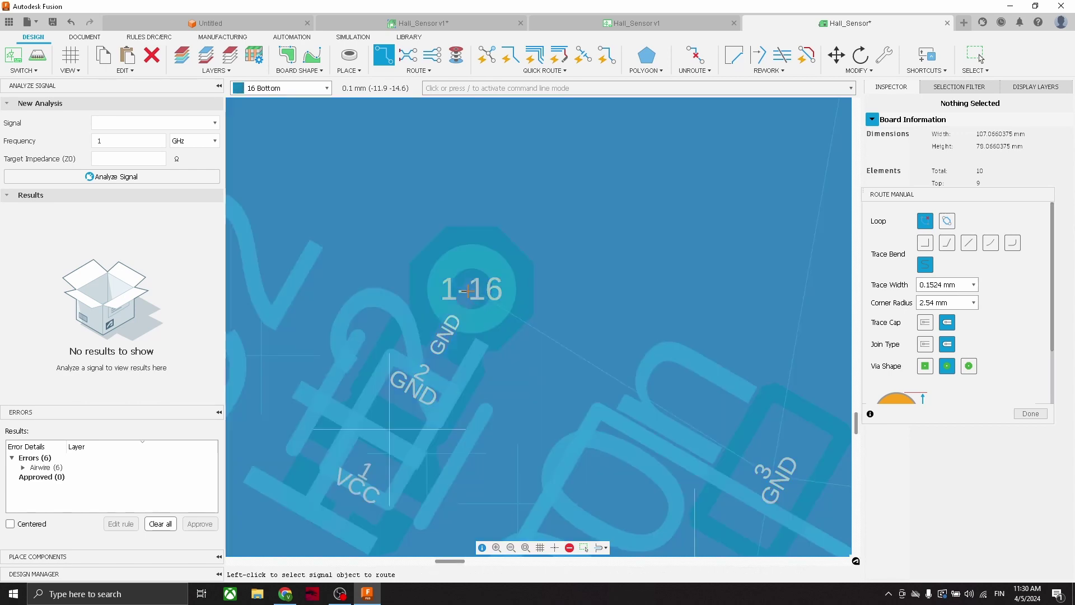
pyautogui.click(280, 88)
pyautogui.click(263, 98)
# Route an angled GND trace from pad 3 of the sensor beside C2 to about -8.8, -15.2 mm, add a 1-16 via, and reactivate layer 1 Top
pyautogui.scroll(-3, 563, 307)
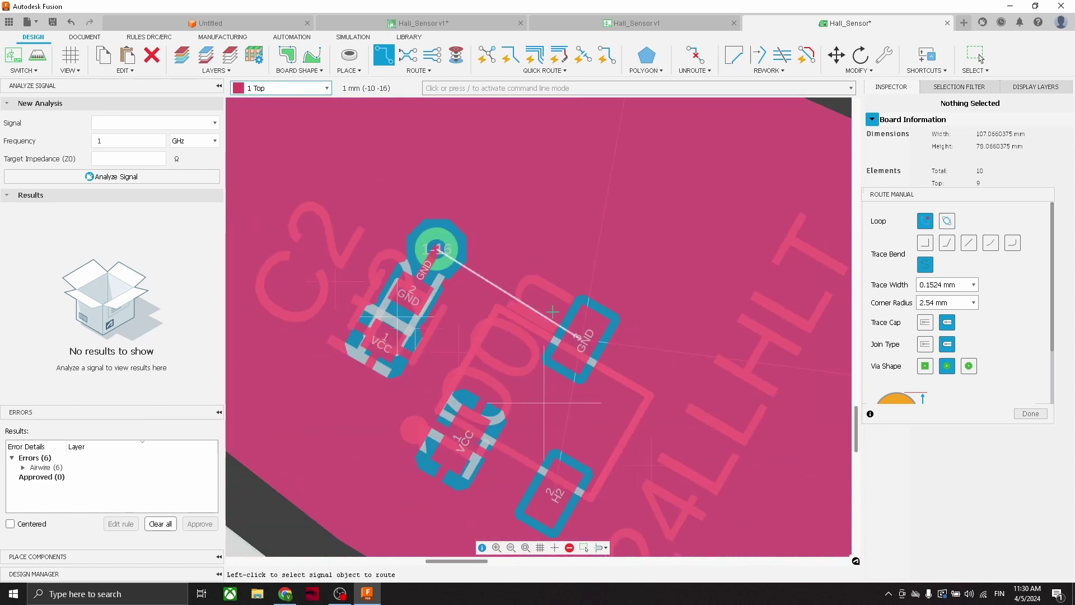
pyautogui.scroll(5, 604, 345)
pyautogui.click(604, 344)
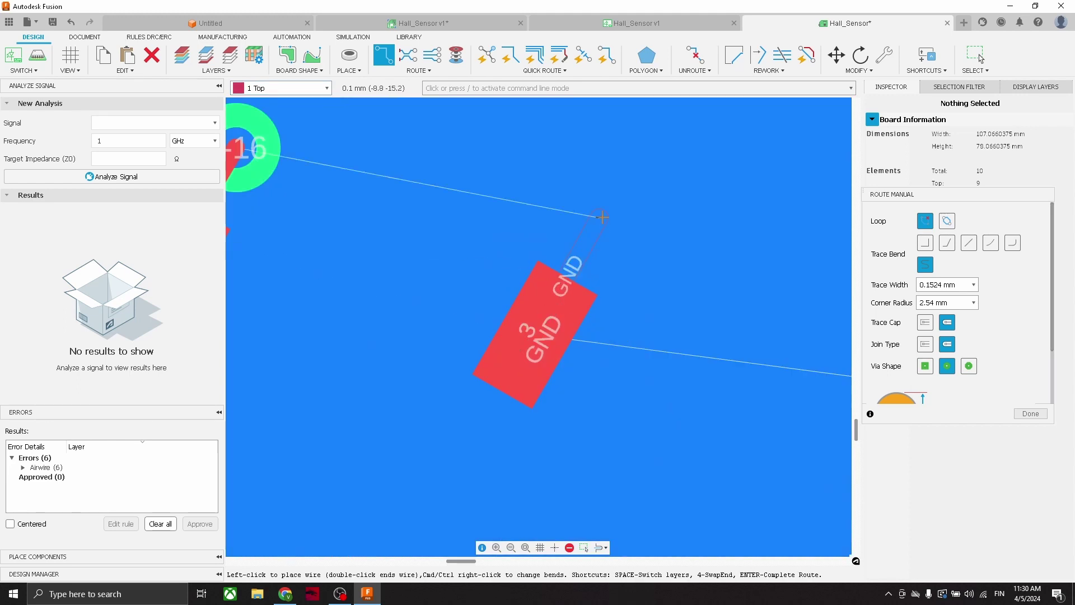
pyautogui.press('space')
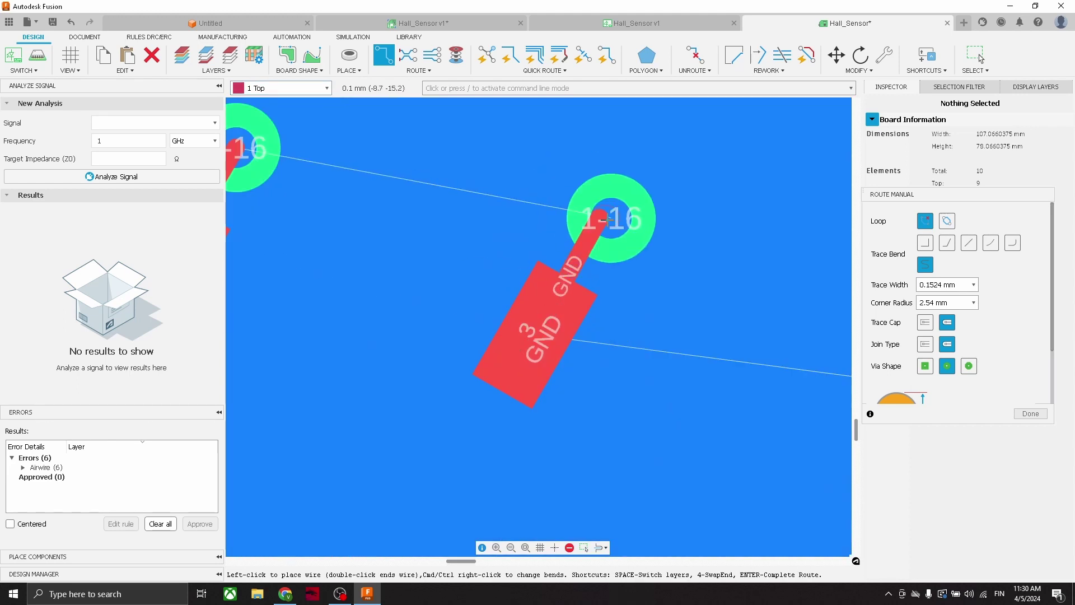
pyautogui.press('space')
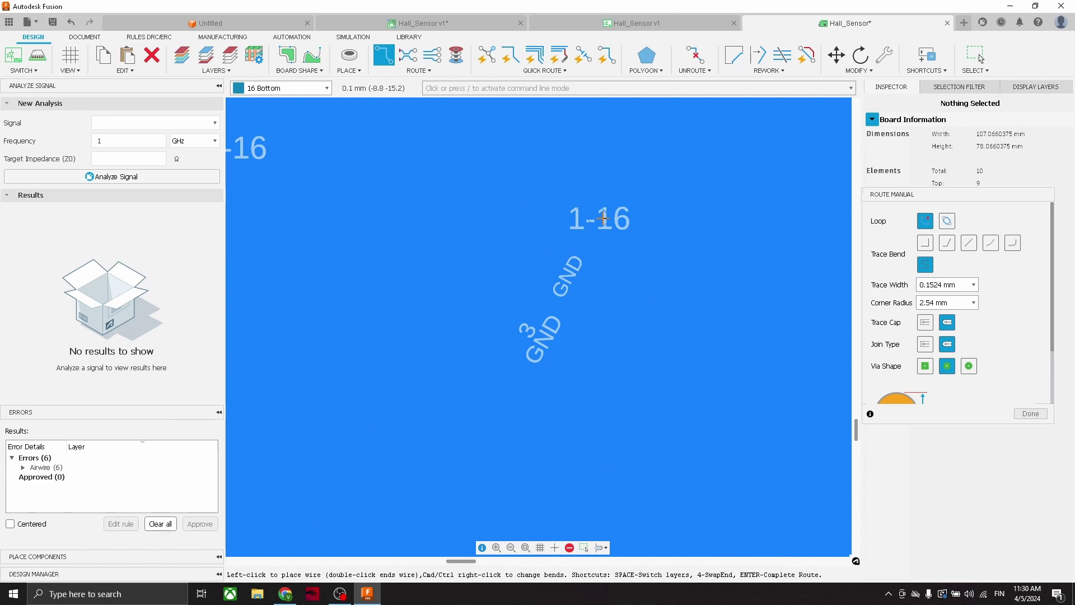
pyautogui.press('Return')
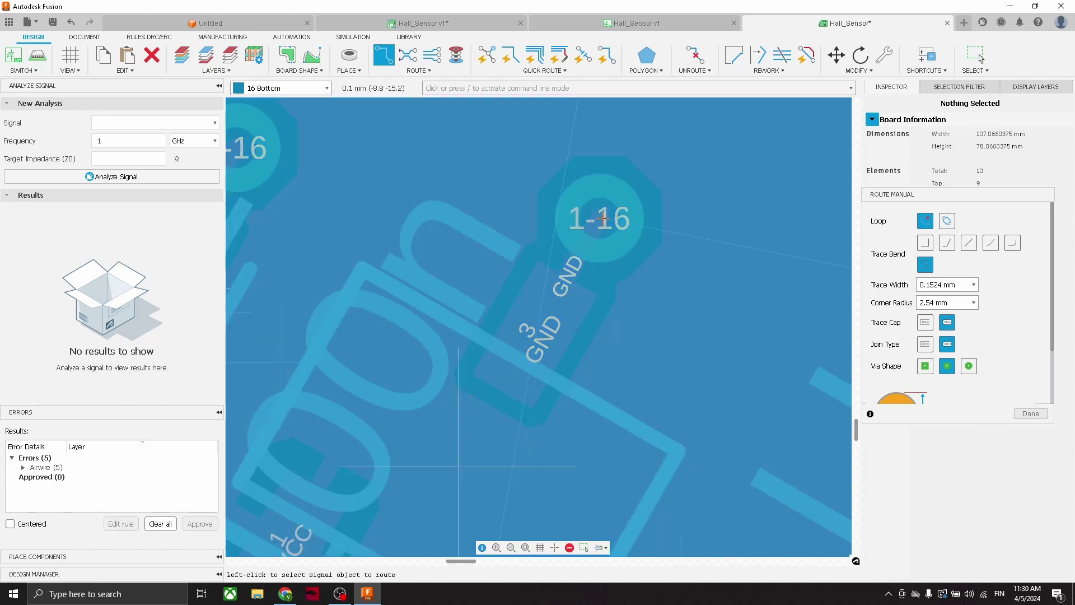
pyautogui.click(280, 88)
pyautogui.click(274, 102)
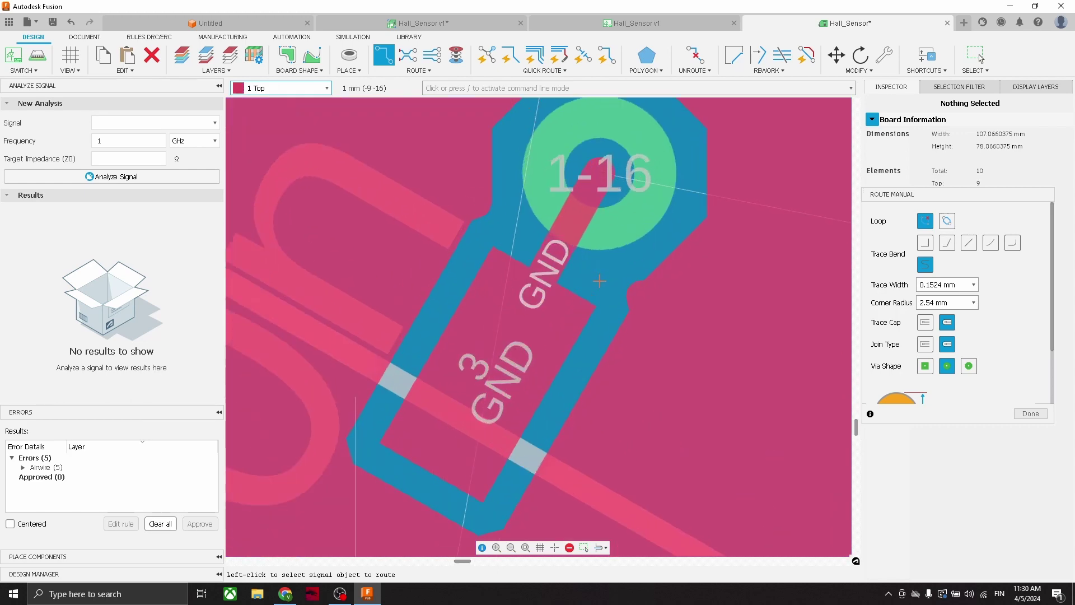
# Route an angled GND trace inward from capacitor C3's GND pad to about 6.7, -17.5 mm and end it with a 1-16 via
pyautogui.scroll(-6, 735, 140)
pyautogui.scroll(10, 670, 373)
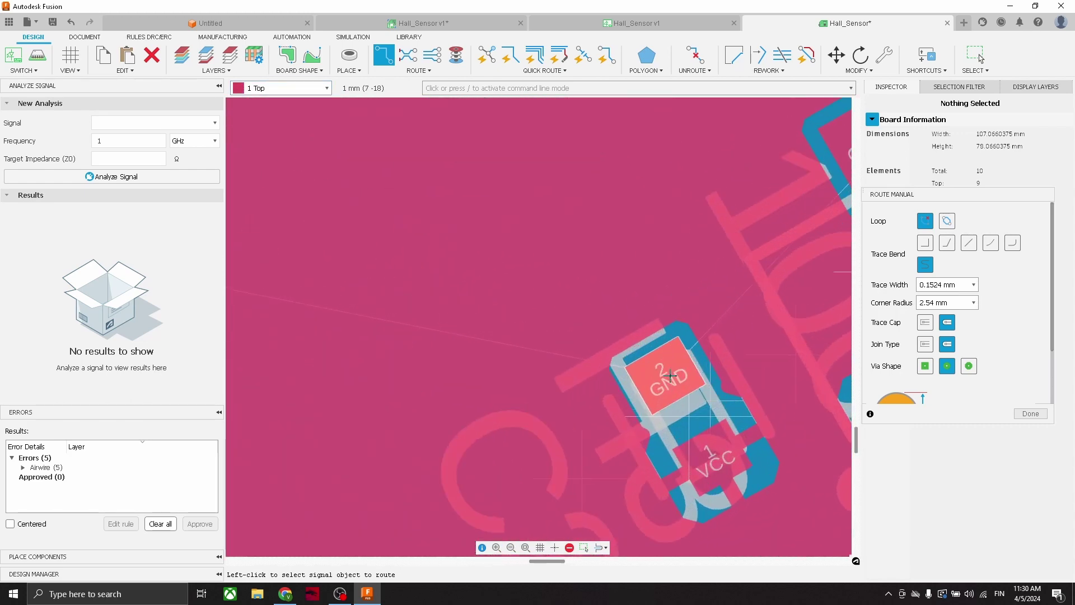
pyautogui.click(670, 373)
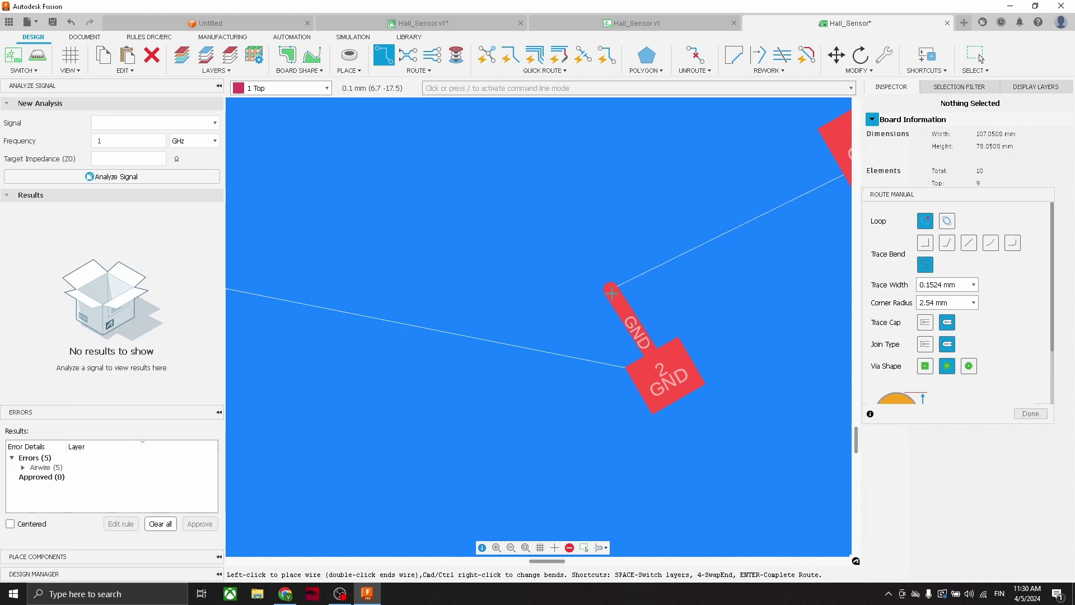
pyautogui.press('space')
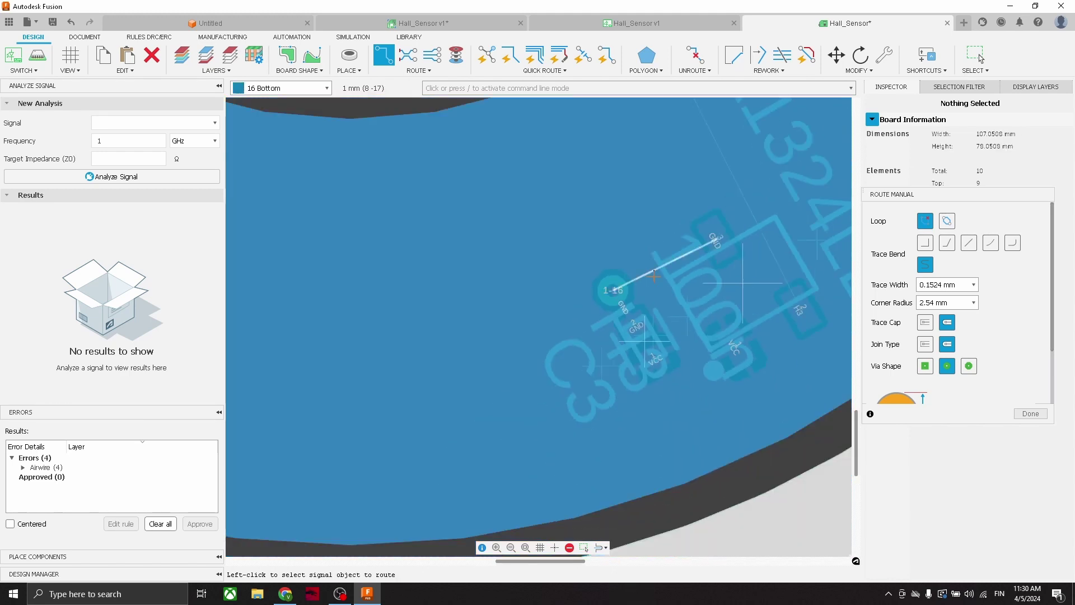
# Route an angled GND trace from pad 3 of the sensor beside C3 to about 8.7, -15.1 mm, add a 1-16 via, and reactivate layer 1 Top
pyautogui.moveTo(653, 276); pyautogui.dragTo(510, 321, button='middle')
pyautogui.click(325, 88)
pyautogui.click(280, 100)
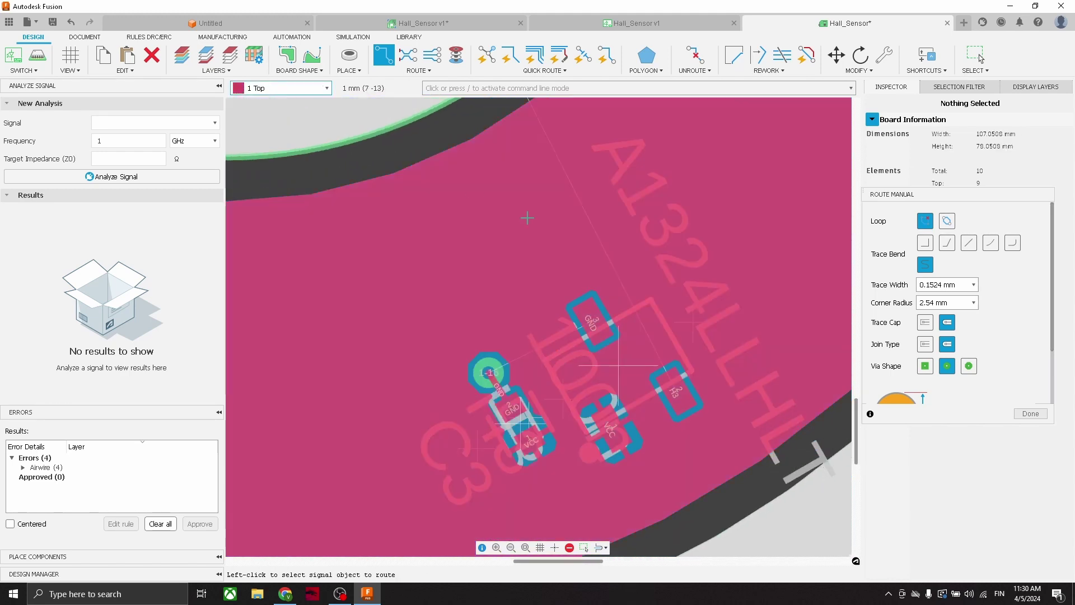
pyautogui.scroll(3, 566, 282)
pyautogui.click(597, 325)
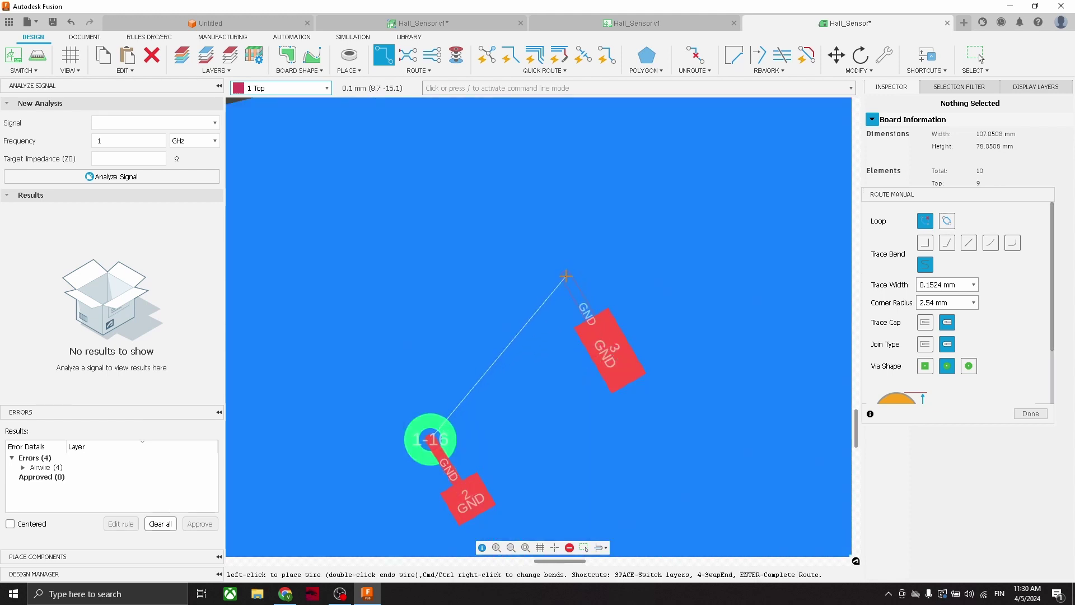
pyautogui.press('space')
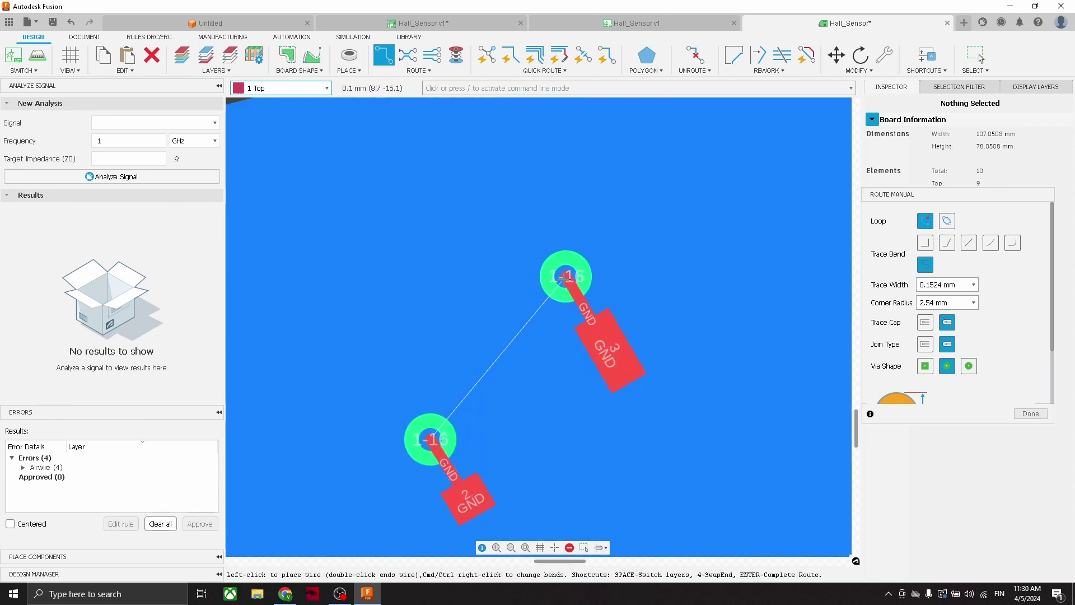
pyautogui.doubleClick(565, 277)
pyautogui.click(321, 90)
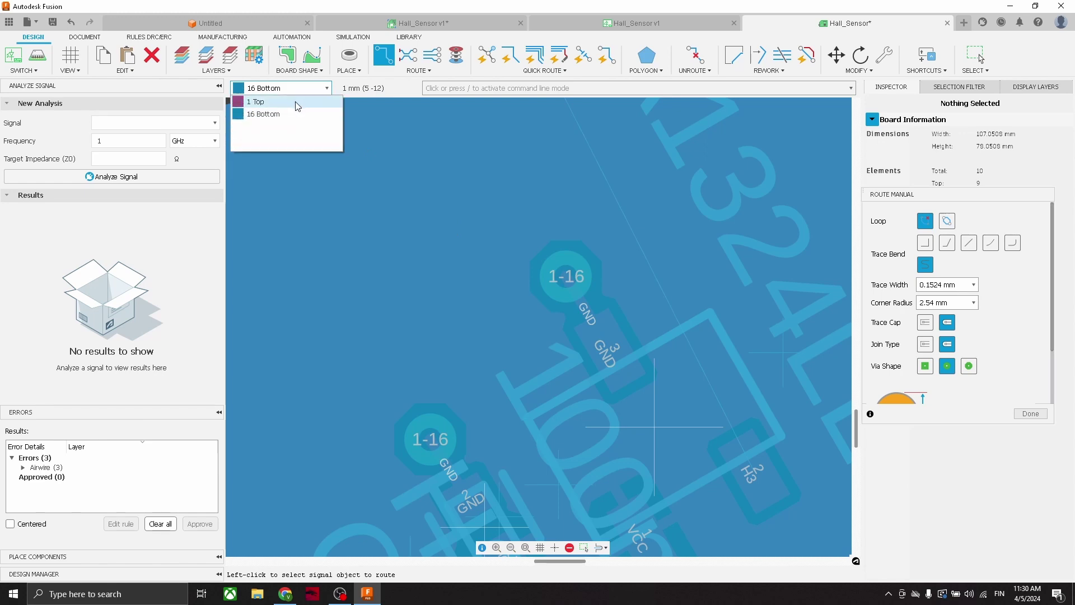
pyautogui.click(295, 101)
# Examine the remaining airwires between the three sensors' signal pads and the header pins around the ring
pyautogui.scroll(-6, 554, 282)
pyautogui.scroll(3, 555, 252)
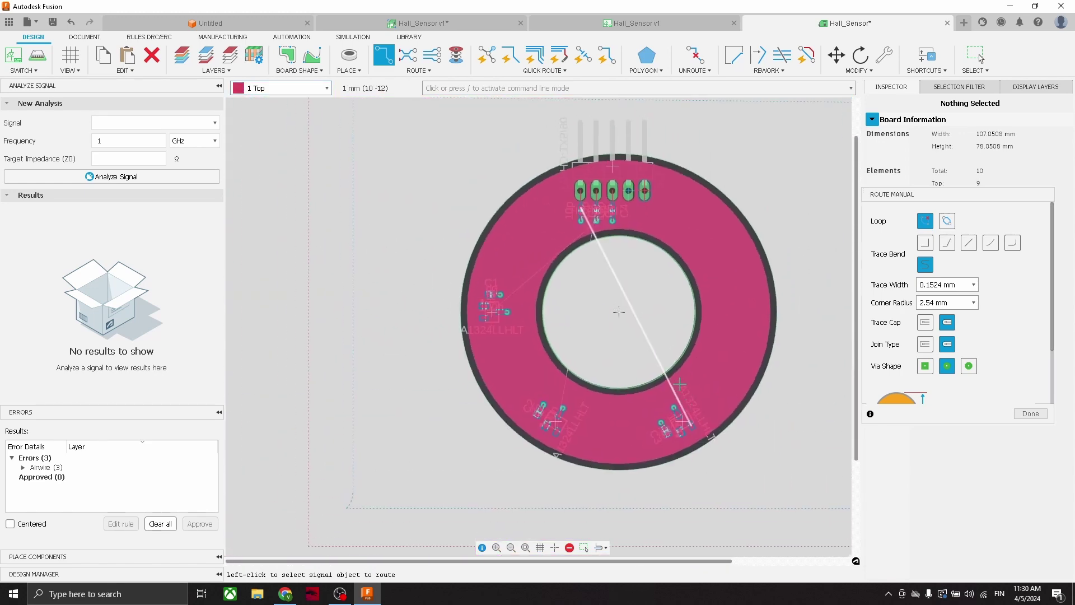
pyautogui.scroll(-1, 560, 268)
pyautogui.scroll(4, 493, 381)
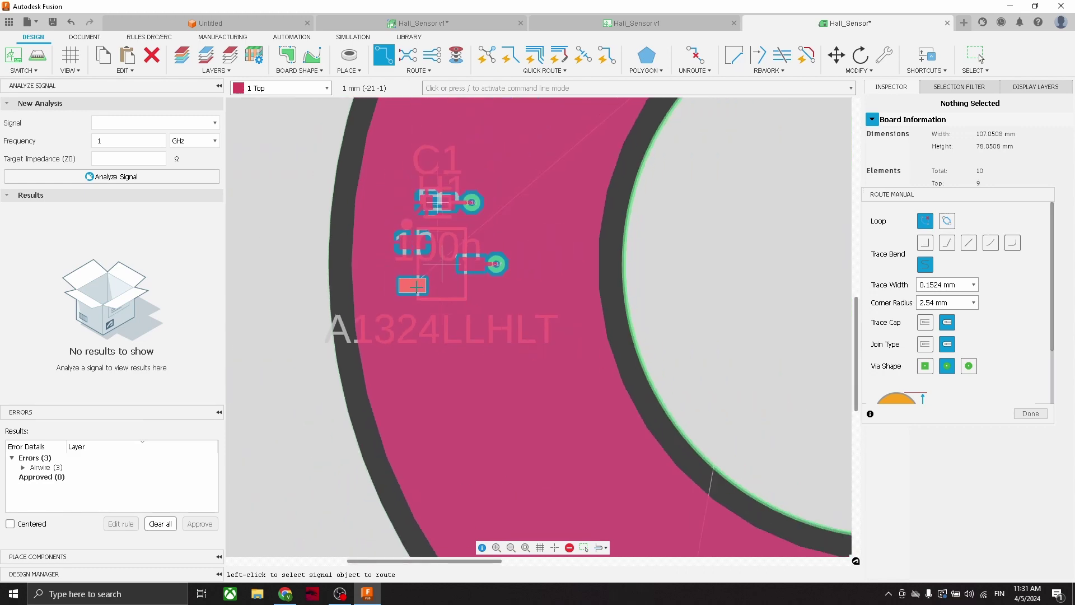
pyautogui.scroll(2, 442, 266)
pyautogui.scroll(-7, 492, 252)
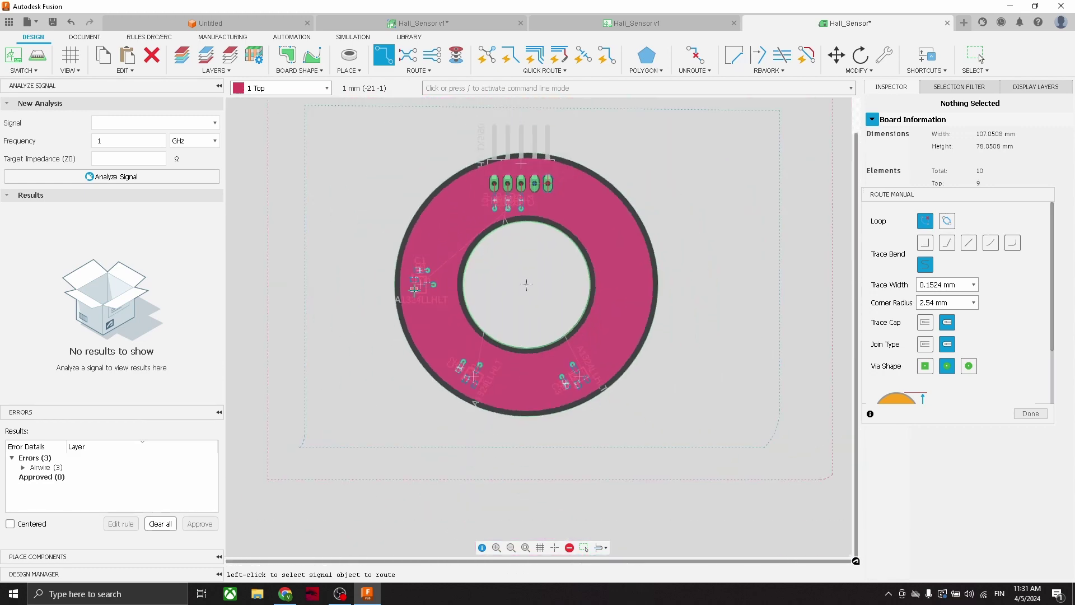
pyautogui.scroll(3, 526, 285)
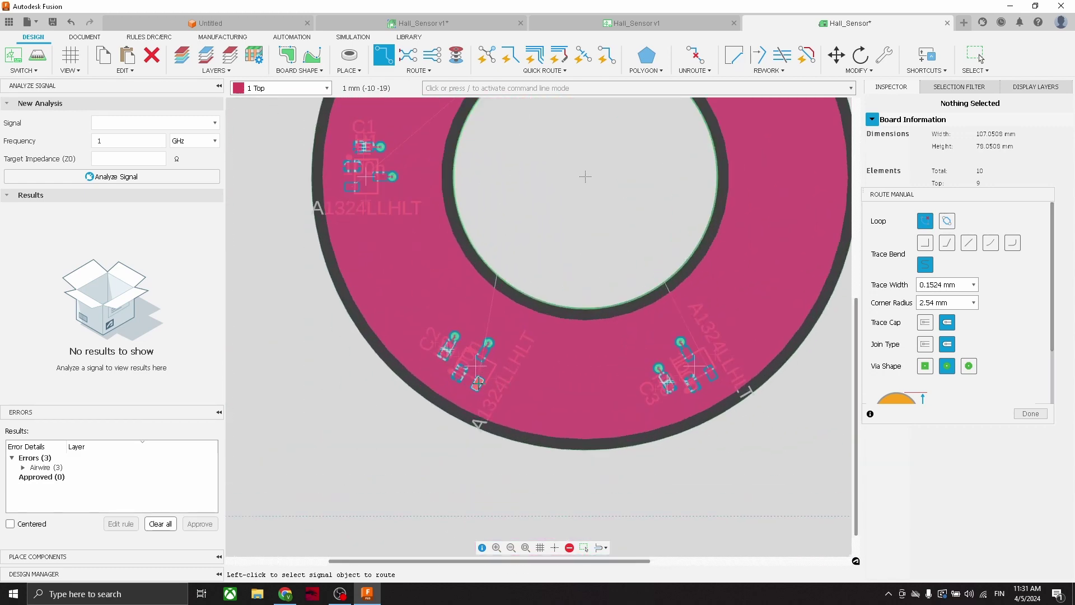
pyautogui.moveTo(585, 177); pyautogui.dragTo(527, 331, button='middle')
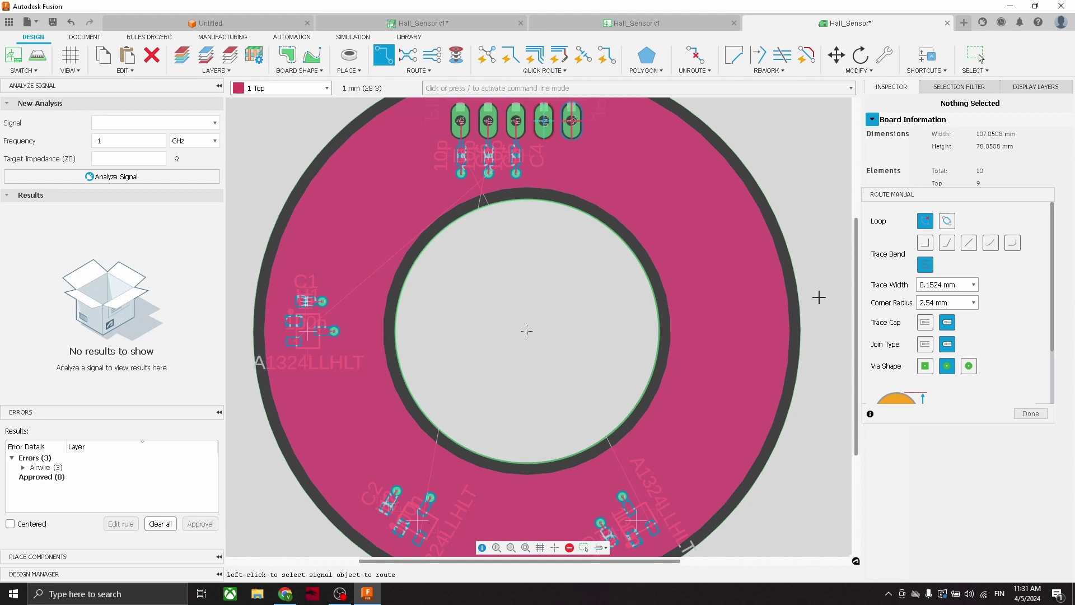
# Route a curved H1 trace on layer 1 Top from sensor H1's signal pad along the ring's outer edge to just above header pin 3
pyautogui.scroll(3, 314, 328)
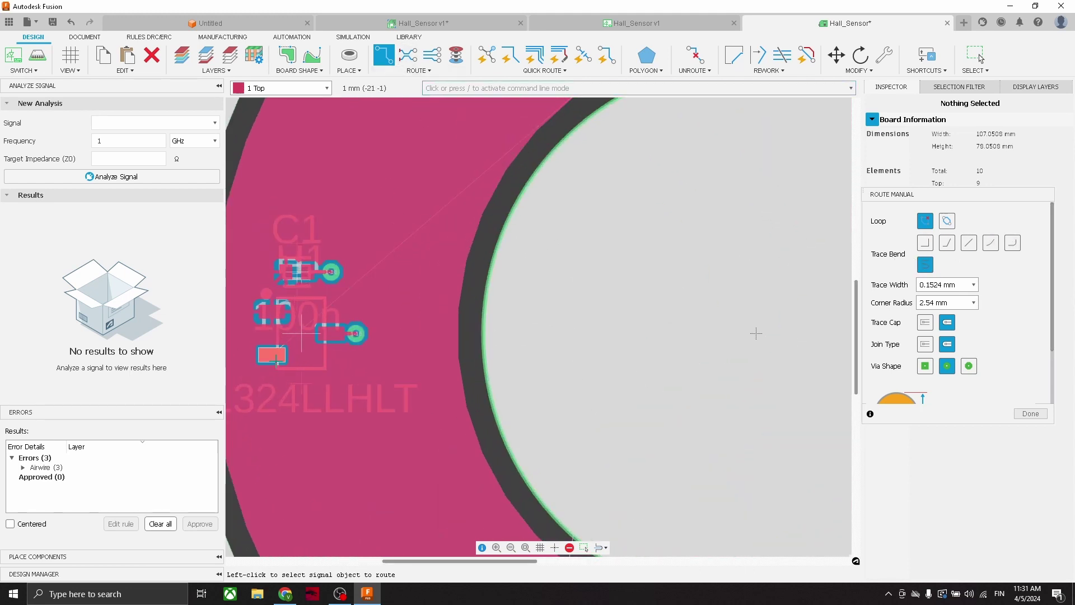
pyautogui.click(355, 333)
pyautogui.moveTo(484, 150); pyautogui.dragTo(515, 287, button='middle')
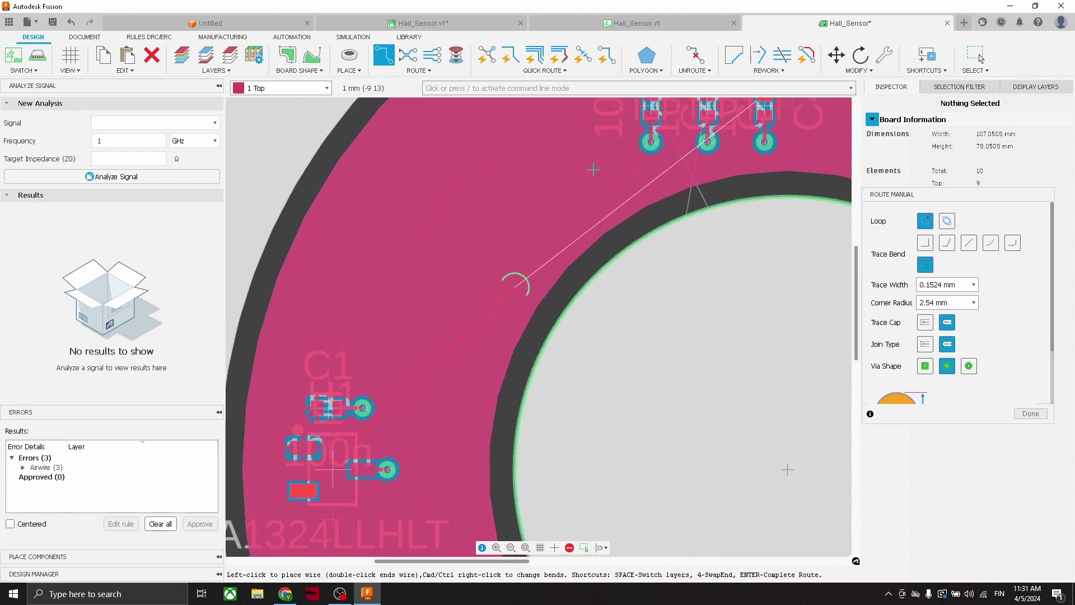
pyautogui.click(266, 485)
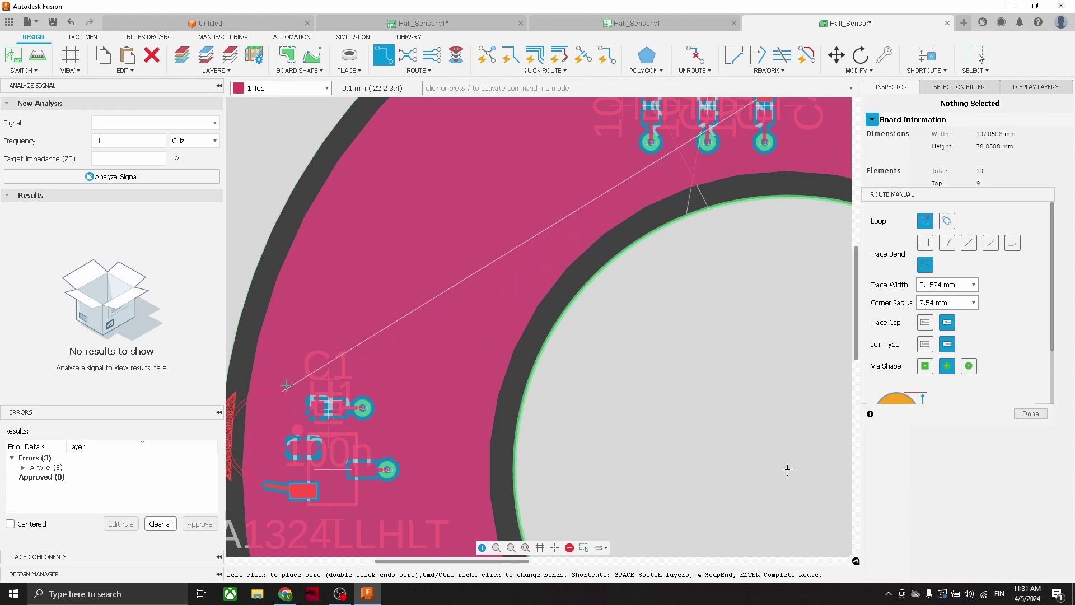
pyautogui.click(252, 471)
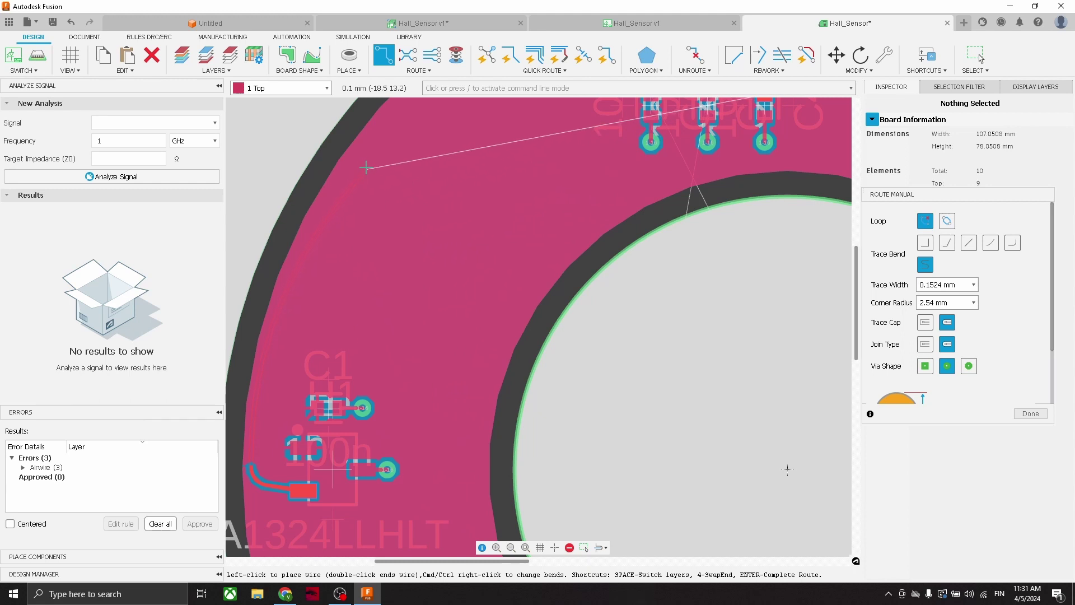
pyautogui.moveTo(366, 167); pyautogui.dragTo(311, 404, button='middle')
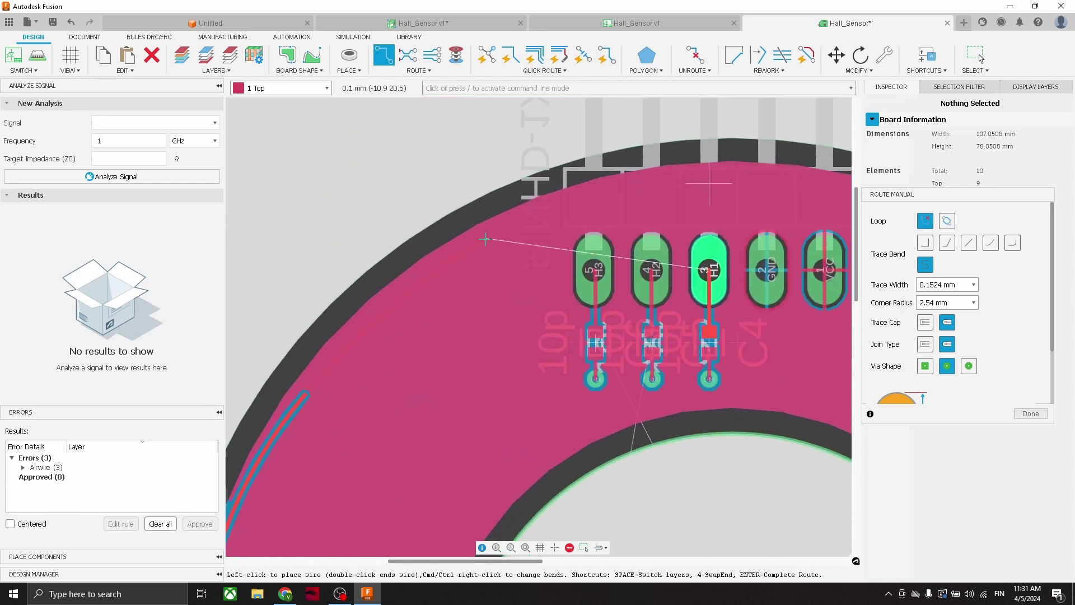
pyautogui.click(509, 227)
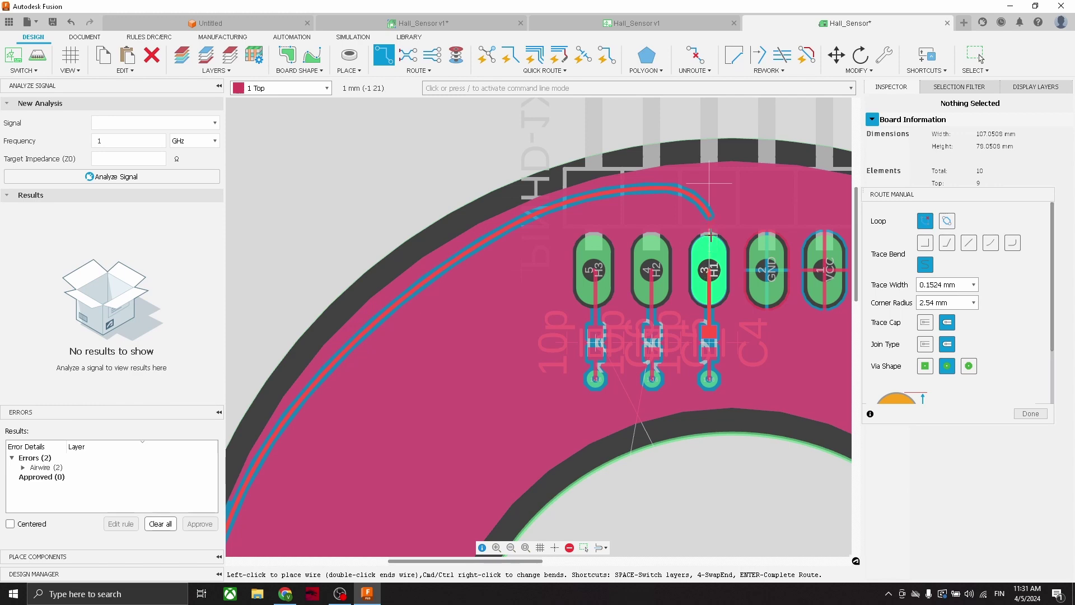
# Finish the H1 trace at header pin 3 using the right-angle trace bend
pyautogui.scroll(-3, 710, 231)
pyautogui.scroll(8, 710, 252)
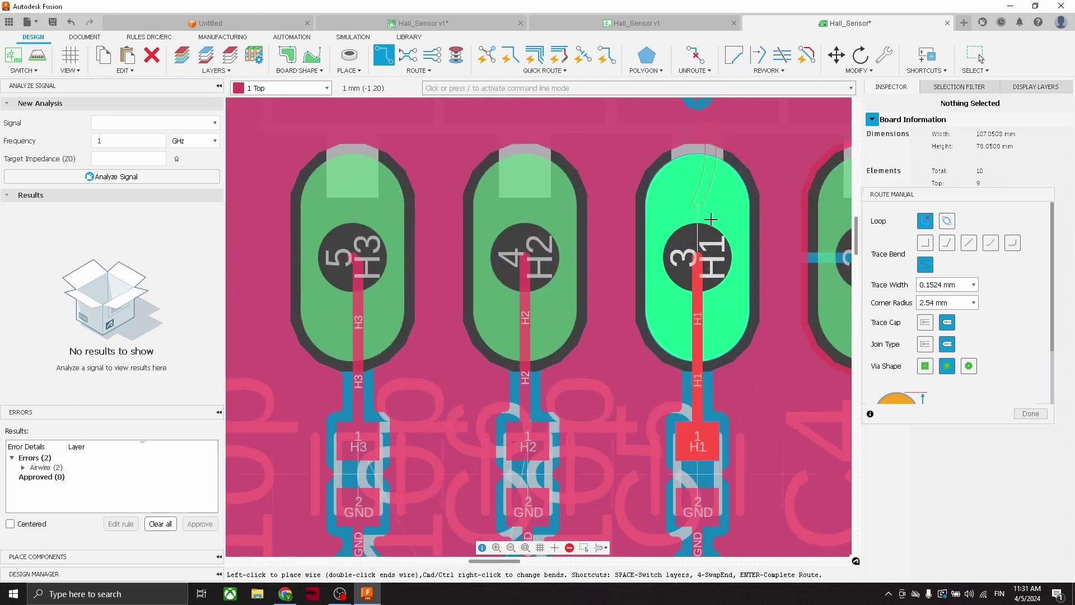
pyautogui.click(925, 244)
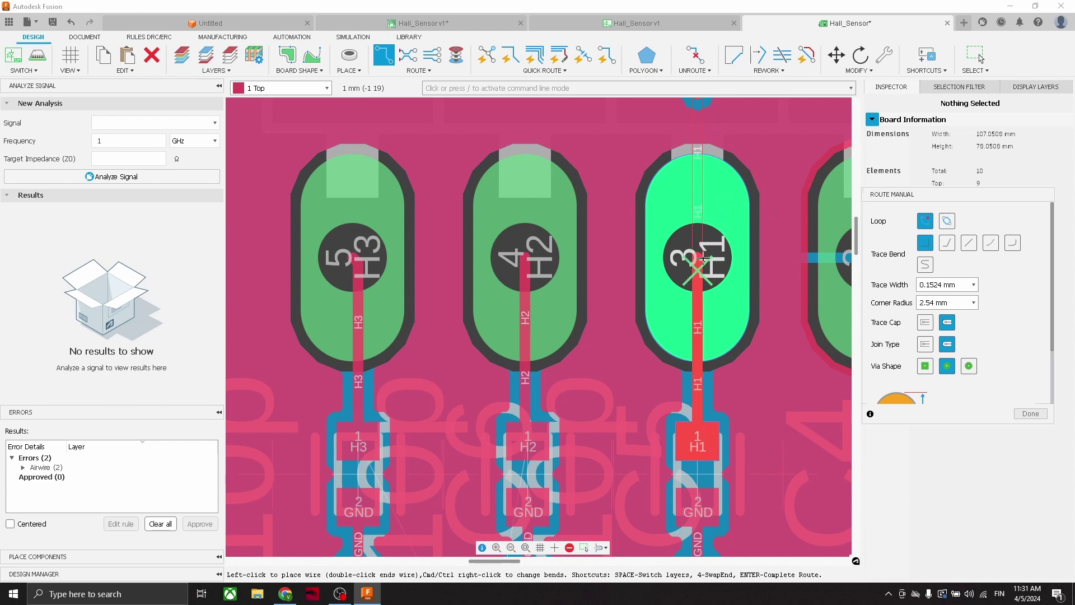
pyautogui.click(723, 236)
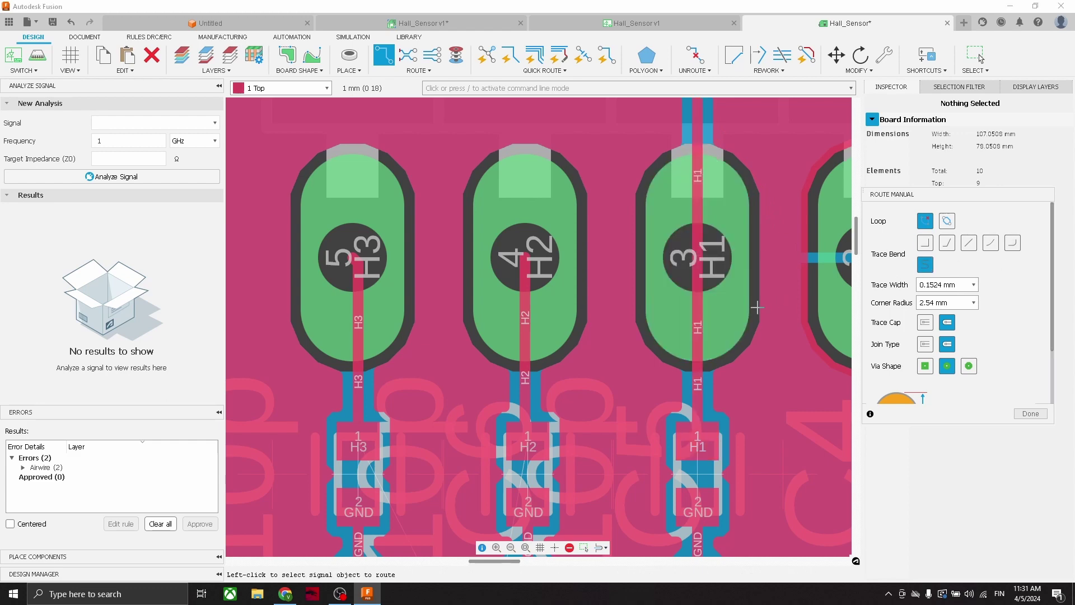
# Route a curved H2 trace from the signal pad of the sensor beside C2 along the ring's outer edge toward the area below sensor H1
pyautogui.scroll(-5, 757, 307)
pyautogui.scroll(-4, 647, 360)
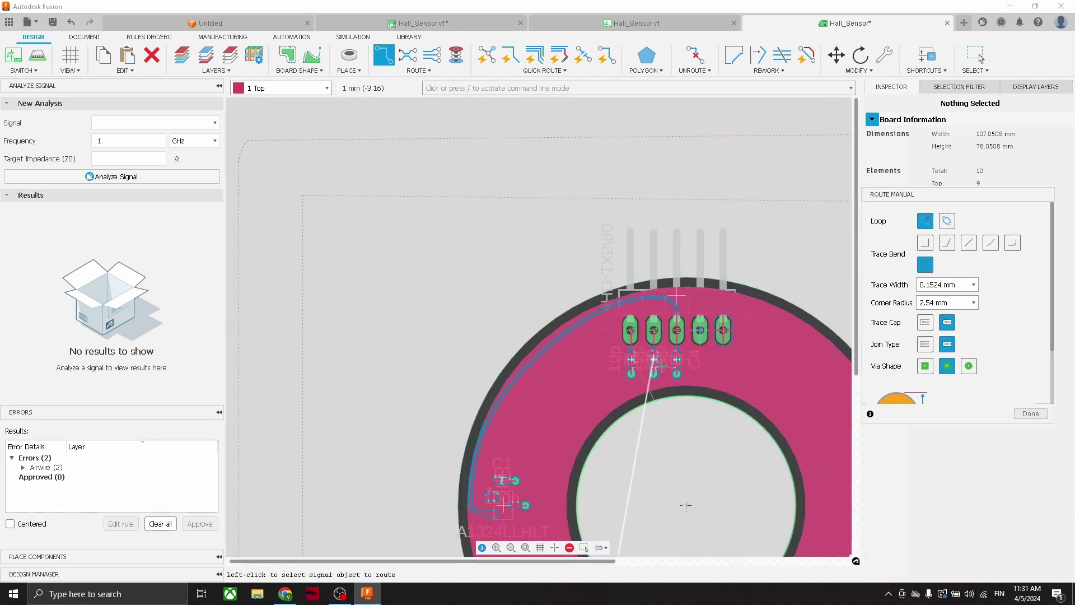
pyautogui.moveTo(638, 384); pyautogui.dragTo(661, 266, button='middle')
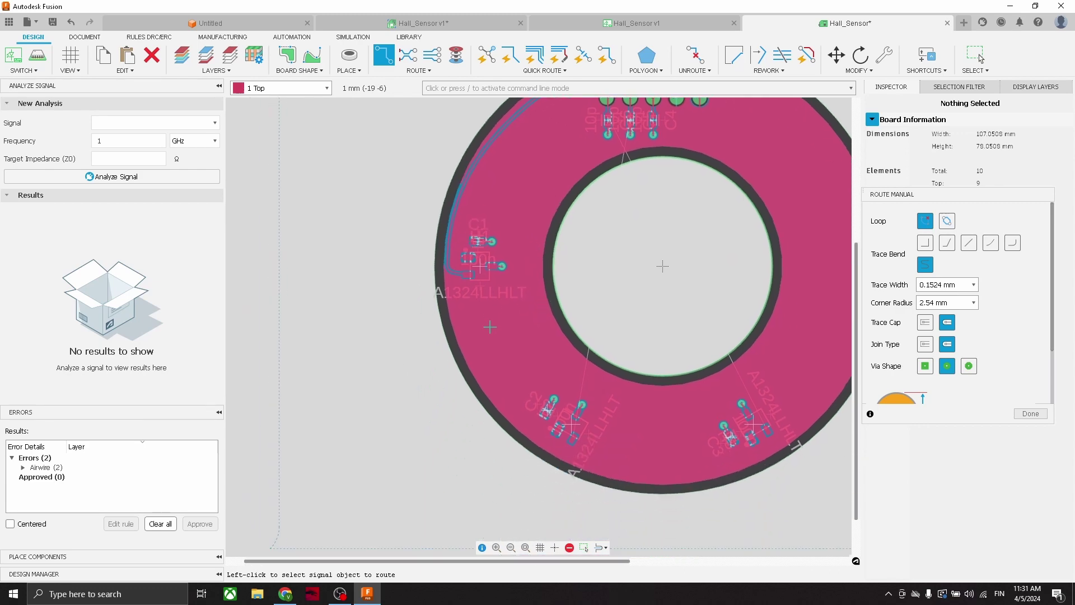
pyautogui.scroll(4, 571, 429)
pyautogui.scroll(-6, 582, 449)
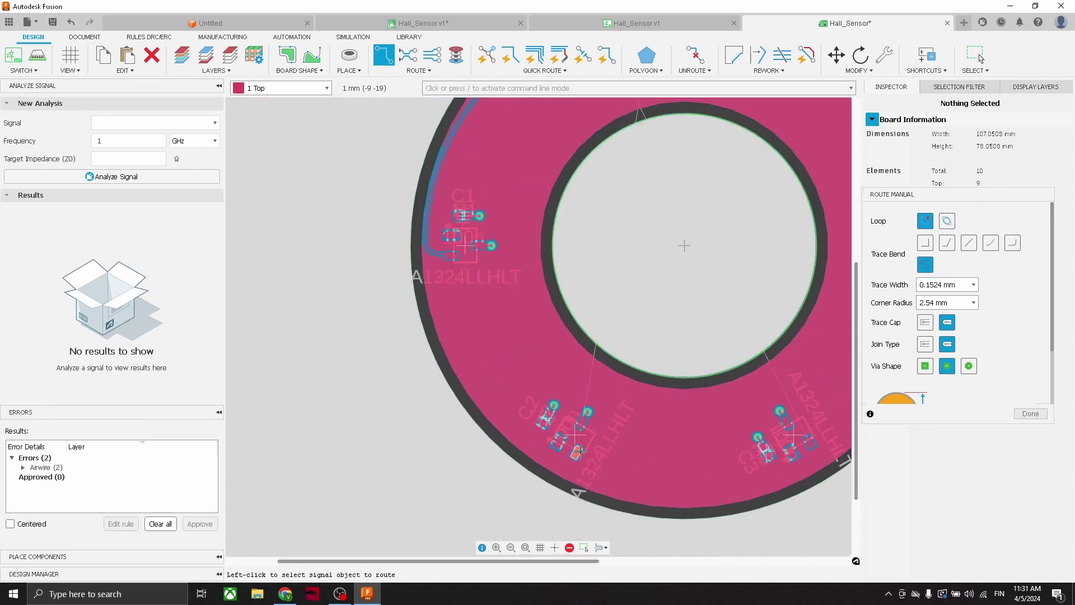
pyautogui.scroll(3, 667, 279)
pyautogui.moveTo(667, 280); pyautogui.dragTo(652, 308, button='middle')
pyautogui.scroll(-1, 652, 308)
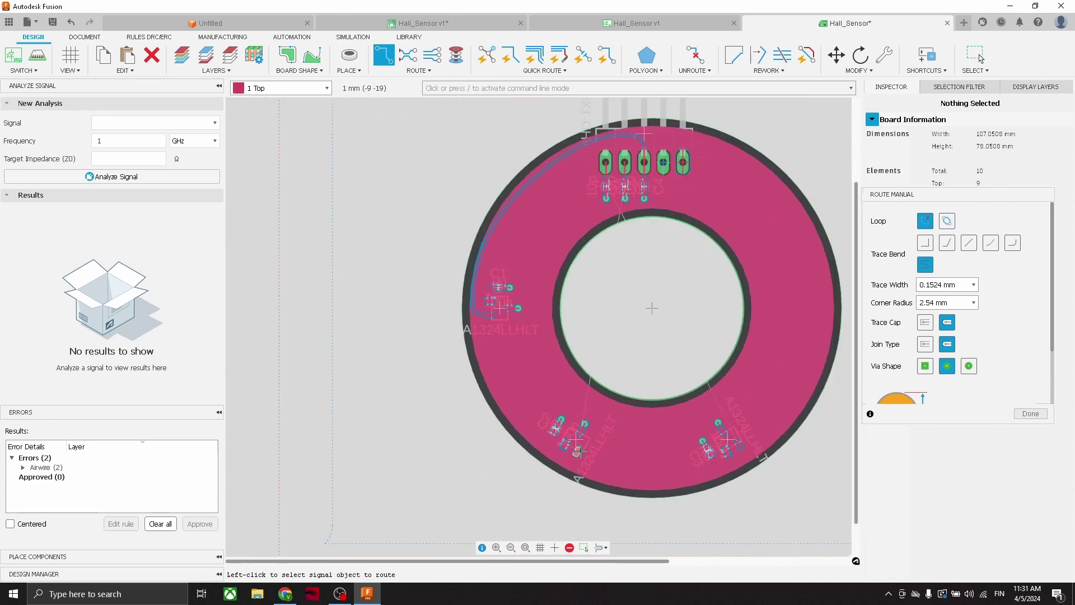
pyautogui.scroll(5, 593, 465)
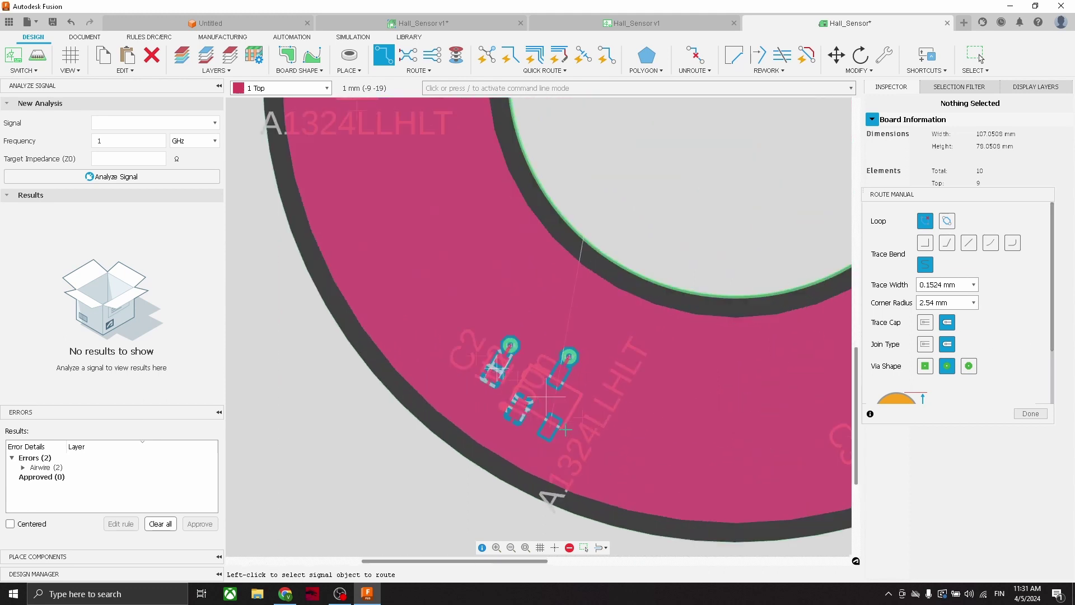
pyautogui.click(546, 427)
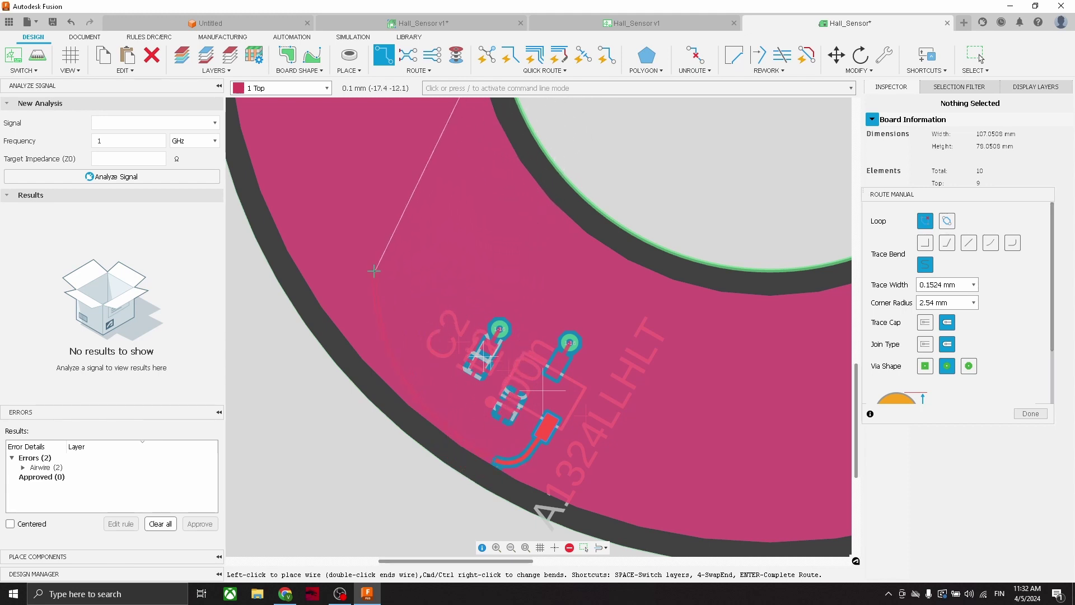
pyautogui.moveTo(322, 233); pyautogui.dragTo(367, 316, button='middle')
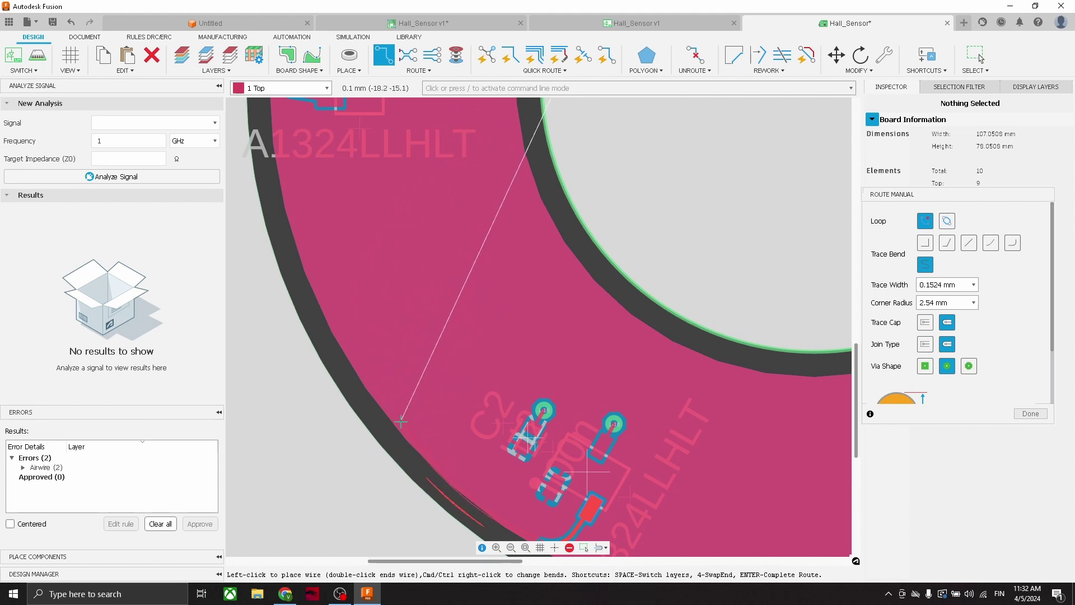
pyautogui.moveTo(402, 415); pyautogui.dragTo(432, 541, button='middle')
pyautogui.moveTo(355, 354); pyautogui.dragTo(388, 431, button='middle')
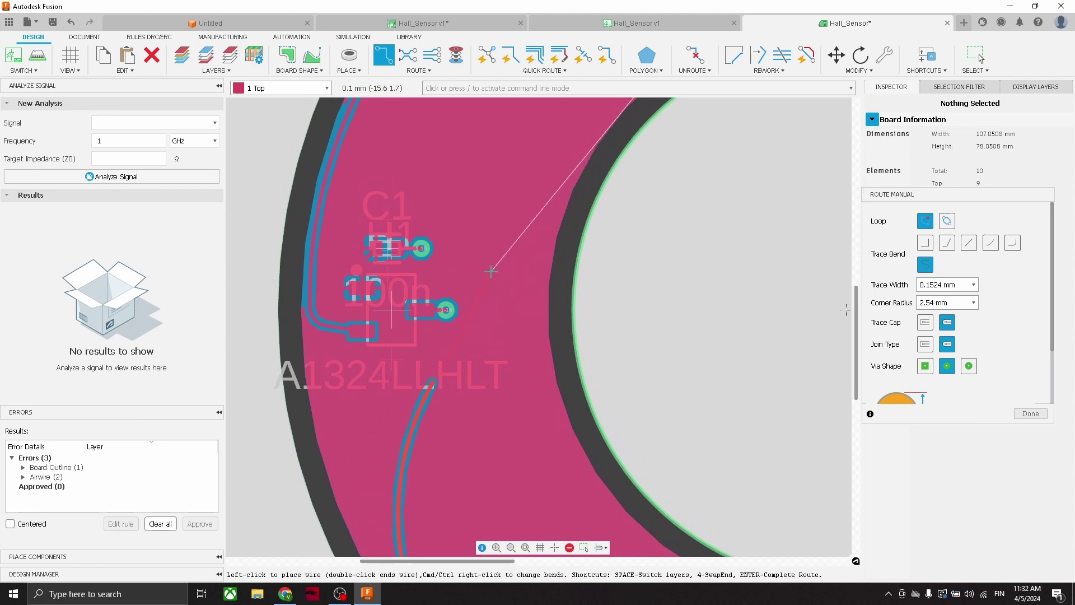
# Continue the H2 trace past the inner side of sensor H1, curve it below the H1 trace, and finish it at header pin 4
pyautogui.moveTo(490, 273); pyautogui.dragTo(452, 324, button='middle')
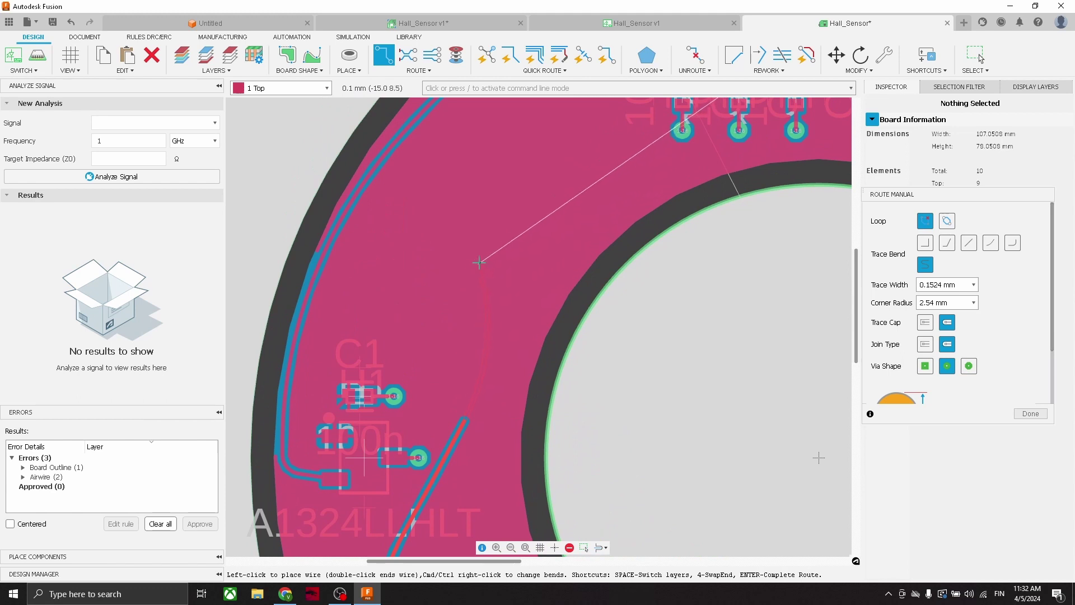
pyautogui.moveTo(467, 287); pyautogui.dragTo(403, 387, button='middle')
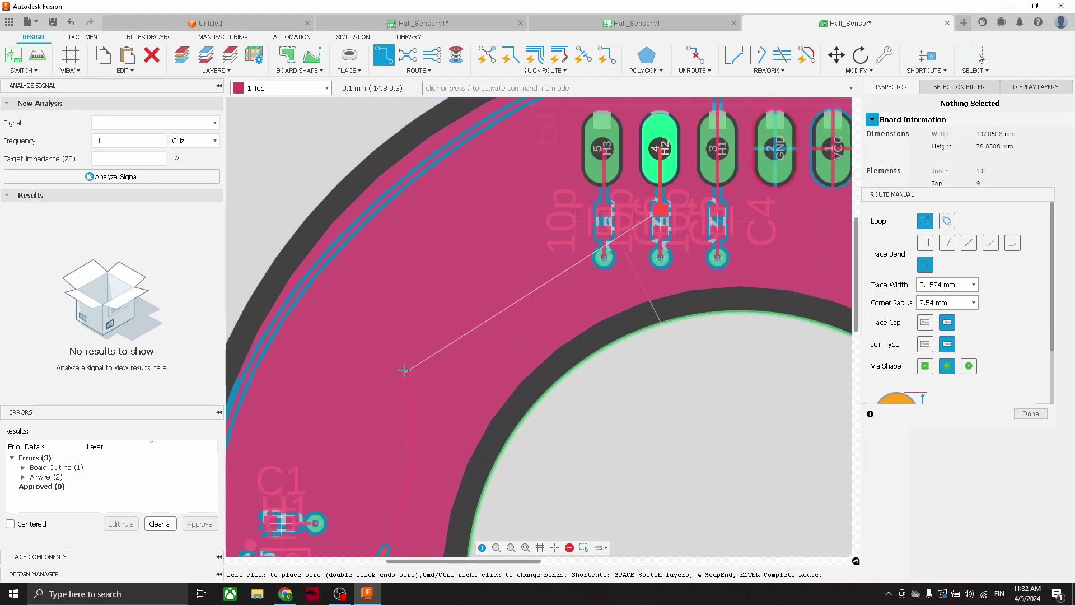
pyautogui.click(408, 309)
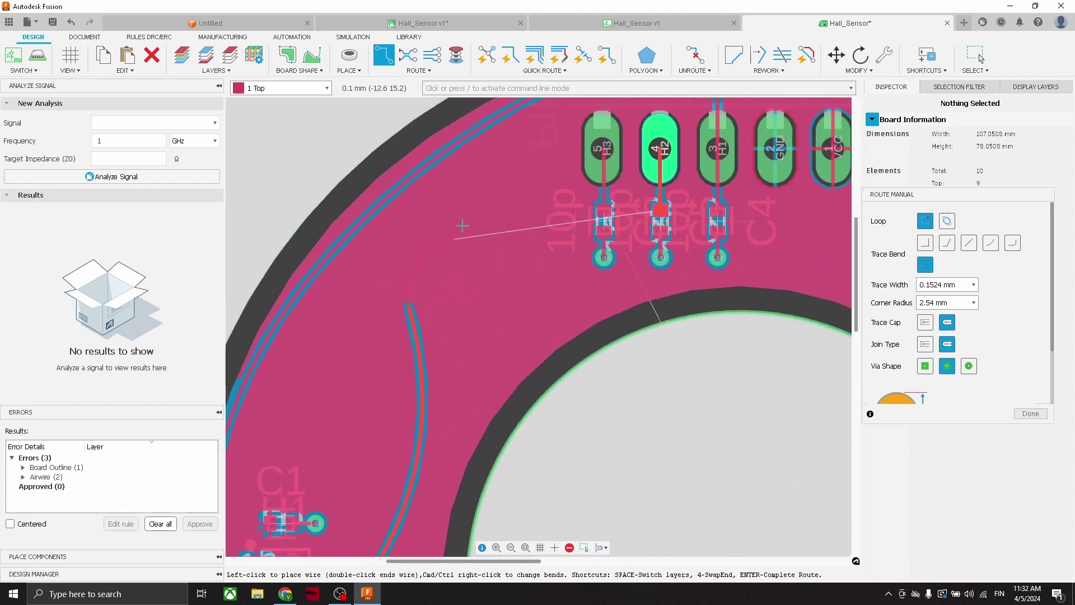
pyautogui.click(485, 162)
pyautogui.moveTo(531, 118); pyautogui.dragTo(455, 249, button='middle')
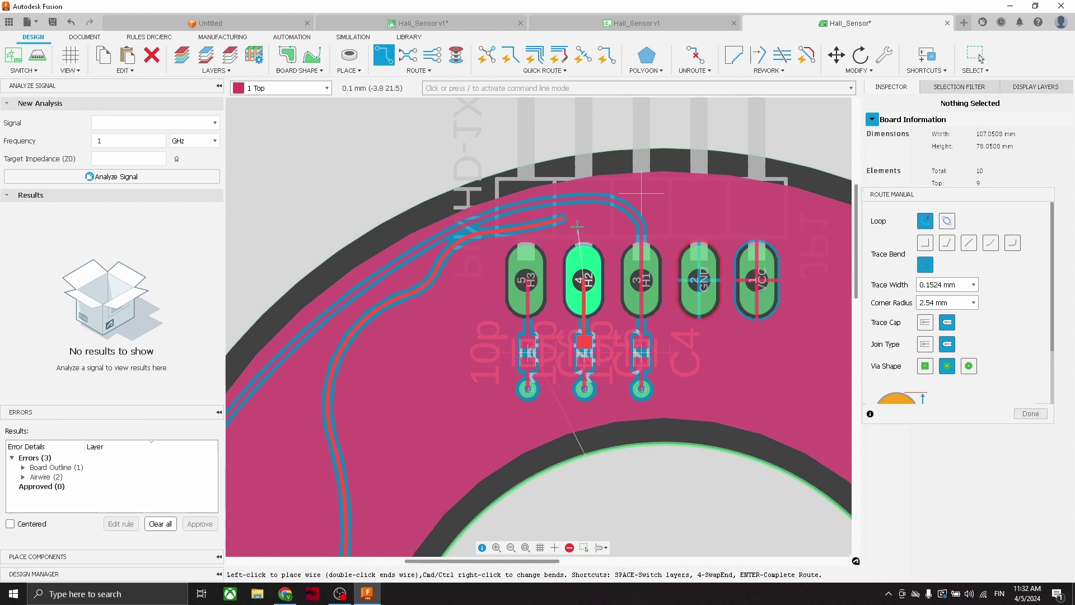
pyautogui.press('Escape')
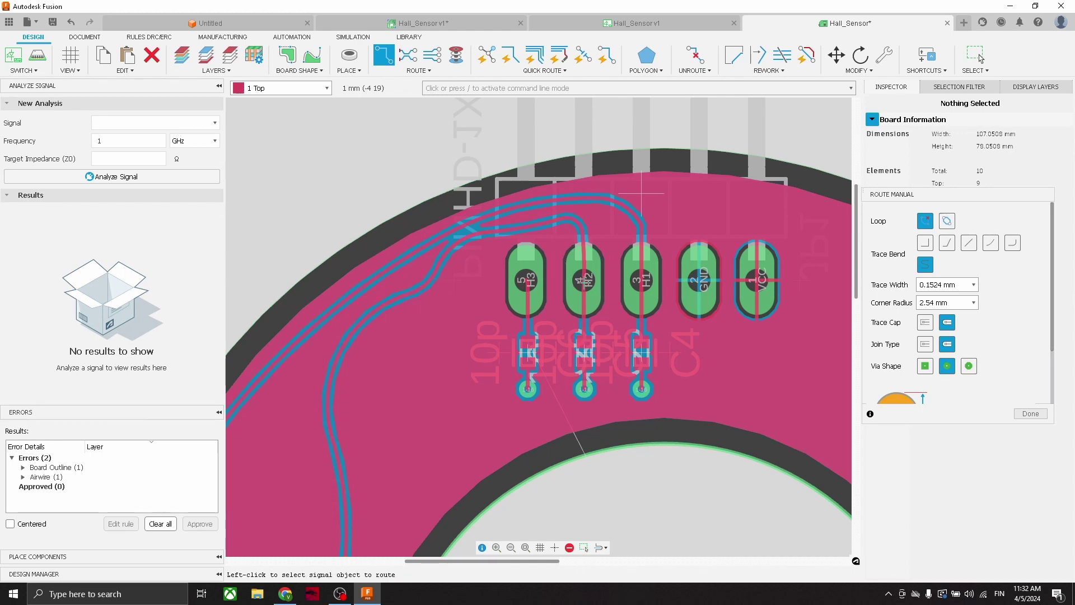
# Route a curved H3 trace on layer 1 Top from sensor H3's signal pad along the ring's outer edge toward the sensor beside C2
pyautogui.scroll(-5, 641, 193)
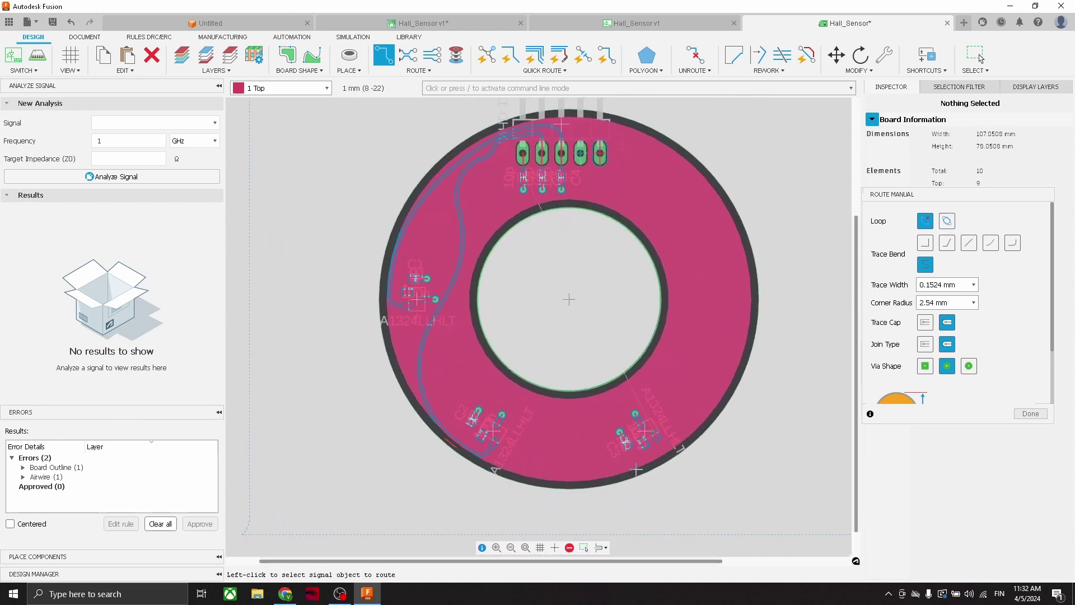
pyautogui.scroll(5, 634, 456)
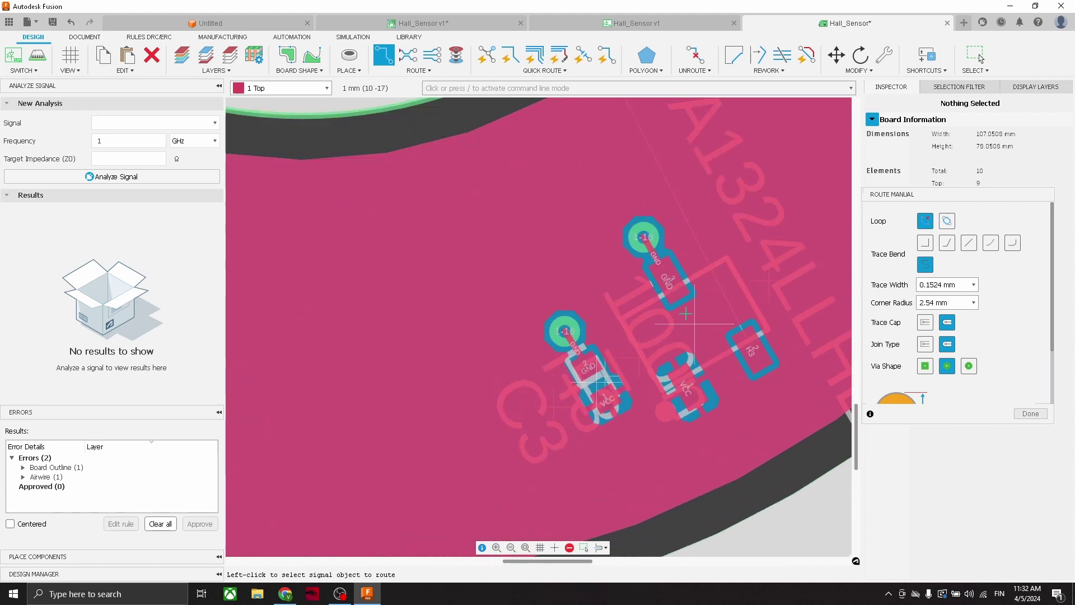
pyautogui.click(752, 351)
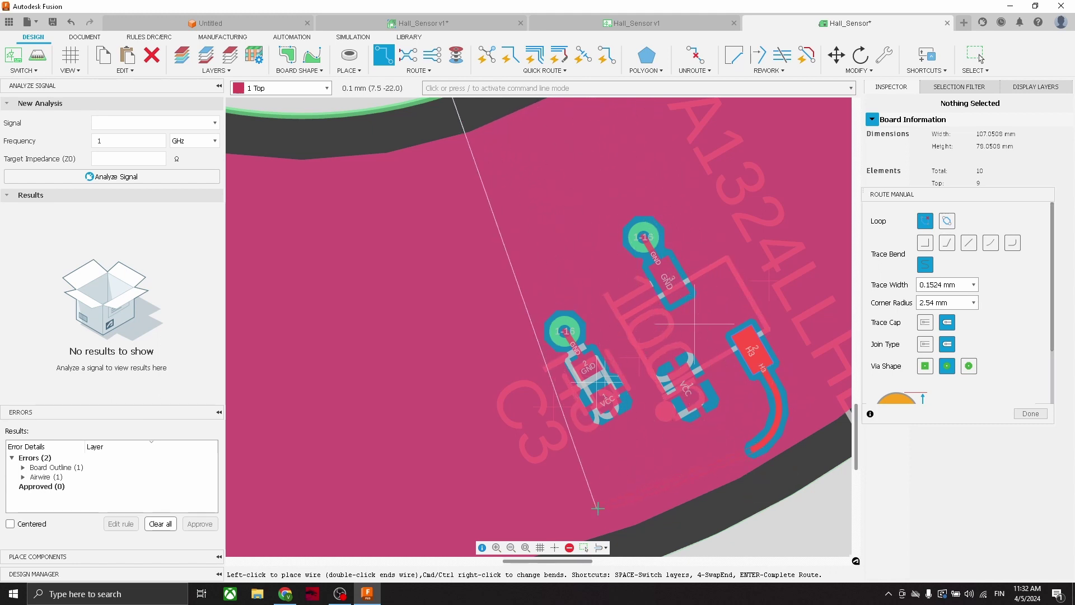
pyautogui.scroll(-2, 713, 410)
pyautogui.click(713, 410)
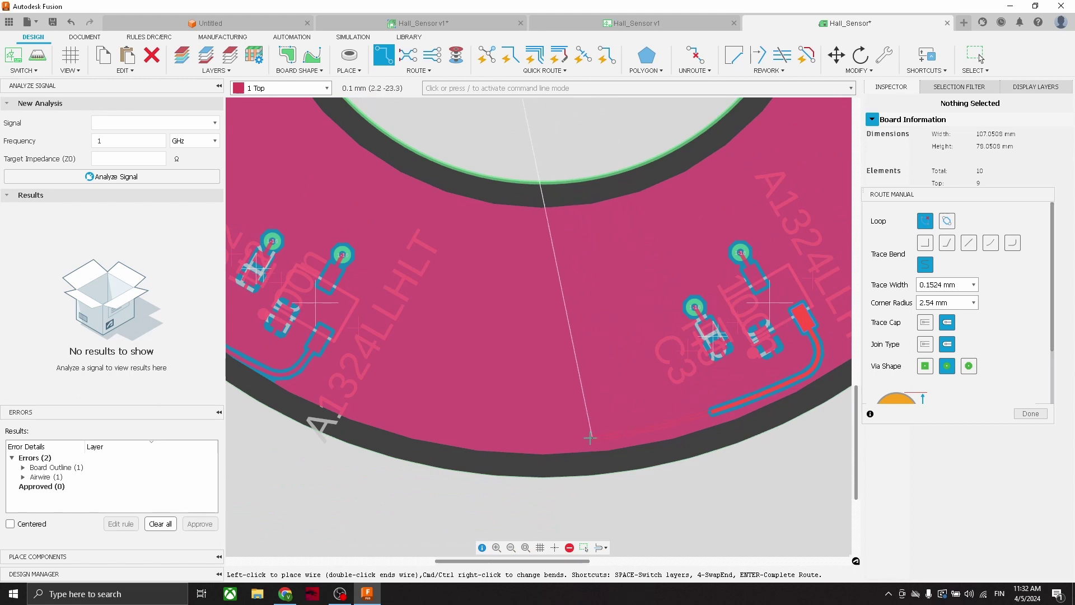
pyautogui.moveTo(506, 441); pyautogui.dragTo(598, 471, button='middle')
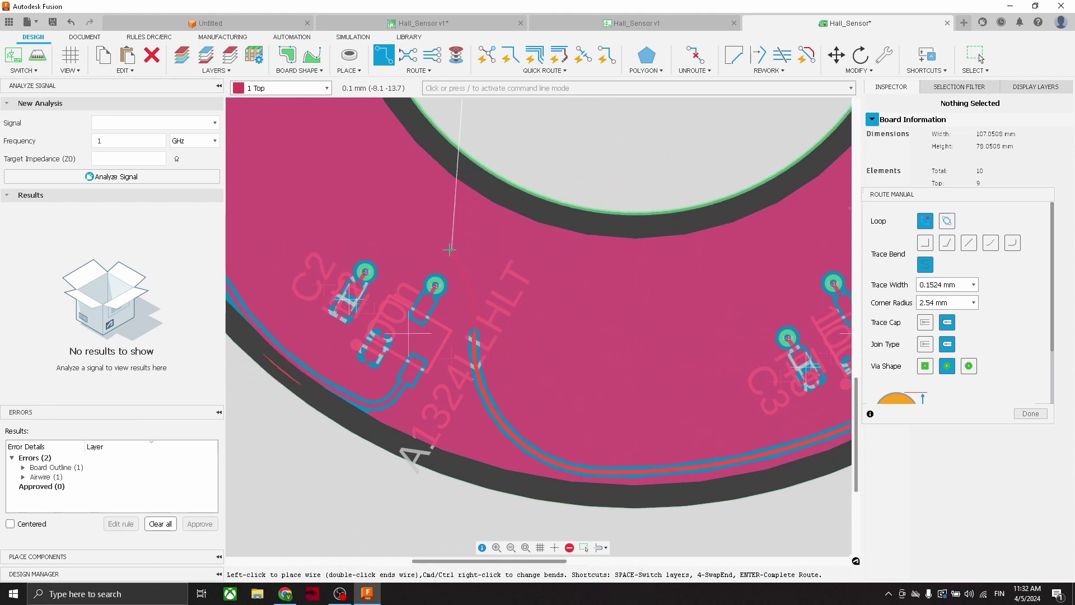
# Continue the H3 trace past the inner sides of sensors H2 and H1, beside the H2 trace, and finish it at header pin 5
pyautogui.moveTo(338, 144); pyautogui.dragTo(421, 314, button='middle')
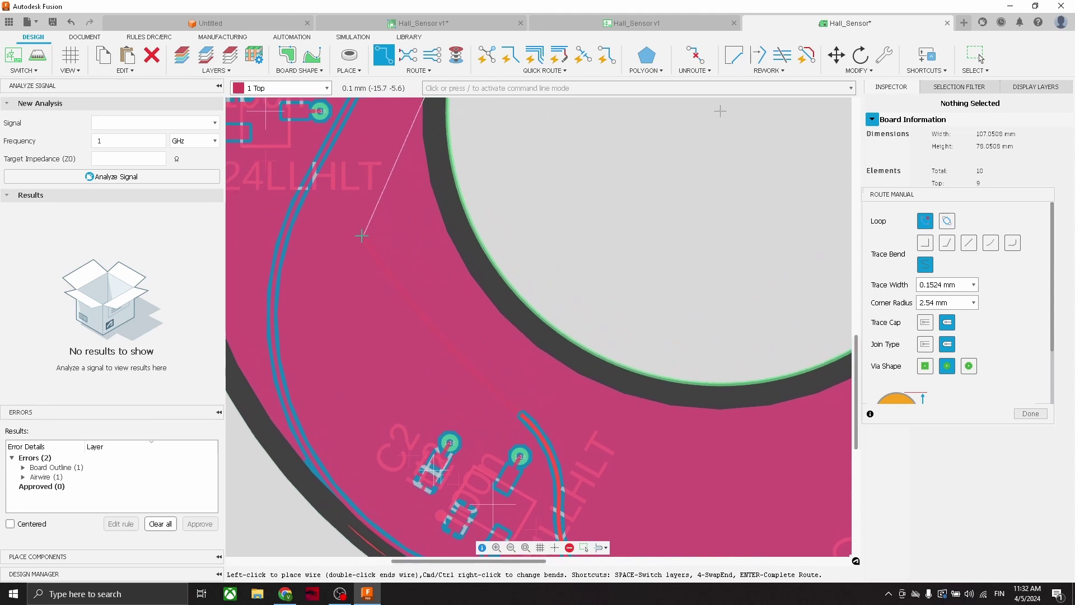
pyautogui.moveTo(721, 112); pyautogui.dragTo(772, 355, button='middle')
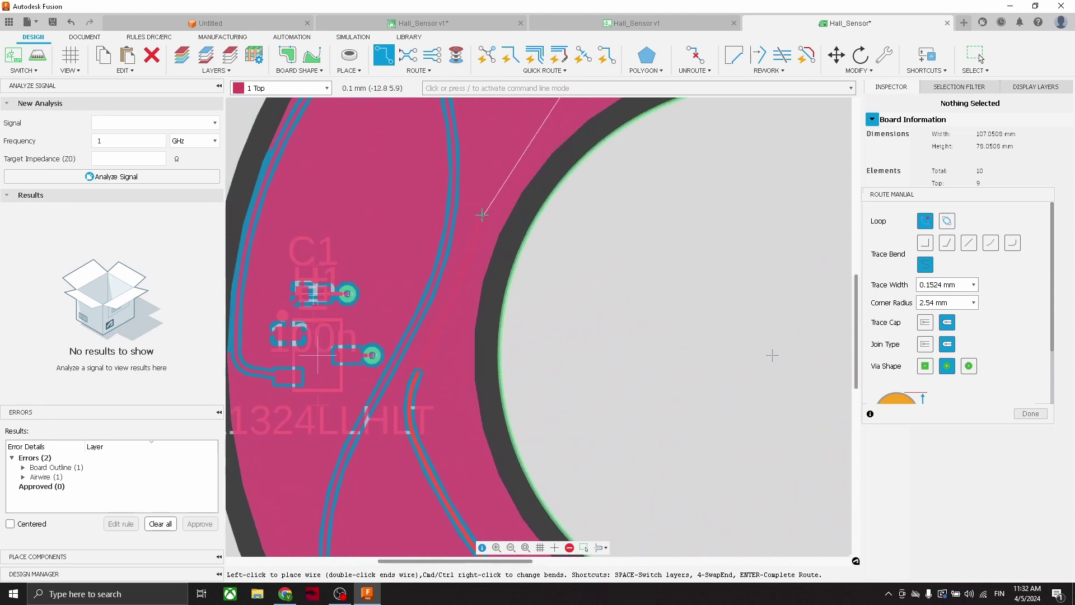
pyautogui.moveTo(479, 156); pyautogui.dragTo(430, 420, button='middle')
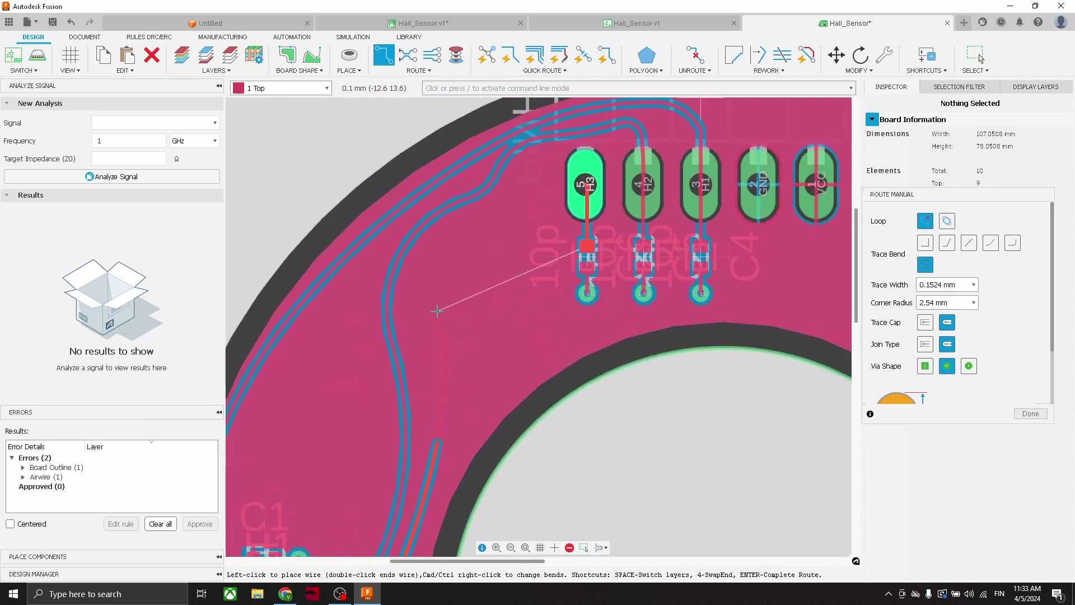
pyautogui.click(447, 272)
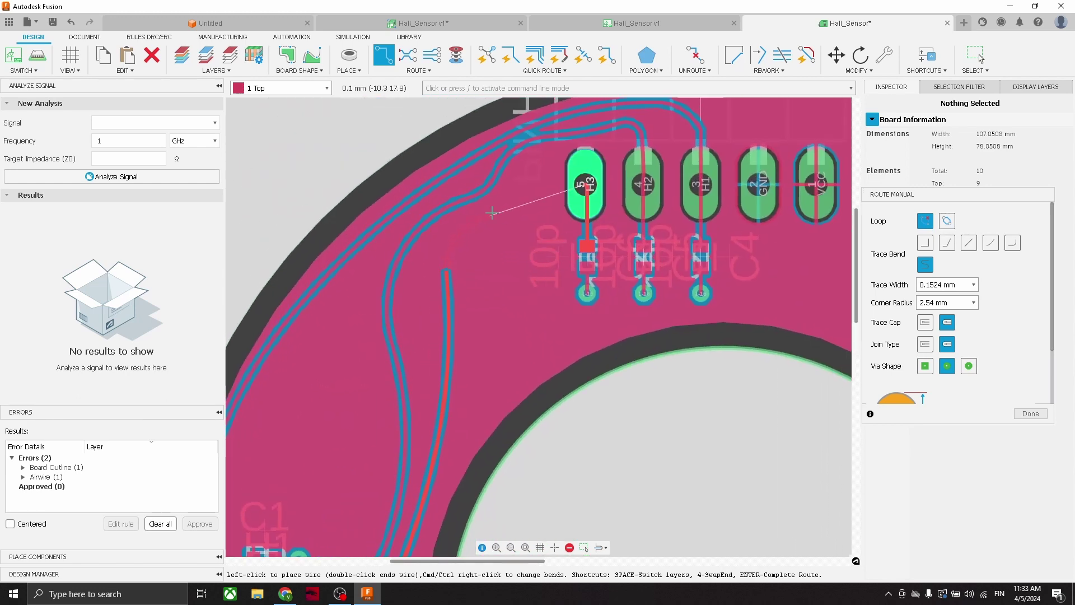
pyautogui.click(567, 180)
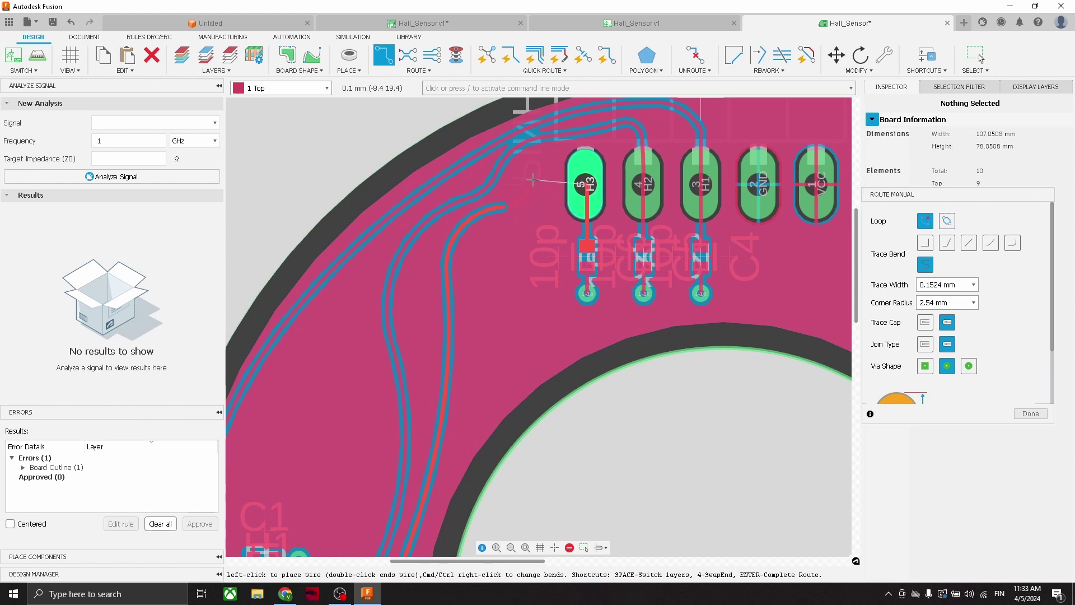
pyautogui.click(582, 182)
pyautogui.scroll(-4, 594, 224)
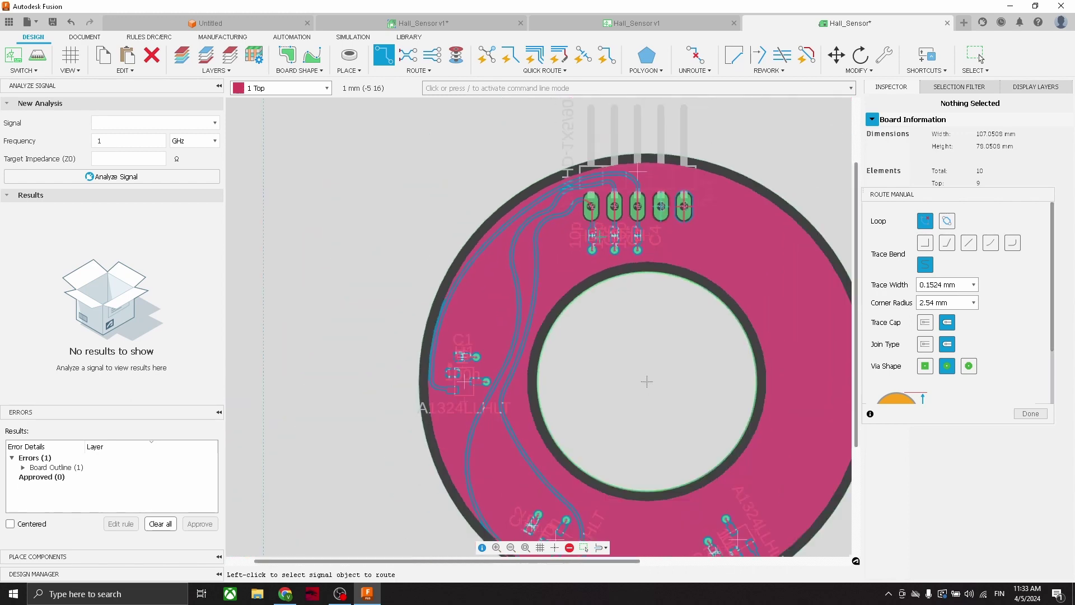
pyautogui.scroll(-2, 629, 312)
pyautogui.press('Escape')
# Move the H1 trace's long arc beside C1 slightly inward, away from the ring's outer edge
pyautogui.scroll(5, 603, 351)
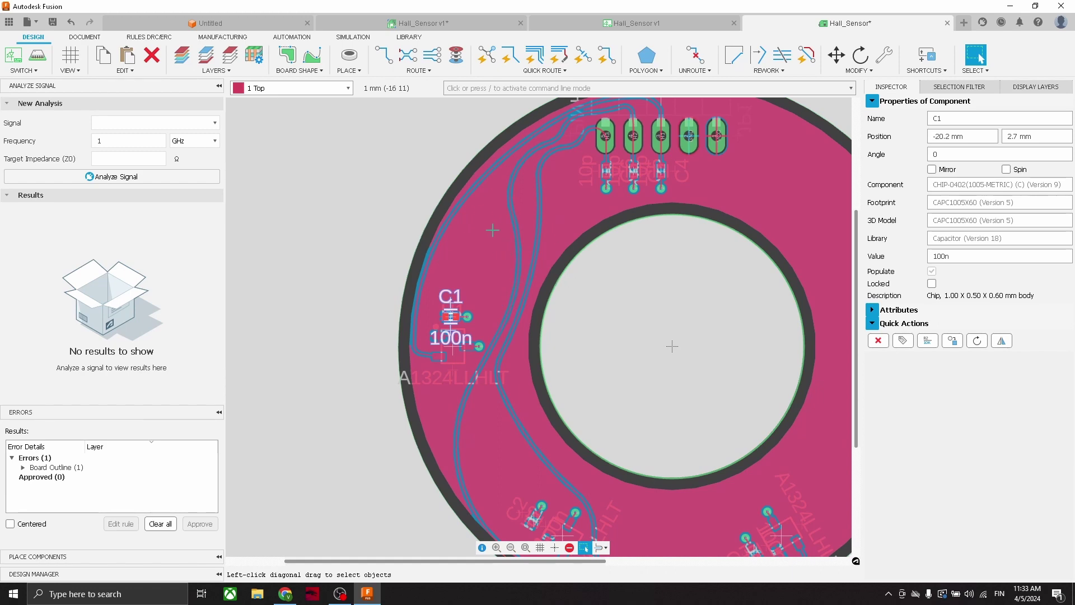
pyautogui.scroll(-3, 427, 284)
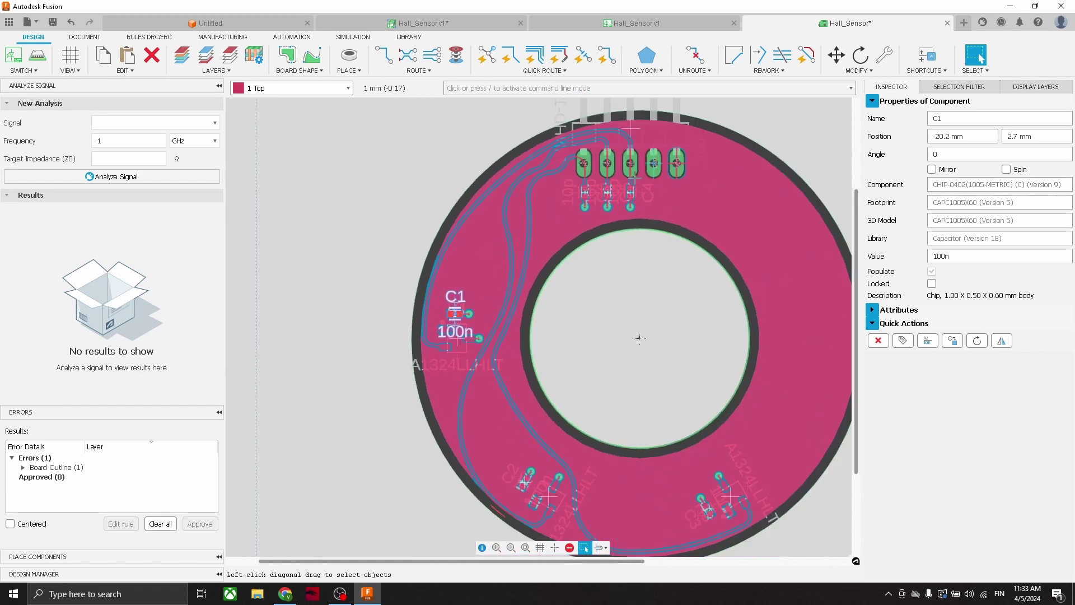
pyautogui.scroll(4, 459, 296)
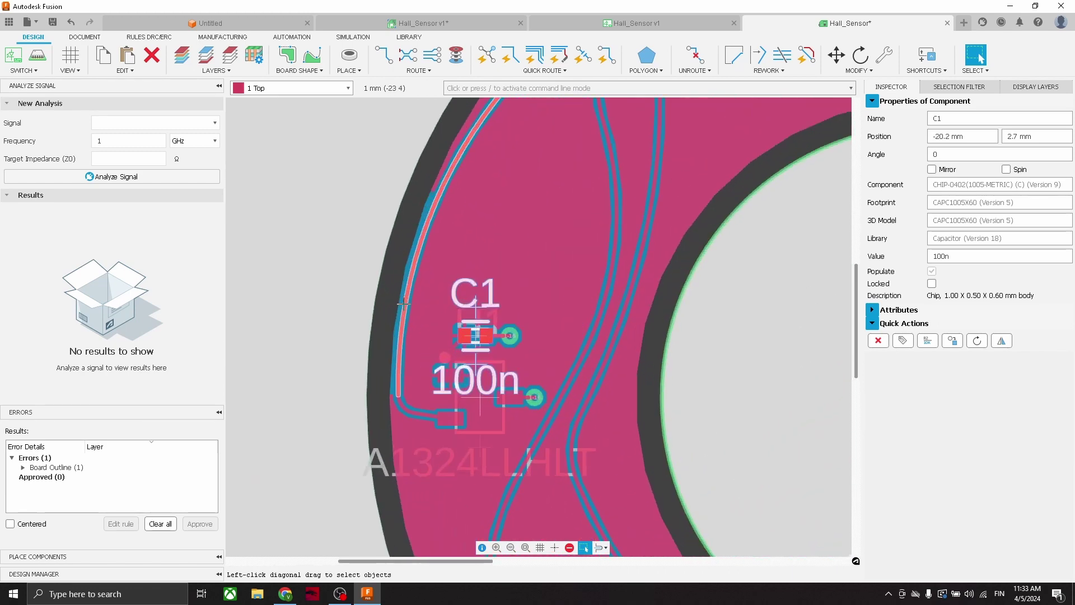
pyautogui.press('m')
pyautogui.click(975, 54)
pyautogui.click(415, 309)
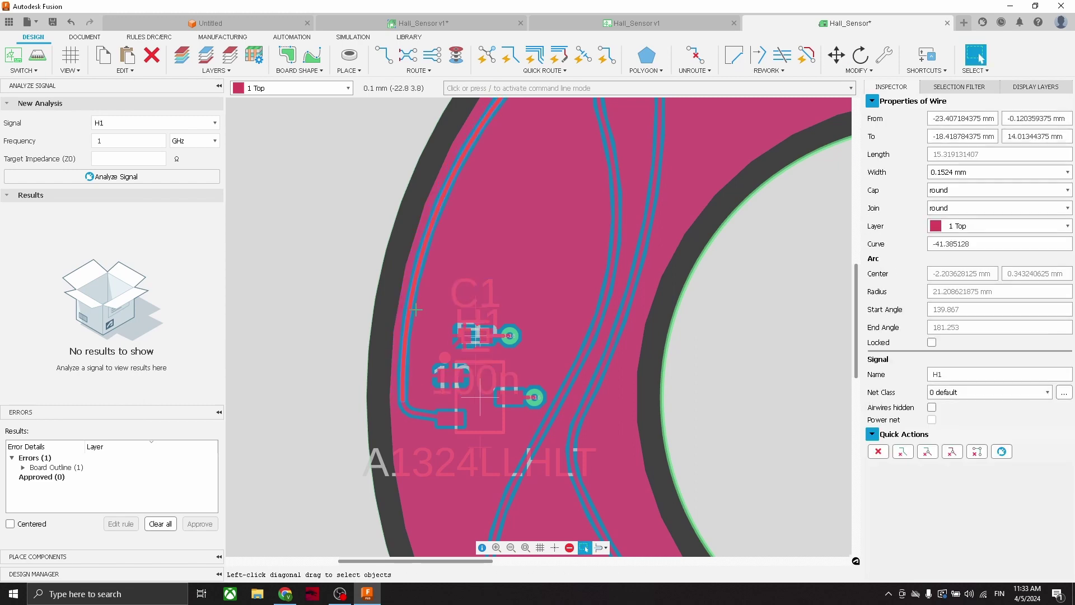
# Move the H2 trace's arc near C2 slightly inward, away from the ring's outer edge
pyautogui.scroll(-3, 420, 309)
pyautogui.scroll(3, 469, 522)
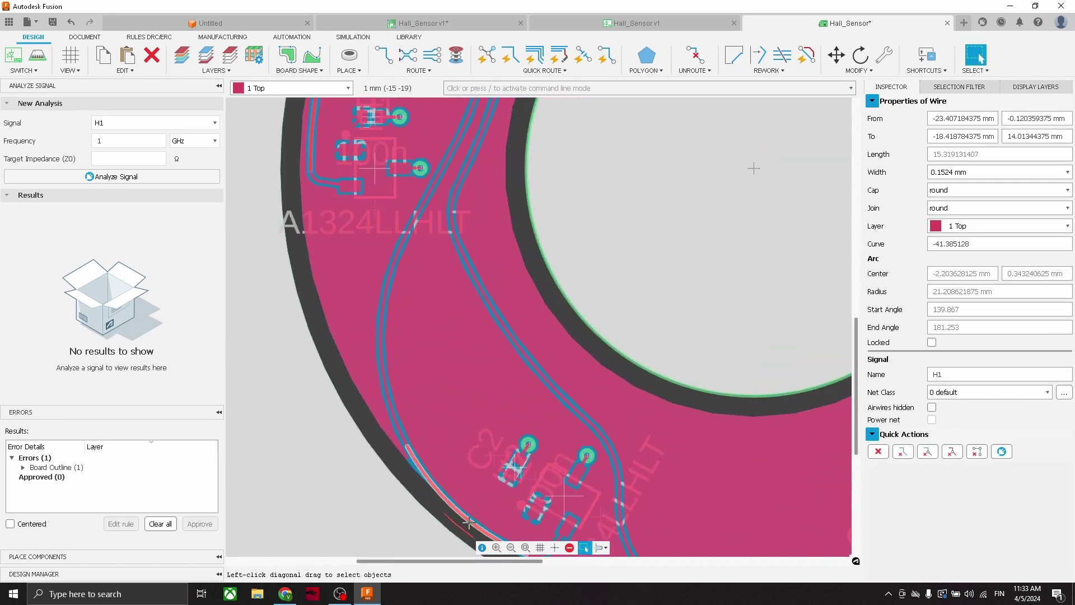
pyautogui.press('m')
pyautogui.press('Escape')
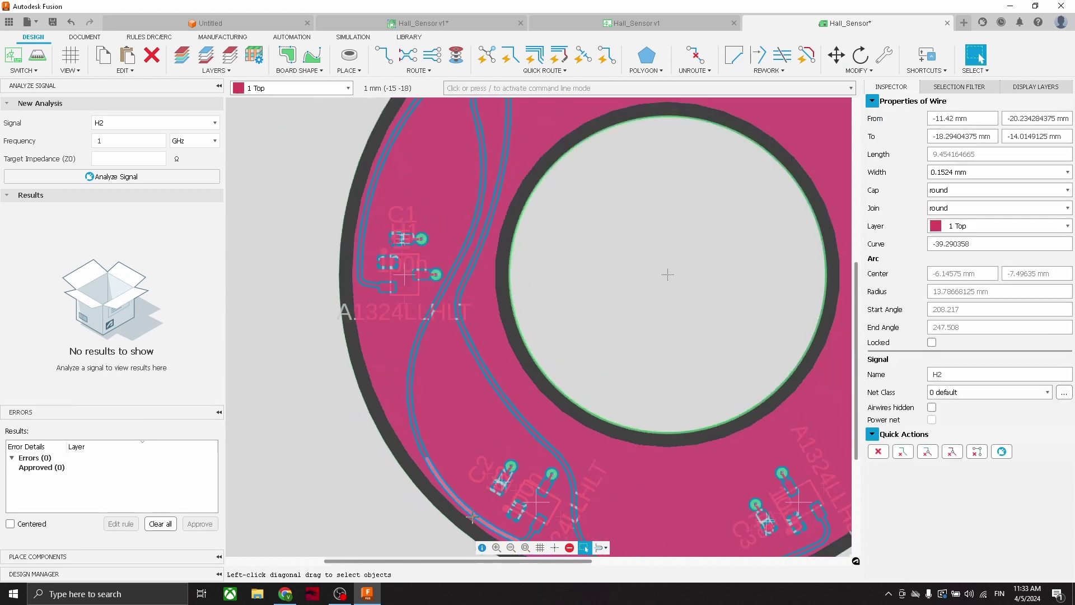
# Look over the routed ring and save the board as Hall_Sensor in Youtube Tutorials > PCB learning
pyautogui.scroll(-3, 381, 448)
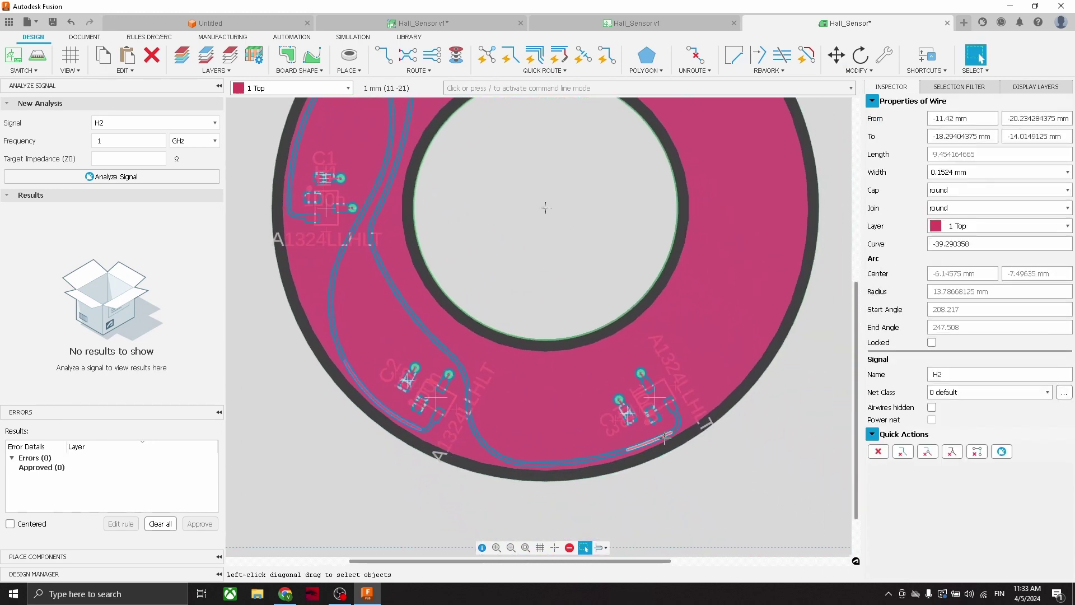
pyautogui.scroll(-3, 545, 208)
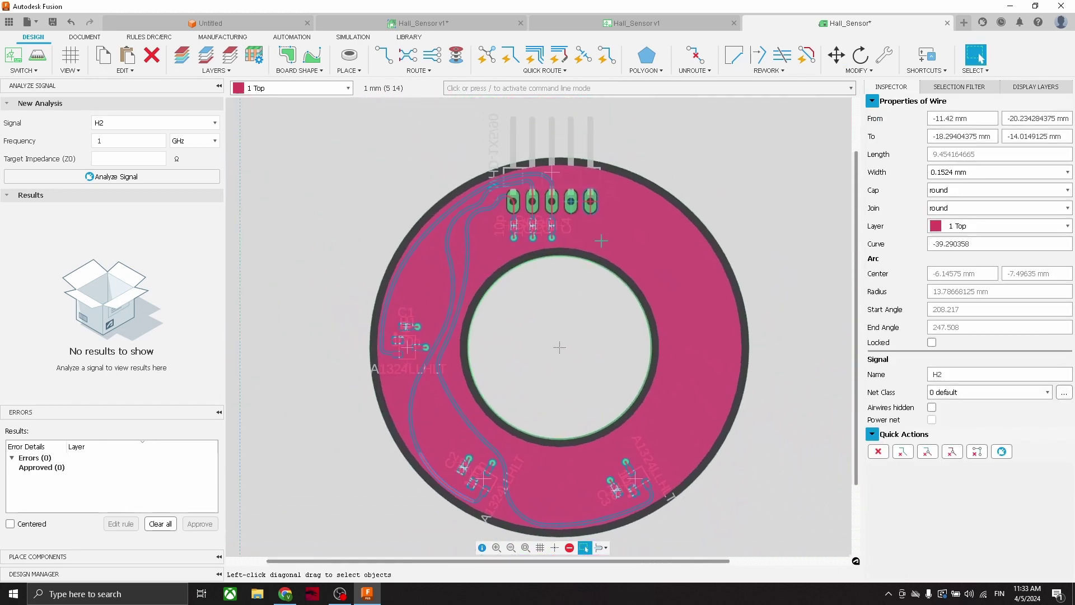
pyautogui.scroll(2, 585, 197)
pyautogui.scroll(-4, 541, 457)
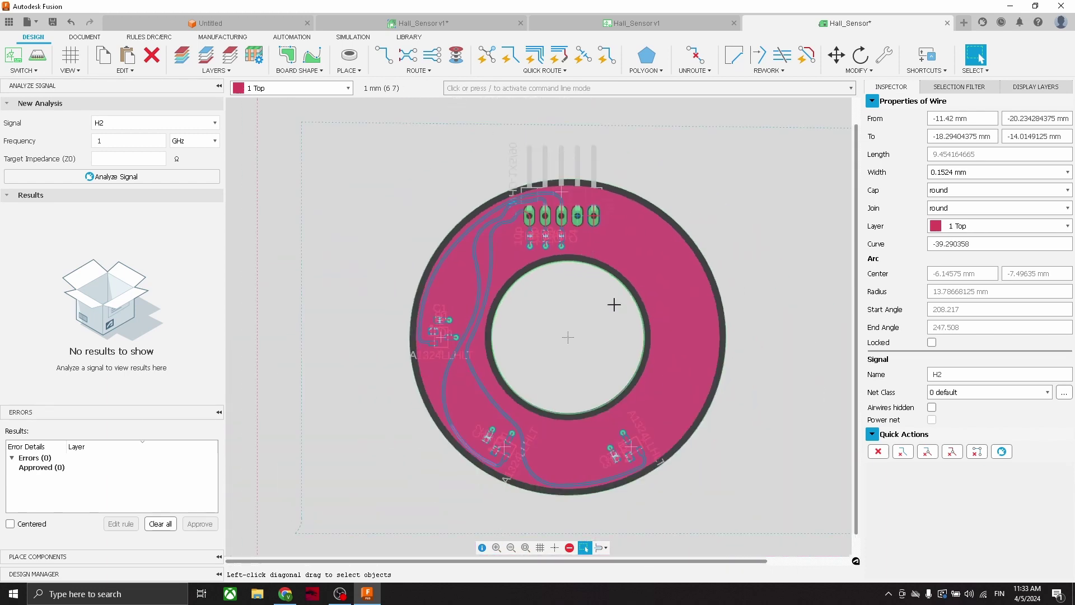
pyautogui.scroll(5, 614, 444)
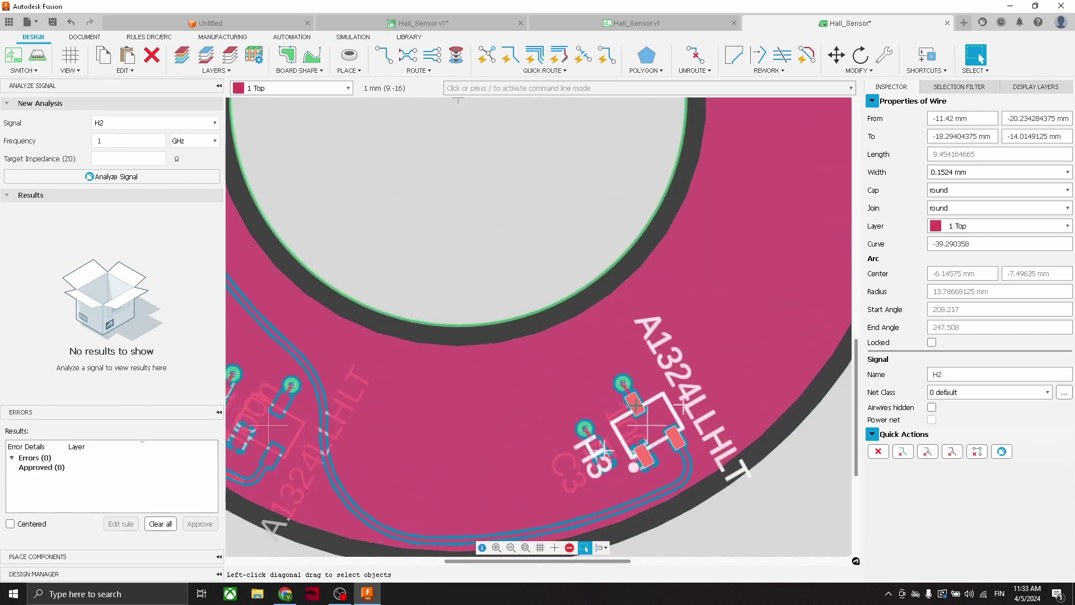
pyautogui.hotkey('ctrl', 's')
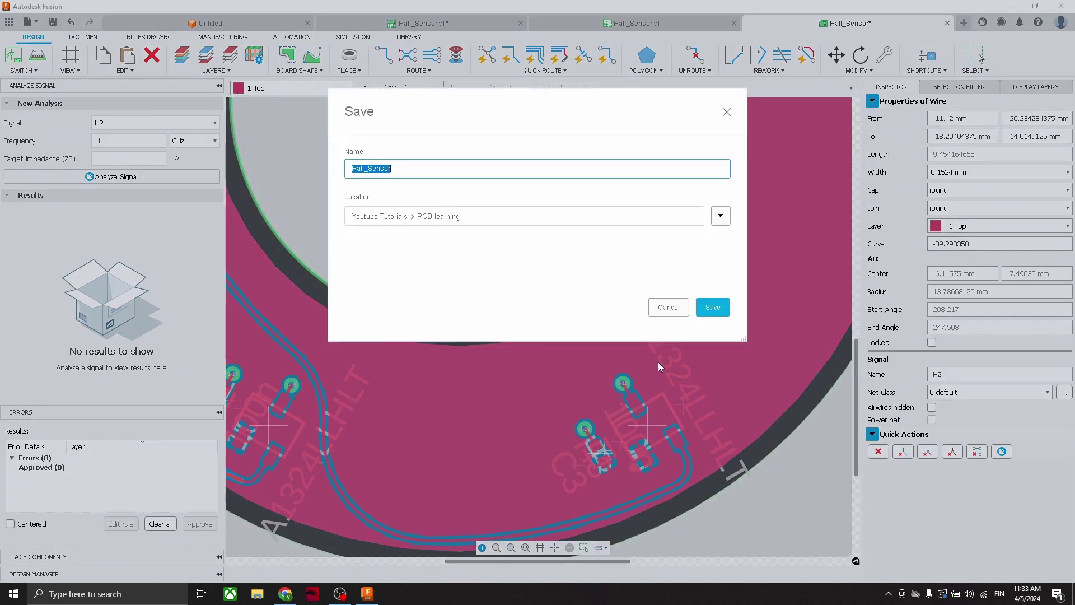
pyautogui.click(710, 306)
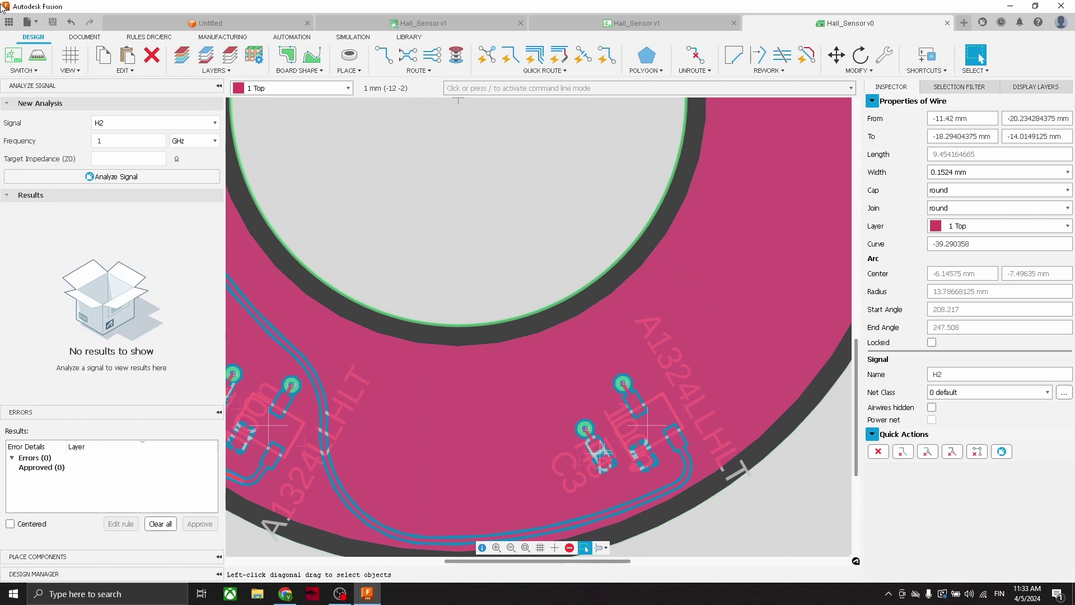
# Push the board to a 3D PCB with the Recommended preset
pyautogui.click(42, 75)
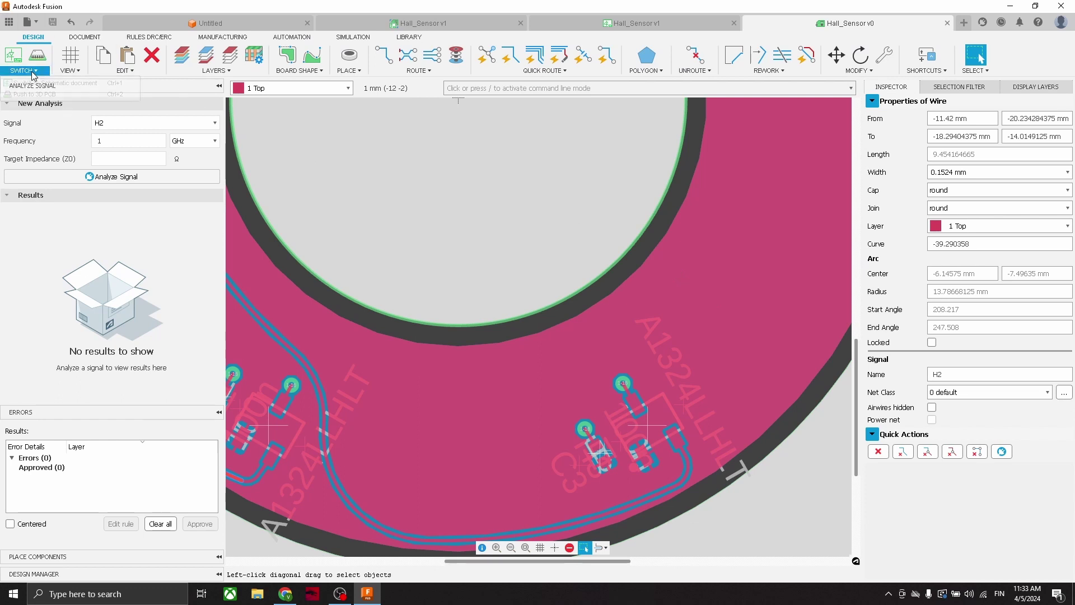
pyautogui.click(33, 96)
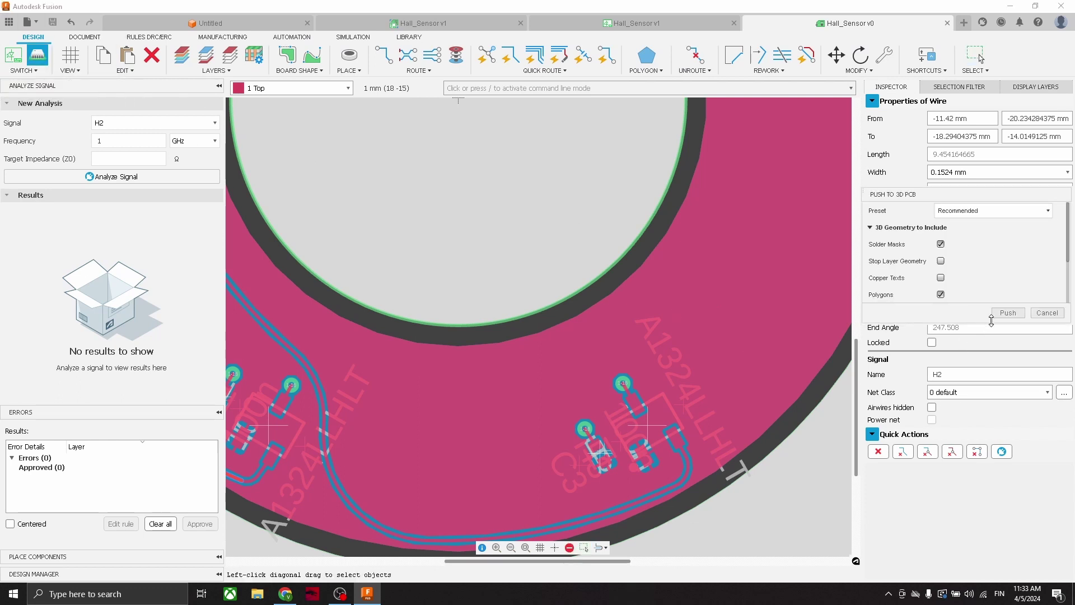
pyautogui.click(1005, 313)
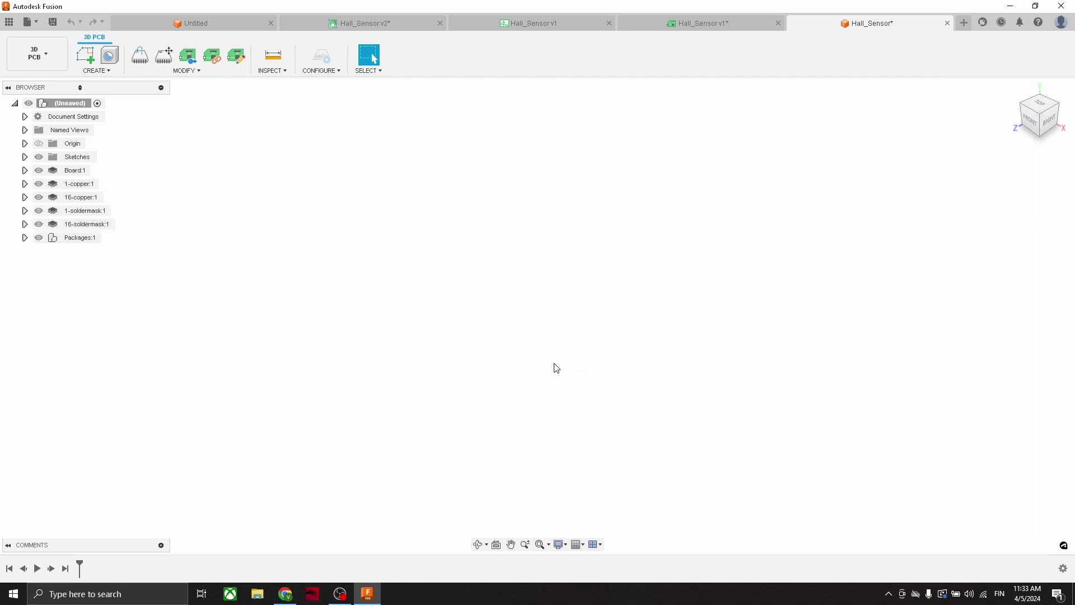
# Examine the 3D board's traces, sensors, capacitors and header from the front and back
pyautogui.keyDown('shift'); pyautogui.moveTo(503, 355); pyautogui.dragTo(599, 364, button='middle'); pyautogui.keyUp('shift')
pyautogui.scroll(3, 595, 370)
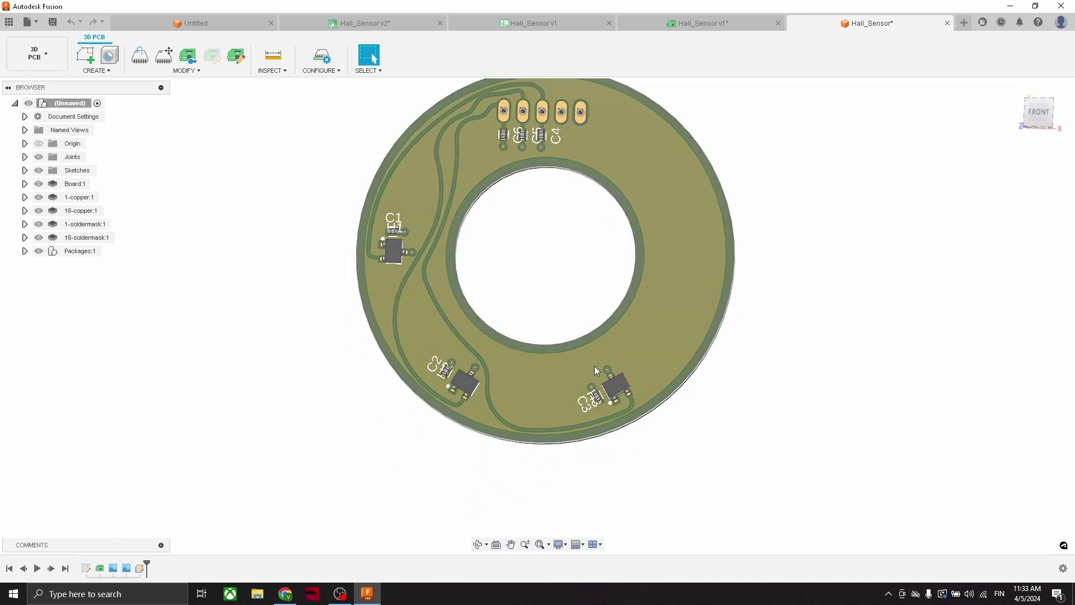
pyautogui.scroll(2, 596, 371)
pyautogui.moveTo(461, 136); pyautogui.dragTo(487, 259, button='middle')
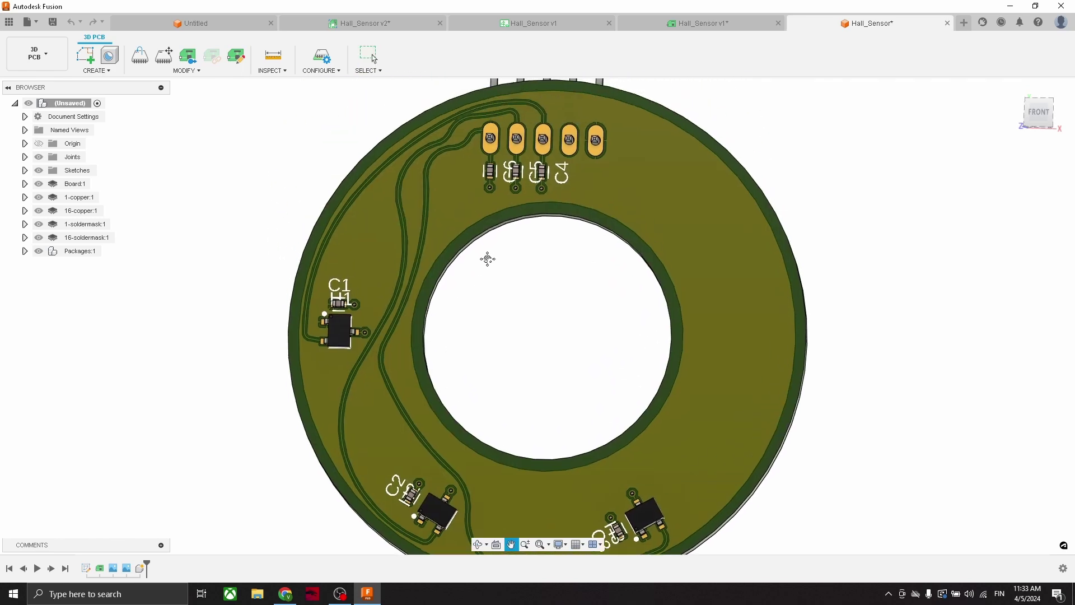
pyautogui.scroll(-3, 342, 324)
pyautogui.scroll(5, 326, 344)
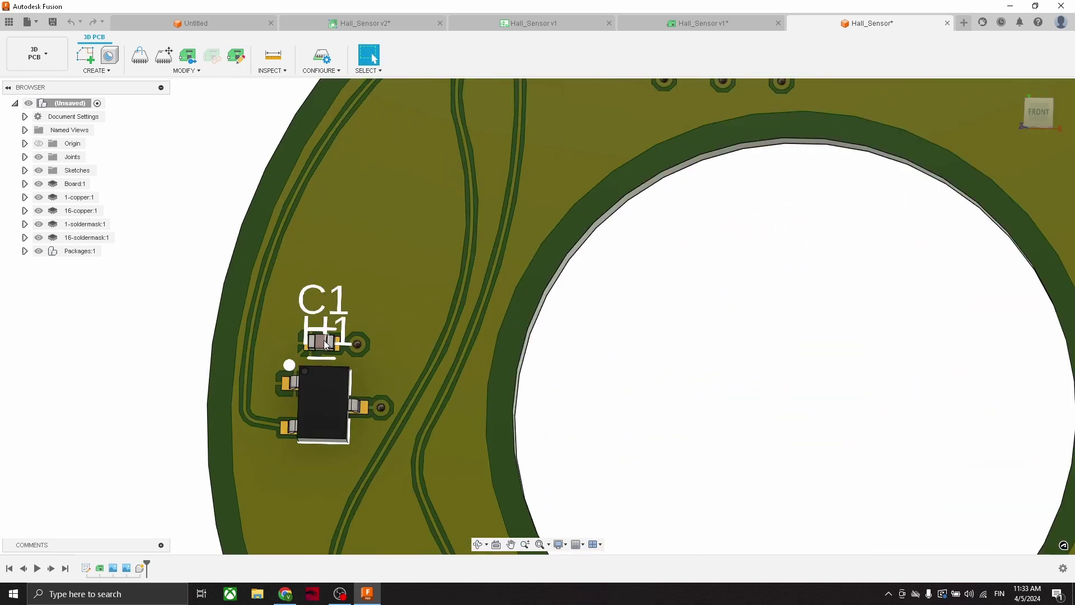
pyautogui.scroll(-1, 326, 345)
pyautogui.scroll(-2, 318, 356)
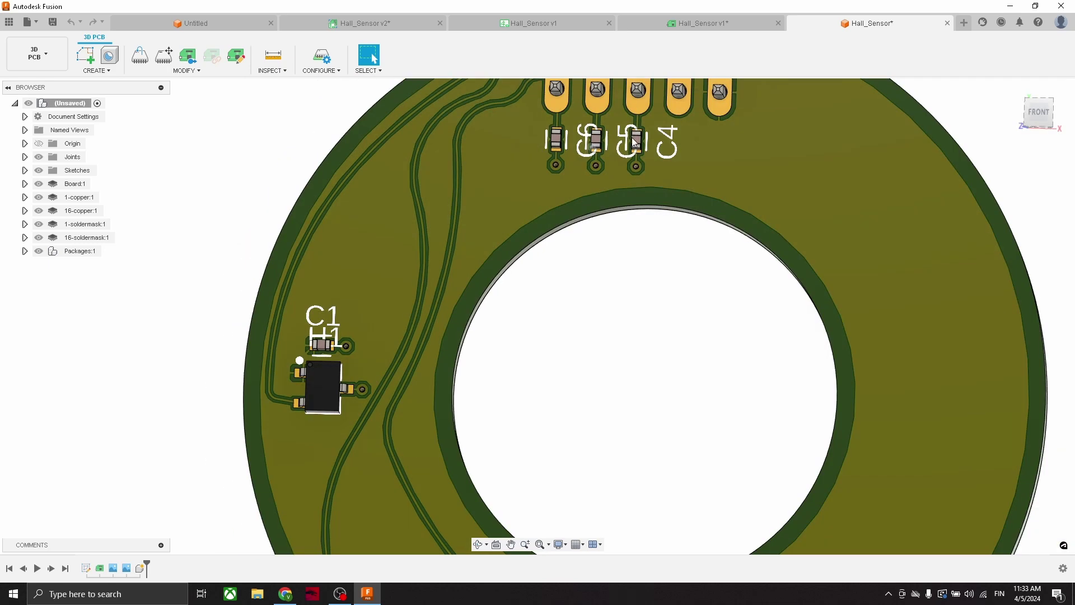
pyautogui.scroll(-4, 679, 187)
pyautogui.keyDown('shift'); pyautogui.moveTo(768, 221); pyautogui.dragTo(689, 208, button='middle'); pyautogui.keyUp('shift')
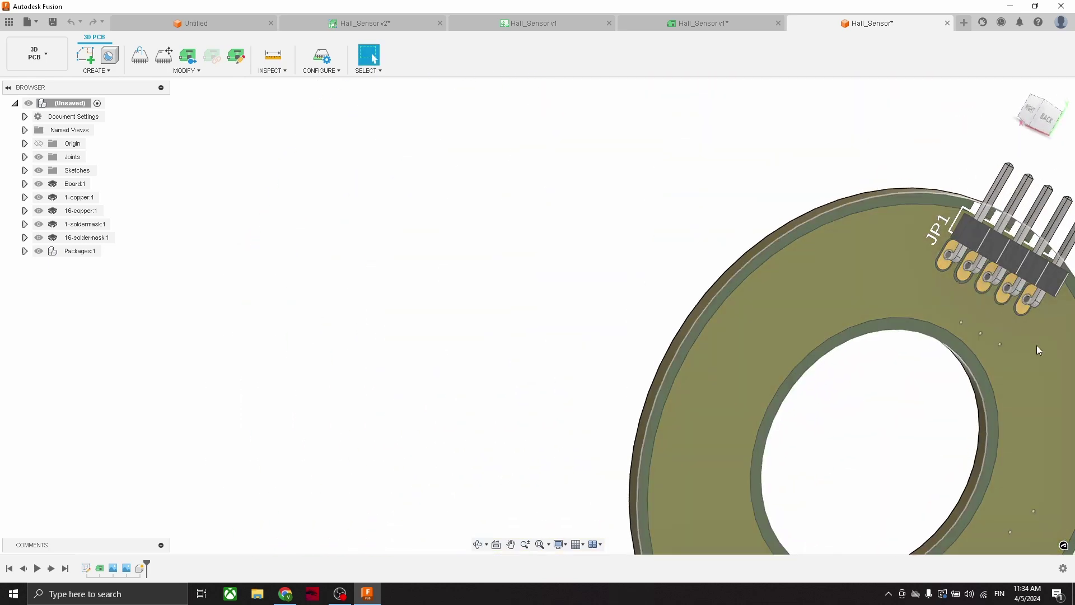
pyautogui.keyDown('shift'); pyautogui.moveTo(1037, 346); pyautogui.dragTo(966, 215, button='middle'); pyautogui.keyUp('shift')
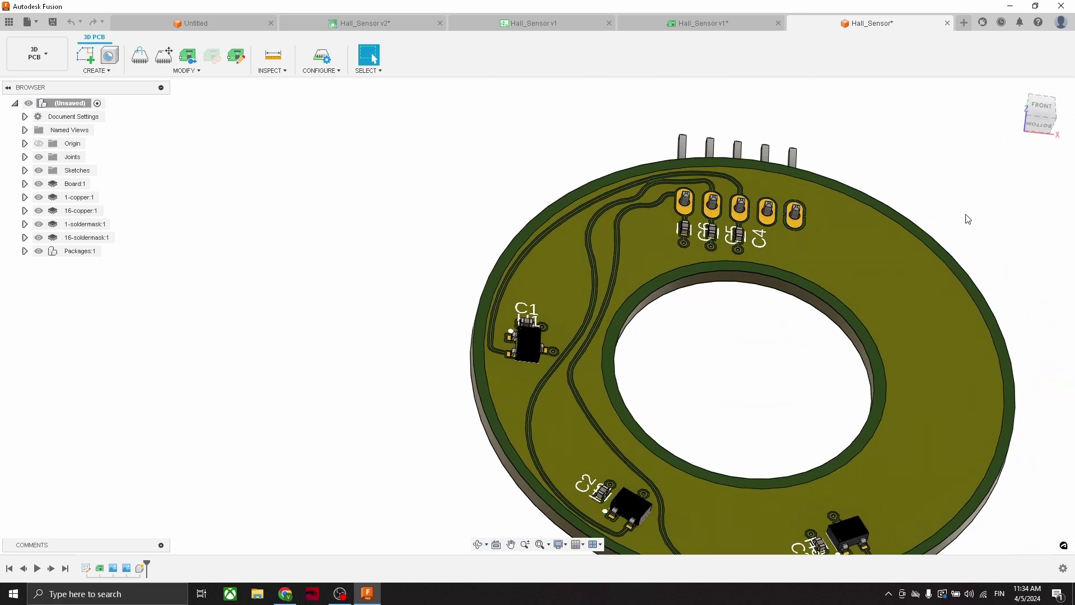
# Close the 3D PCB document to return to the board layout and clear the selection there
pyautogui.click(949, 24)
pyautogui.click(607, 312)
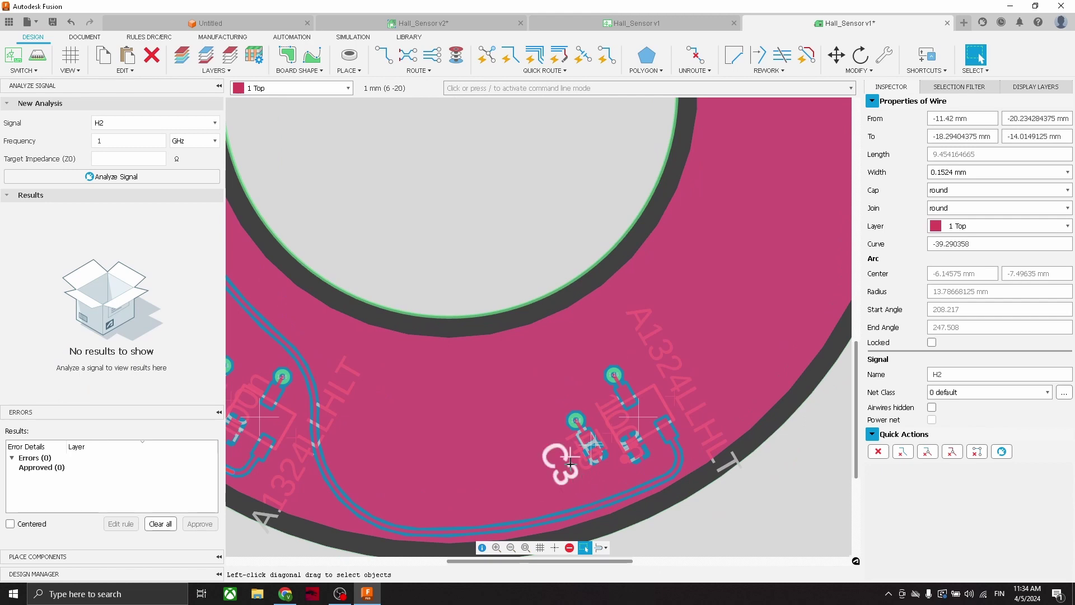
pyautogui.click(570, 463)
pyautogui.press('Escape')
pyautogui.hscroll(-5, 576, 437)
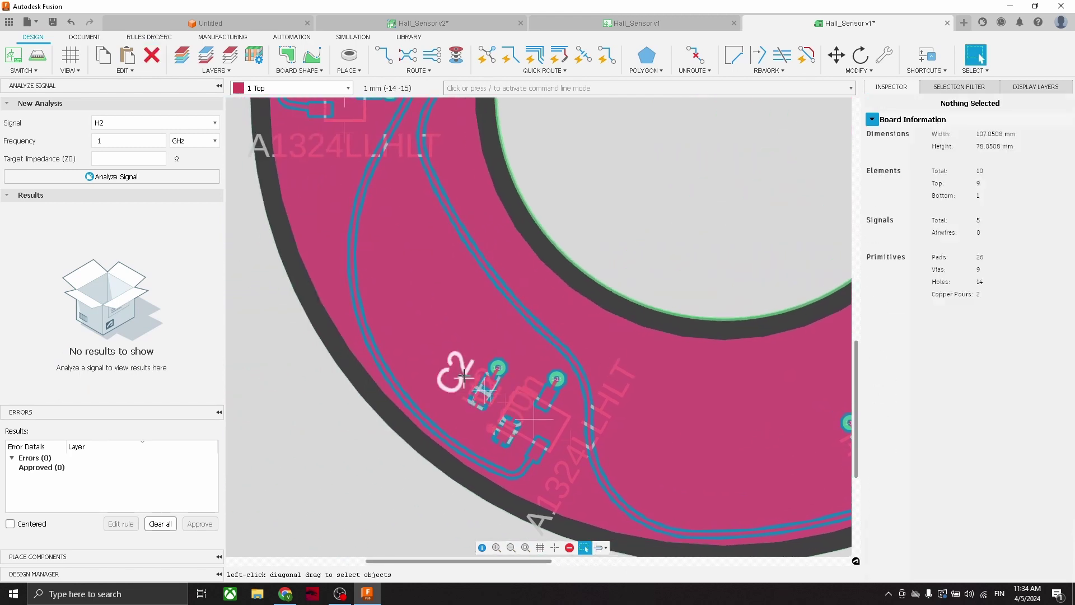
pyautogui.scroll(5, 464, 376)
pyautogui.hscroll(-3, 560, 308)
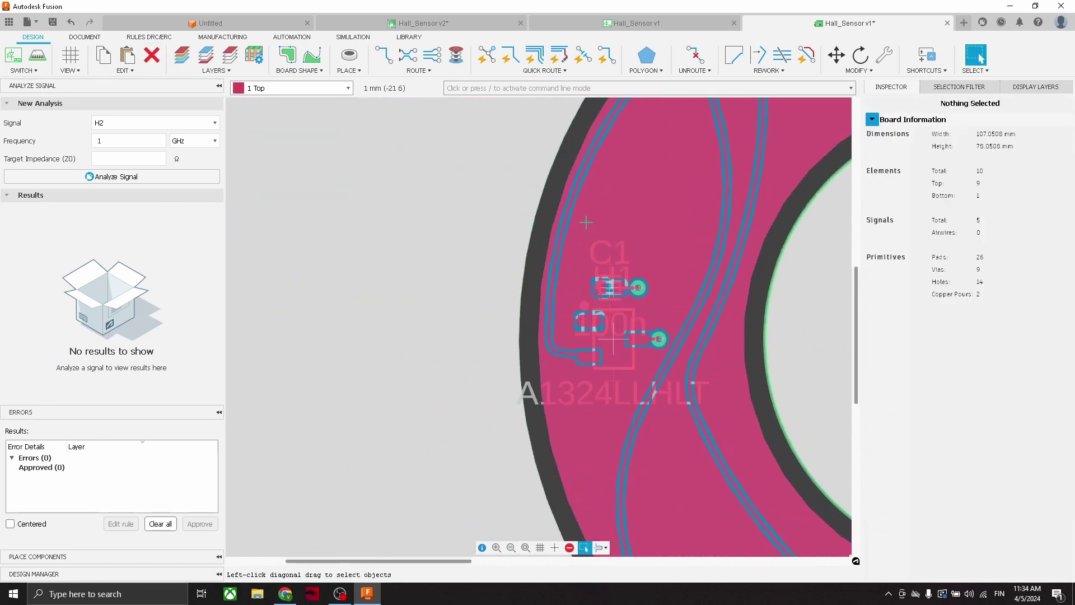
# Move the H1 name label clear of its sensor, to about X -15.4 mm, Y -0.1 mm
pyautogui.press('m')
pyautogui.click(610, 260)
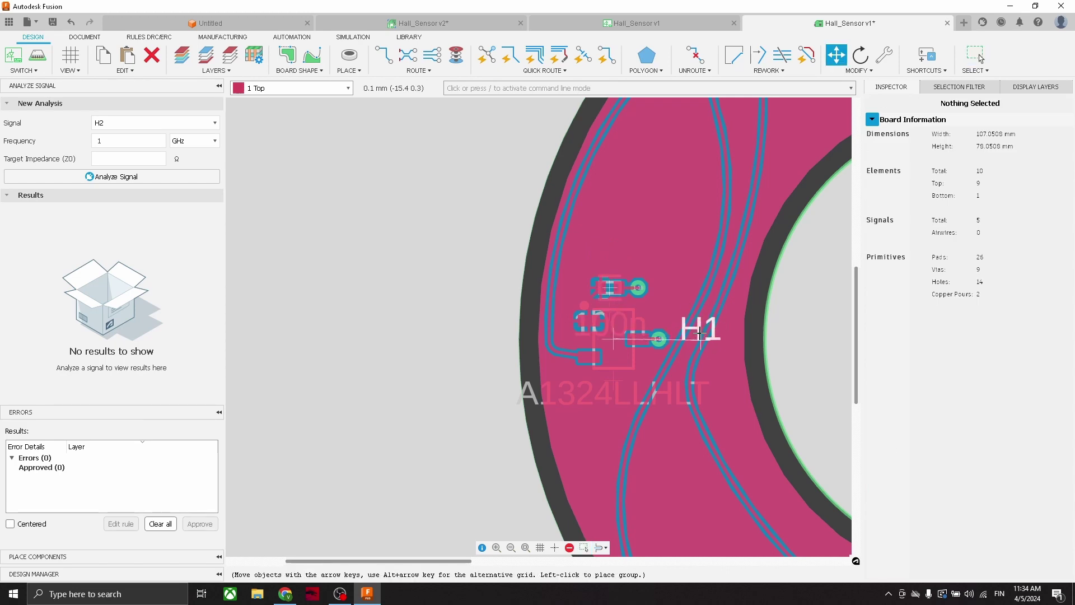
pyautogui.click(700, 334)
pyautogui.press('Escape')
pyautogui.scroll(-3, 560, 336)
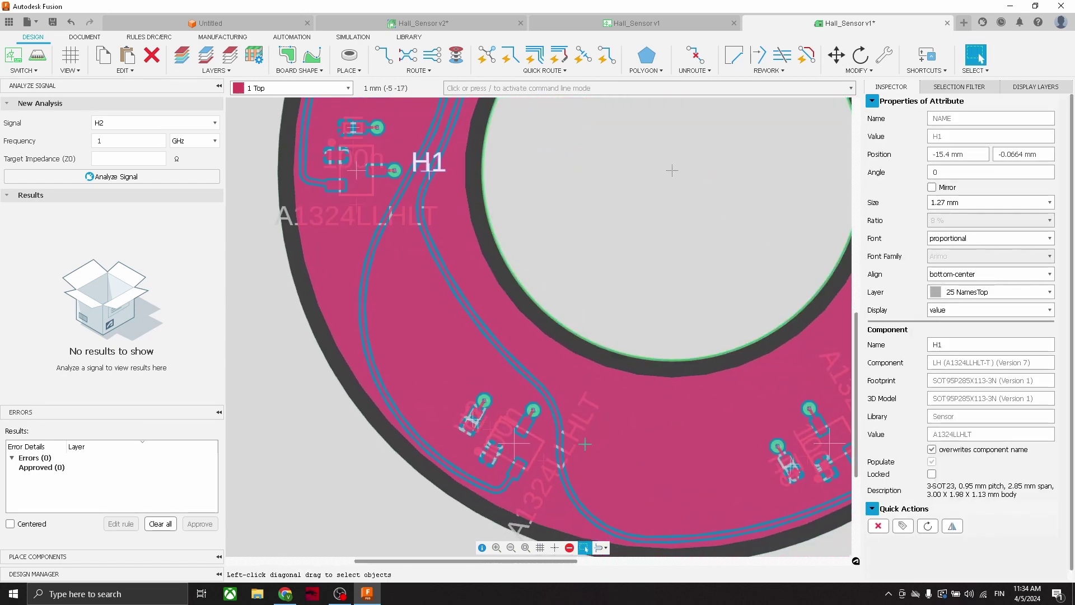
# Set the H2 name label's angle to 0 and place it above its sensor's ground via, at about X -8.2 mm, Y -14.3 mm
pyautogui.scroll(4, 455, 409)
pyautogui.press('m')
pyautogui.click(455, 402)
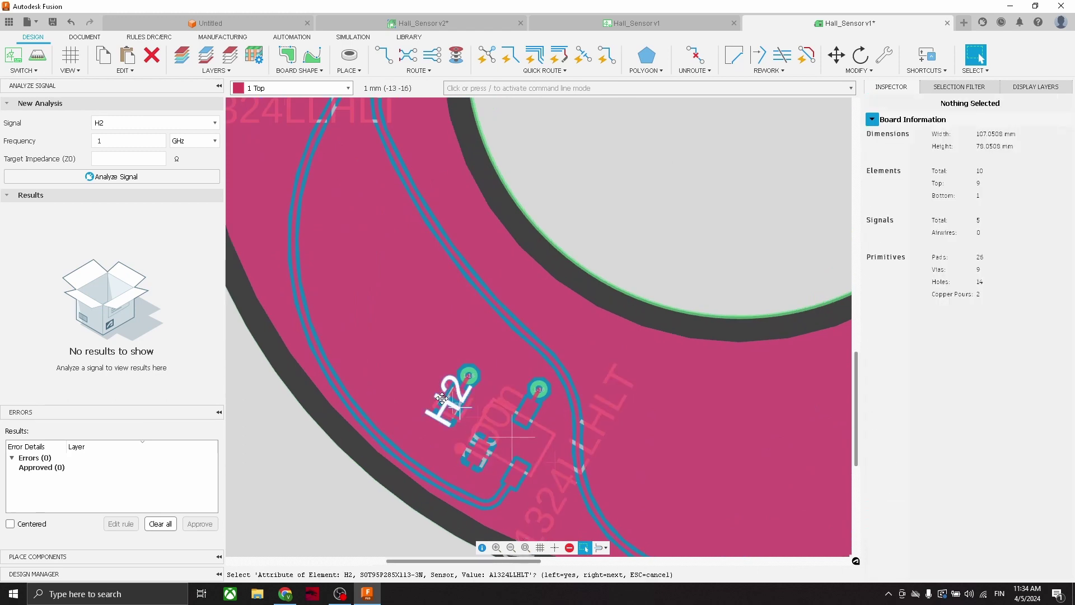
pyautogui.click(559, 340)
pyautogui.press('Escape')
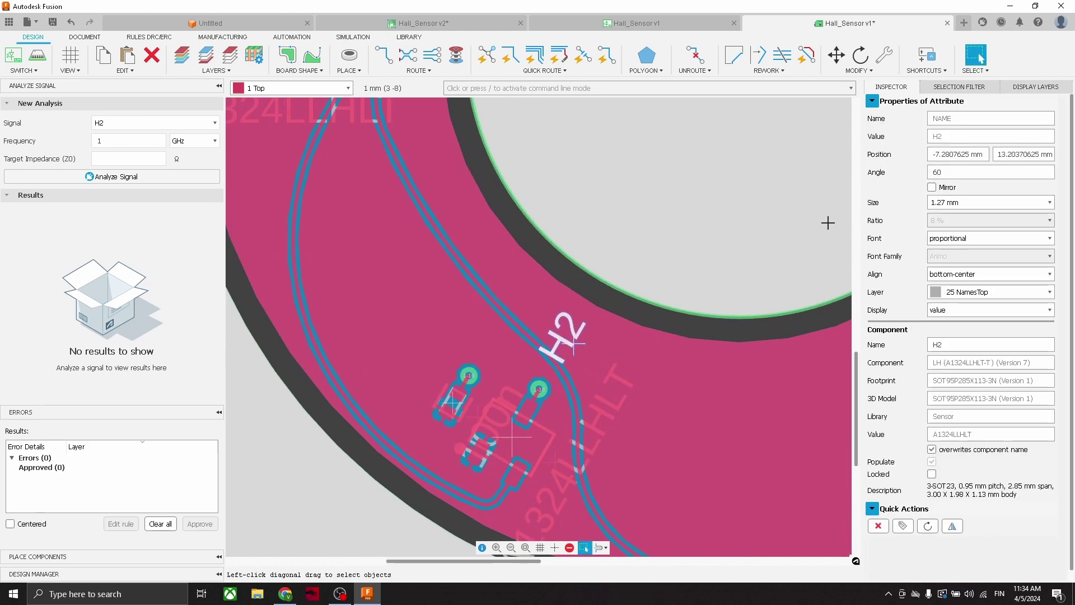
pyautogui.write('0')
pyautogui.press('Return')
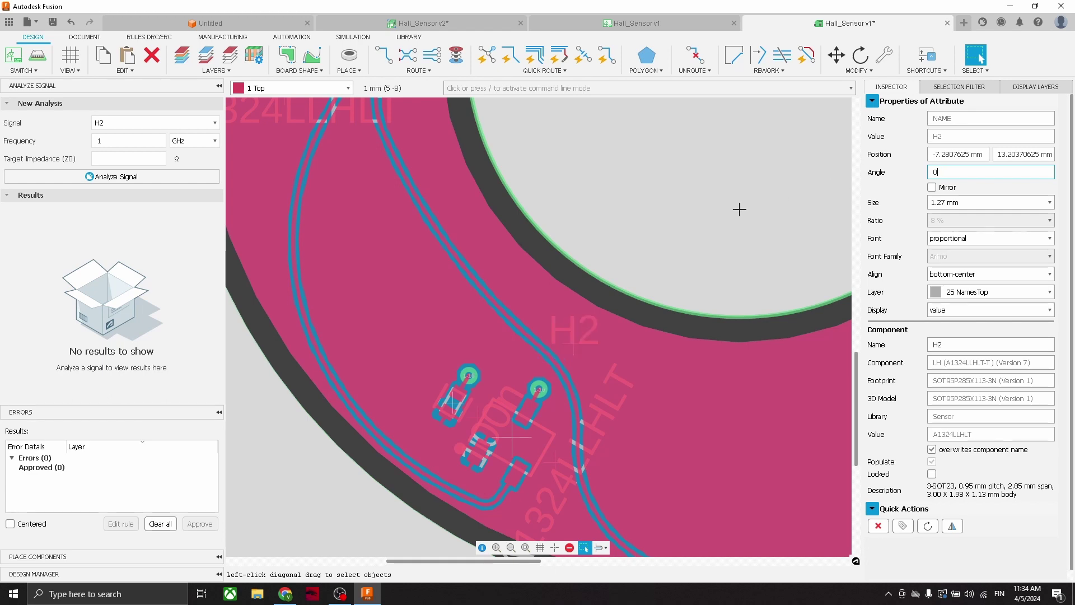
pyautogui.press('m')
pyautogui.click(573, 346)
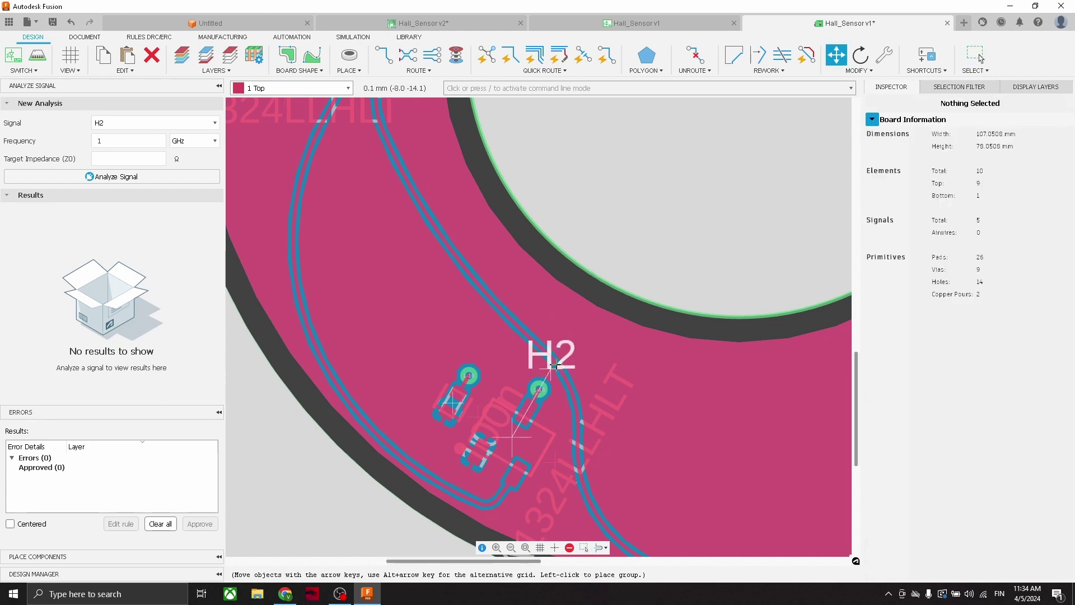
pyautogui.click(980, 58)
pyautogui.scroll(-3, 538, 336)
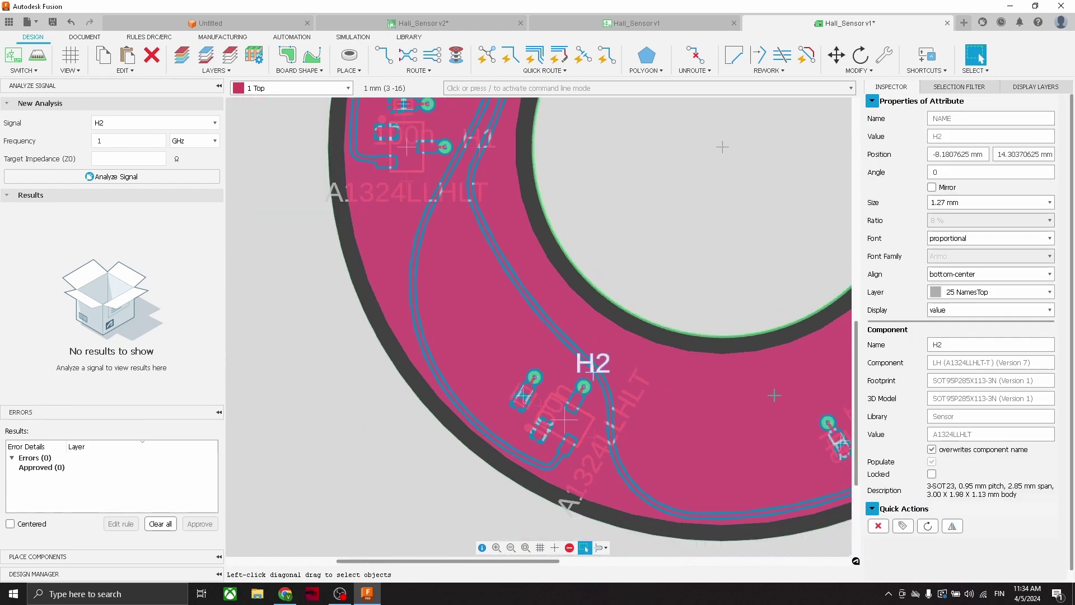
# Set the H3 name label's angle to 0 and move it above its sensor's ground via, to about X 8.2 mm, Y -14.2 mm
pyautogui.scroll(5, 499, 449)
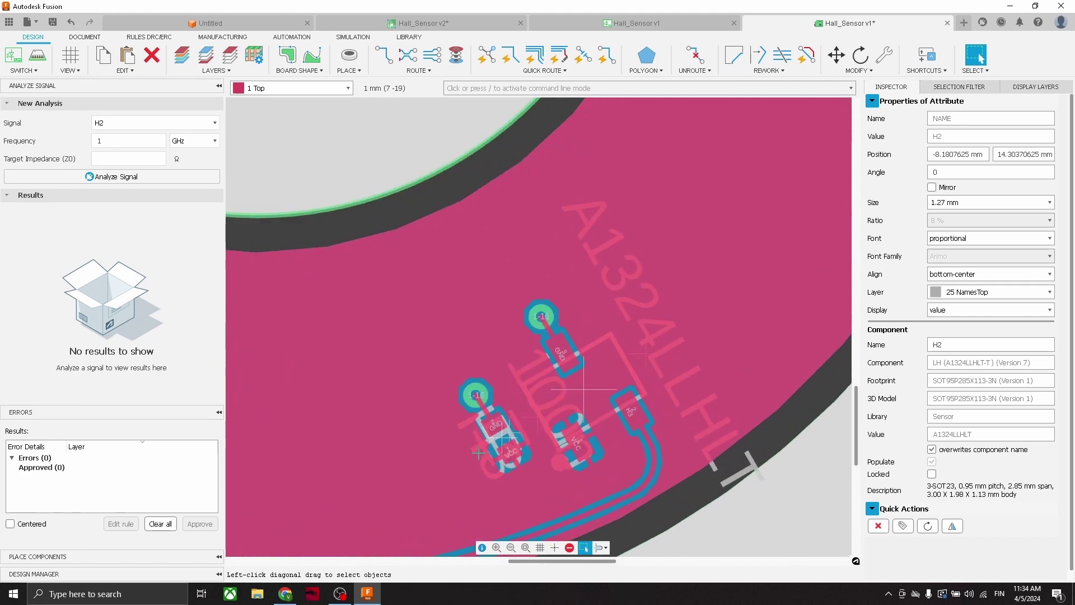
pyautogui.click(498, 450)
pyautogui.click(954, 173)
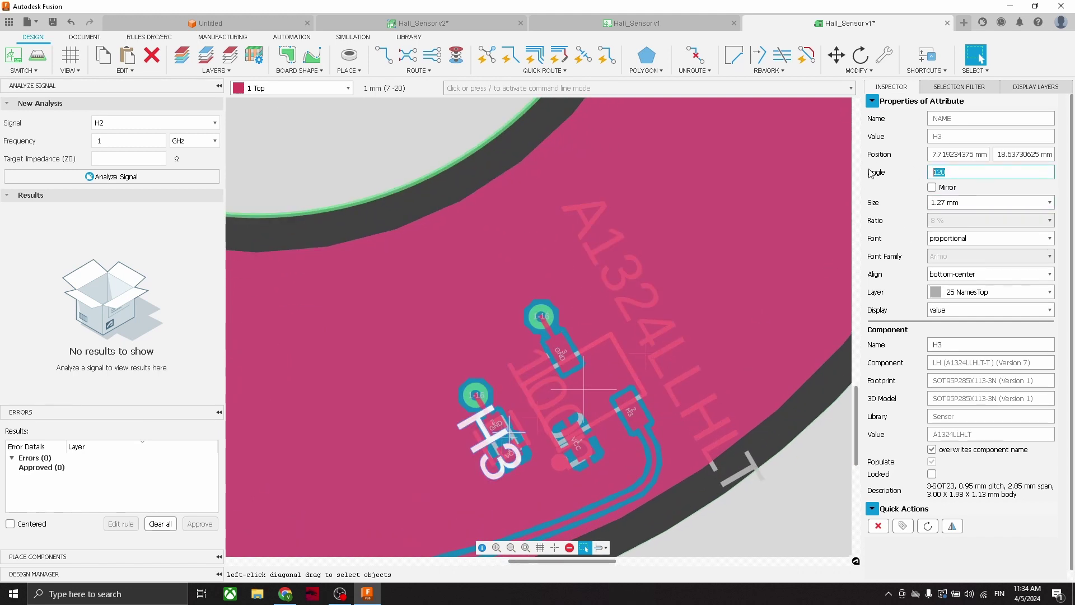
pyautogui.write('0')
pyautogui.press('Return')
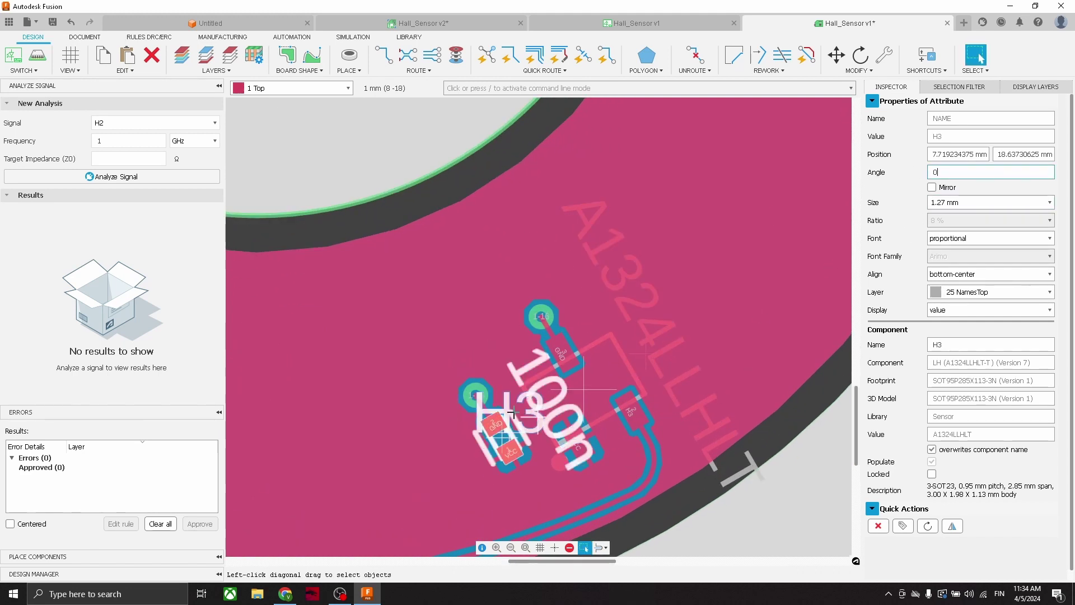
pyautogui.press('m')
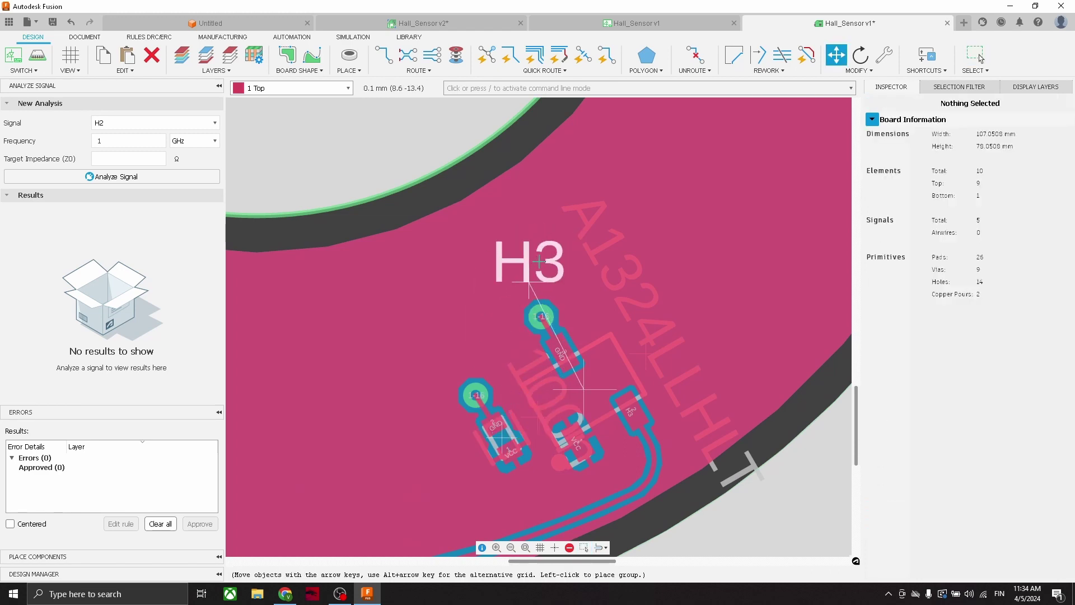
pyautogui.click(980, 59)
pyautogui.scroll(-5, 526, 239)
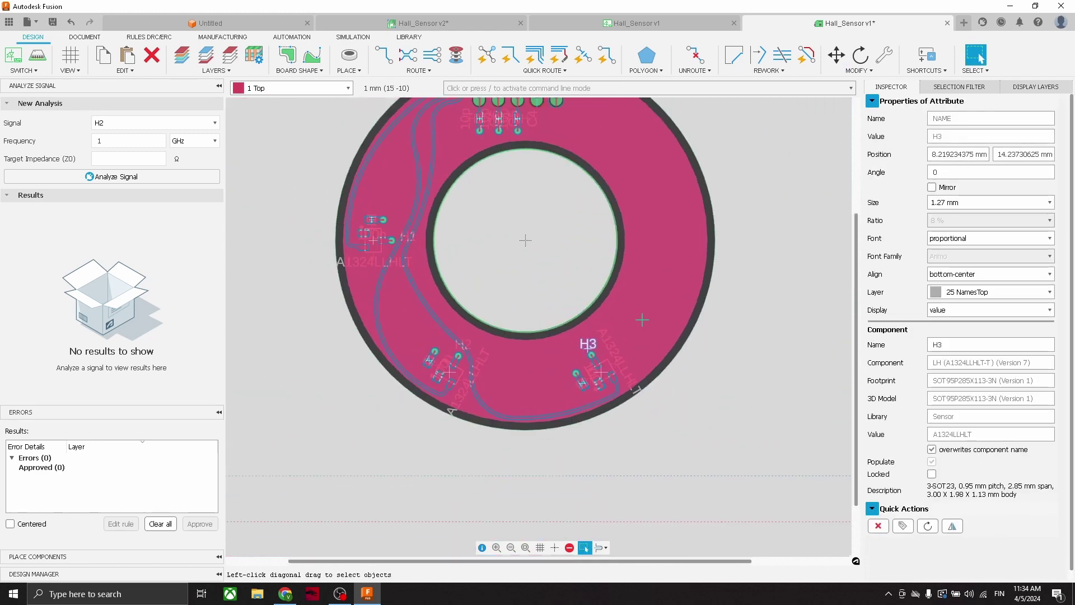
pyautogui.moveTo(643, 320); pyautogui.dragTo(584, 422, button='middle')
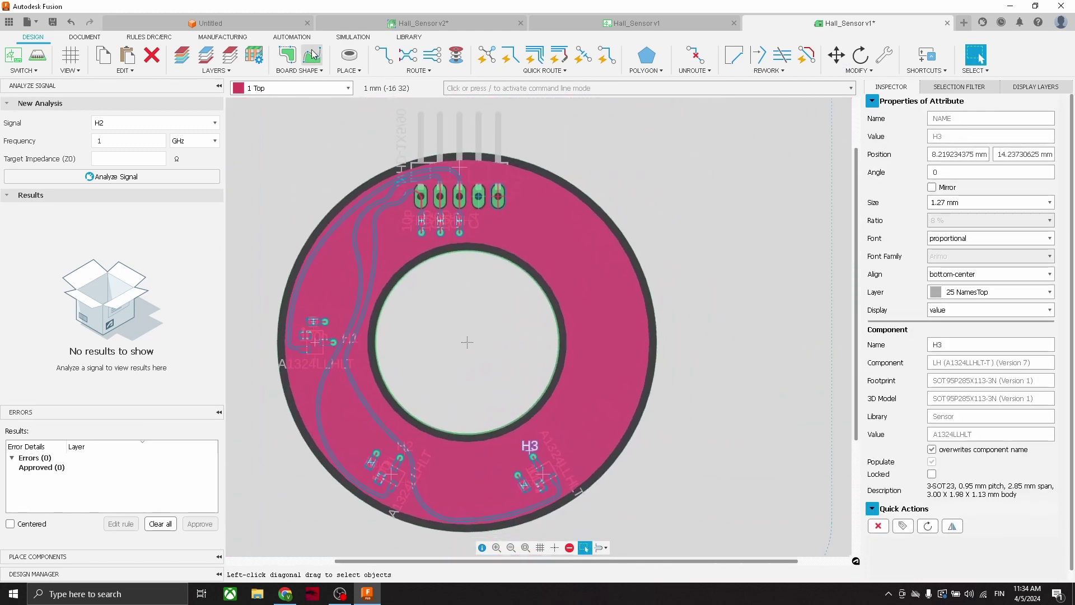
# Remove the C4, C5 and C6 name labels beside the three capacitors below the header
pyautogui.click(84, 37)
pyautogui.click(343, 70)
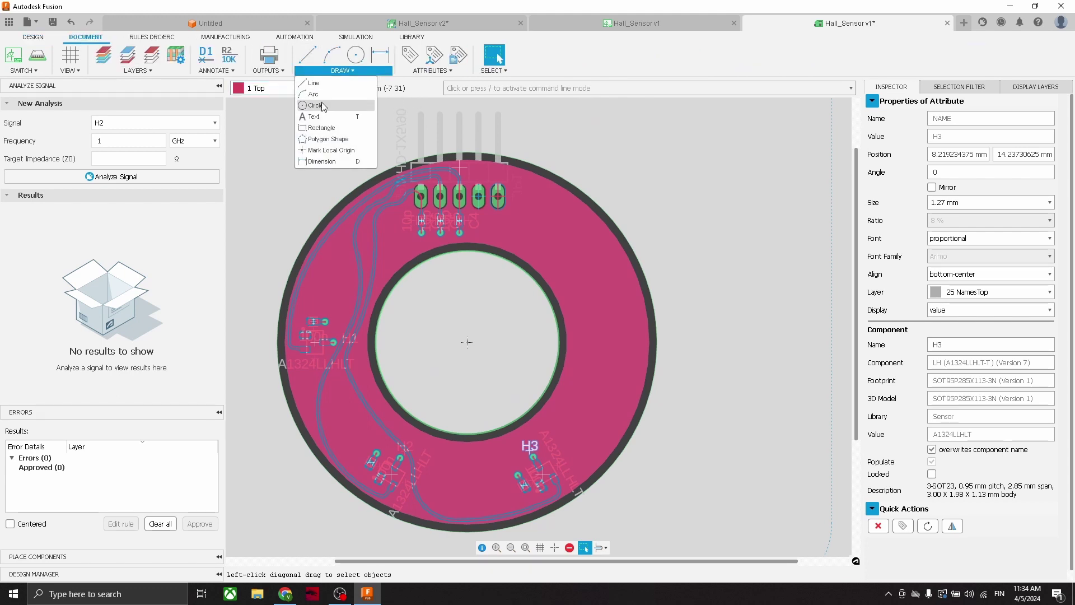
pyautogui.scroll(2, 485, 224)
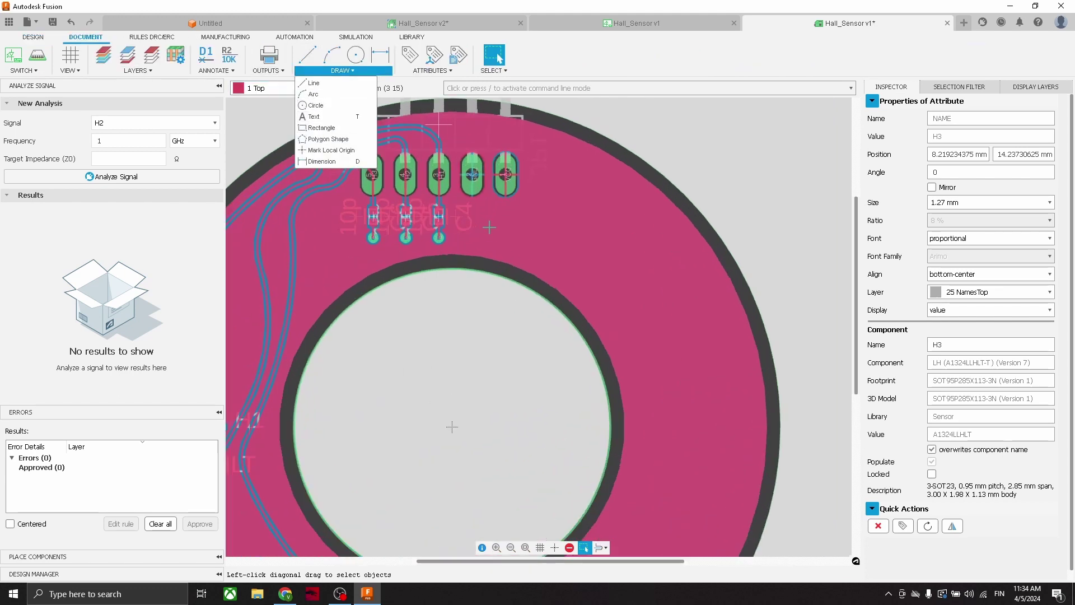
pyautogui.click(454, 213)
pyautogui.moveTo(455, 214); pyautogui.dragTo(380, 222)
pyautogui.scroll(2, 434, 224)
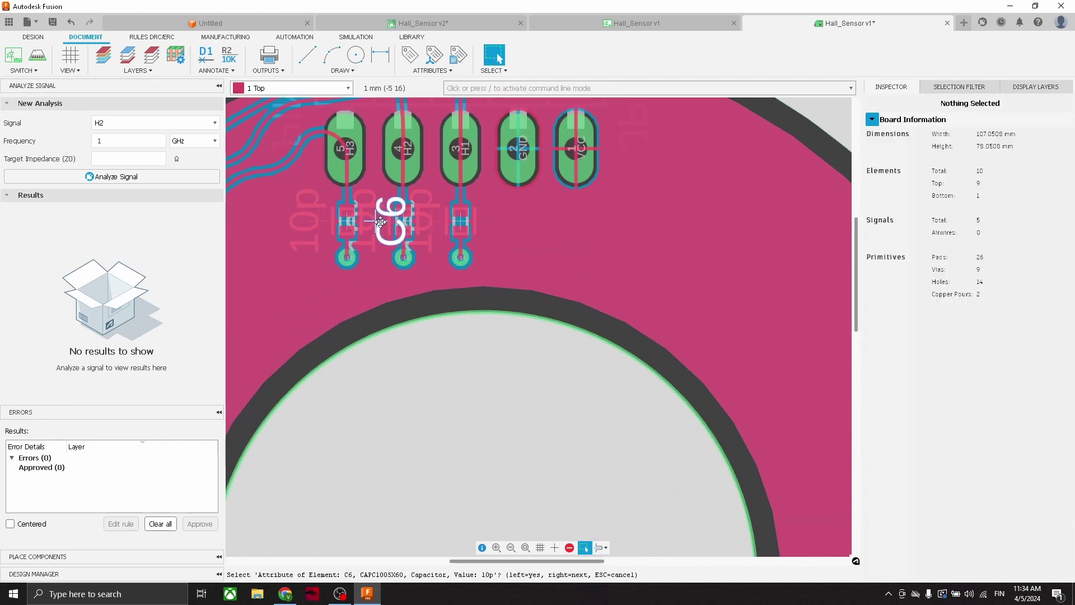
pyautogui.scroll(-3, 435, 229)
pyautogui.moveTo(650, 315); pyautogui.dragTo(439, 176, button='middle')
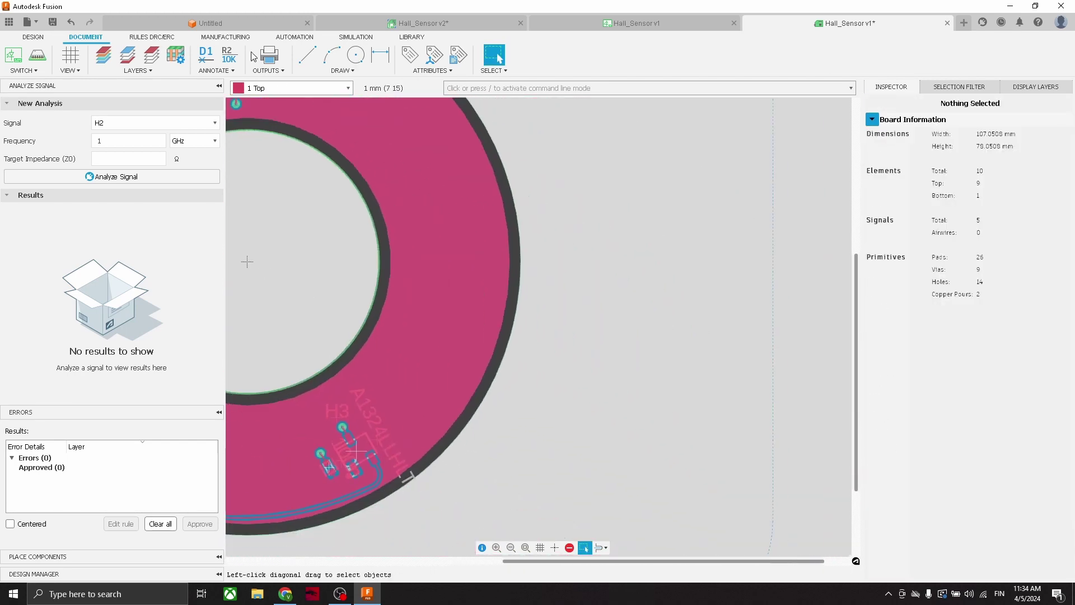
# Place the three-line text "Hall Board / BLDC / 50mm" on the 25 NamesTop layer at X 14 mm, Y -3 mm
pyautogui.click(317, 71)
pyautogui.click(316, 113)
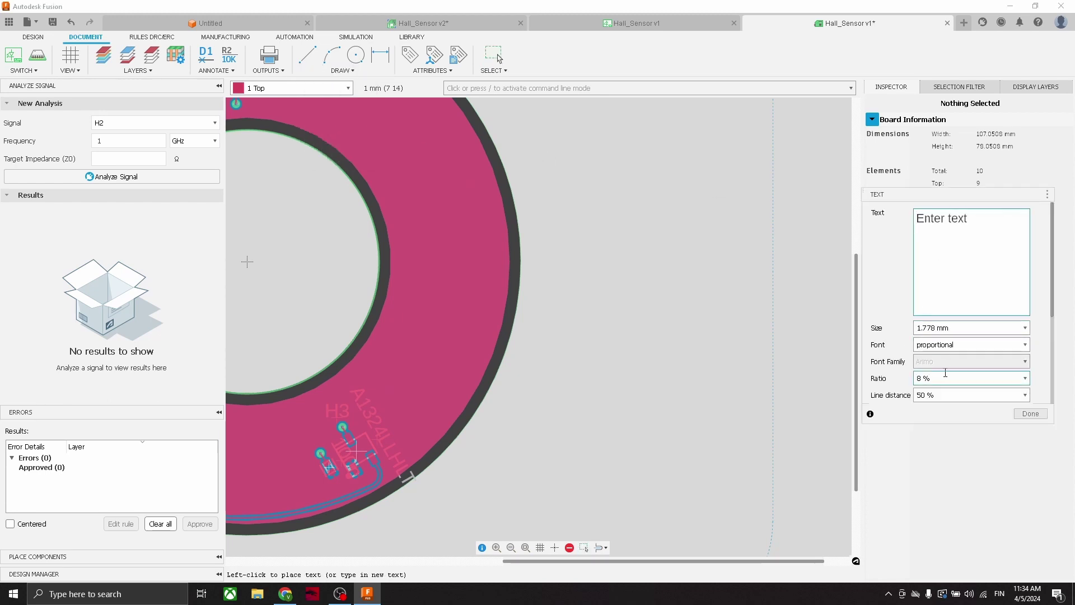
pyautogui.write('Hall Board')
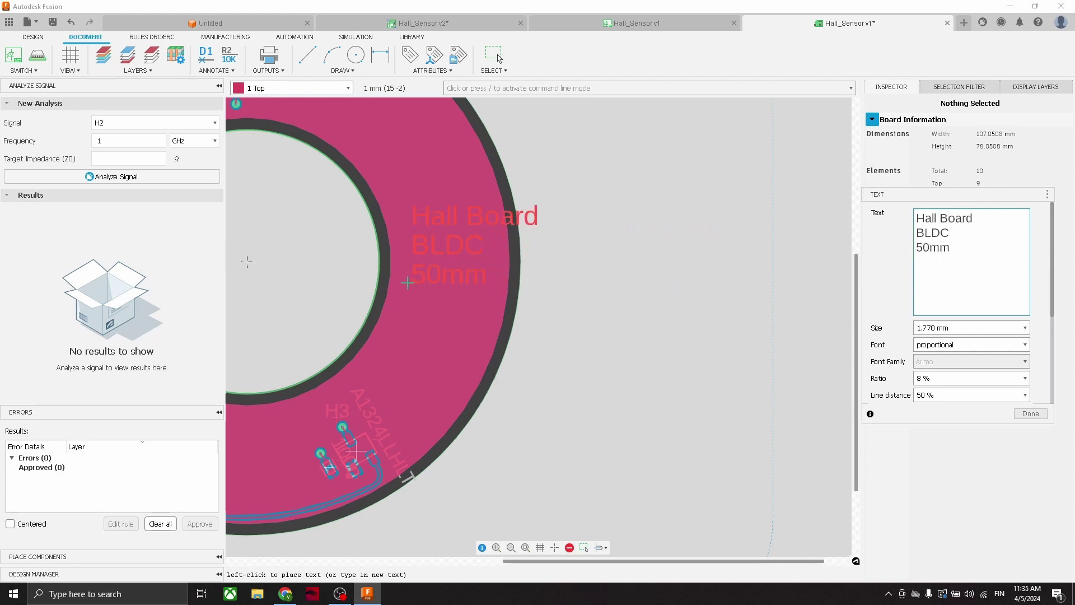
pyautogui.moveTo(304, 205); pyautogui.dragTo(437, 278, button='middle')
pyautogui.click(291, 88)
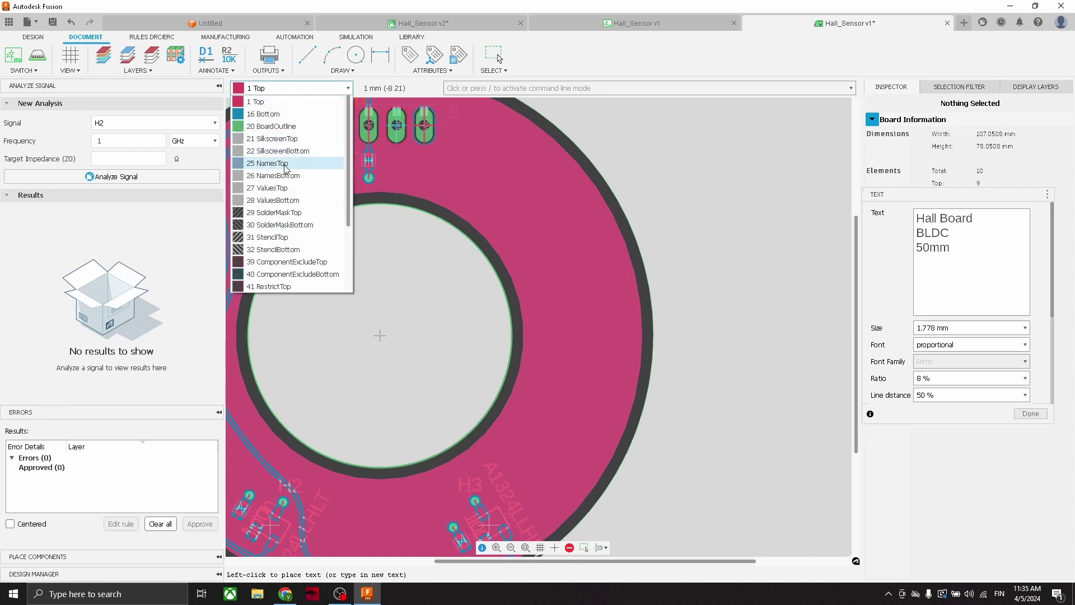
pyautogui.click(268, 163)
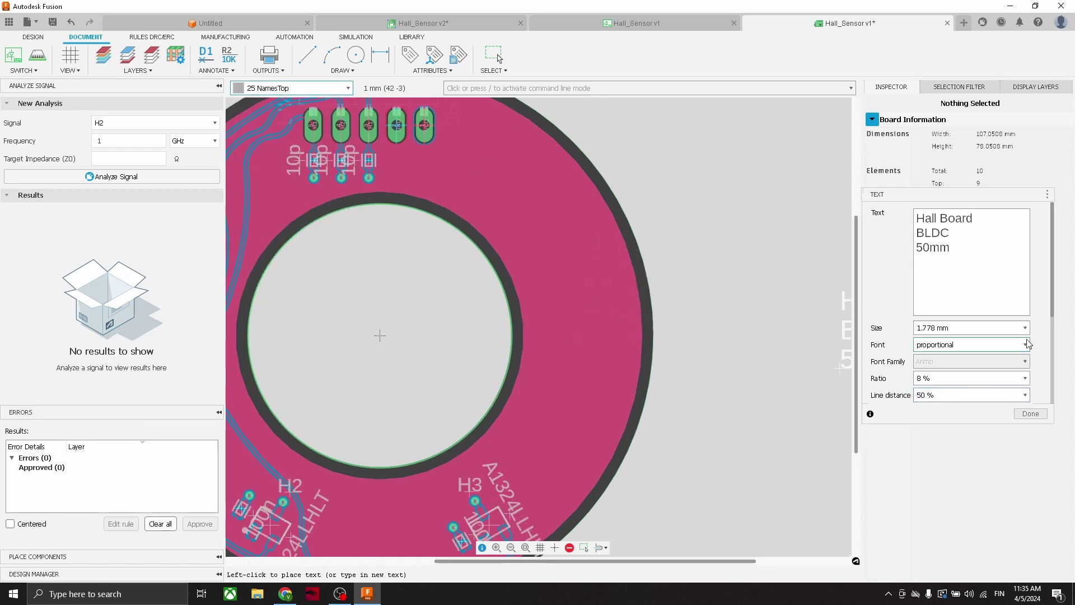
pyautogui.scroll(-3, 1036, 336)
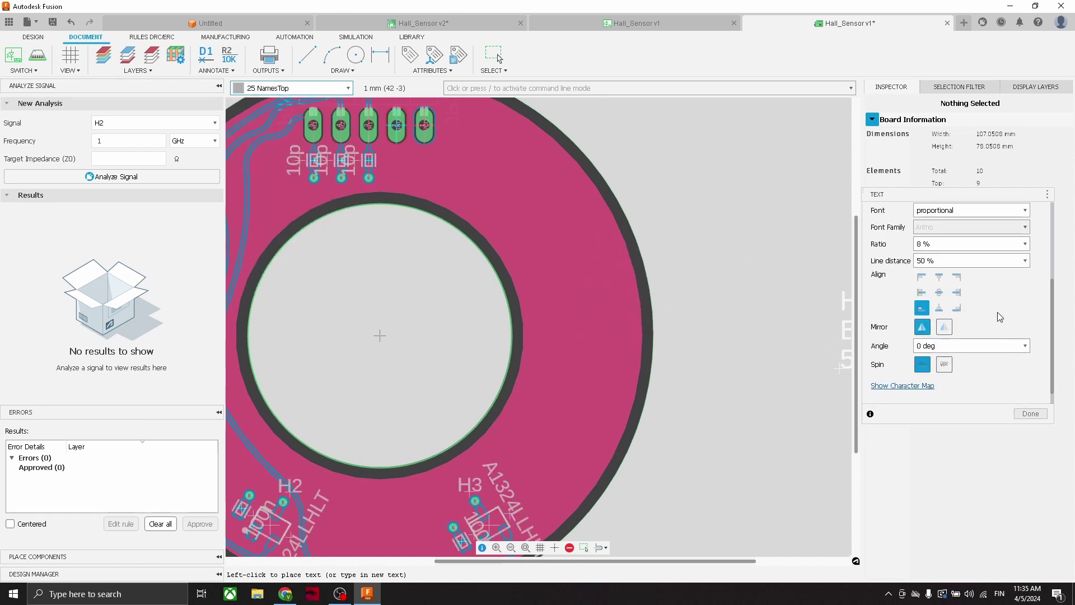
pyautogui.scroll(2, 1000, 316)
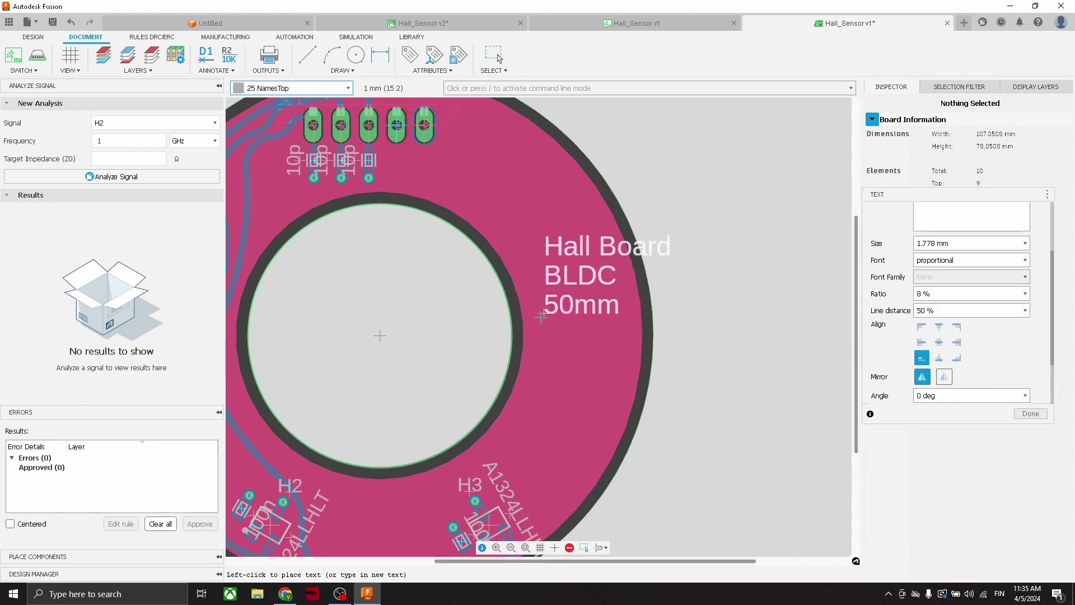
pyautogui.click(533, 367)
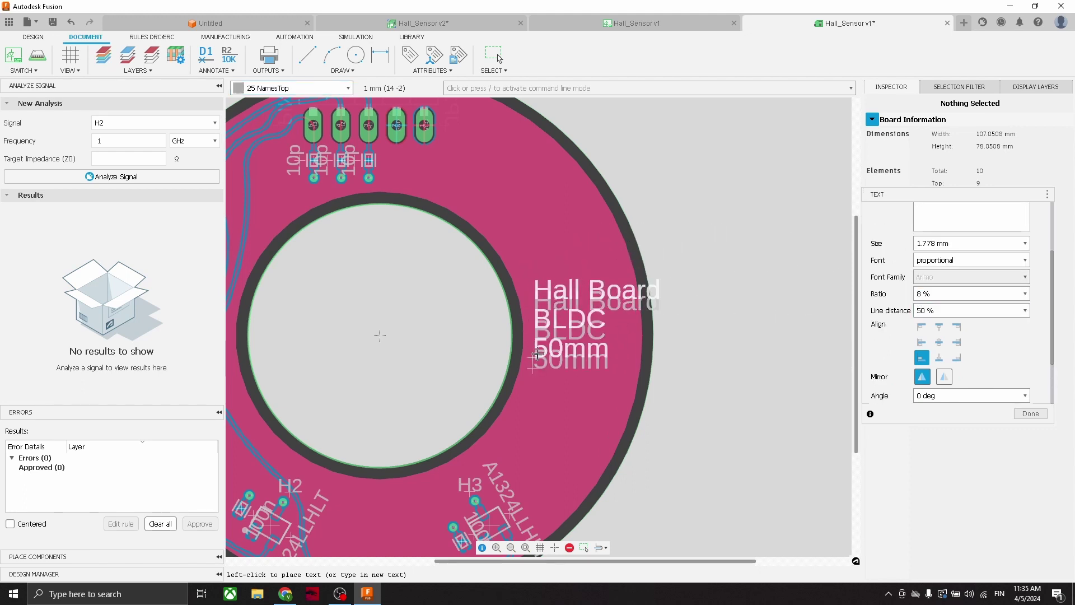
pyautogui.press('Escape')
# Change the Hall Board text's alignment to center
pyautogui.click(569, 331)
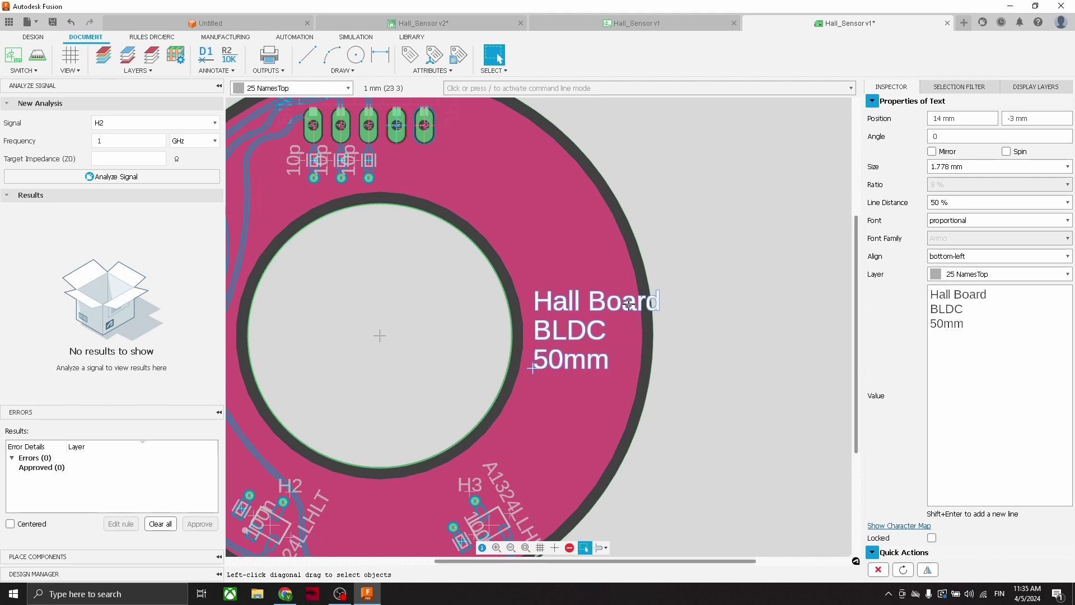
pyautogui.moveTo(644, 306); pyautogui.dragTo(793, 323, button='middle')
pyautogui.click(983, 259)
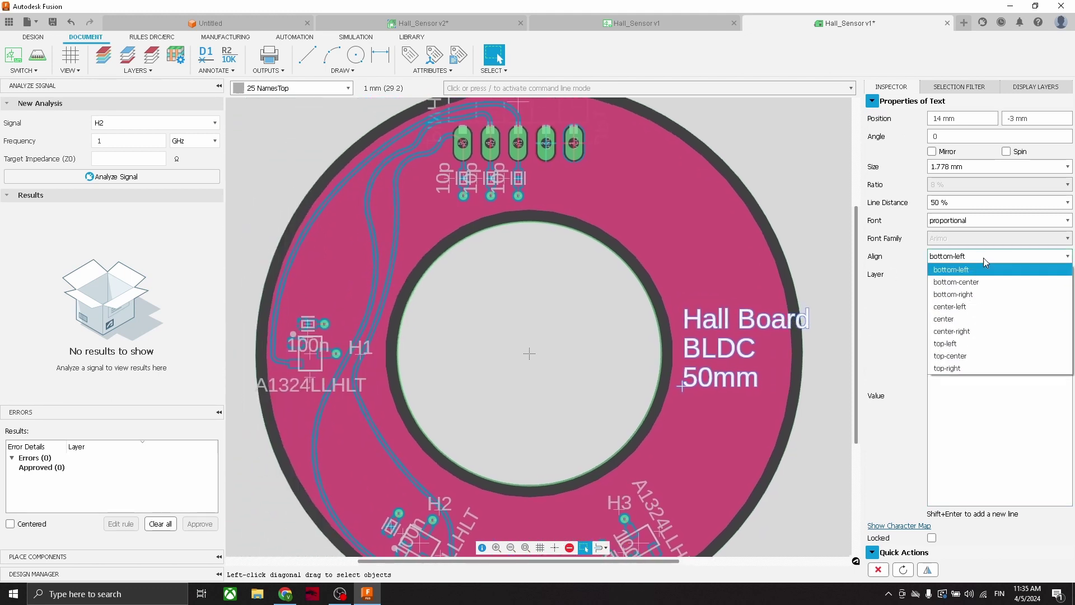
pyautogui.click(964, 323)
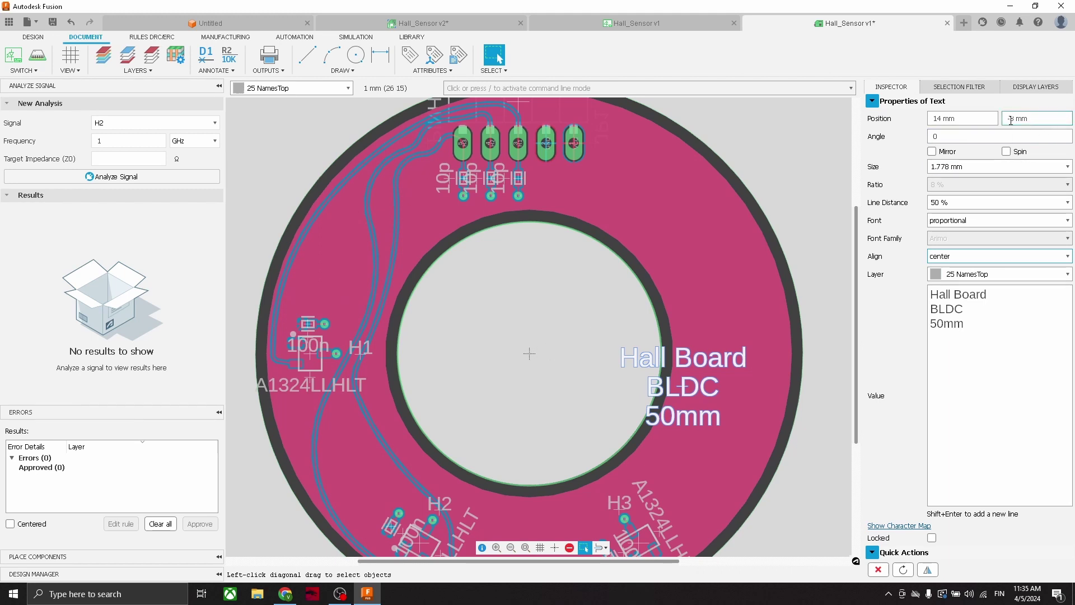
# Set the Hall Board text's position to X 20 mm, Y 0 mm
pyautogui.moveTo(1015, 118); pyautogui.dragTo(1005, 119)
pyautogui.write('0')
pyautogui.press('Return')
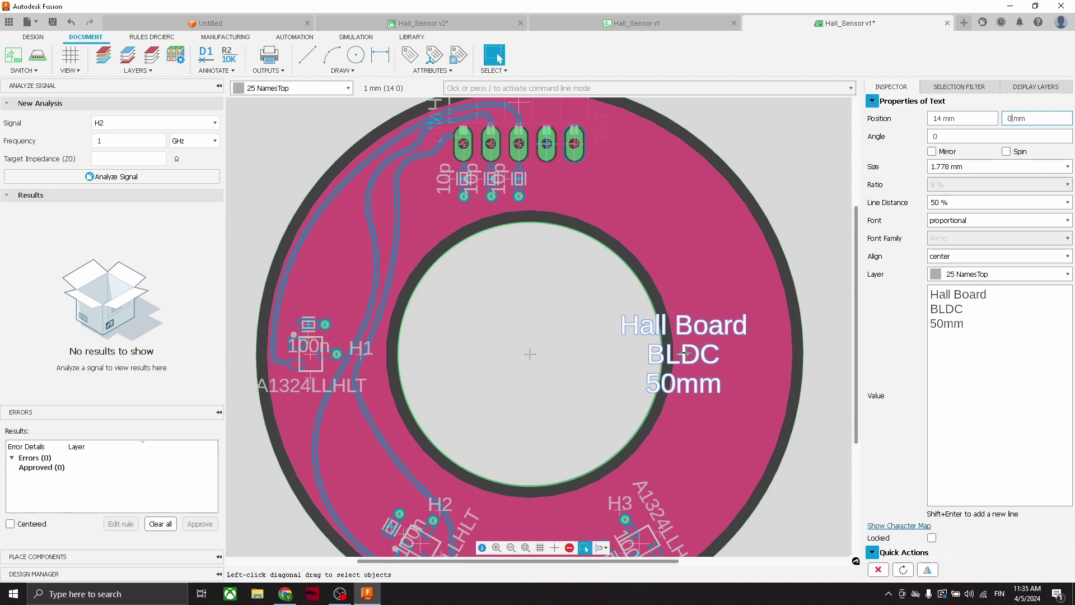
pyautogui.click(929, 118)
pyautogui.write('20')
pyautogui.press('Return')
pyautogui.press('Escape')
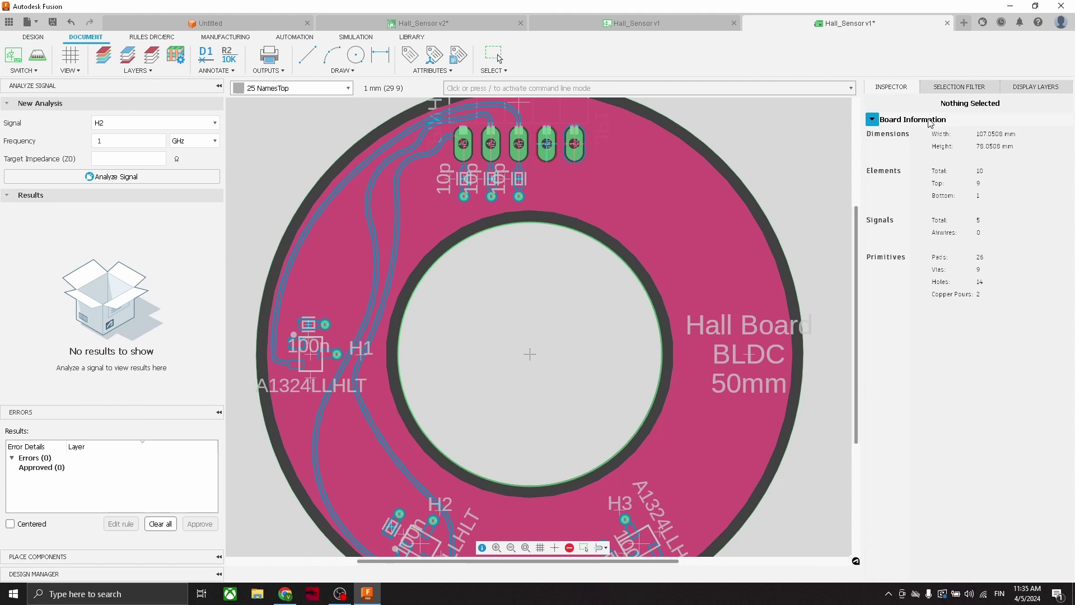
# Reduce the Hall Board text's size to 1.016 mm
pyautogui.click(749, 354)
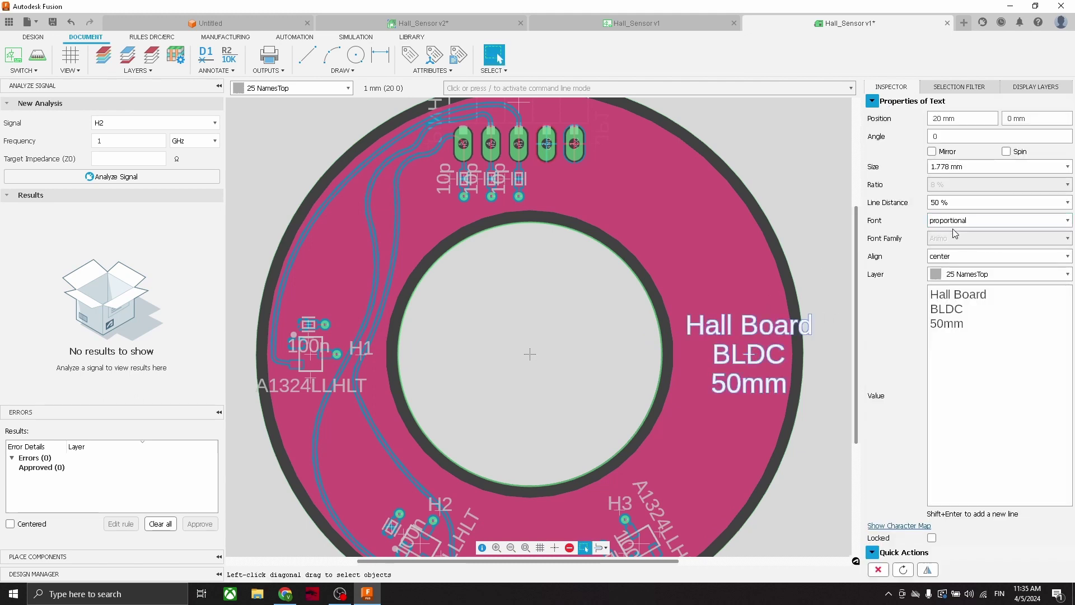
pyautogui.click(1067, 167)
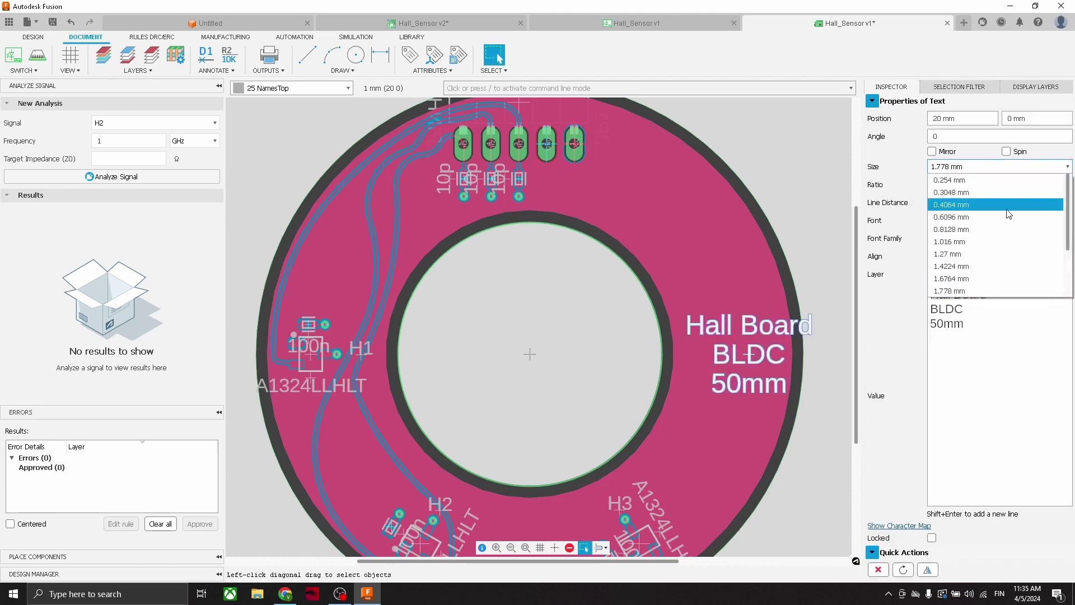
pyautogui.click(983, 250)
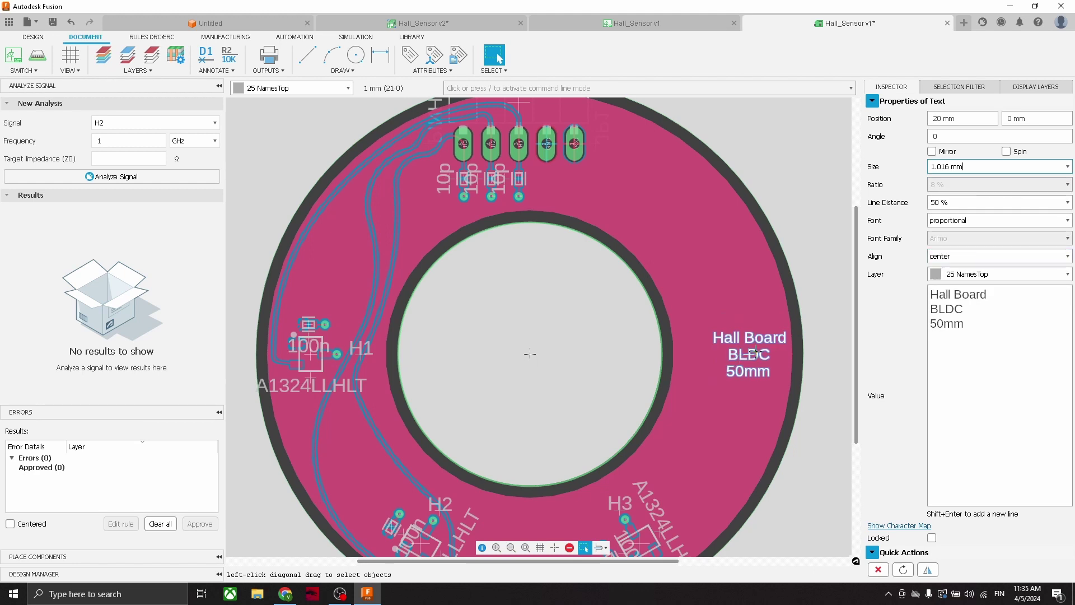
# Set the Hall Board text's X position to 18.5 mm and deselect it
pyautogui.scroll(2, 728, 358)
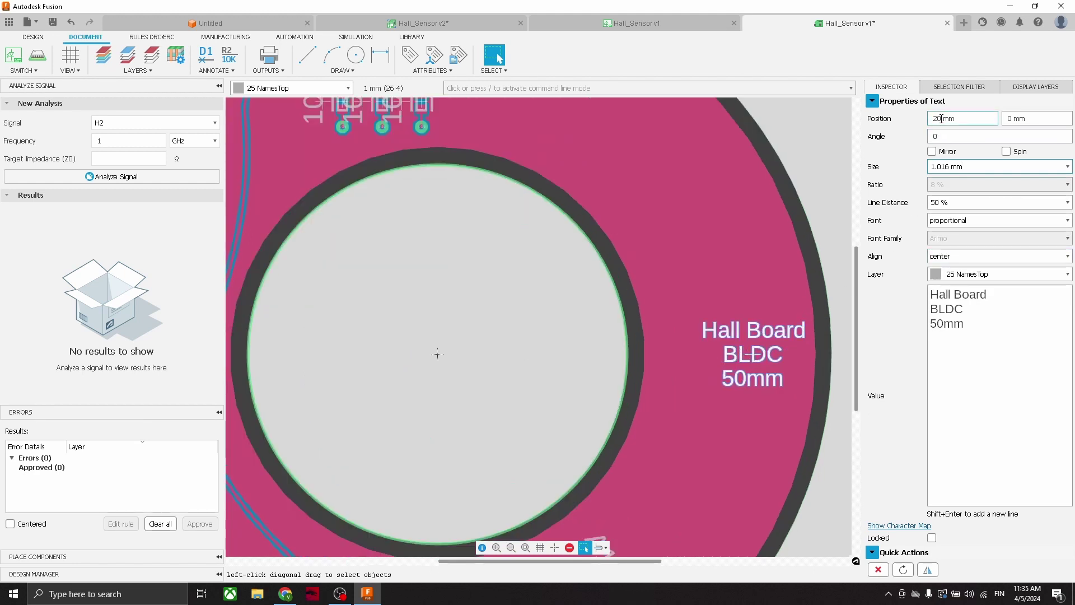
pyautogui.write('19')
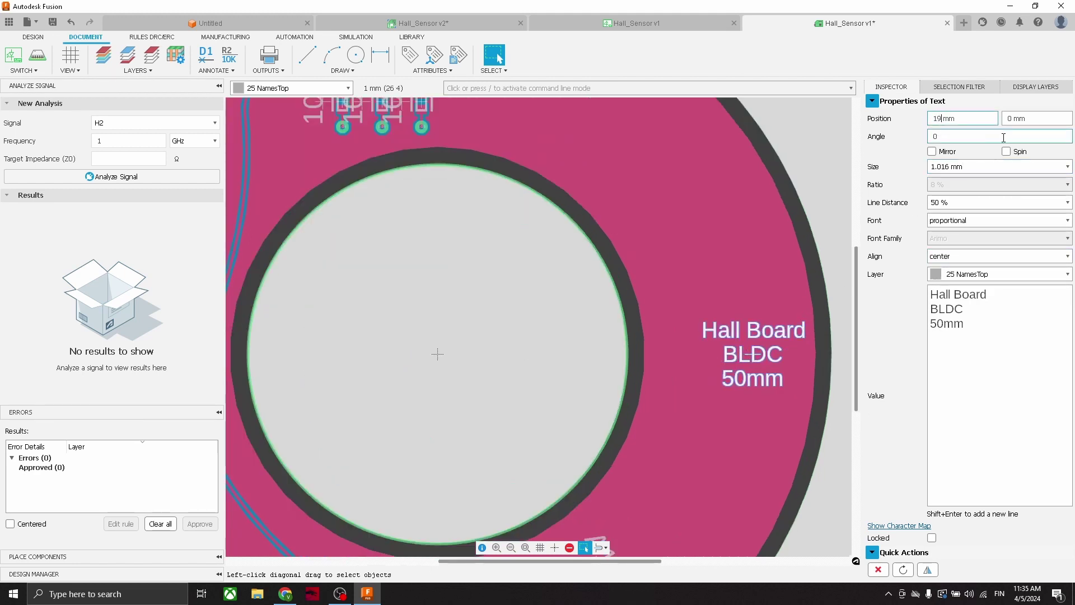
pyautogui.click(1027, 119)
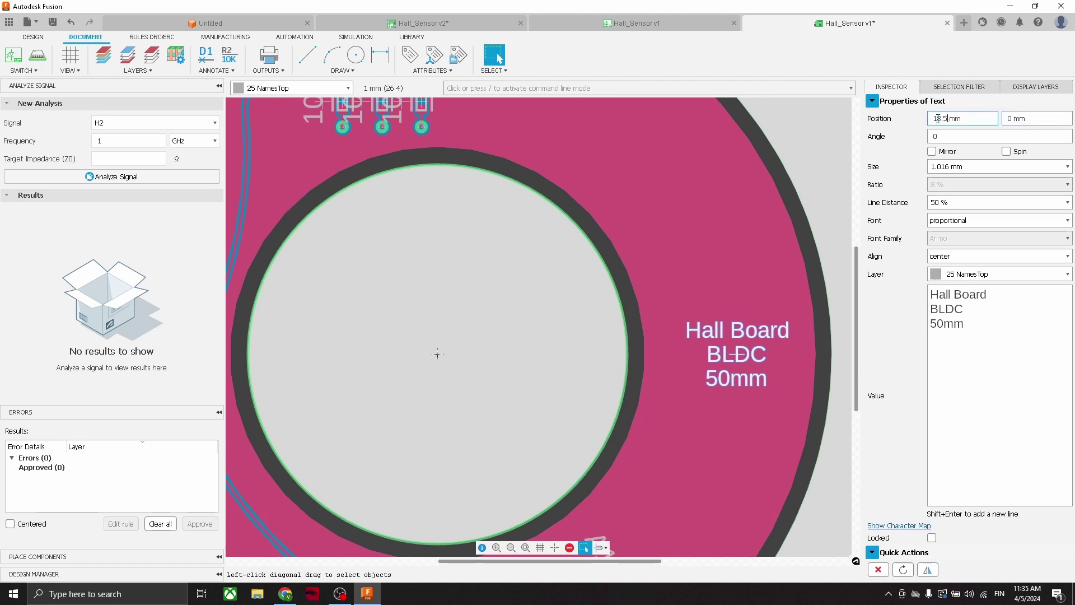
pyautogui.scroll(-3, 737, 329)
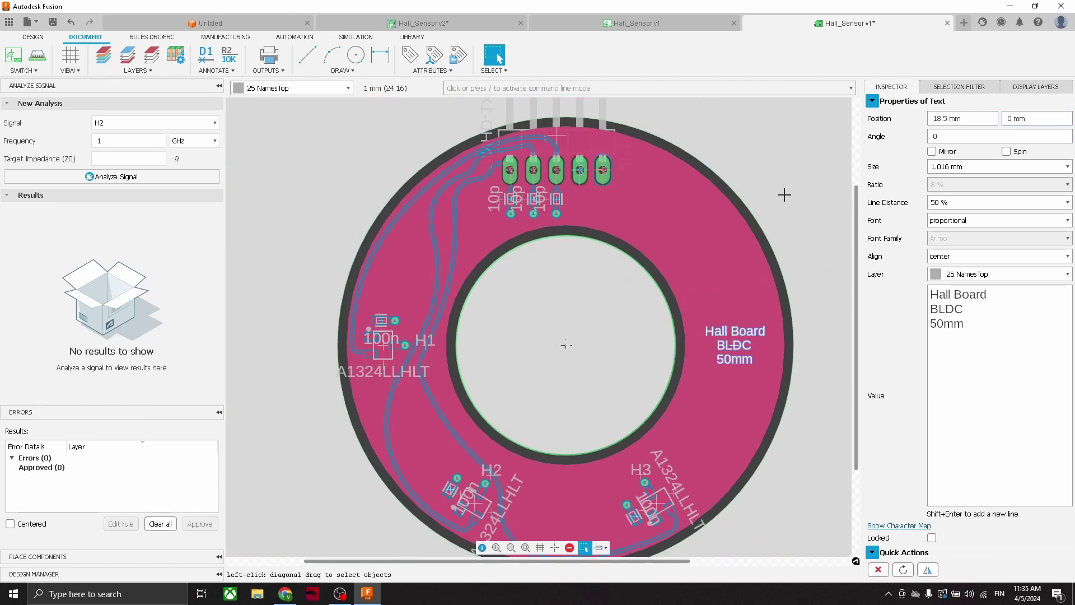
pyautogui.press('Escape')
# Place the text "VCC" at size 0.8128 mm on the 26 NamesBottom layer, just below header pad 1
pyautogui.scroll(3, 572, 248)
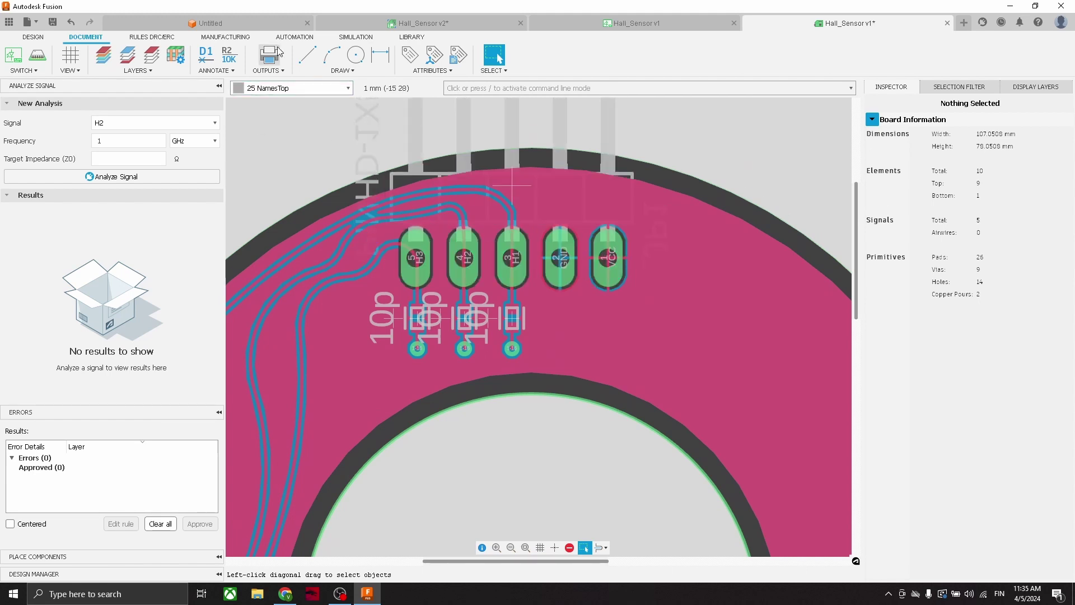
pyautogui.click(299, 89)
pyautogui.click(298, 89)
pyautogui.click(297, 89)
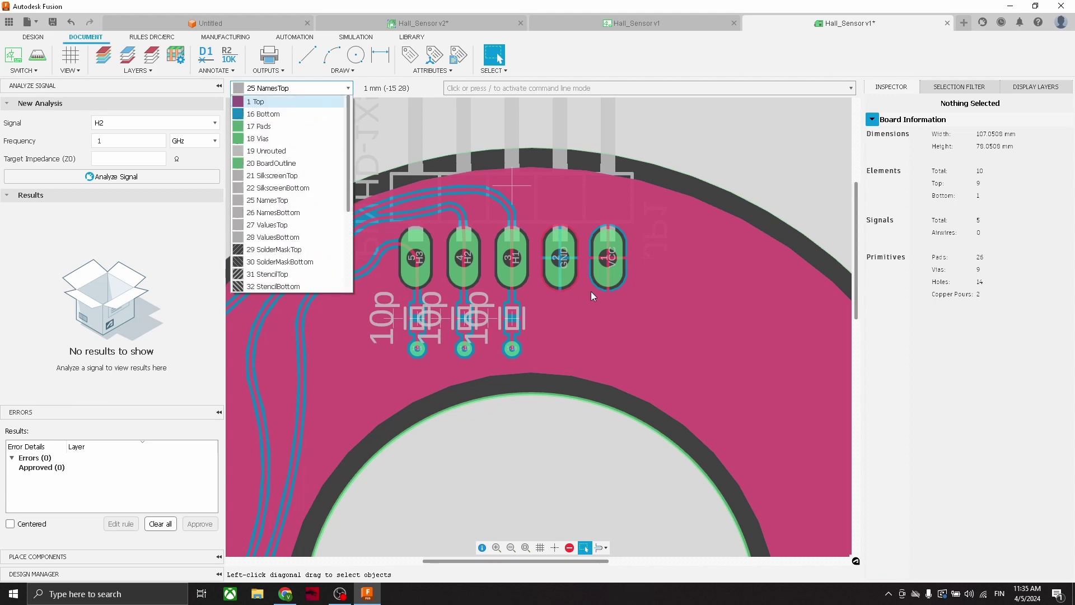
pyautogui.click(280, 213)
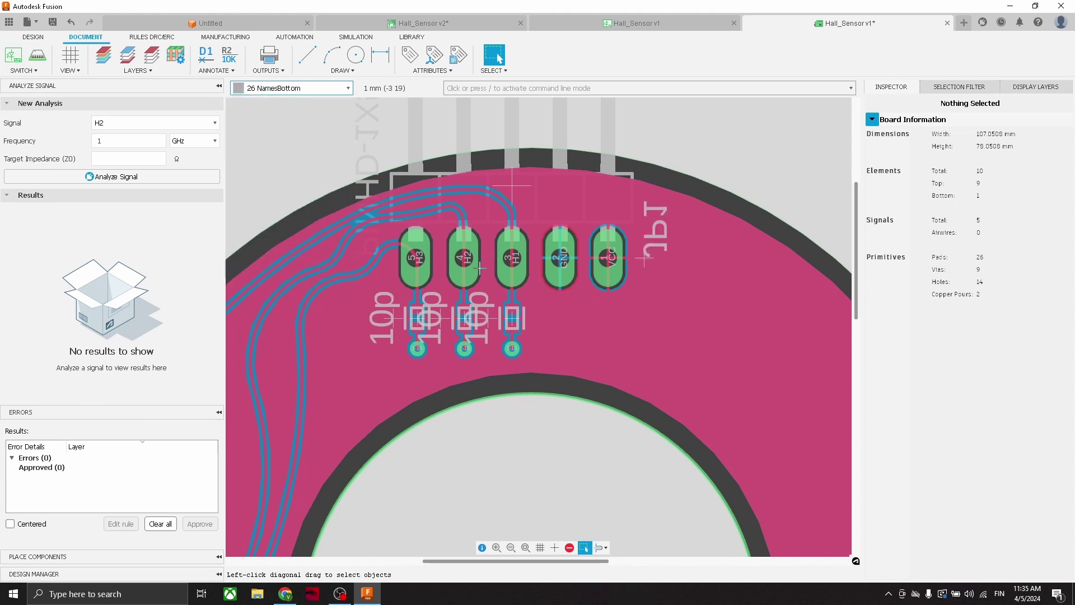
pyautogui.click(343, 71)
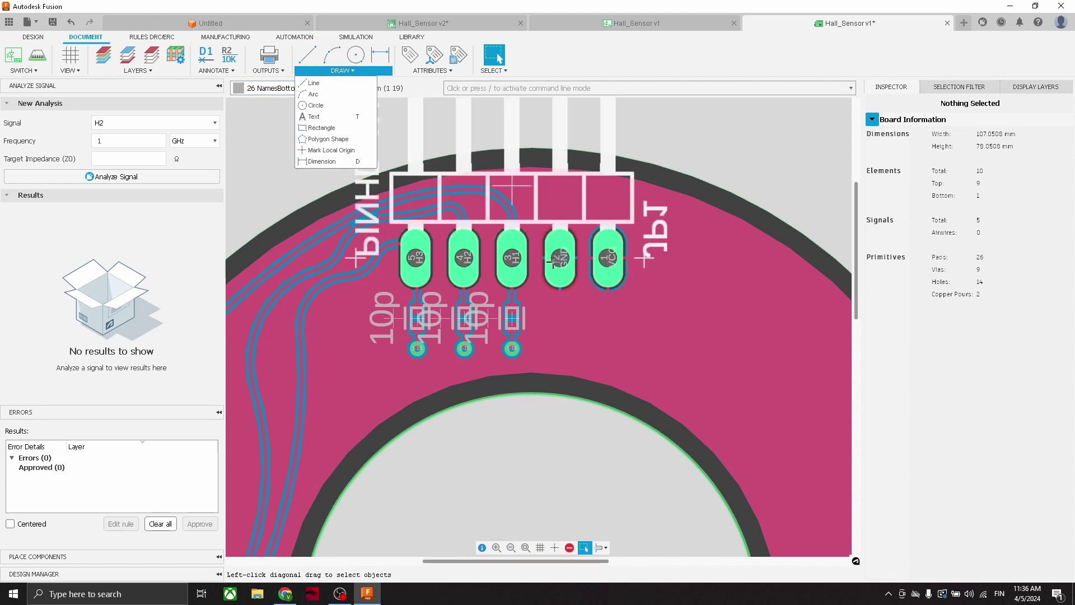
pyautogui.click(338, 117)
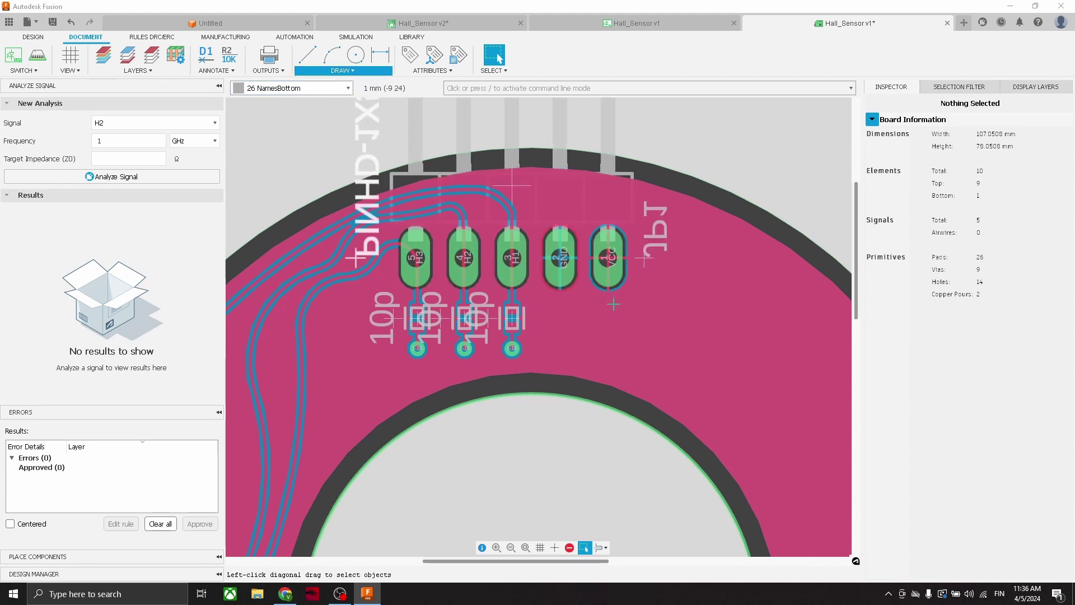
pyautogui.scroll(-2, 615, 303)
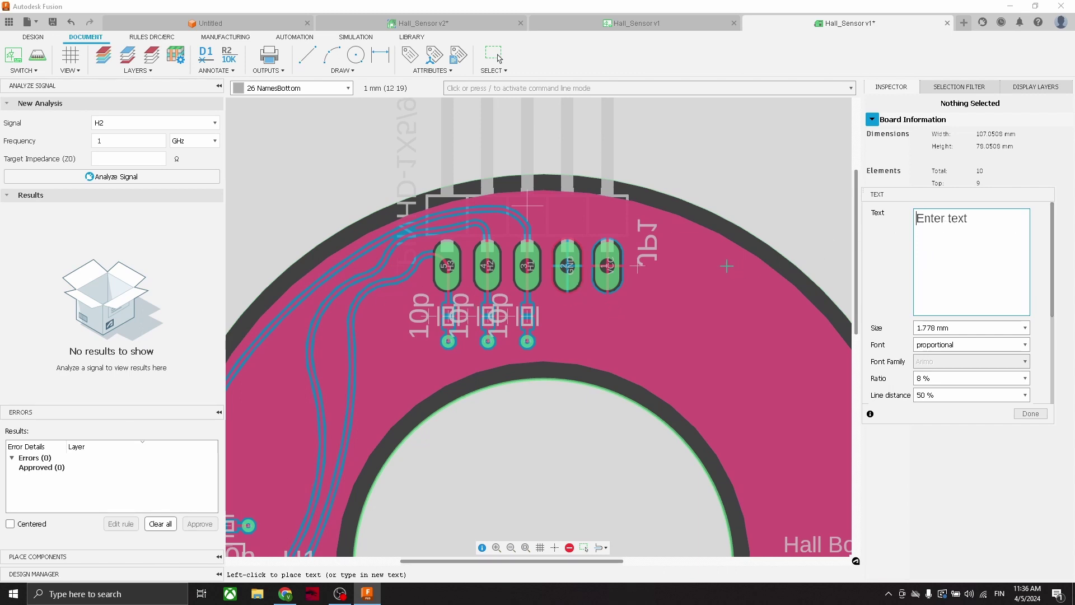
pyautogui.write('VCC')
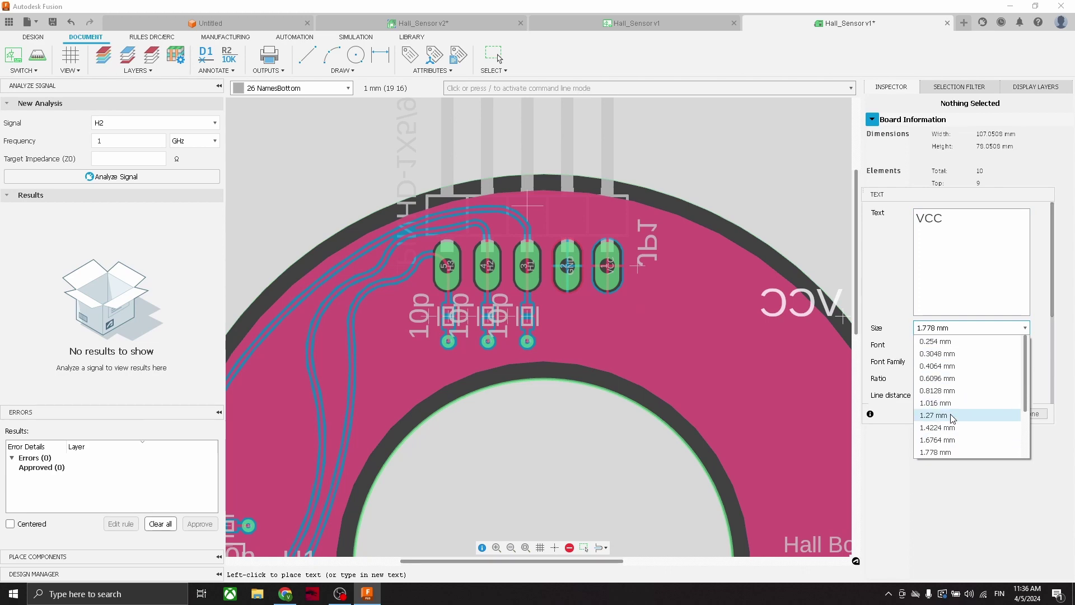
pyautogui.click(952, 390)
pyautogui.scroll(3, 611, 316)
pyautogui.scroll(2, 612, 317)
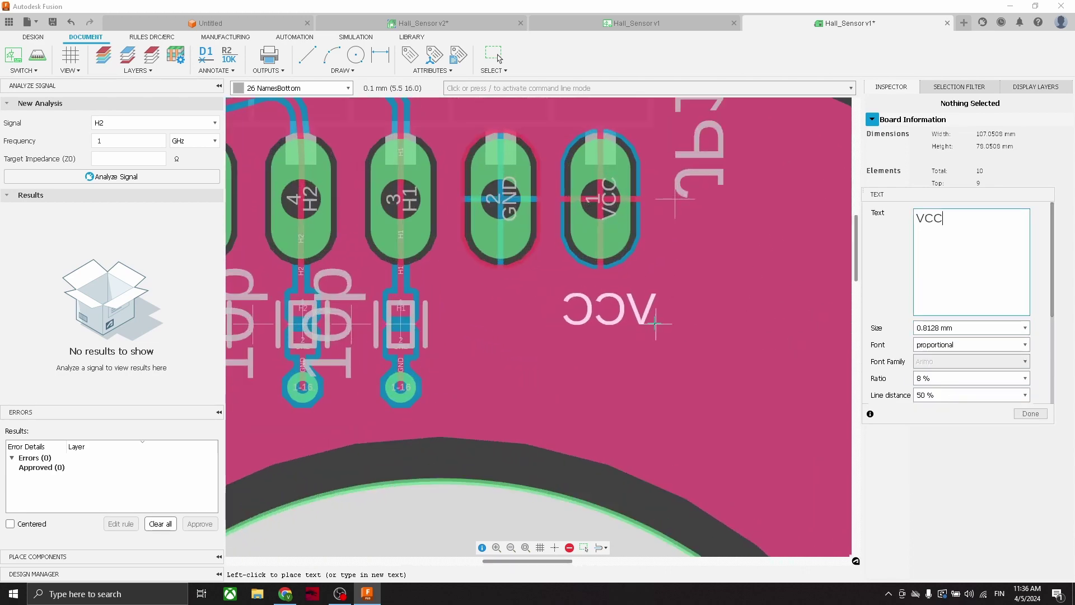
pyautogui.click(653, 324)
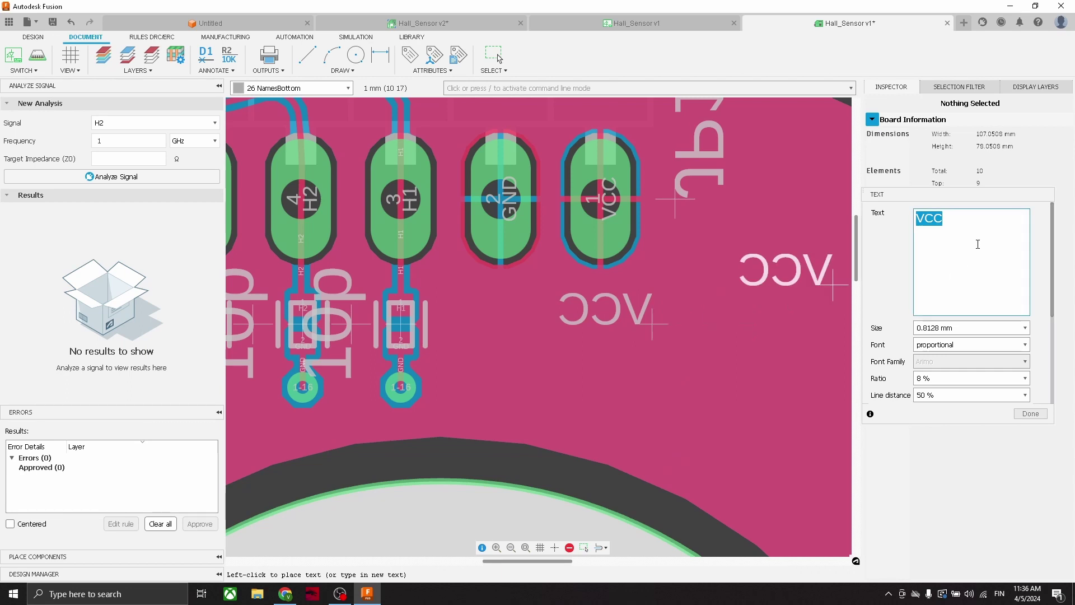
# Place the pin labels "GND" and "H1" at the same size below header pads 2 and 3, in line with VCC
pyautogui.write('GND')
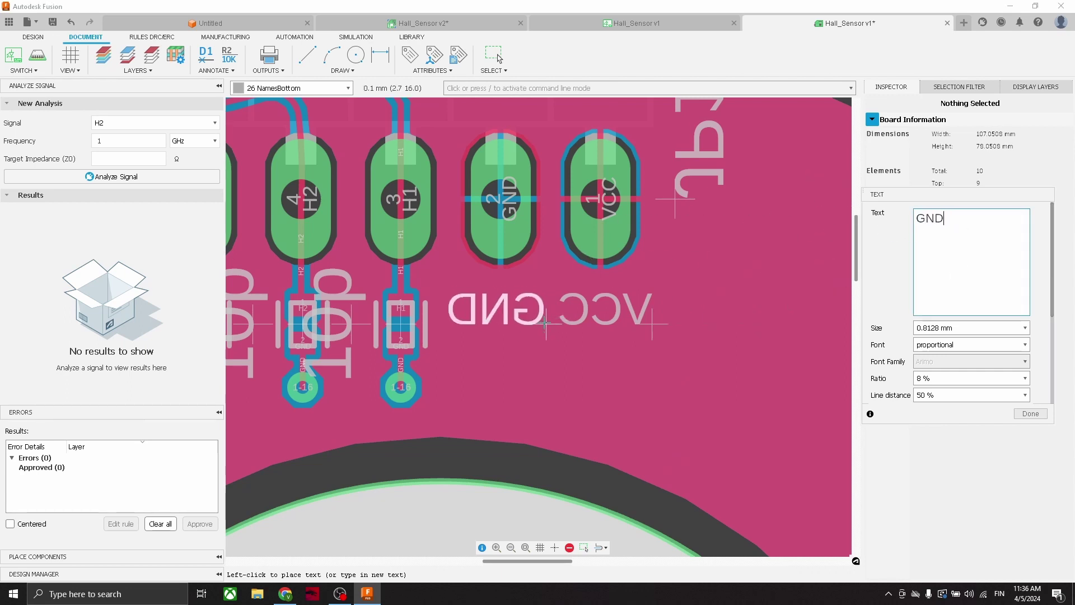
pyautogui.click(545, 324)
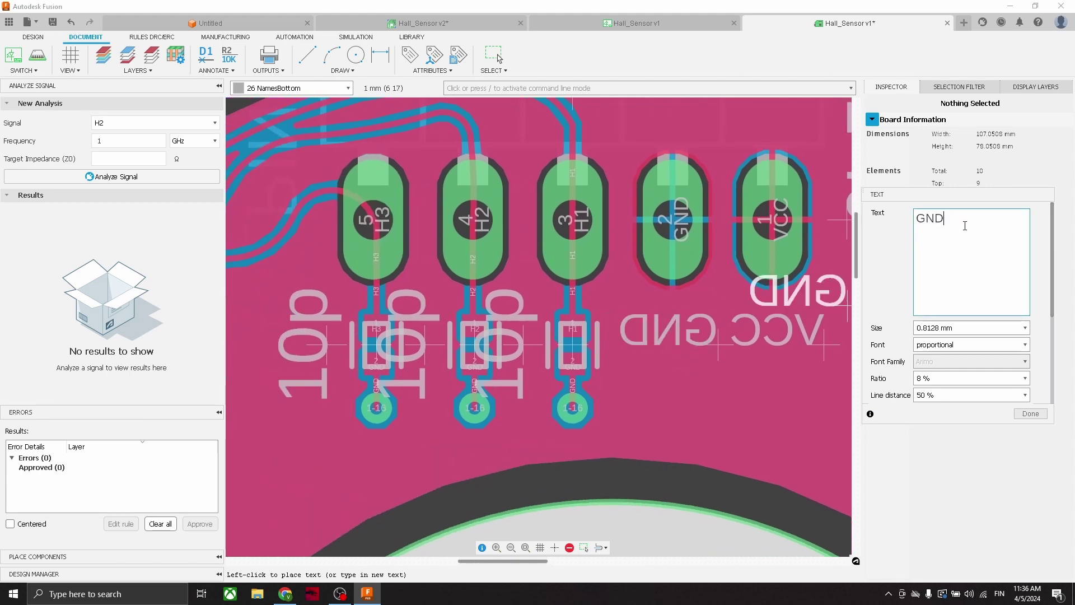
pyautogui.write('H§')
pyautogui.press('BackSpace')
pyautogui.write('1')
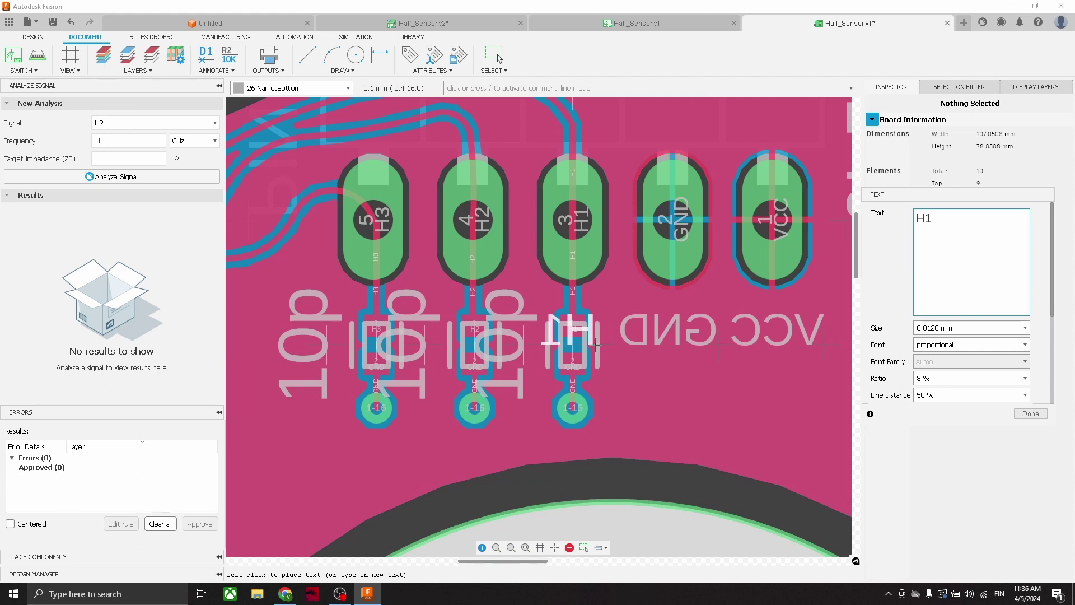
pyautogui.click(595, 343)
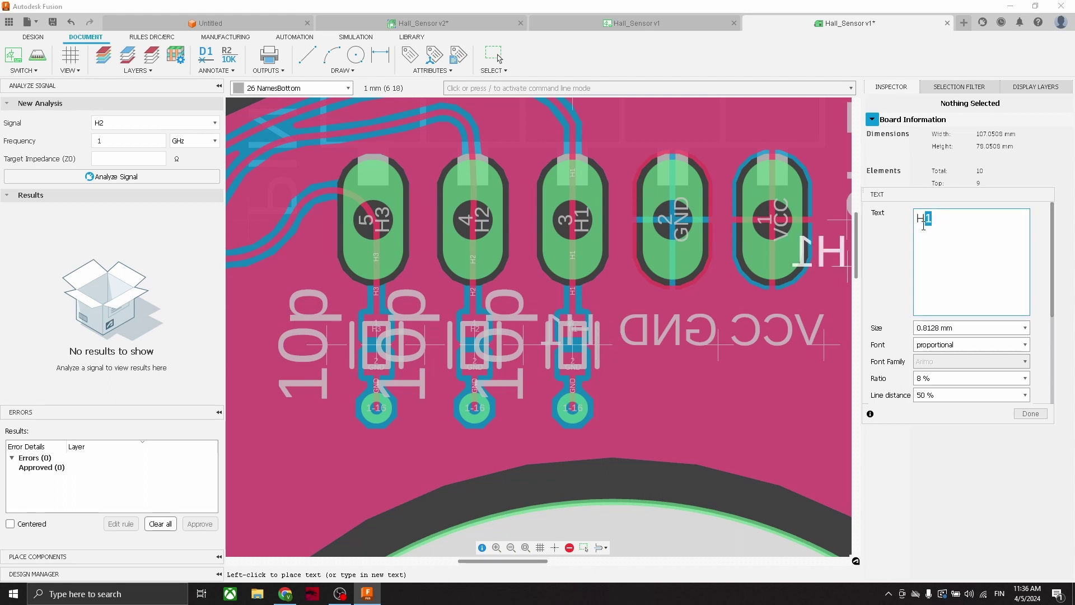
# Place the pin labels "H2" and "H3" below header pads 4 and 5, then finish placing text
pyautogui.write('2')
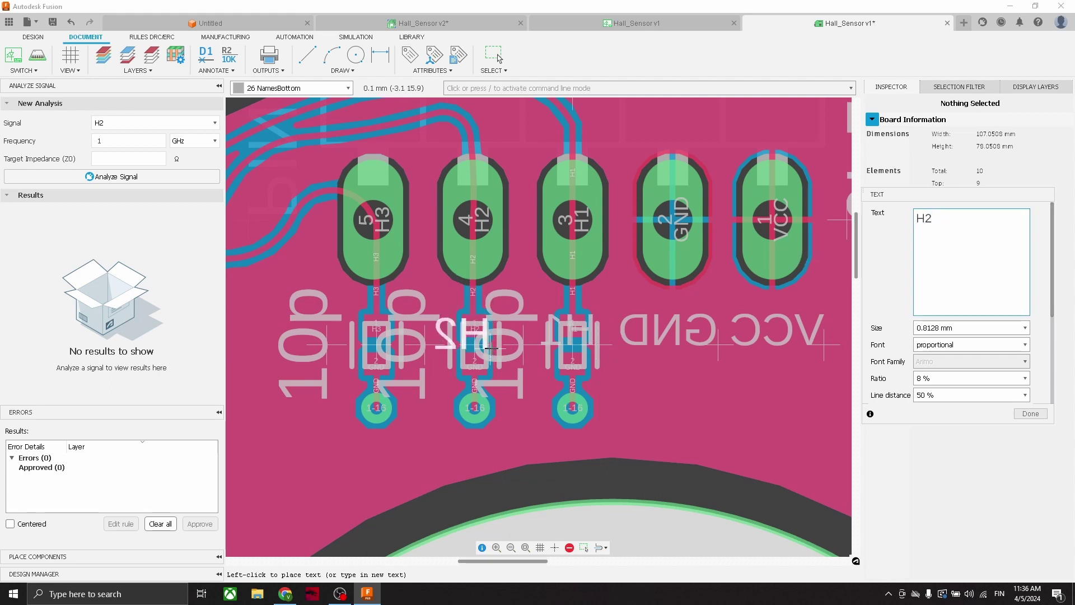
pyautogui.click(491, 348)
pyautogui.click(938, 221)
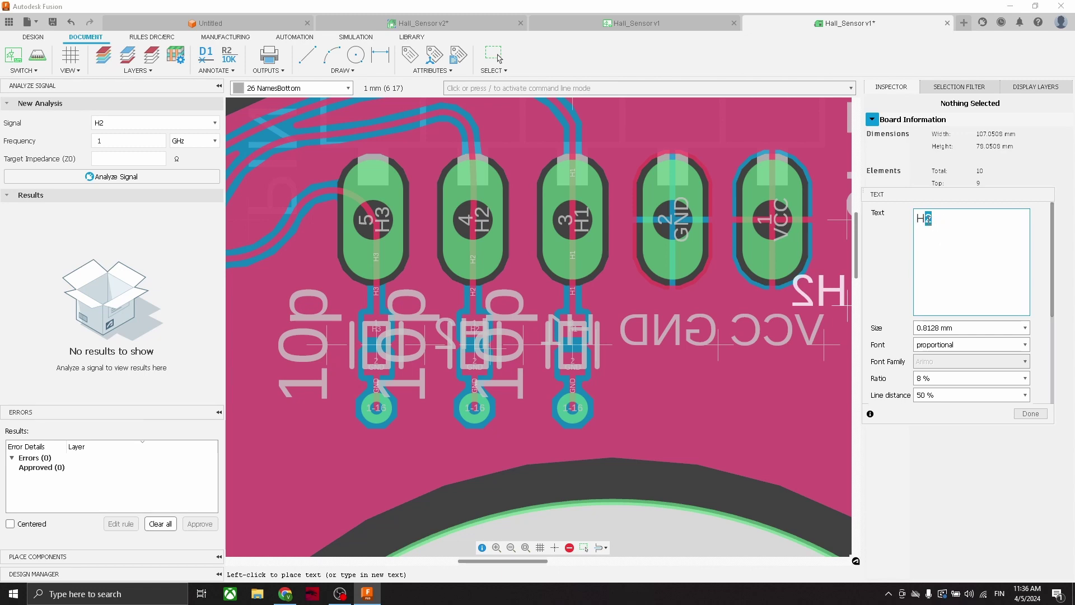
pyautogui.write('3')
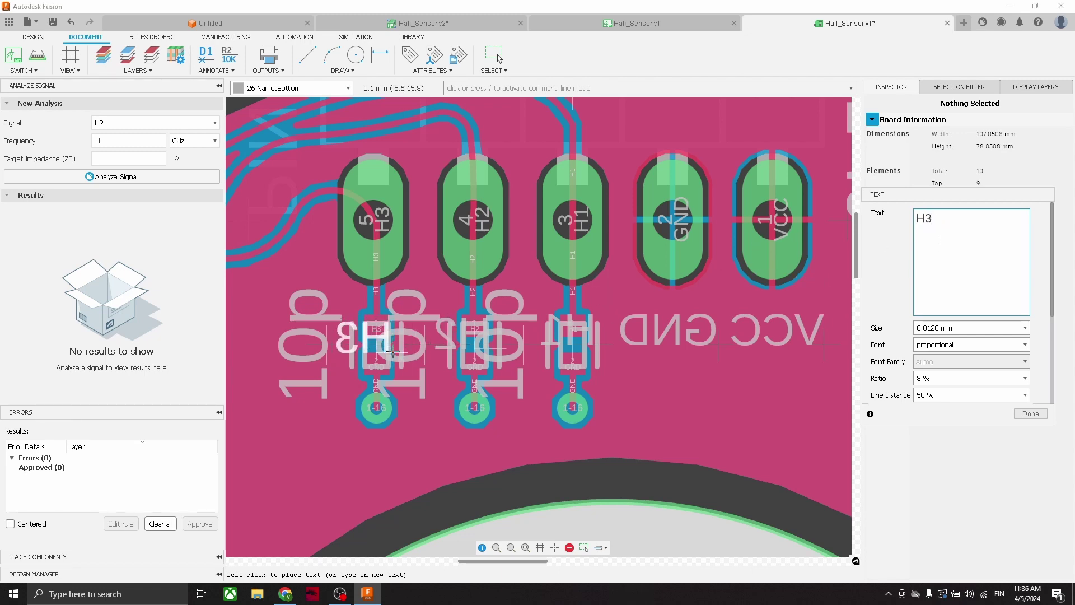
pyautogui.click(392, 351)
pyautogui.press('Escape')
pyautogui.scroll(-10, 536, 325)
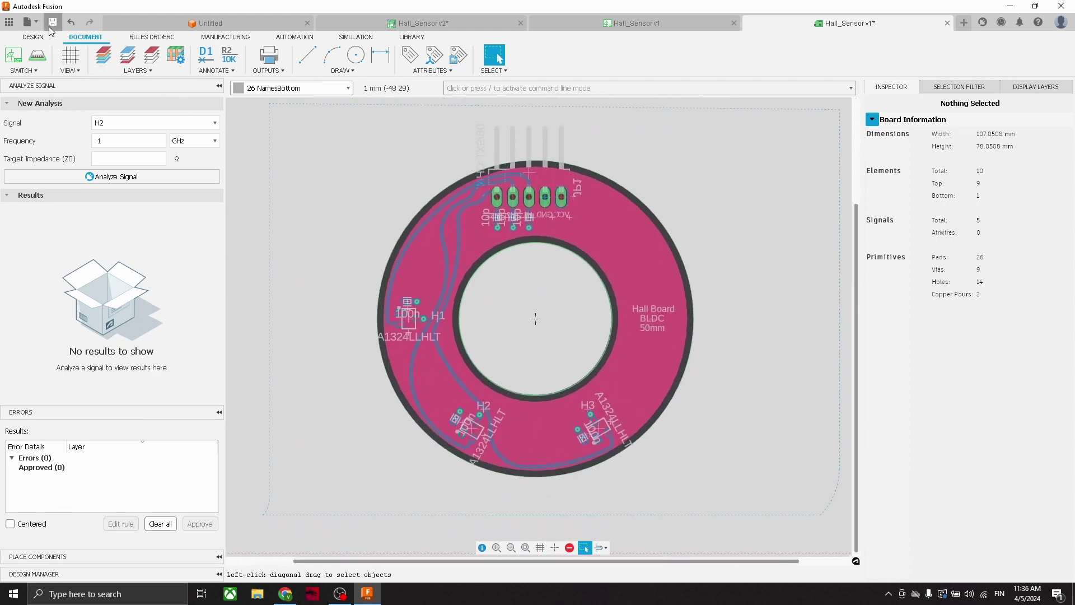
# Delete the JP1 name label beside the pin header and save the board
pyautogui.scroll(2, 639, 165)
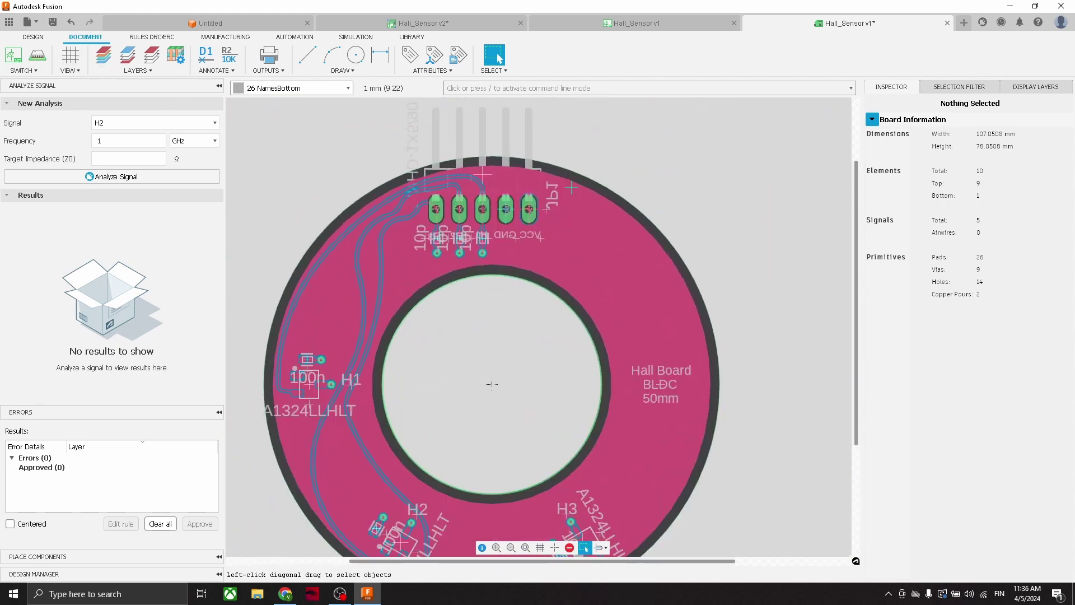
pyautogui.click(547, 209)
pyautogui.press('Delete')
pyautogui.click(52, 22)
pyautogui.click(547, 312)
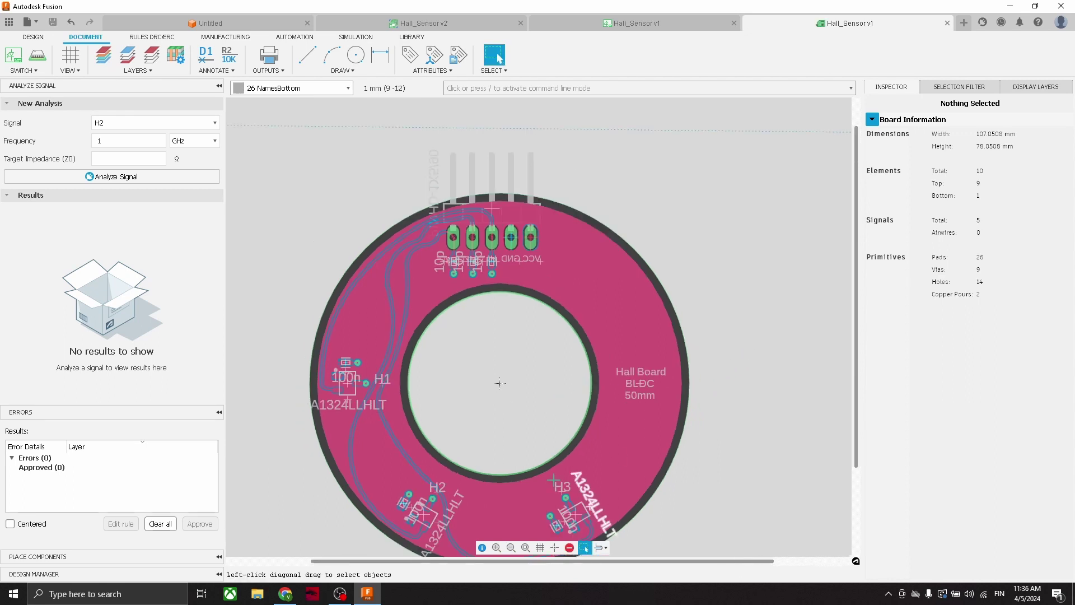
# Move the curved H2 trace segment above sensor H1 outward, away from the neighbouring H3 trace
pyautogui.scroll(3, 336, 338)
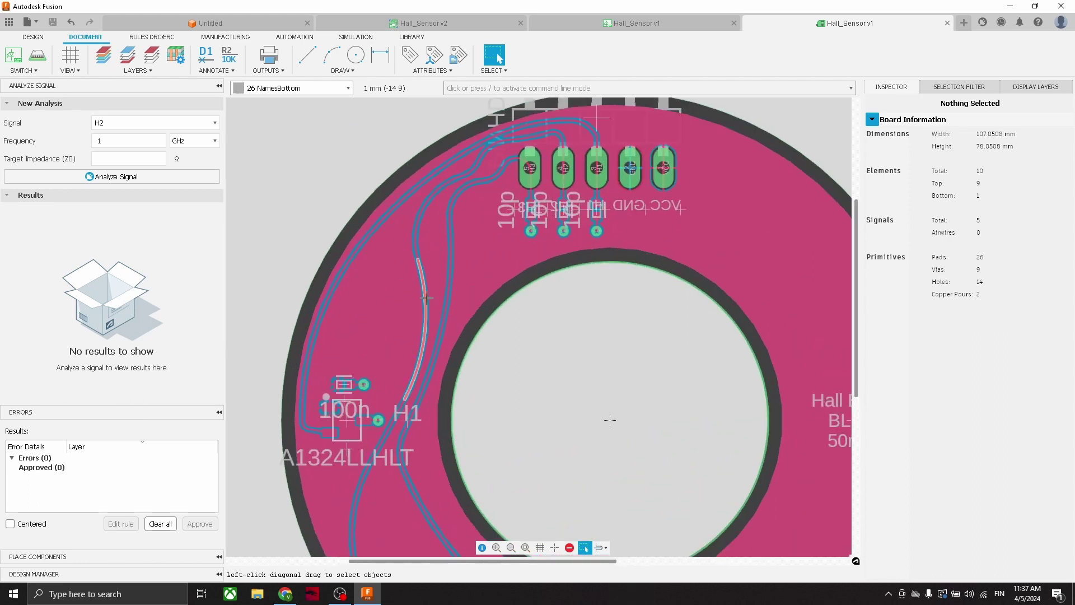
pyautogui.moveTo(426, 297); pyautogui.dragTo(412, 298)
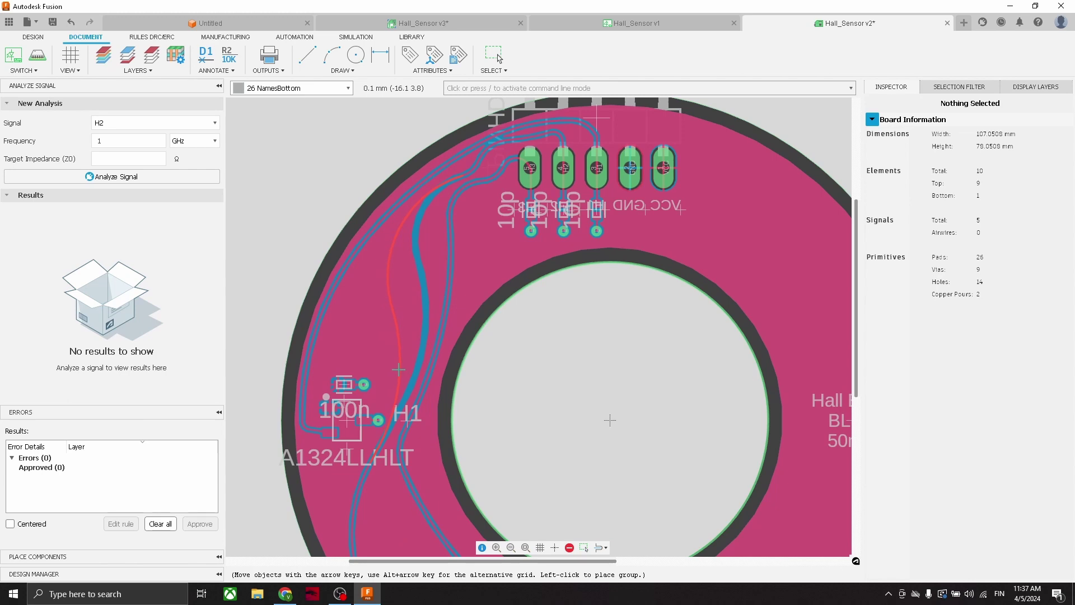
pyautogui.click(398, 370)
pyautogui.scroll(-1, 398, 369)
pyautogui.scroll(-3, 442, 371)
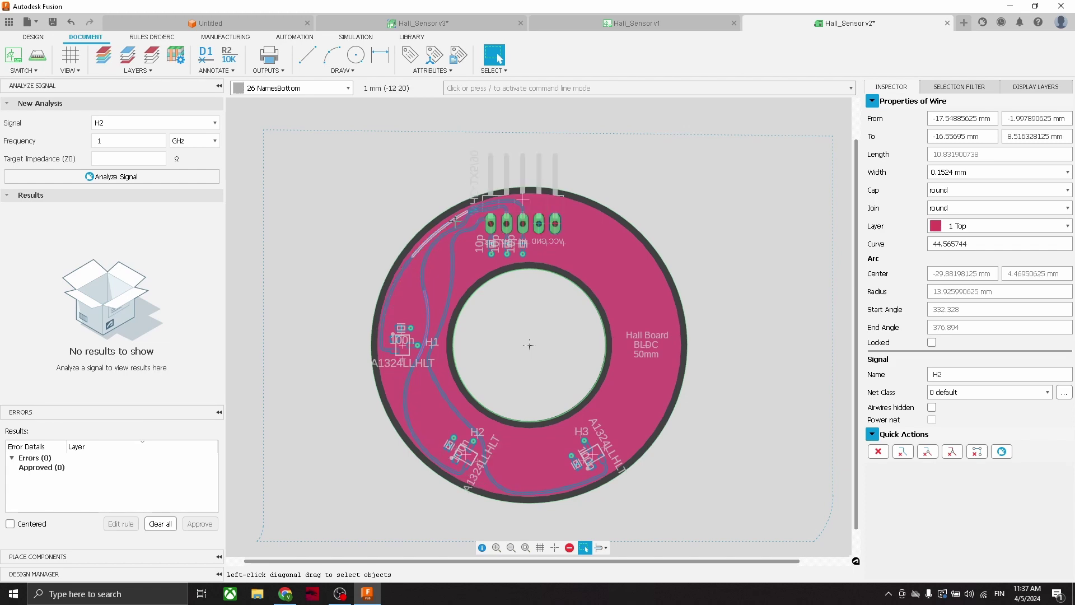
# Push the updated board layout to the 3D PCB
pyautogui.scroll(2, 424, 246)
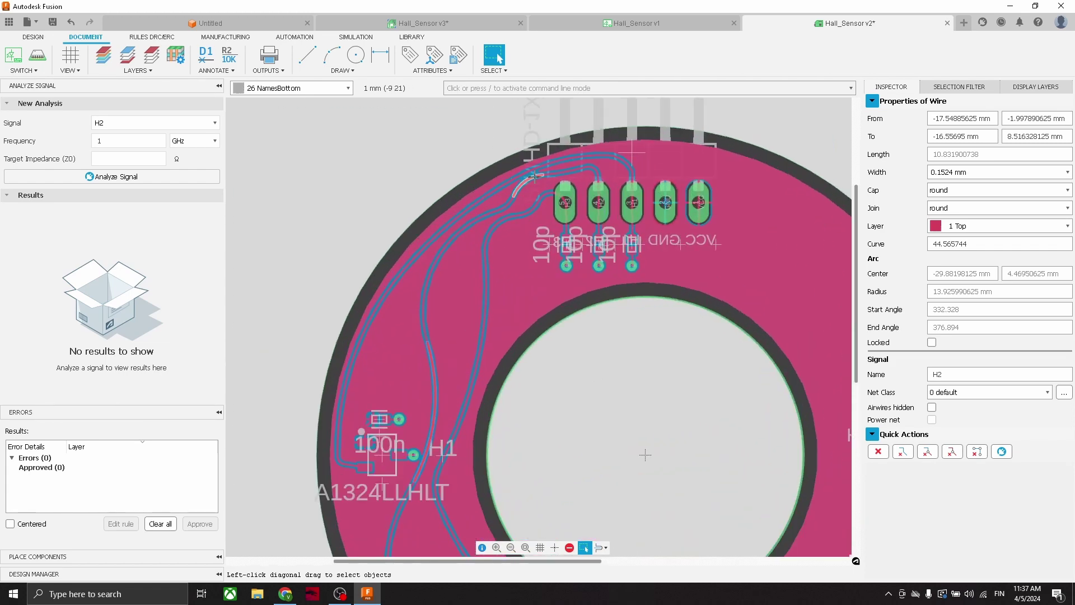
pyautogui.scroll(-2, 531, 270)
pyautogui.scroll(3, 569, 344)
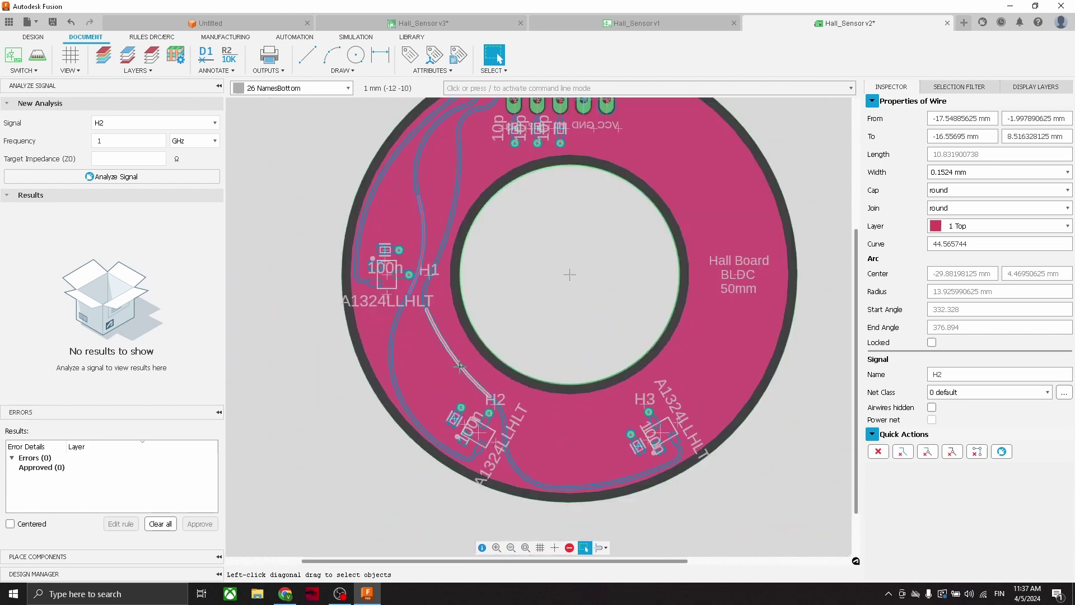
pyautogui.scroll(-5, 436, 349)
pyautogui.scroll(3, 436, 349)
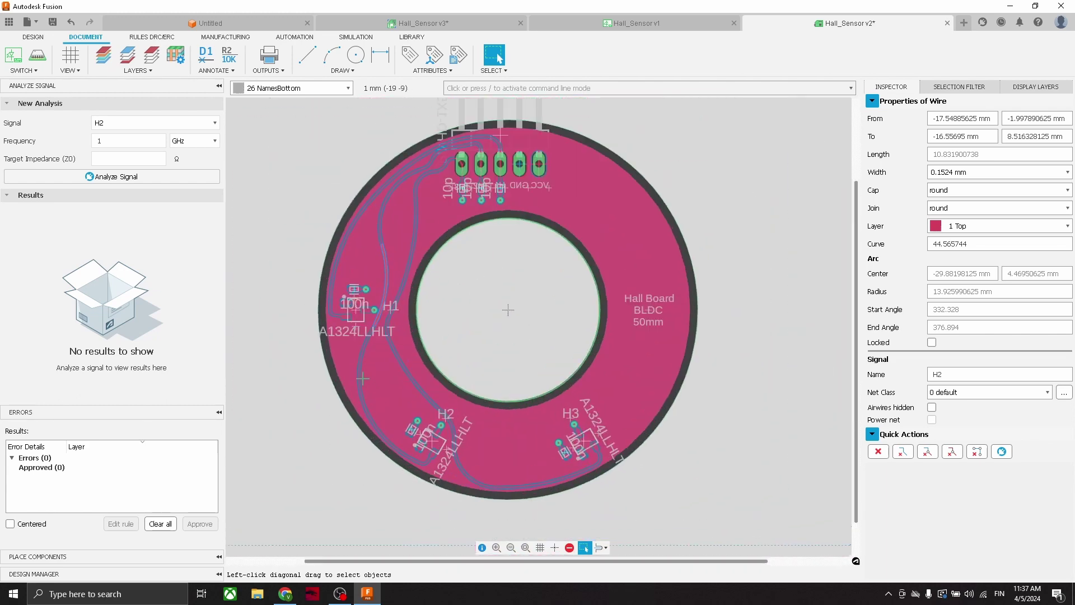
pyautogui.click(35, 70)
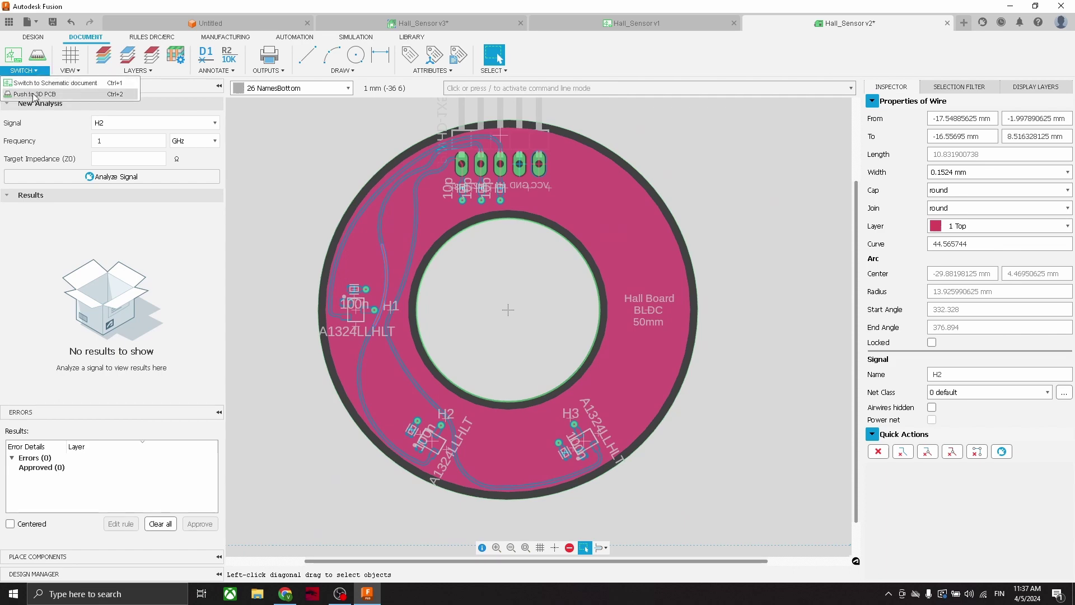
pyautogui.click(35, 94)
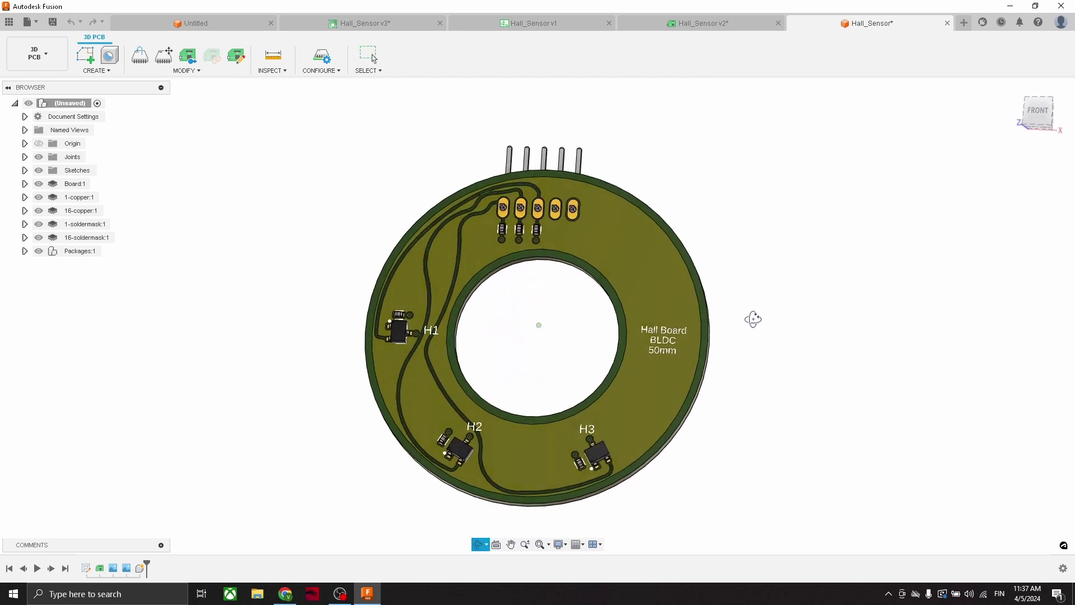
# Inspect the front face of the 3D board, including the sensor labels and the Hall Board text
pyautogui.scroll(3, 588, 329)
pyautogui.moveTo(677, 309)
pyautogui.mouseDown(button='middle')
pyautogui.moveTo(780, 300)
pyautogui.moveTo(783, 314)
pyautogui.moveTo(782, 300)
pyautogui.moveTo(842, 379)
pyautogui.moveTo(866, 326)
pyautogui.moveTo(856, 360)
pyautogui.moveTo(682, 344)
pyautogui.moveTo(666, 308)
pyautogui.moveTo(771, 242)
pyautogui.moveTo(785, 331)
pyautogui.moveTo(859, 233)
pyautogui.moveTo(866, 274)
pyautogui.moveTo(838, 307)
pyautogui.moveTo(819, 272)
pyautogui.moveTo(815, 288)
pyautogui.moveTo(782, 298)
pyautogui.mouseUp(button='middle')
pyautogui.scroll(-3, 694, 280)
pyautogui.scroll(-1, 782, 298)
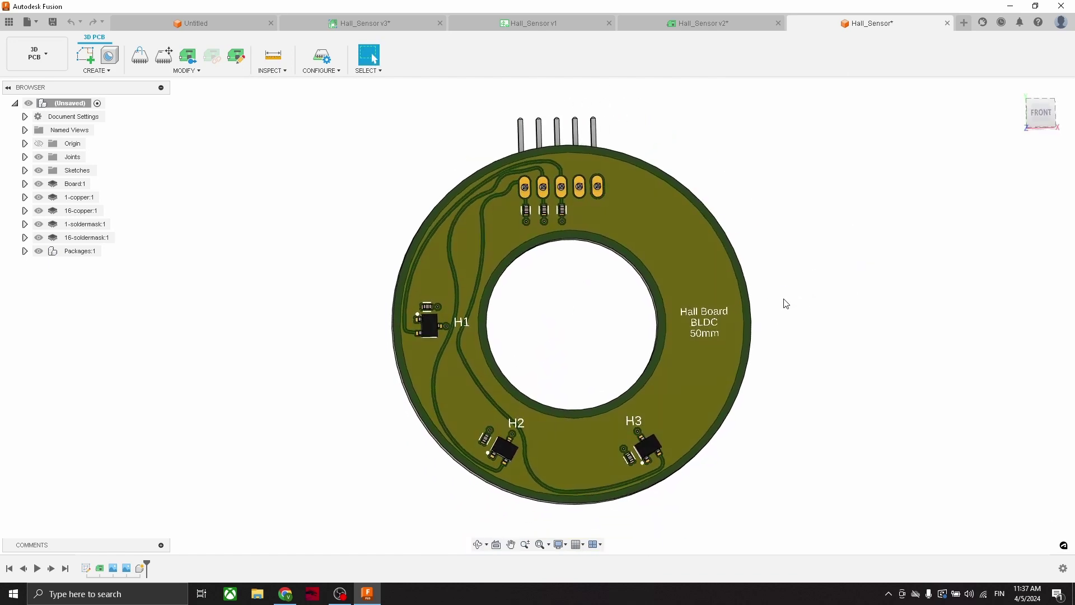
pyautogui.scroll(3, 594, 193)
pyautogui.scroll(-3, 462, 187)
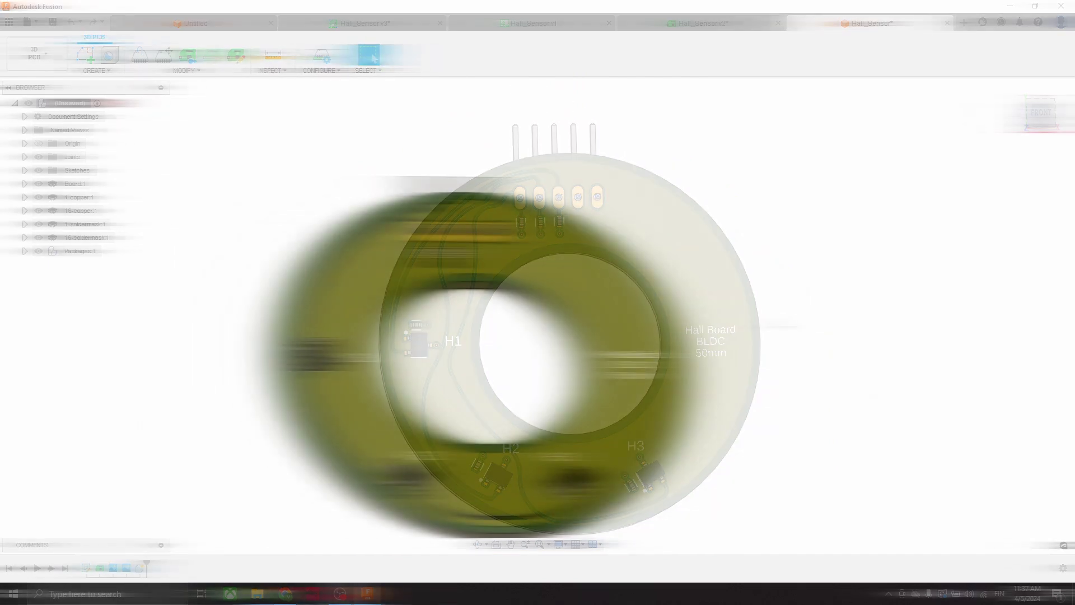
# Examine the revised 3D board's rerouted traces along the outer edge from the header past H1 and H2 to H3
pyautogui.moveTo(756, 305); pyautogui.dragTo(501, 274)
pyautogui.press('Escape')
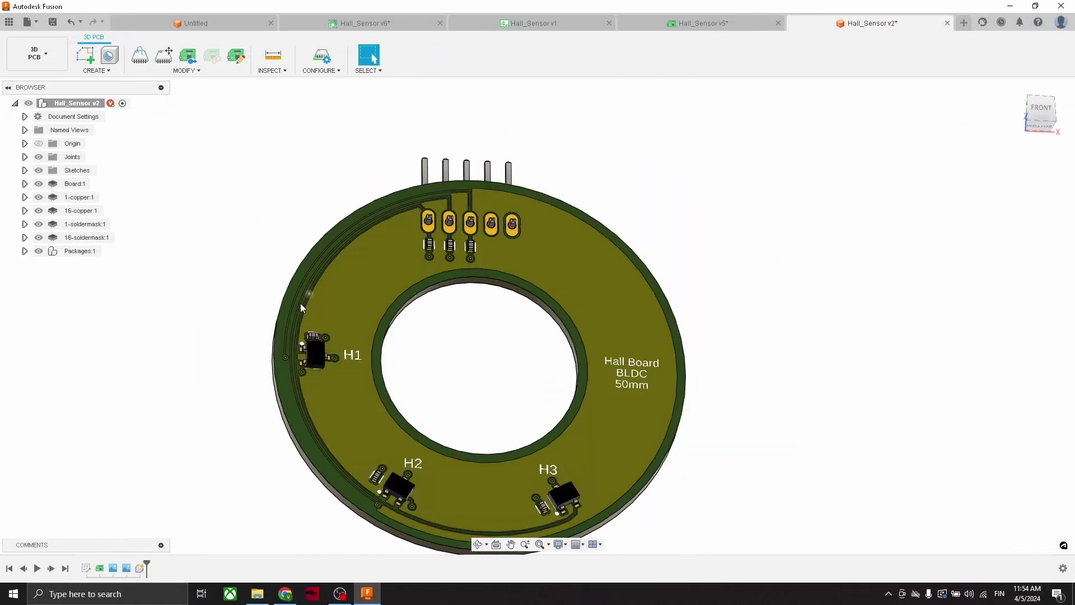
pyautogui.scroll(2, 314, 297)
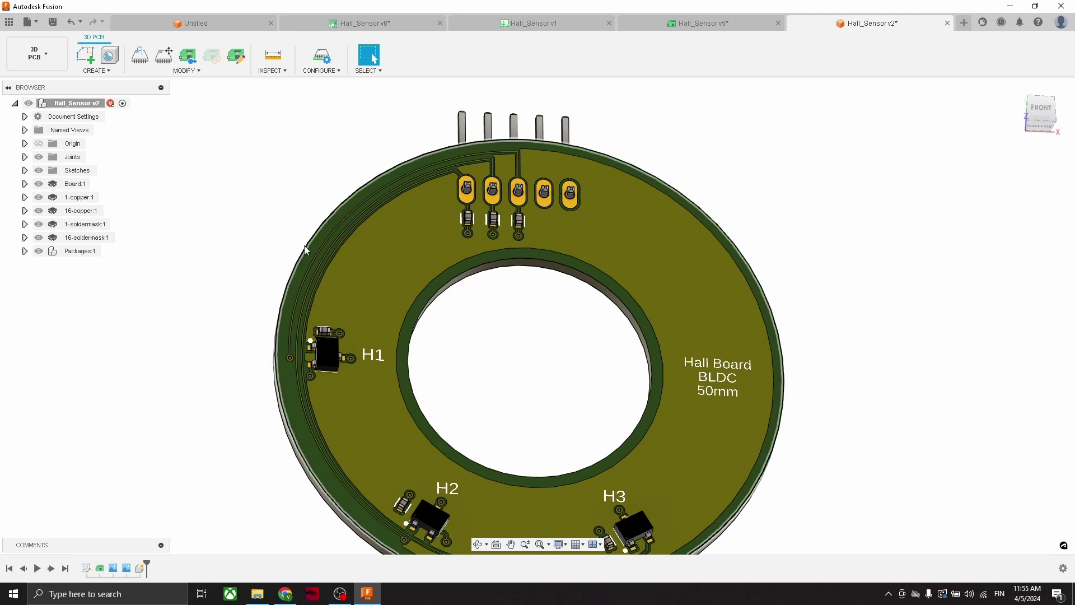
pyautogui.keyDown('shift'); pyautogui.moveTo(290, 361); pyautogui.dragTo(333, 248, button='middle'); pyautogui.keyUp('shift')
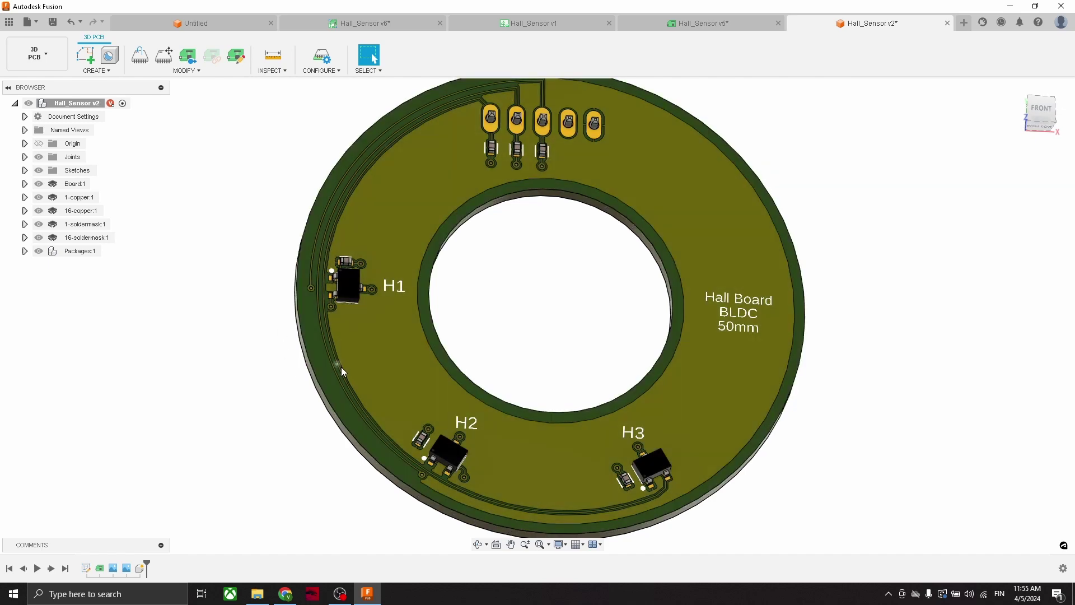
pyautogui.scroll(2, 341, 368)
pyautogui.scroll(-2, 447, 464)
pyautogui.moveTo(554, 502); pyautogui.dragTo(496, 433, button='middle')
pyautogui.keyDown('shift'); pyautogui.moveTo(496, 433); pyautogui.dragTo(422, 219, button='middle'); pyautogui.keyUp('shift')
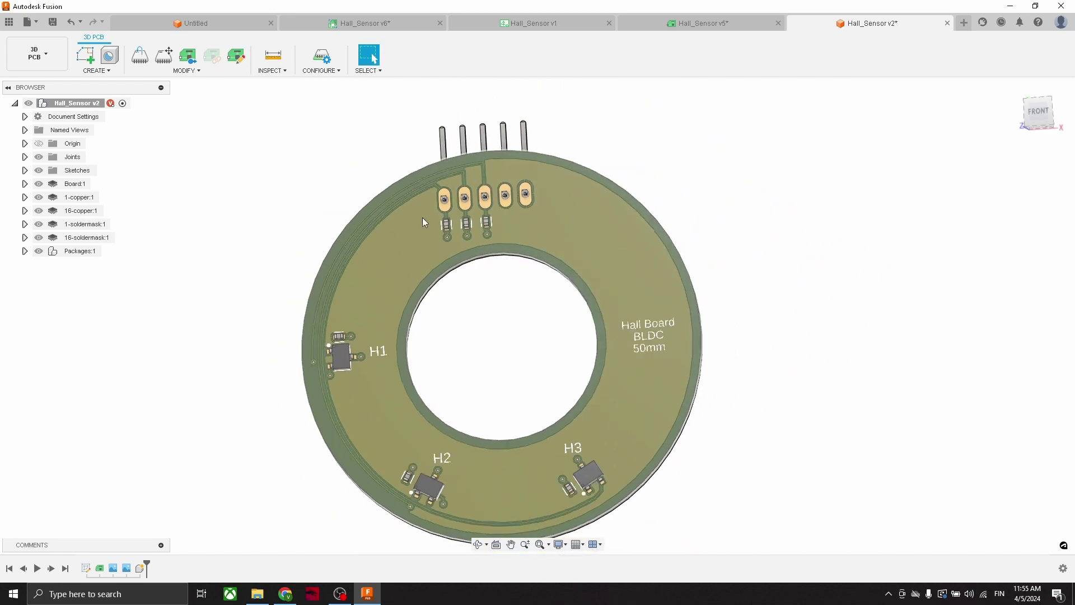